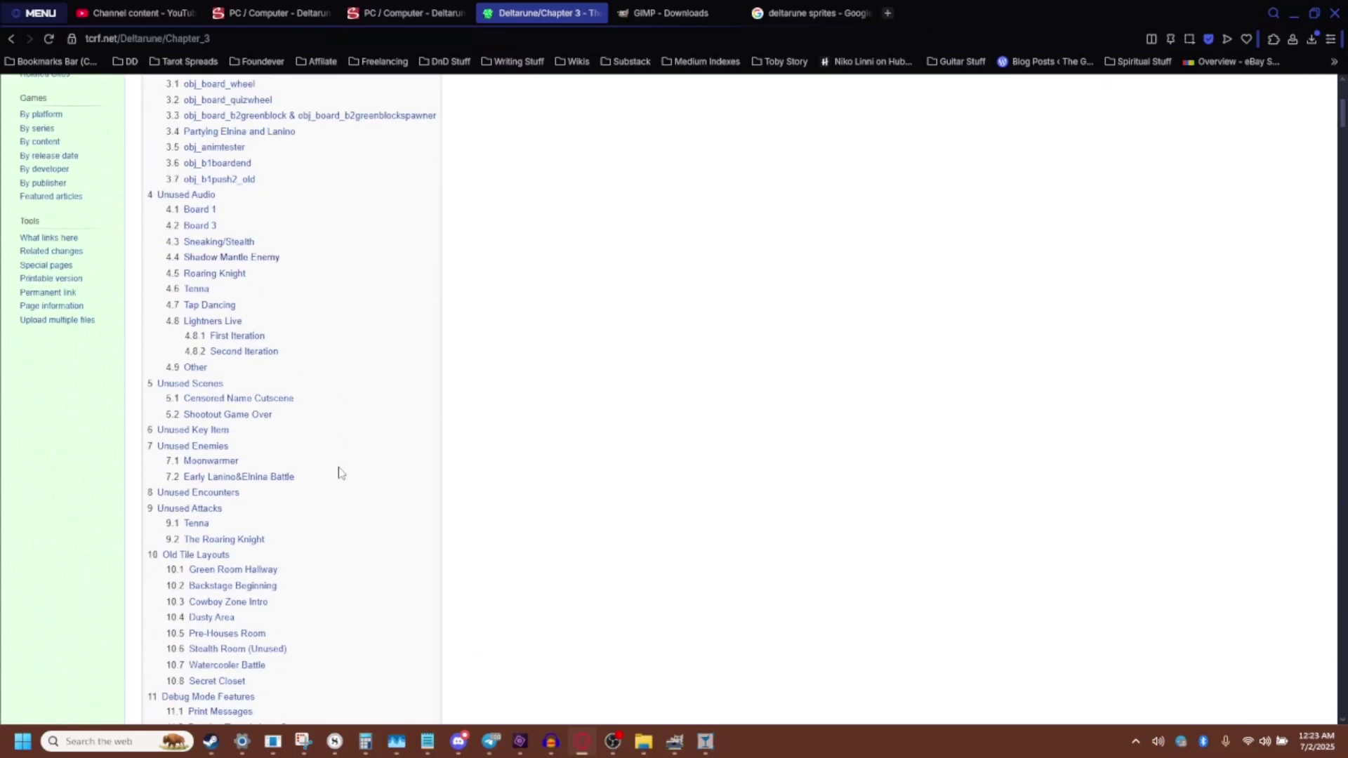
Step: Scroll the Deltarune Chapter 3 wiki page down to Version Differences and its console border sprites
{"action": "scroll", "coordinate": [414, 545], "scroll_direction": "down", "scroll_amount": 20}
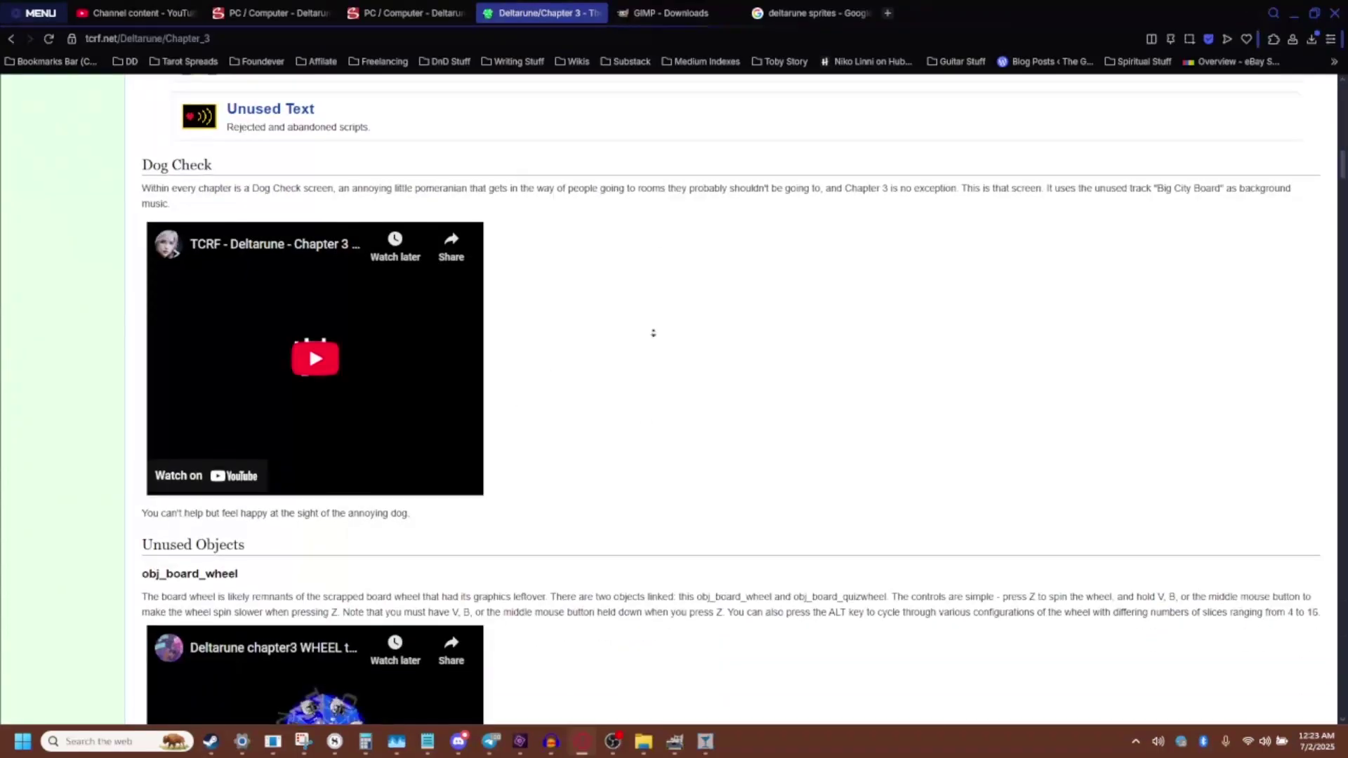
{"action": "scroll", "coordinate": [549, 555], "scroll_direction": "down", "scroll_amount": 20}
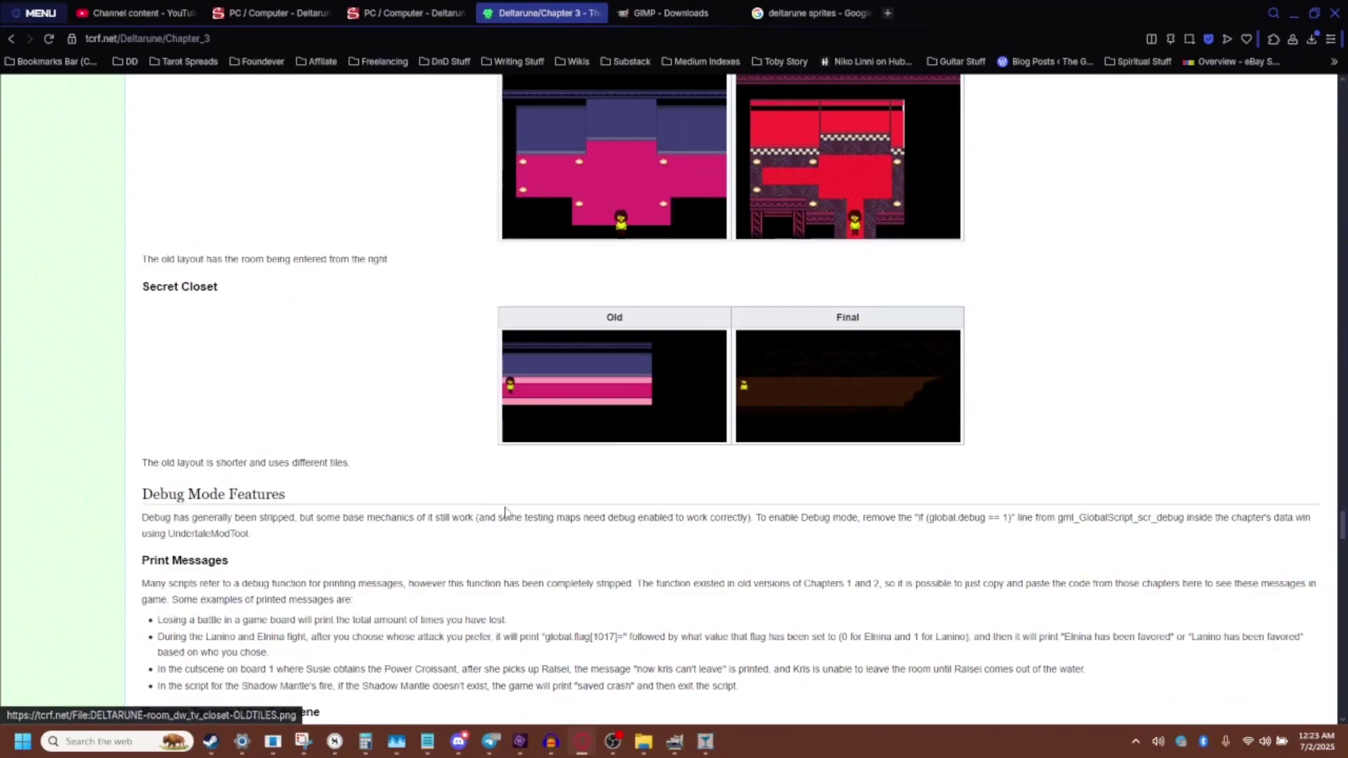
{"action": "scroll", "coordinate": [435, 329], "scroll_direction": "down", "scroll_amount": 6}
{"action": "scroll", "coordinate": [431, 467], "scroll_direction": "up", "scroll_amount": 4}
{"action": "scroll", "coordinate": [431, 468], "scroll_direction": "down", "scroll_amount": 2}
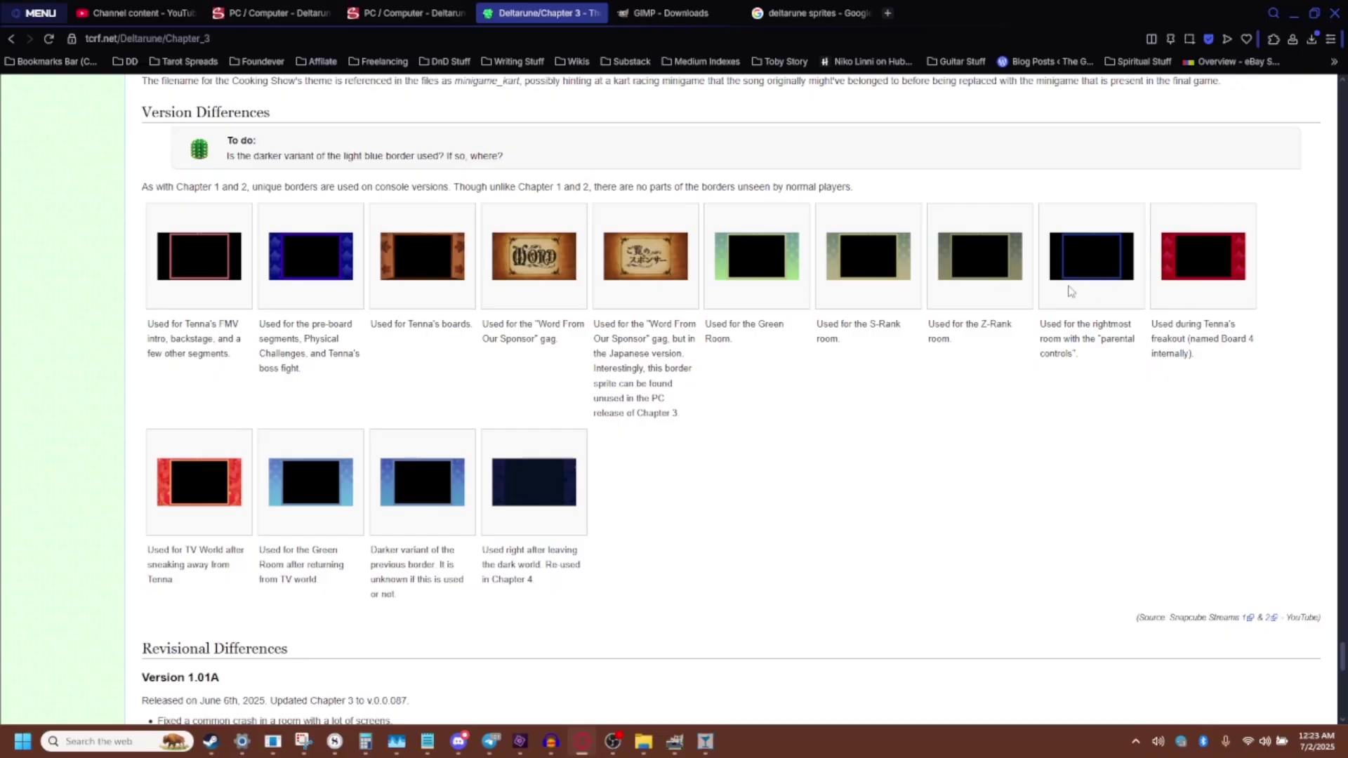
Step: Open the Ralsei (Chapter 1 + 2) sprite sheet page from the Deltarune game page
{"action": "left_click", "coordinate": [407, 12]}
{"action": "left_click", "coordinate": [254, 7]}
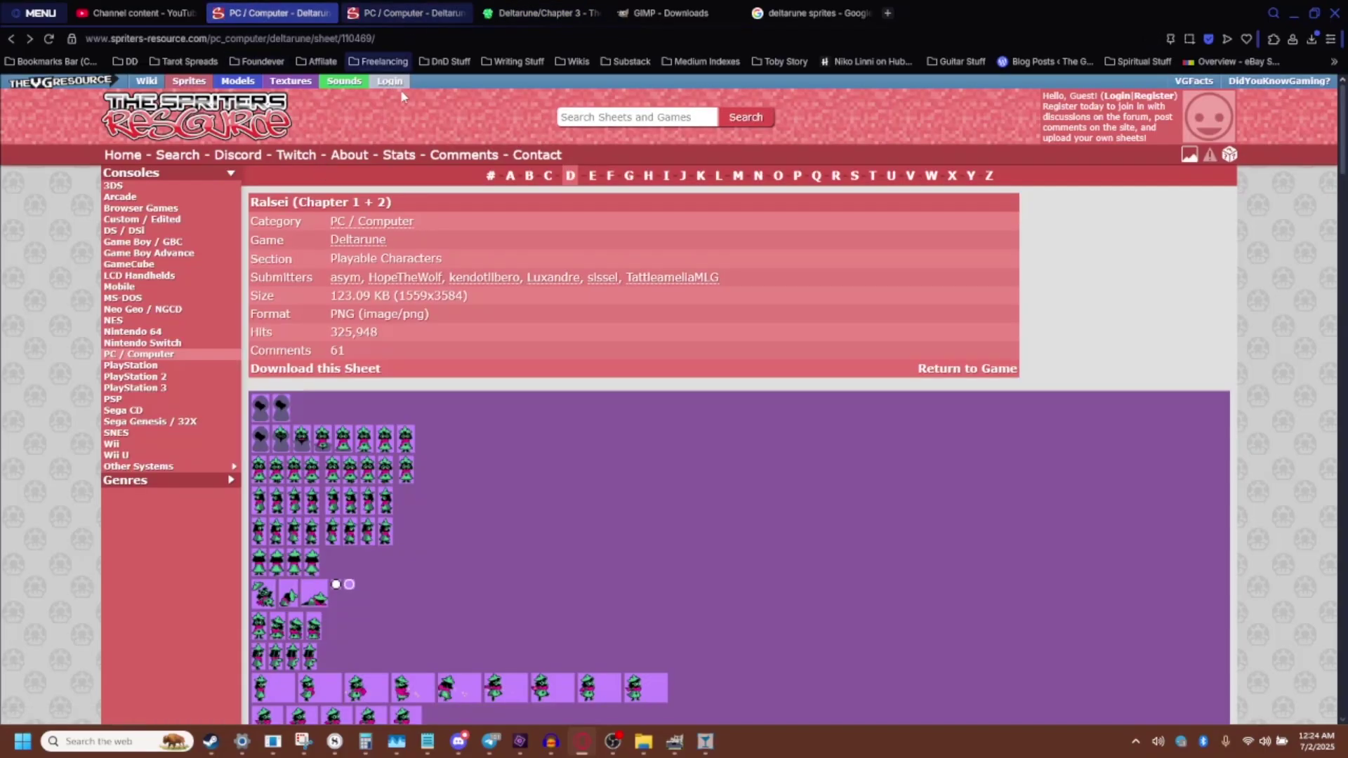
{"action": "left_click", "coordinate": [407, 13]}
{"action": "left_click", "coordinate": [1037, 523]}
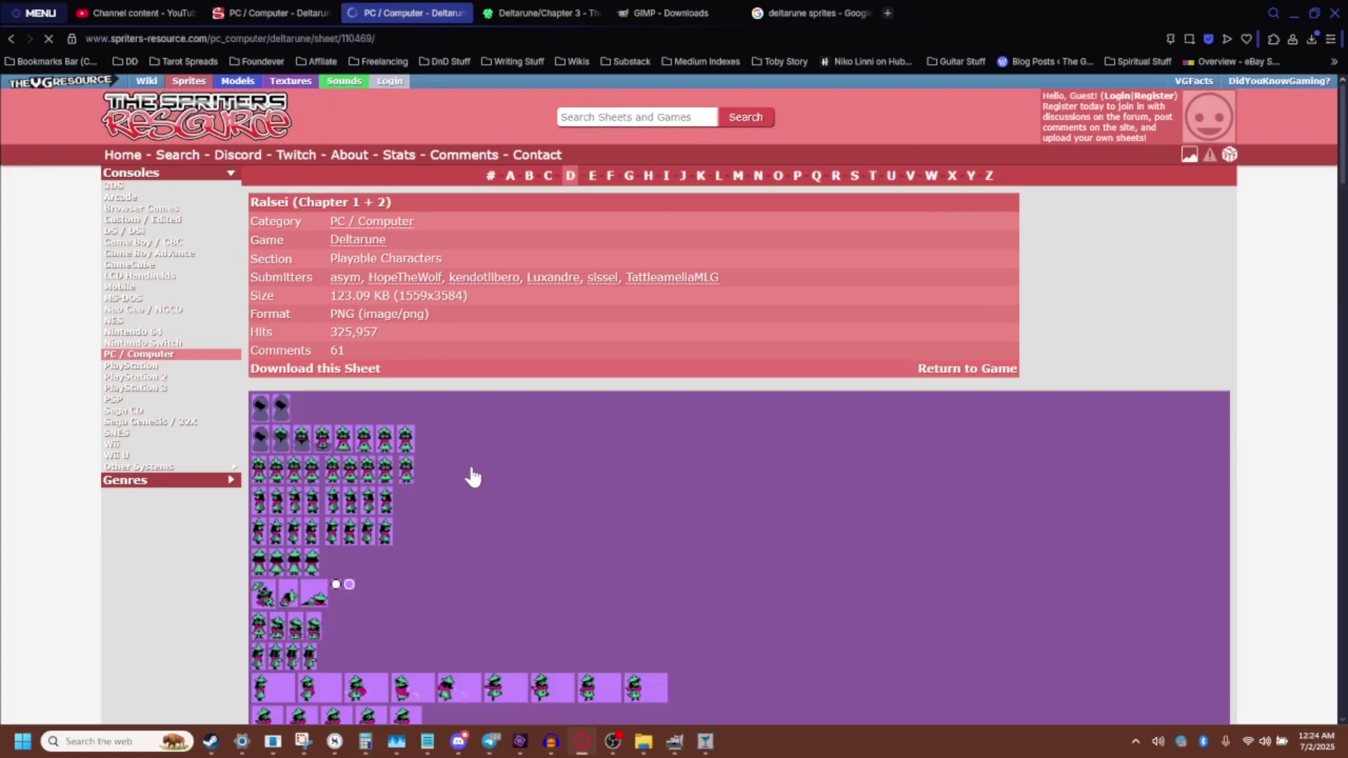
{"action": "scroll", "coordinate": [472, 474], "scroll_direction": "down", "scroll_amount": 6}
Step: Start saving the sprite sheet image, cancel it, and switch to File Explorer's Videos folder
{"action": "right_click", "coordinate": [473, 466]}
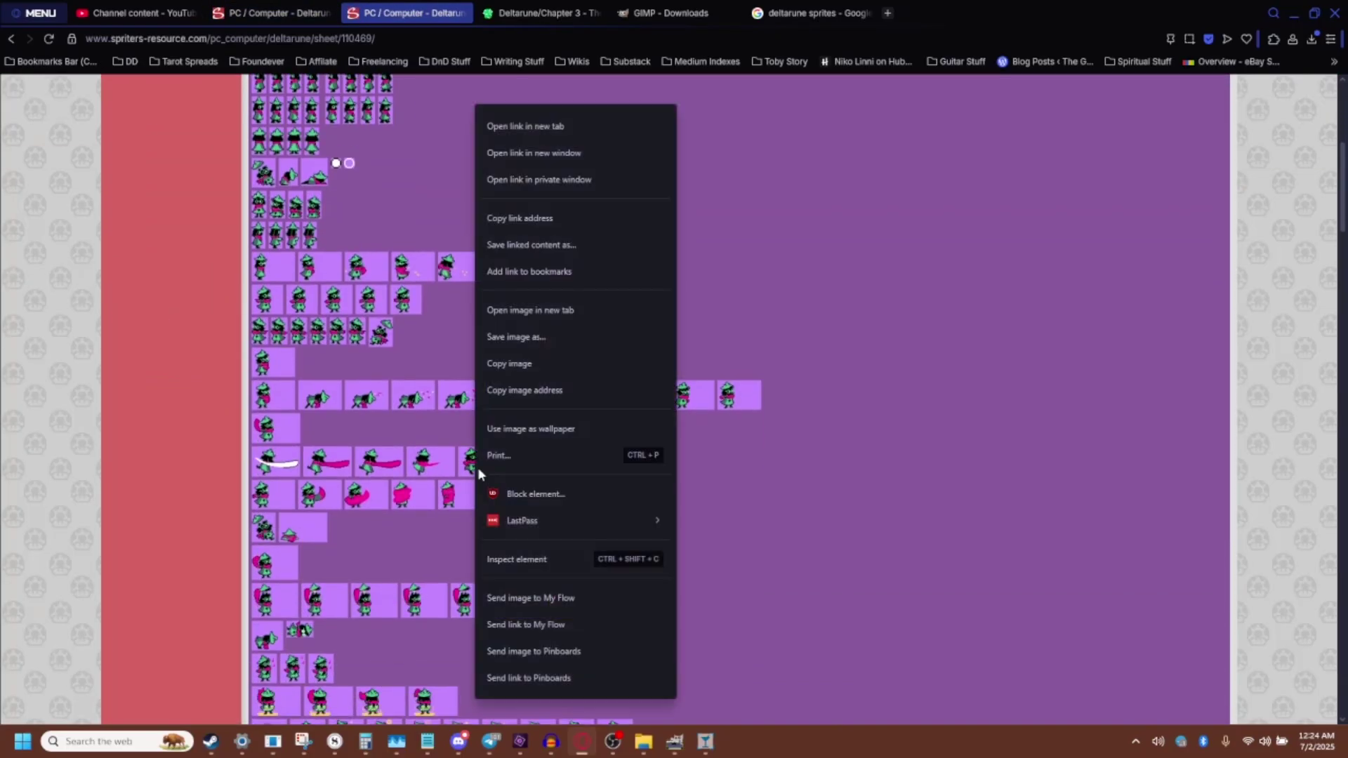
{"action": "left_click", "coordinate": [519, 338]}
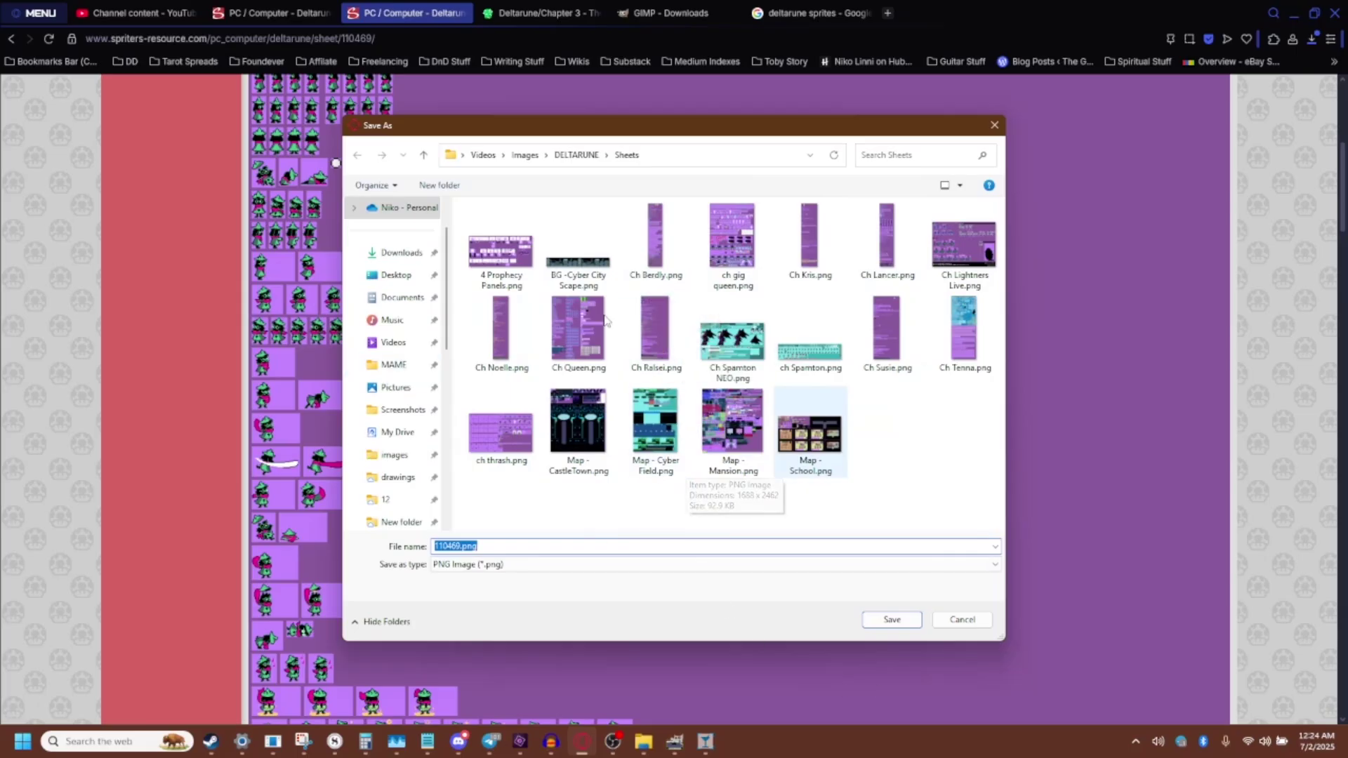
{"action": "left_click", "coordinate": [982, 621]}
{"action": "scroll", "coordinate": [327, 441], "scroll_direction": "down", "scroll_amount": 1}
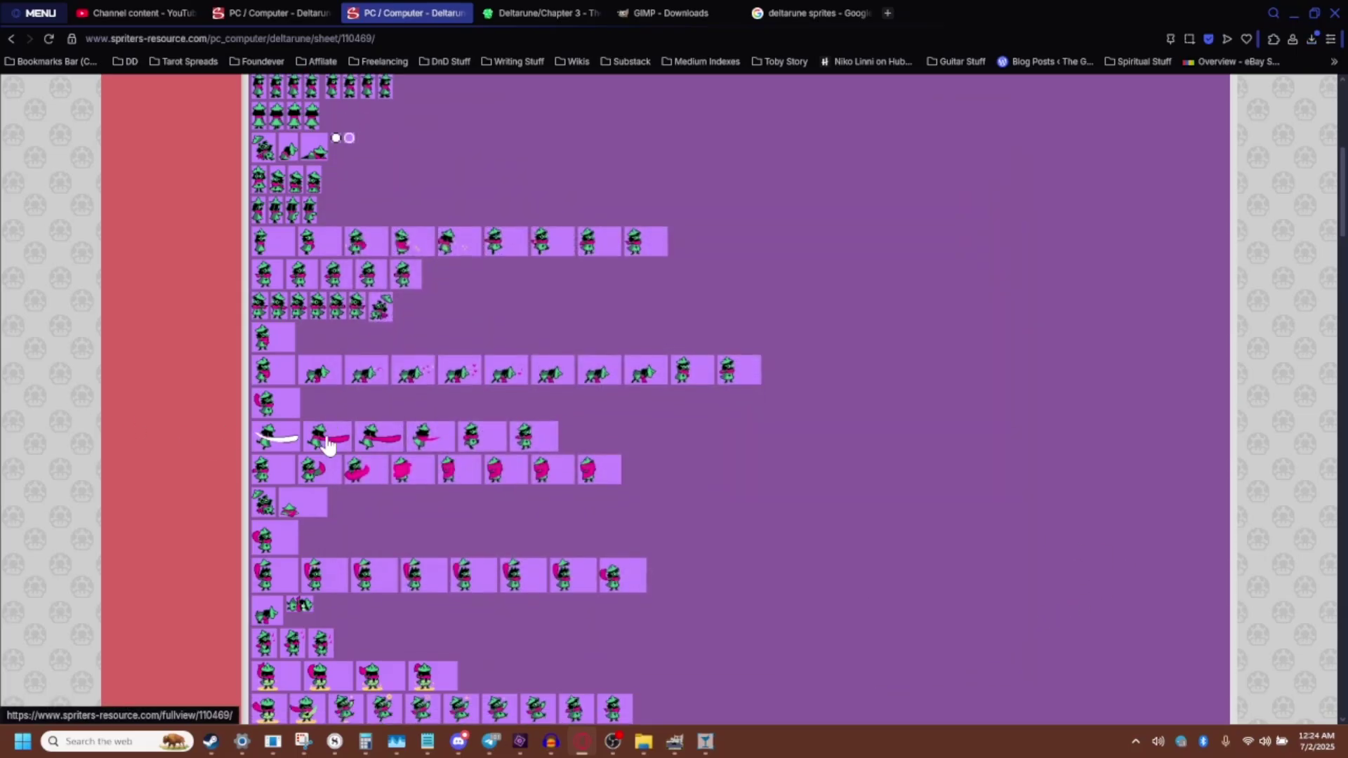
{"action": "scroll", "coordinate": [327, 441], "scroll_direction": "up", "scroll_amount": 4}
{"action": "left_click", "coordinate": [643, 741]}
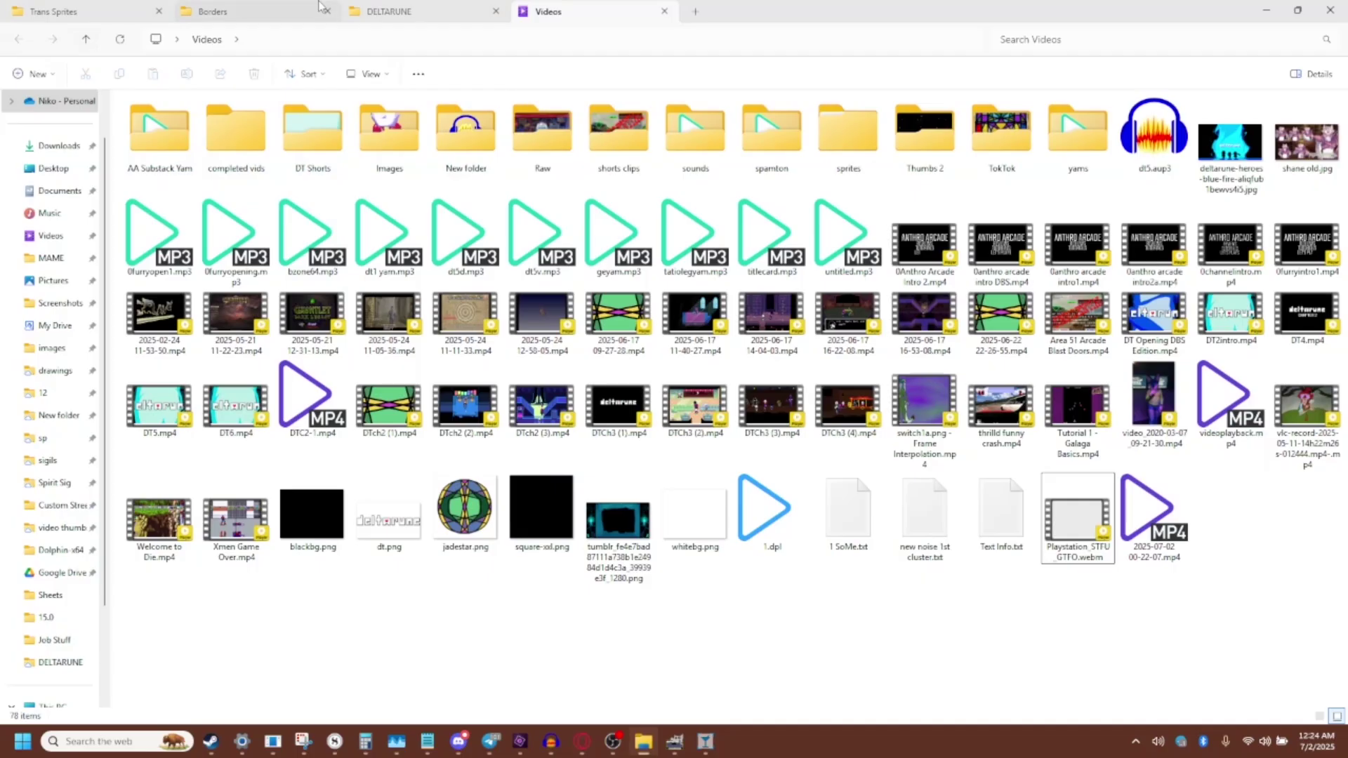
Step: Go up from the Borders folder to DELTARUNE and open its Sheets folder
{"action": "left_click", "coordinate": [279, 10]}
{"action": "left_click", "coordinate": [81, 10]}
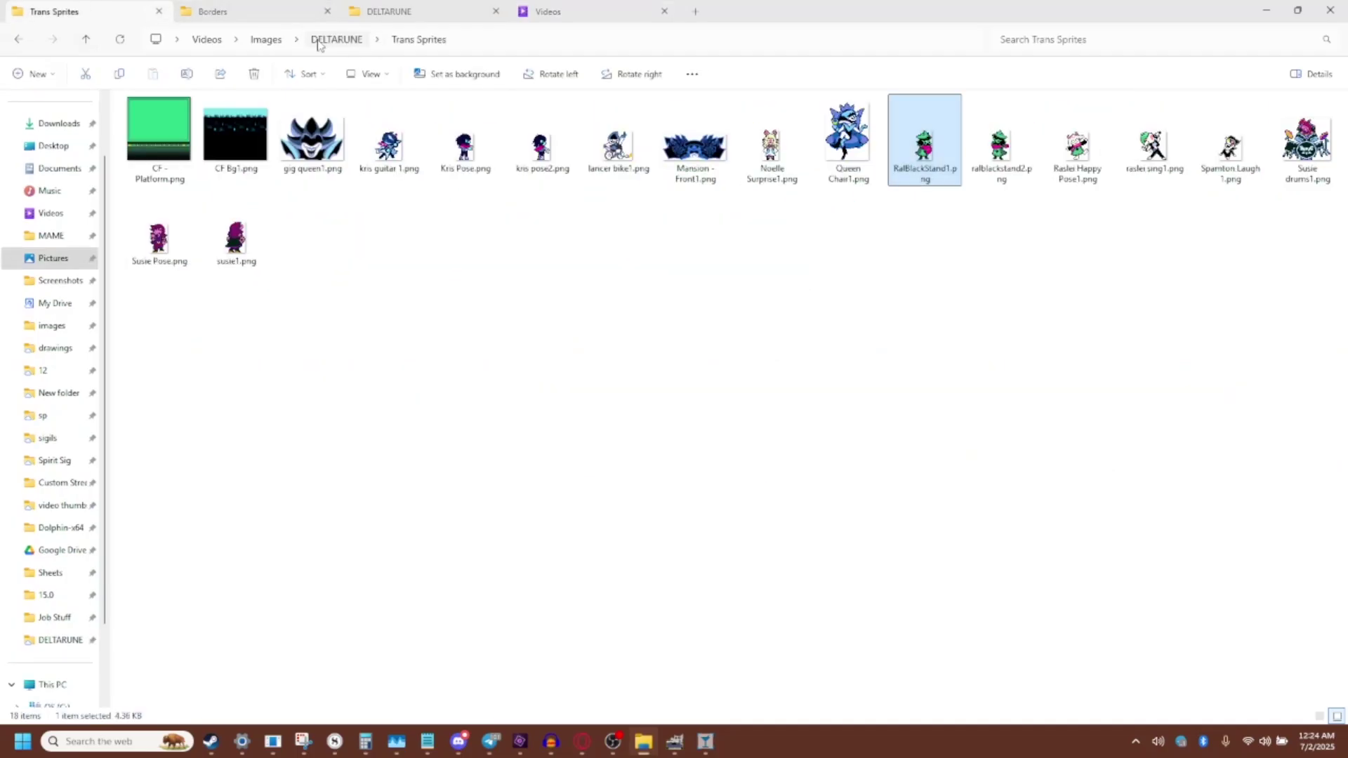
{"action": "left_click", "coordinate": [279, 9]}
{"action": "left_click", "coordinate": [334, 39]}
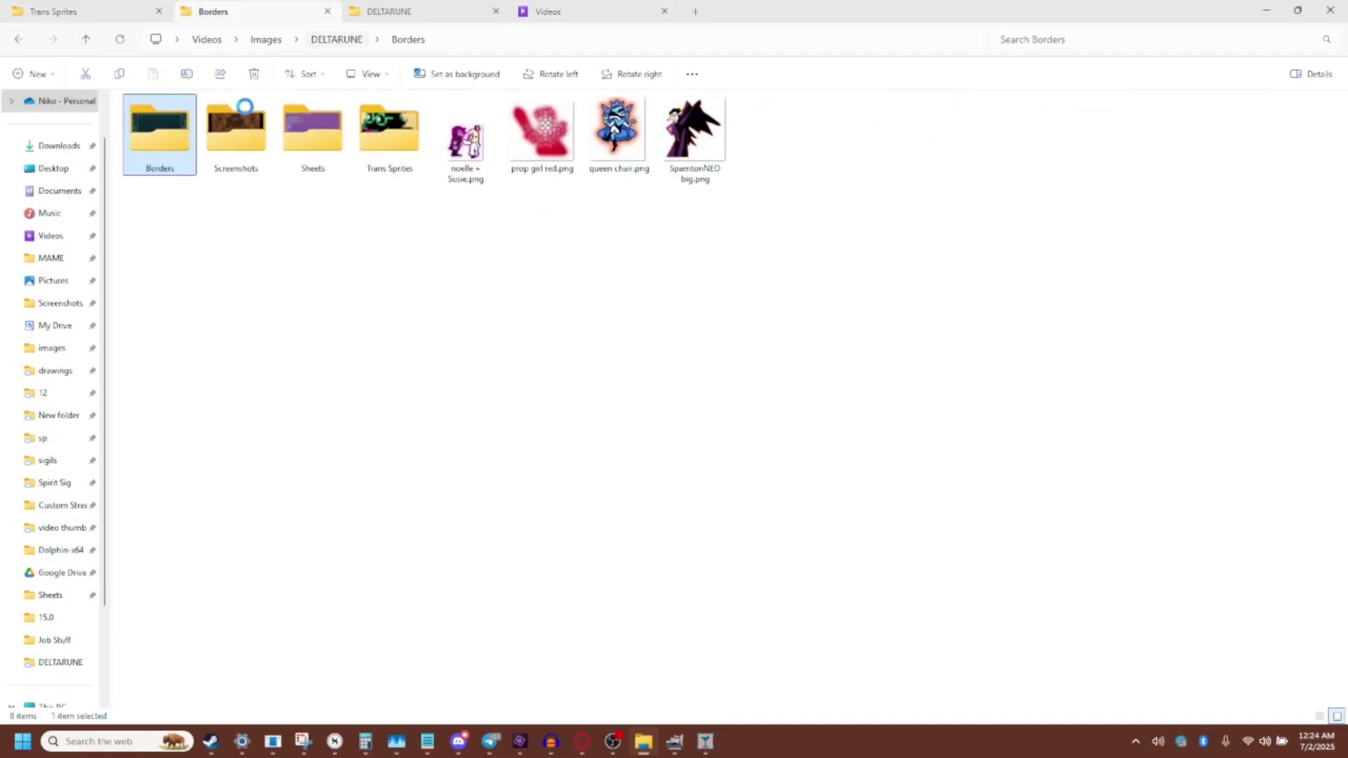
{"action": "double_click", "coordinate": [317, 132]}
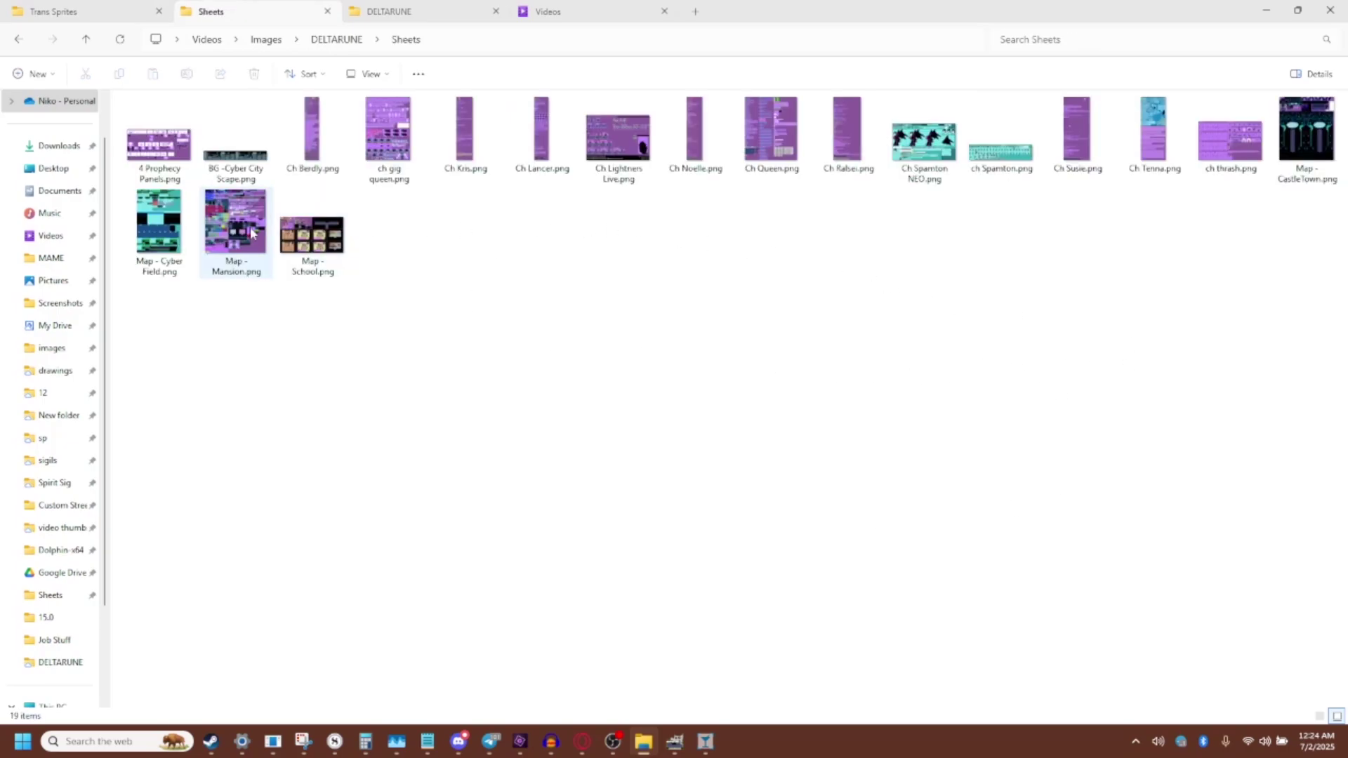
Step: Select Ch Ralsei.png, bring up its file options, then dismiss them
{"action": "right_click", "coordinate": [867, 154]}
{"action": "left_click", "coordinate": [845, 133]}
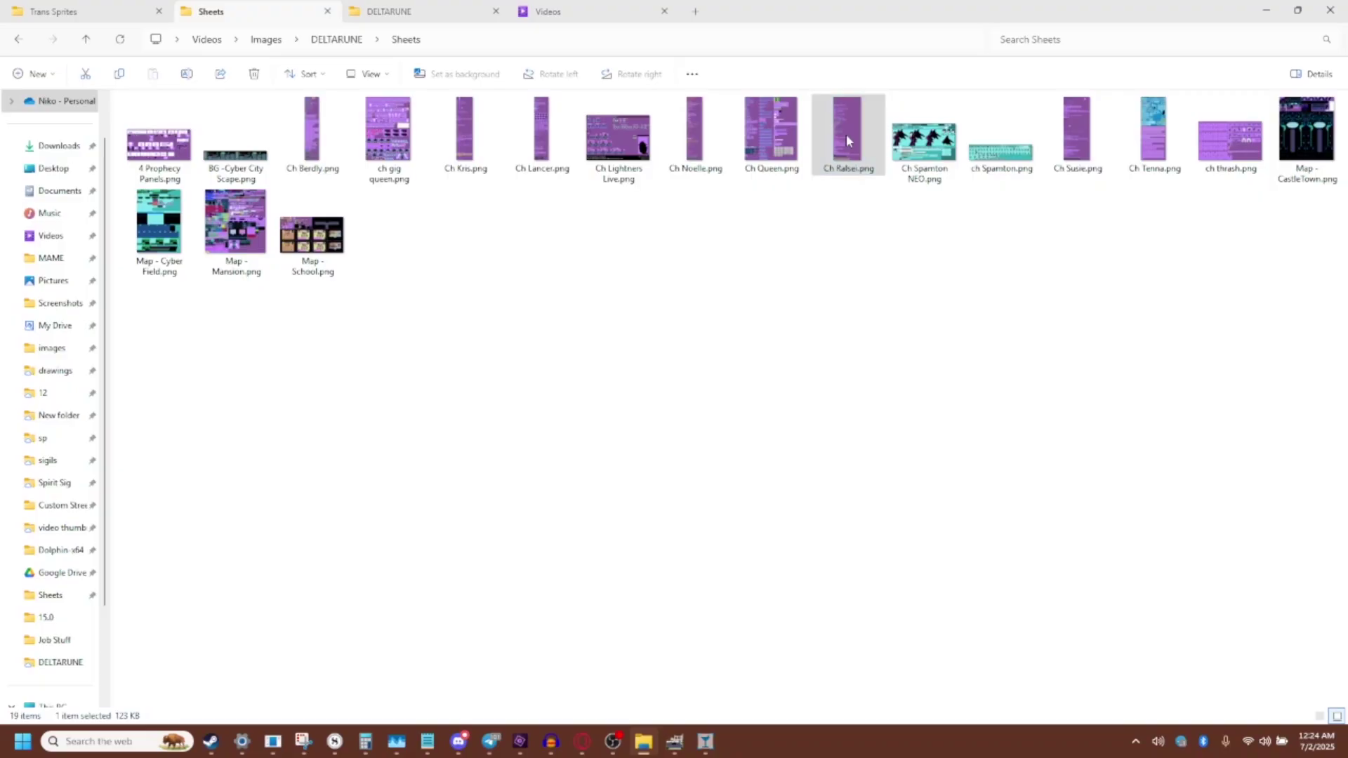
{"action": "right_click", "coordinate": [846, 133]}
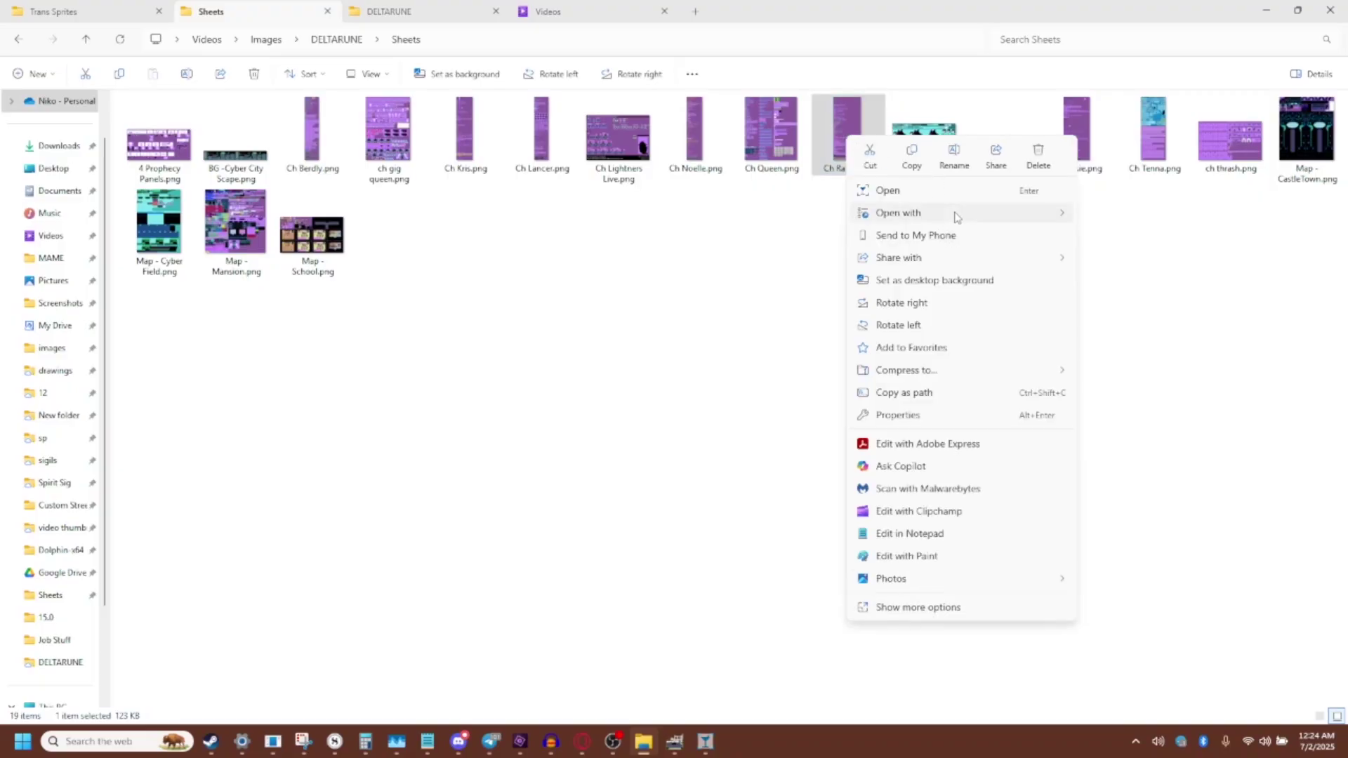
{"action": "key", "text": "Escape"}
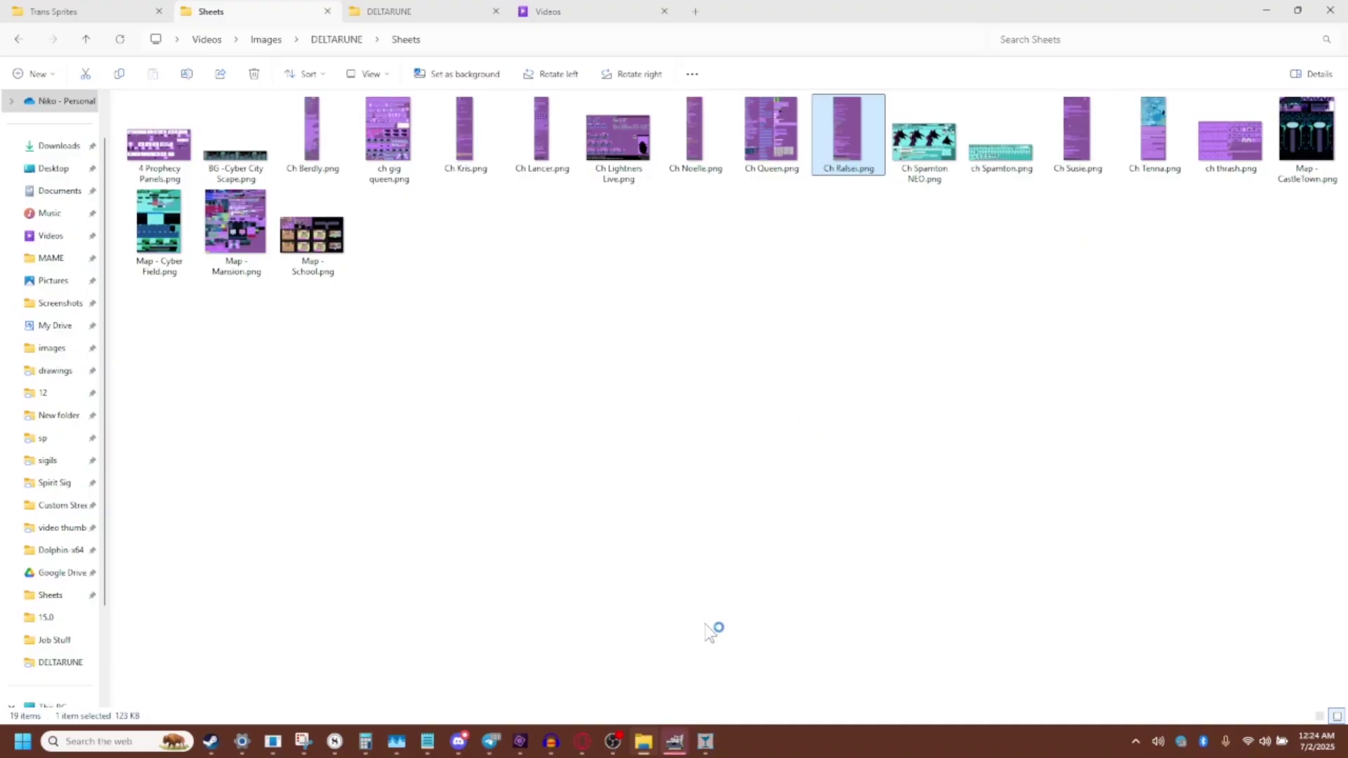
Step: Bring GIMP's Ch Ralsei.png sprite sheet window forward, pan the sheet, and show the File menu
{"action": "left_click", "coordinate": [674, 743]}
{"action": "left_click_drag", "start_coordinate": [662, 380], "coordinate": [498, 397]}
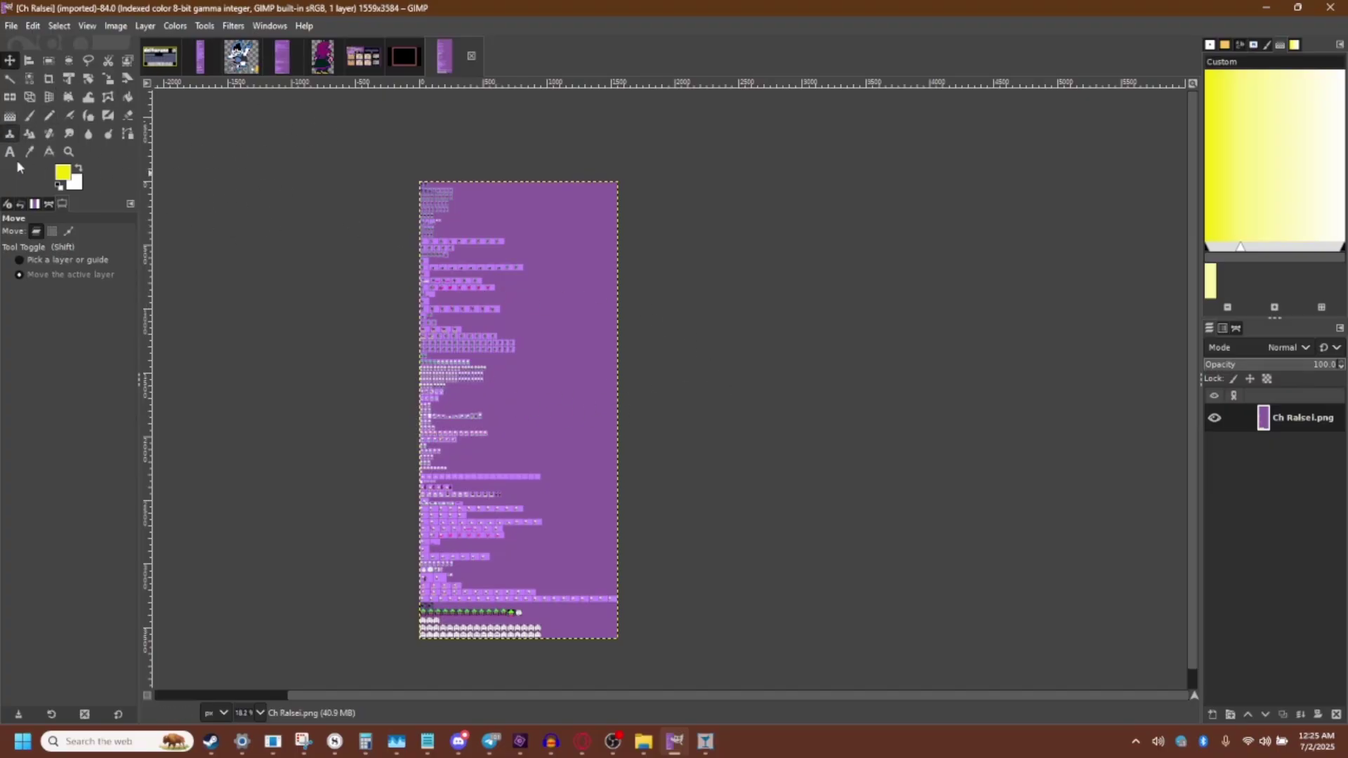
{"action": "left_click", "coordinate": [12, 25]}
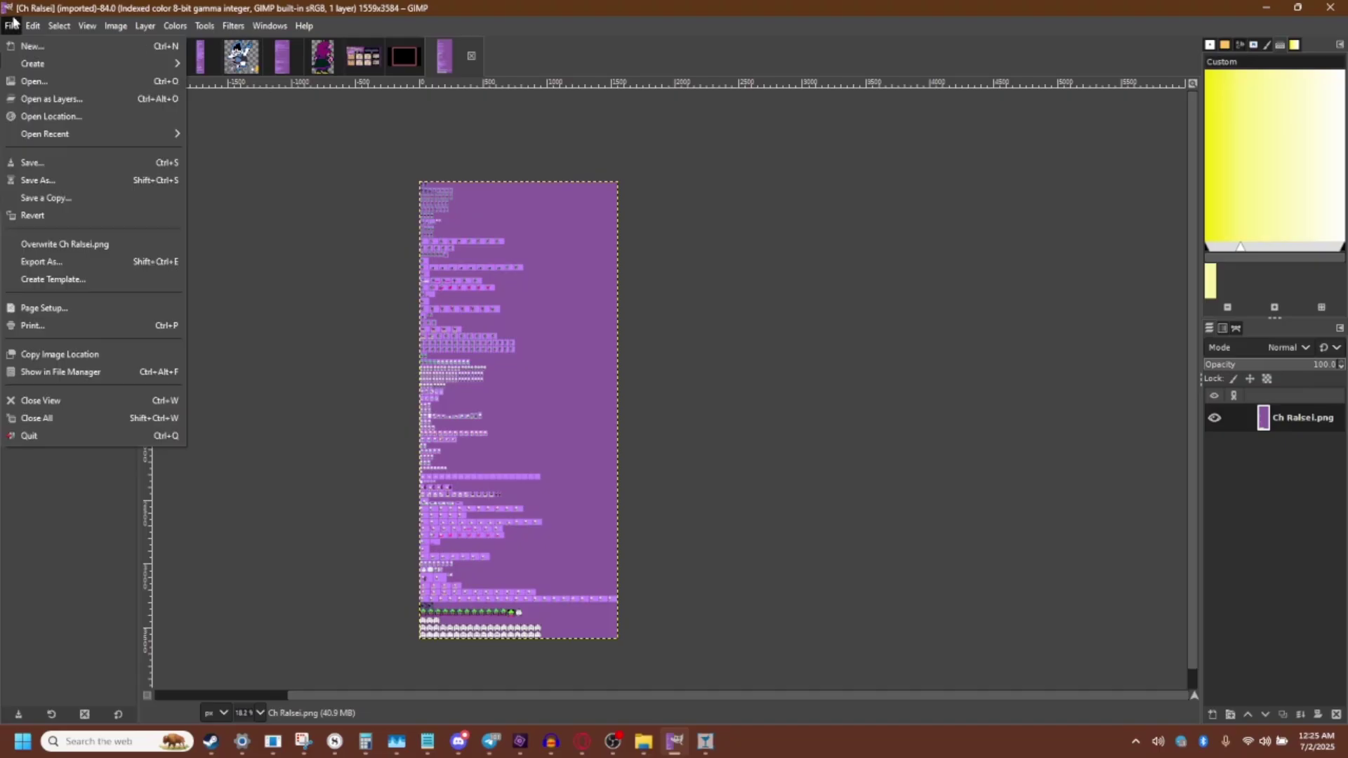
{"action": "left_click", "coordinate": [25, 6]}
{"action": "left_click", "coordinate": [31, 26]}
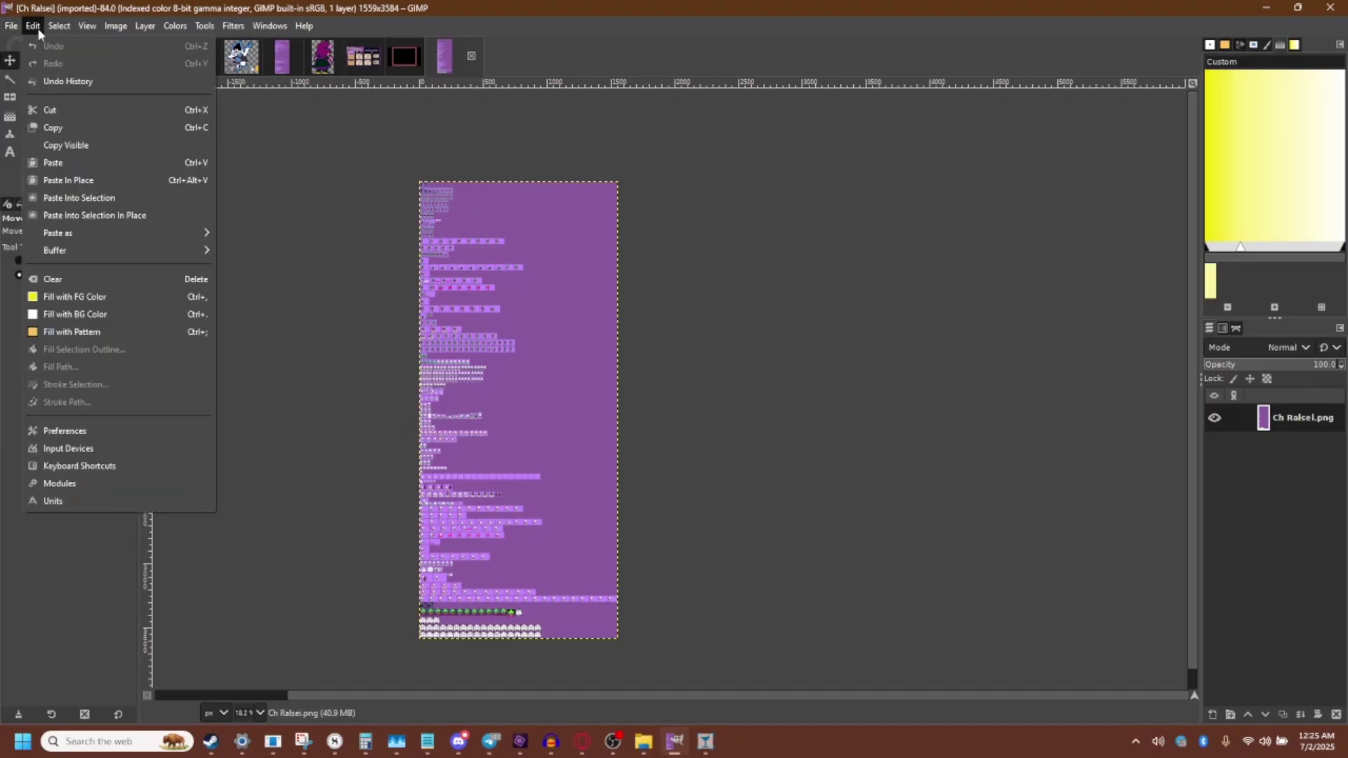
{"action": "left_click", "coordinate": [81, 430]}
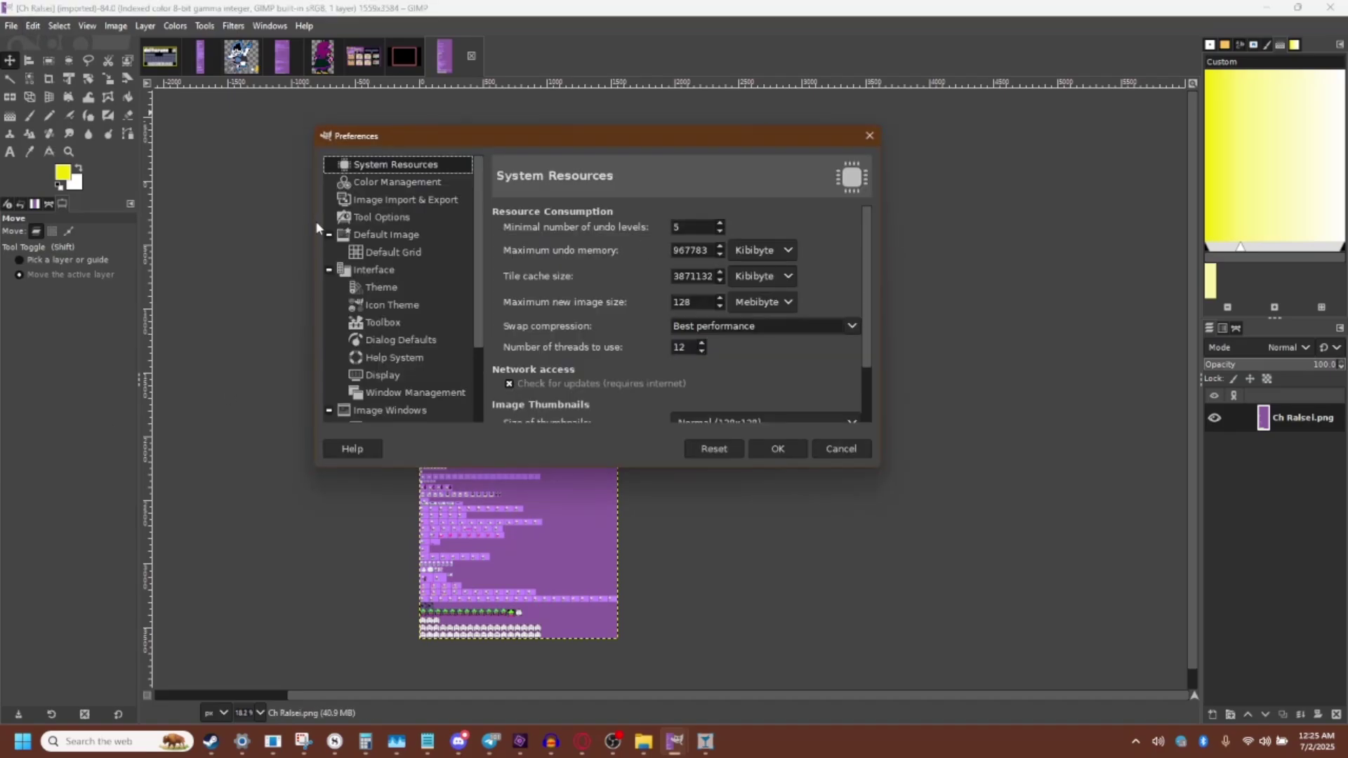
{"action": "left_click", "coordinate": [355, 274]}
{"action": "left_click", "coordinate": [378, 324]}
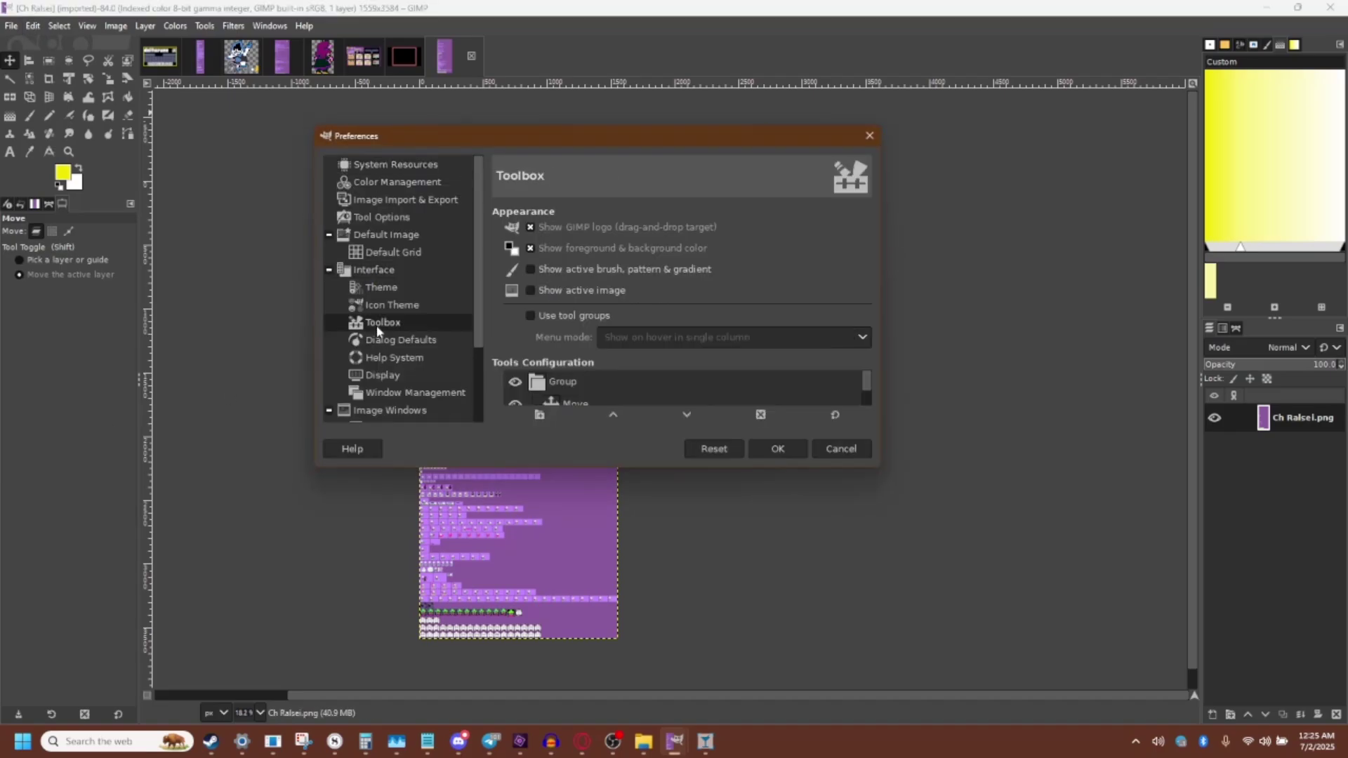
{"action": "left_click", "coordinate": [531, 316]}
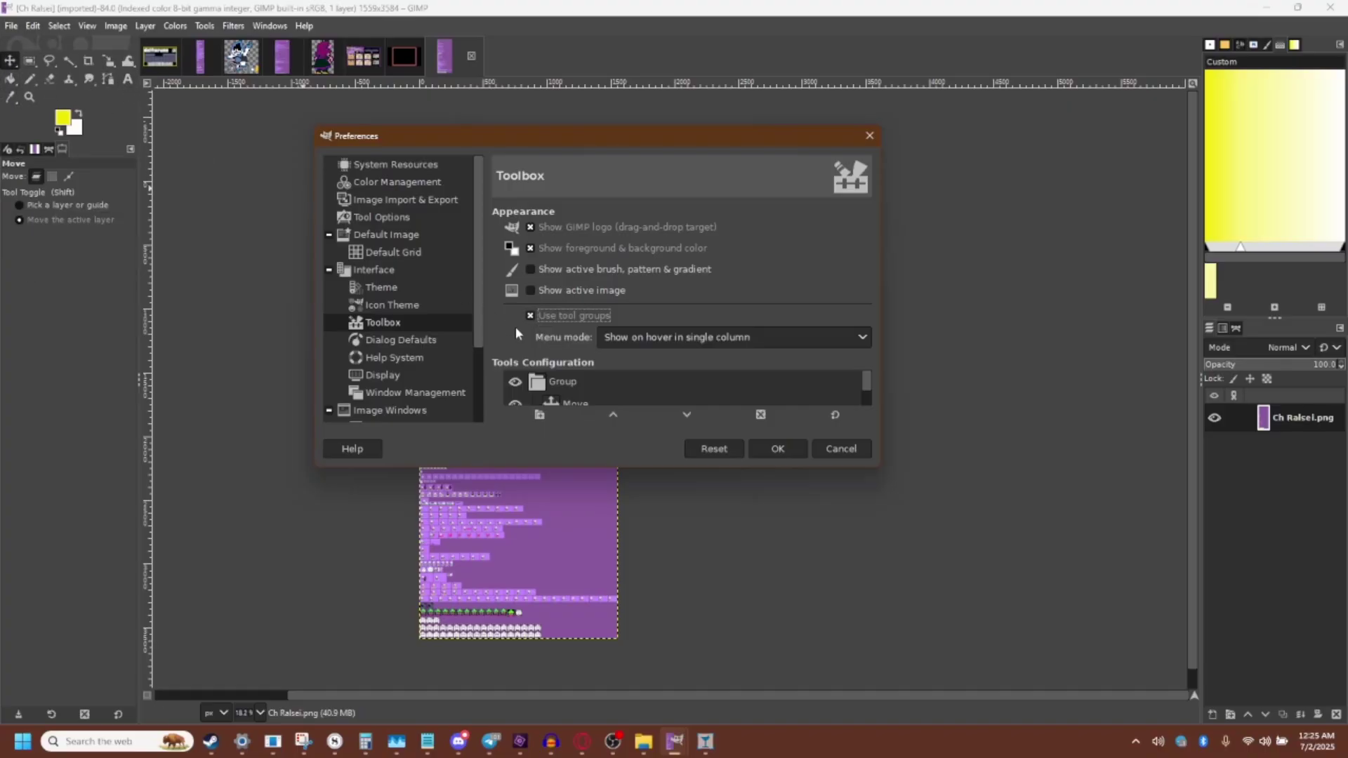
{"action": "left_click", "coordinate": [531, 315]}
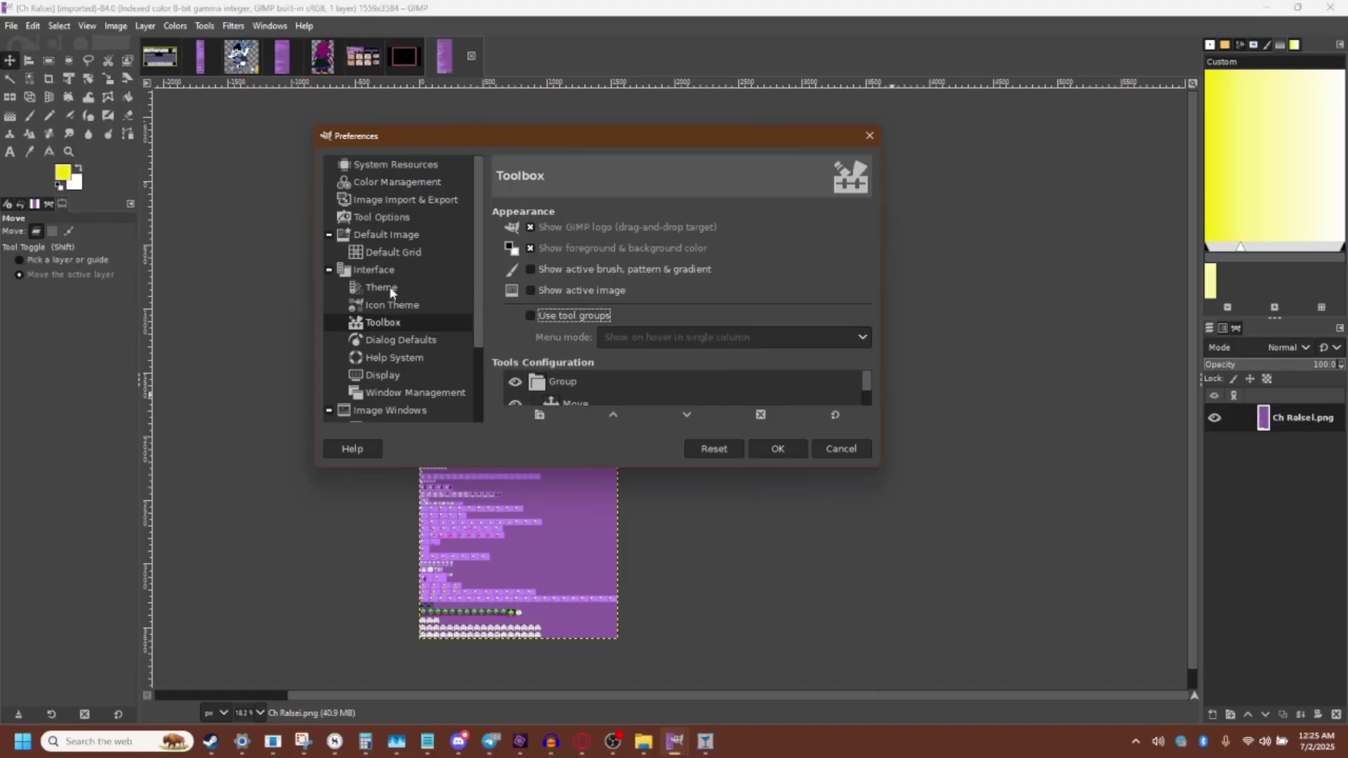
{"action": "left_click", "coordinate": [777, 449]}
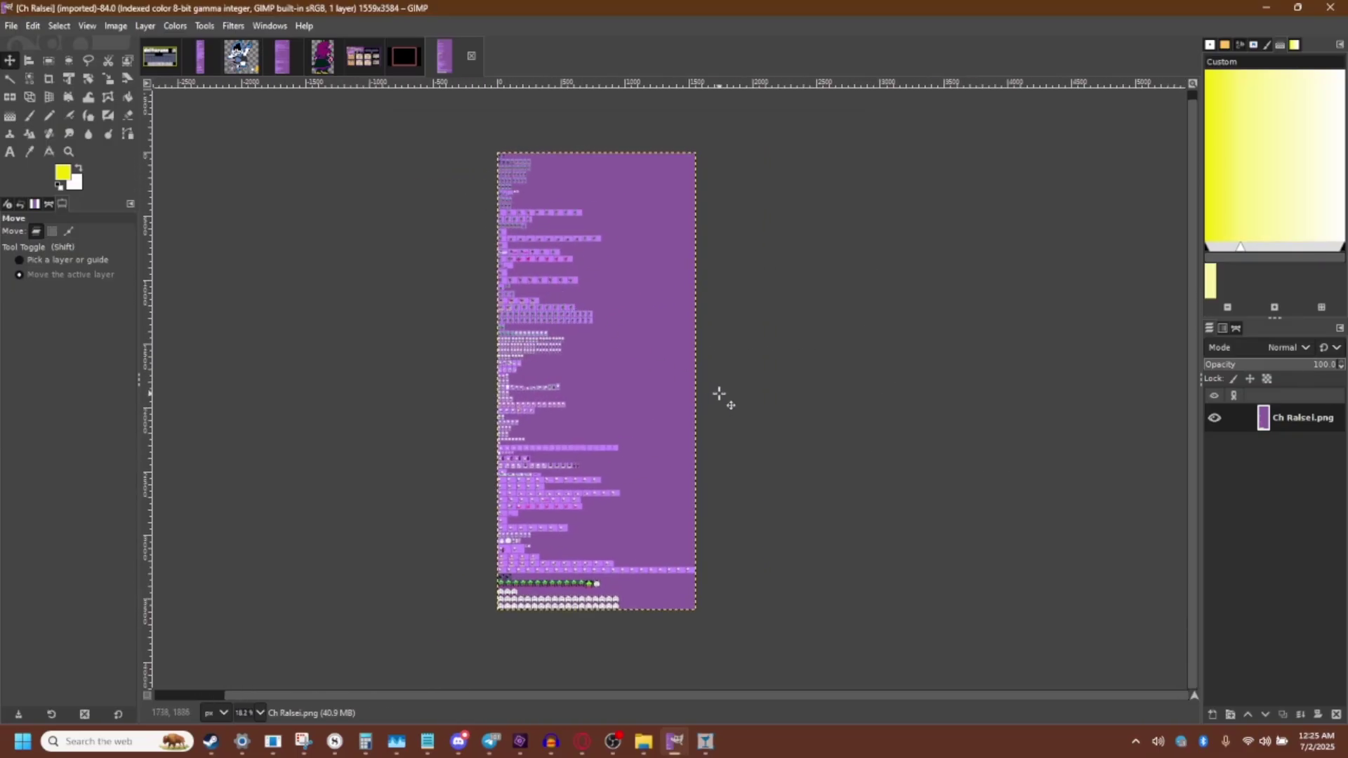
Step: Zoom to 100%, scroll to the green-hatted Ralsei row, zoom to 800%, and pick Rectangle Select
{"action": "left_click_drag", "start_coordinate": [634, 391], "coordinate": [773, 406]}
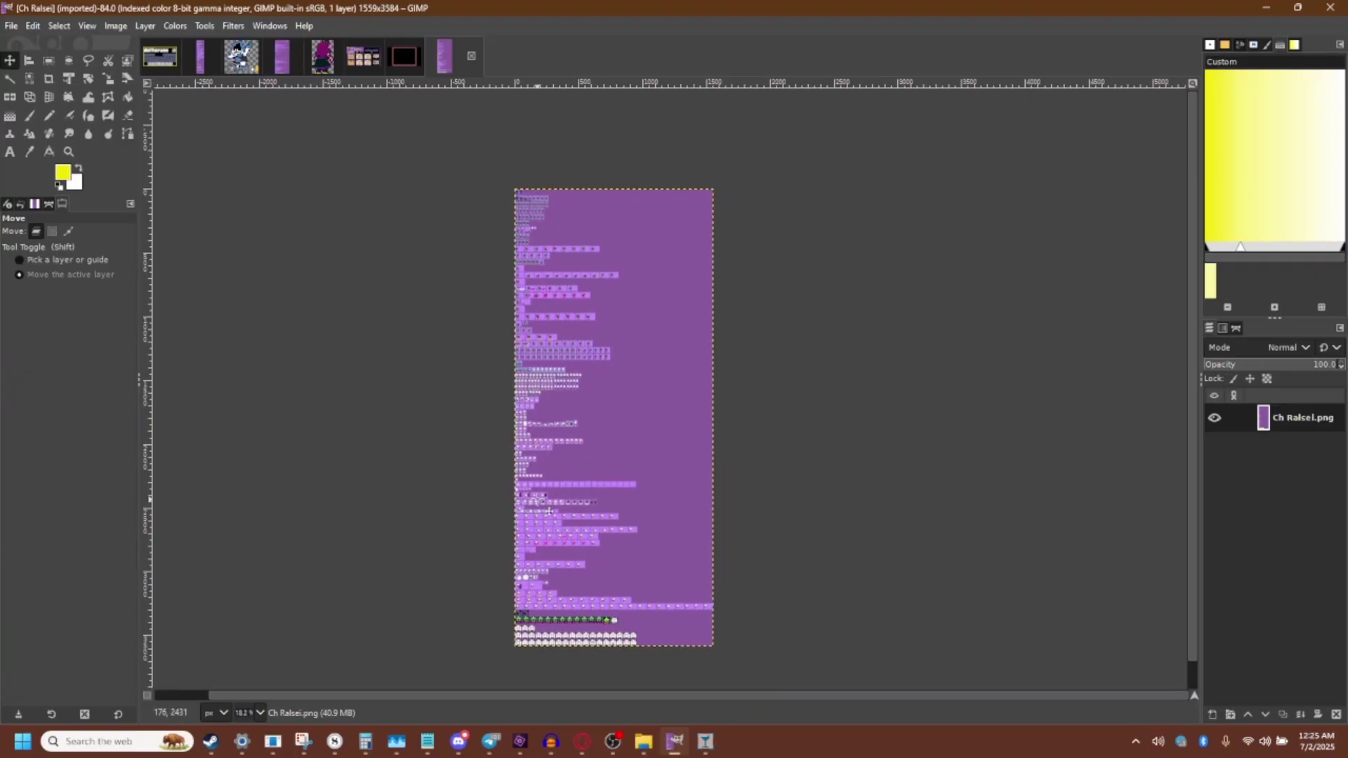
{"action": "key", "text": "1"}
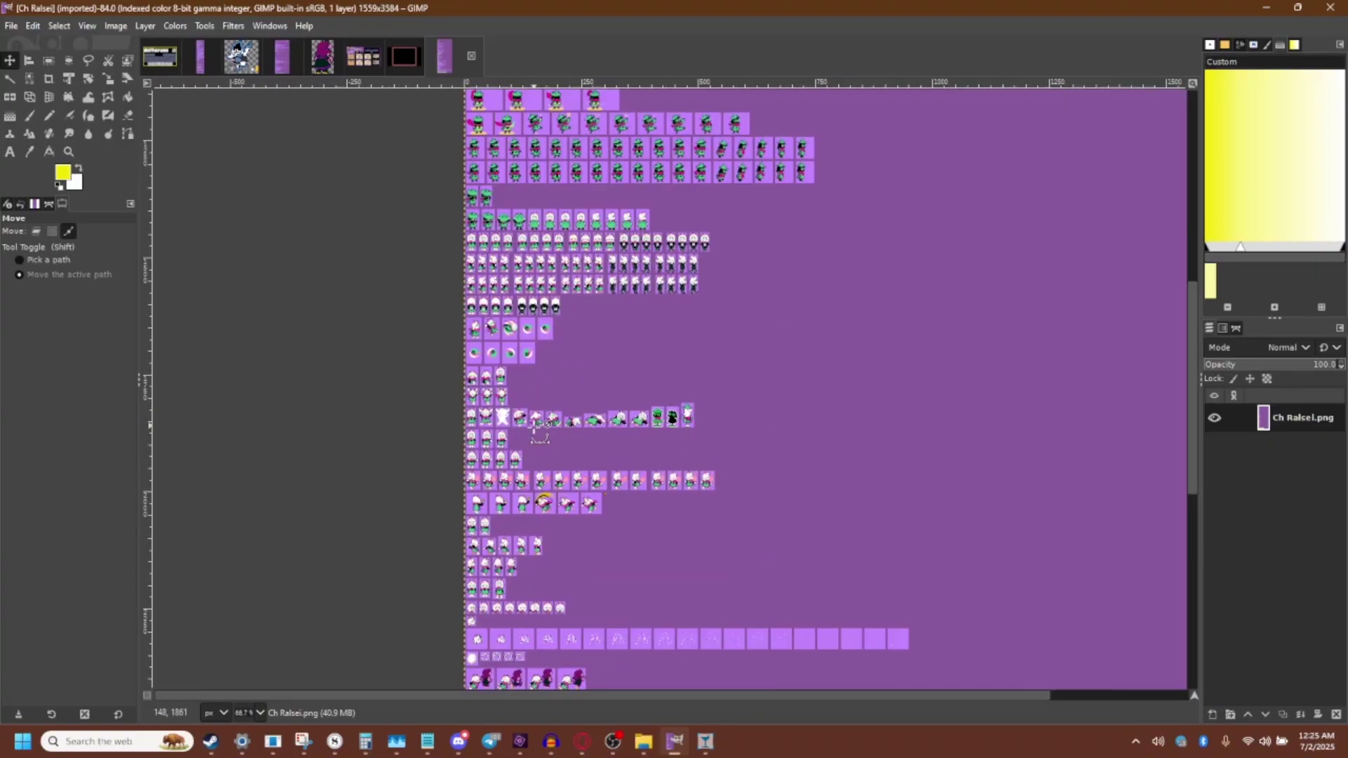
{"action": "scroll", "coordinate": [528, 453], "scroll_direction": "left", "scroll_amount": 3}
{"action": "scroll", "coordinate": [528, 452], "scroll_direction": "up", "scroll_amount": 5}
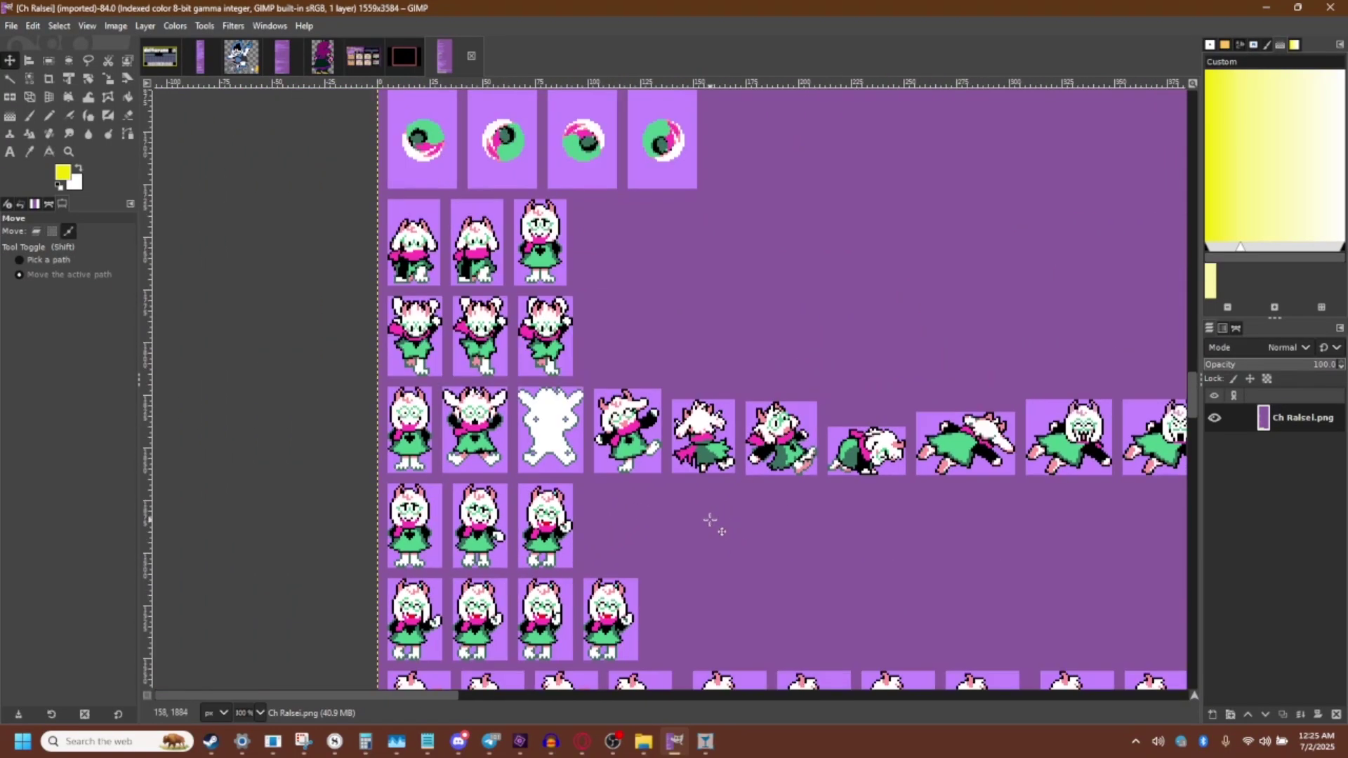
{"action": "scroll", "coordinate": [677, 616], "scroll_direction": "up", "scroll_amount": 15}
{"action": "scroll", "coordinate": [858, 503], "scroll_direction": "left", "scroll_amount": 3}
{"action": "scroll", "coordinate": [758, 342], "scroll_direction": "up", "scroll_amount": 3}
{"action": "scroll", "coordinate": [730, 407], "scroll_direction": "right", "scroll_amount": 5}
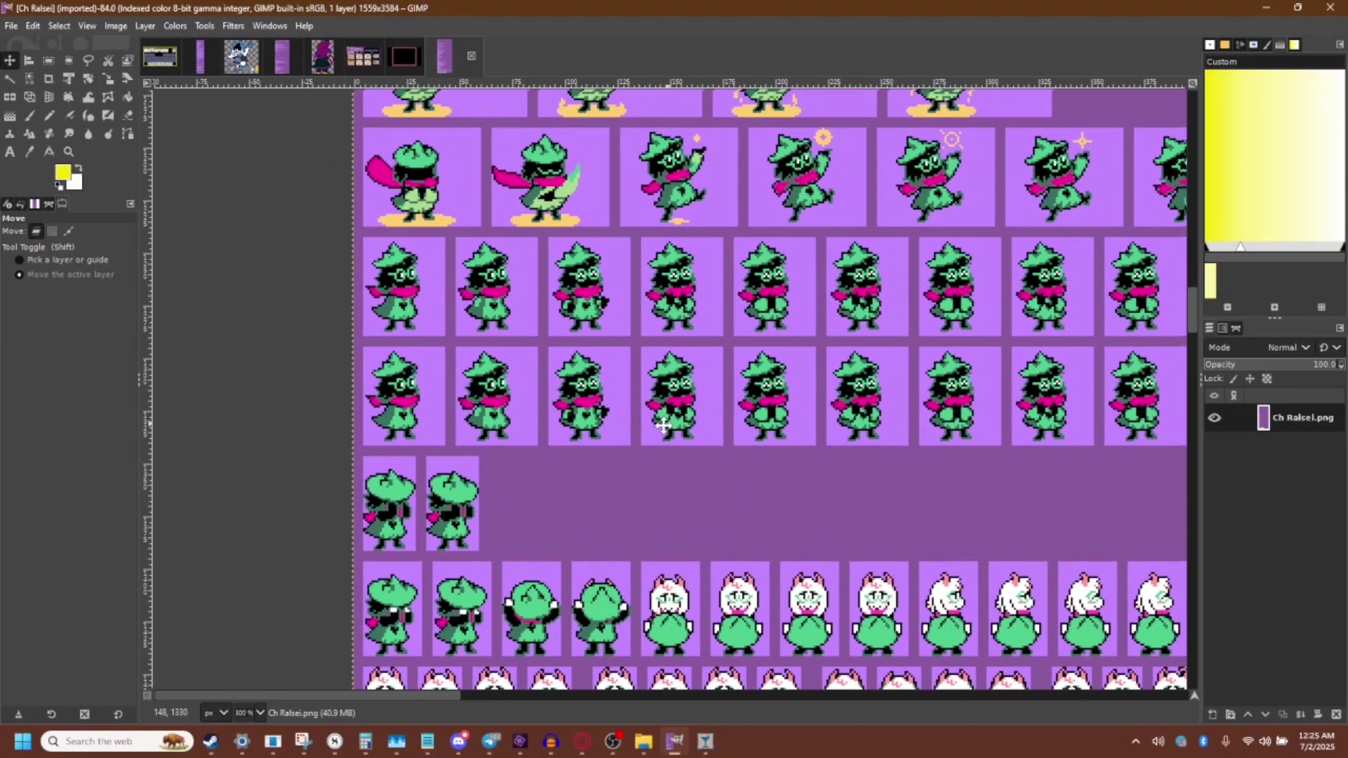
{"action": "scroll", "coordinate": [702, 470], "scroll_direction": "down", "scroll_amount": 1}
{"action": "key", "text": "4"}
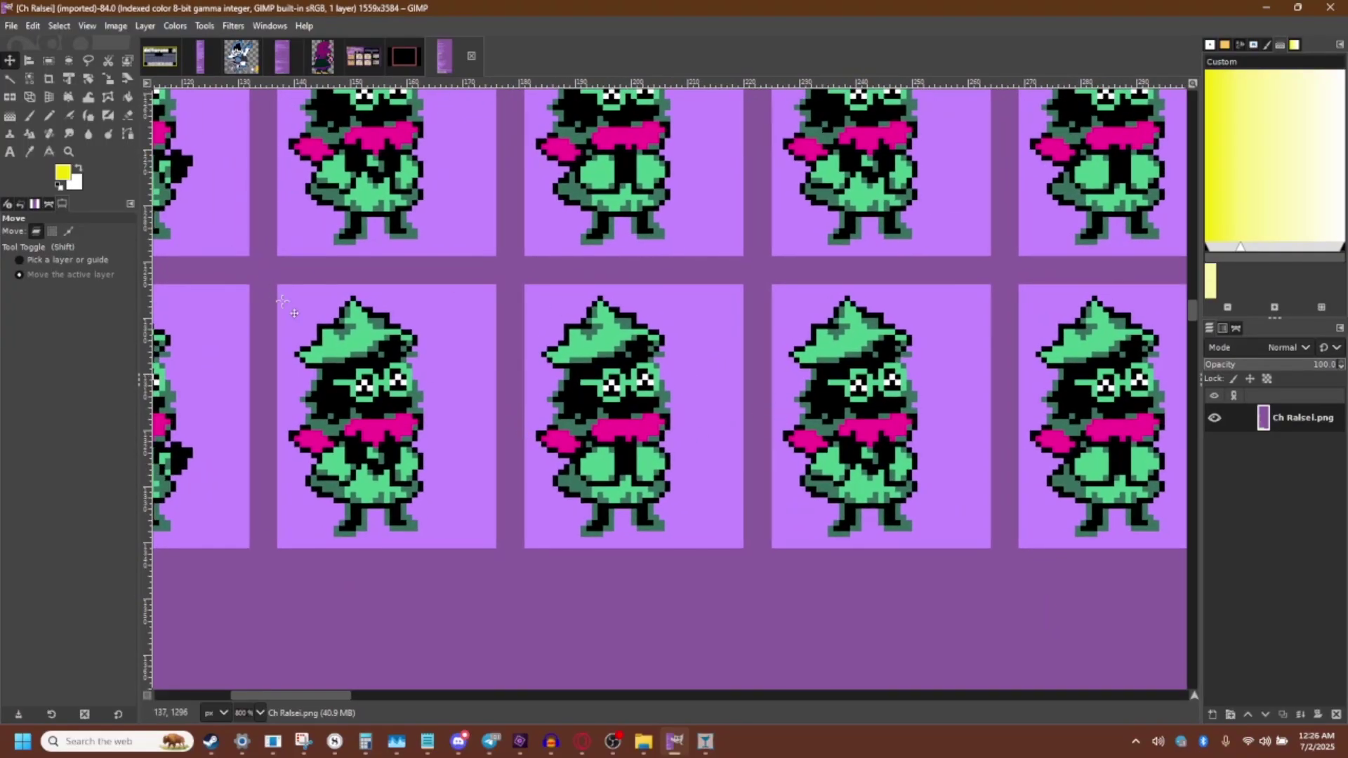
{"action": "left_click", "coordinate": [48, 62]}
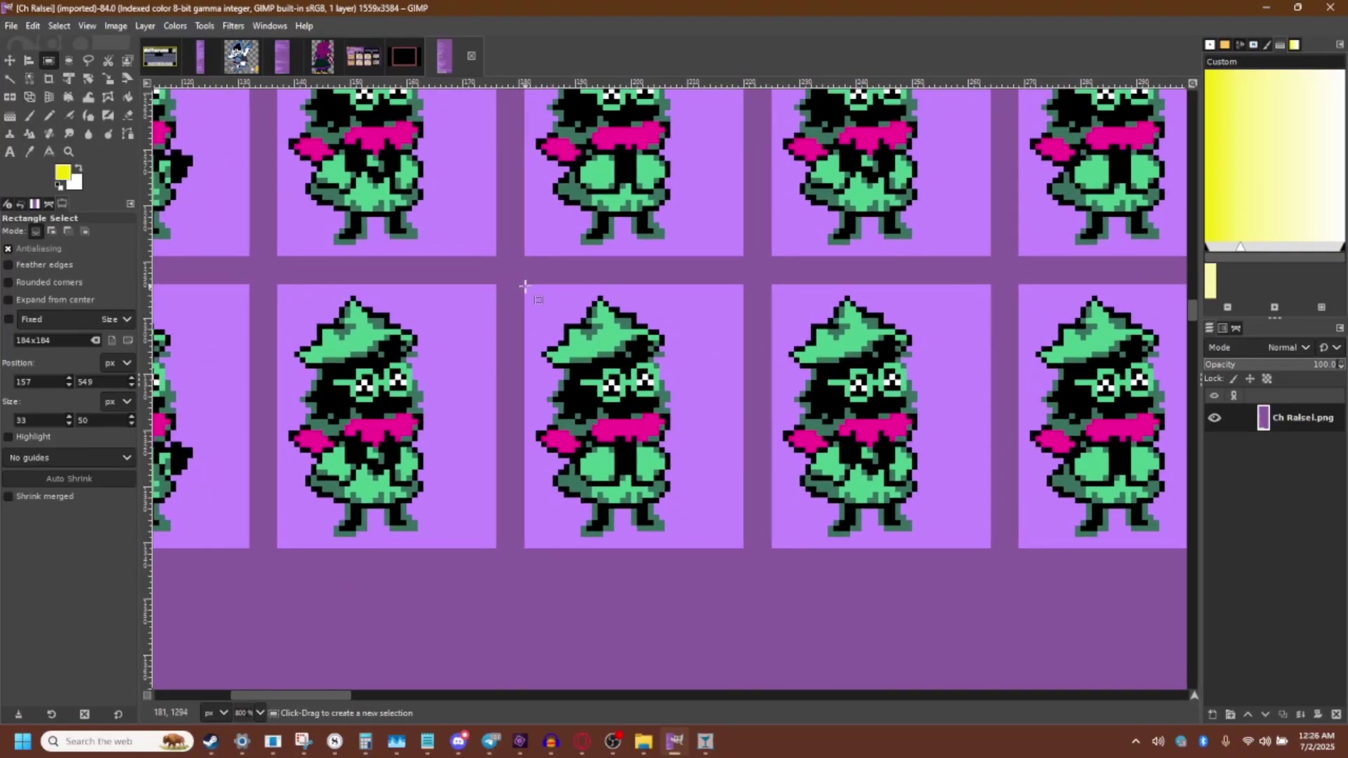
Step: Select one standing Ralsei frame, trim the selection to 39×47 pixels, and copy it
{"action": "left_click_drag", "start_coordinate": [525, 285], "coordinate": [754, 563]}
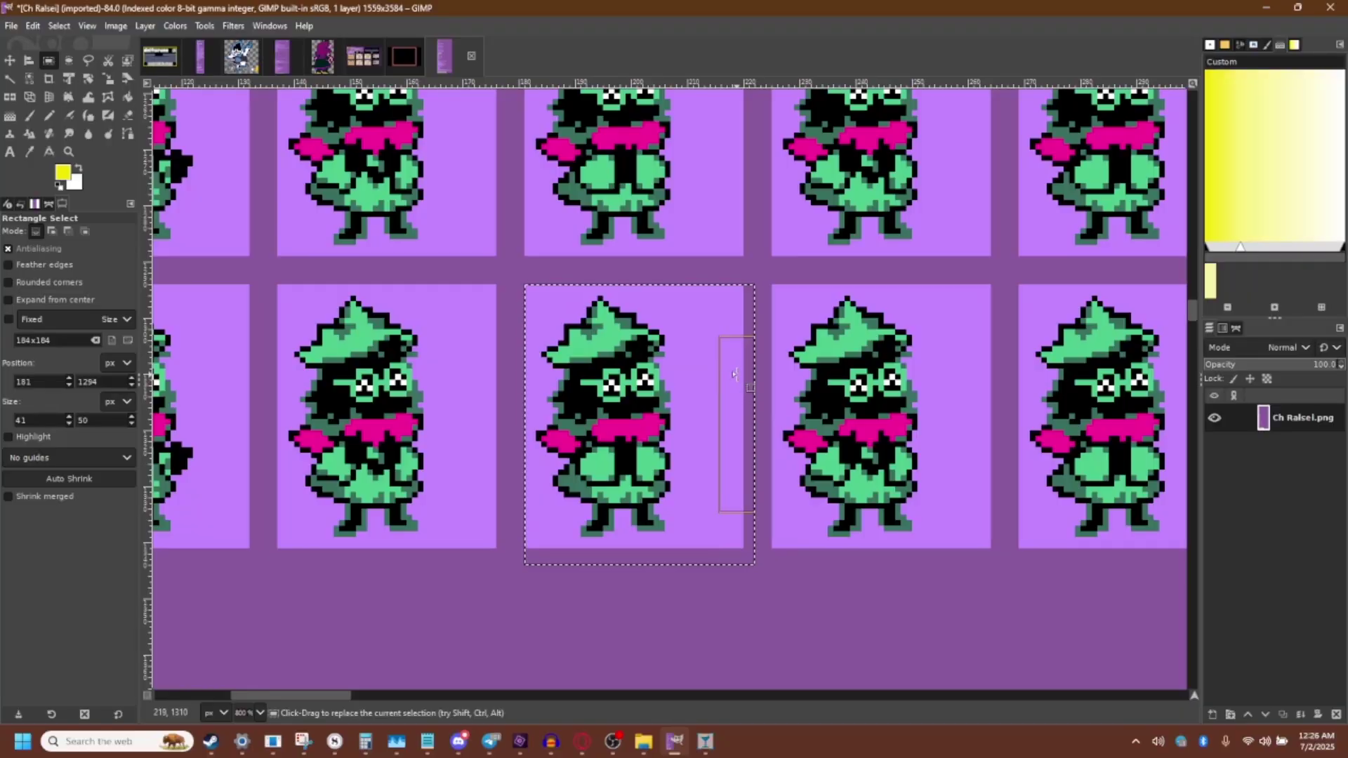
{"action": "key", "text": "ctrl+z"}
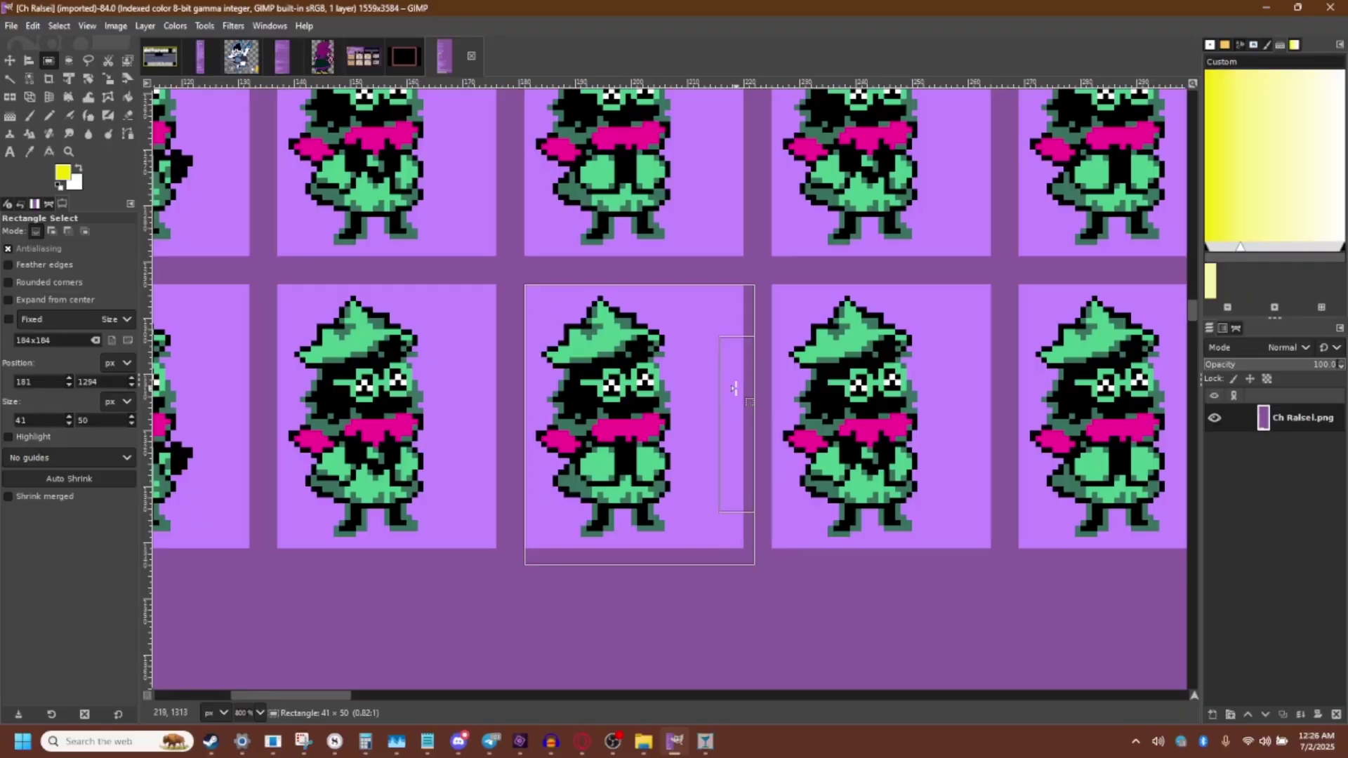
{"action": "left_click_drag", "start_coordinate": [734, 388], "coordinate": [722, 388]}
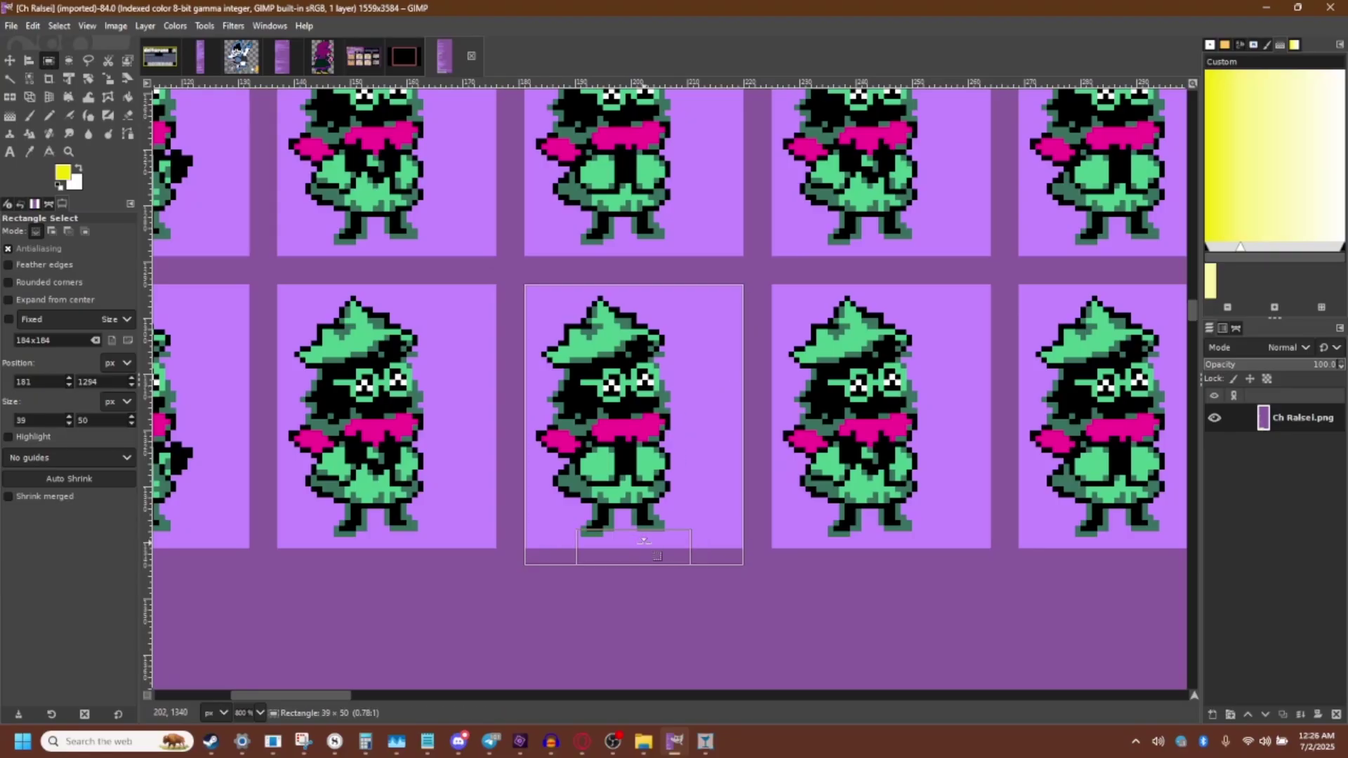
{"action": "left_click_drag", "start_coordinate": [648, 522], "coordinate": [647, 523]}
{"action": "left_click_drag", "start_coordinate": [730, 267], "coordinate": [718, 230]}
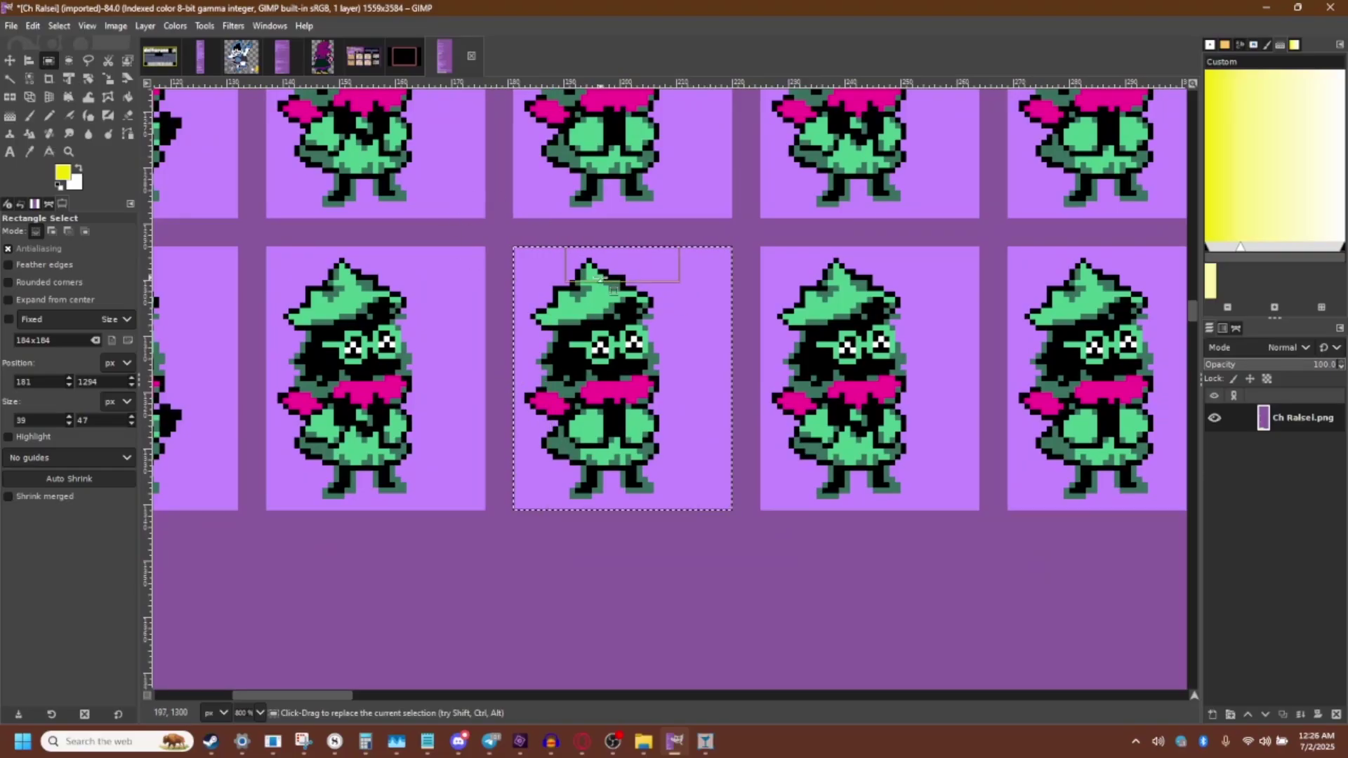
{"action": "key", "text": "ctrl"}
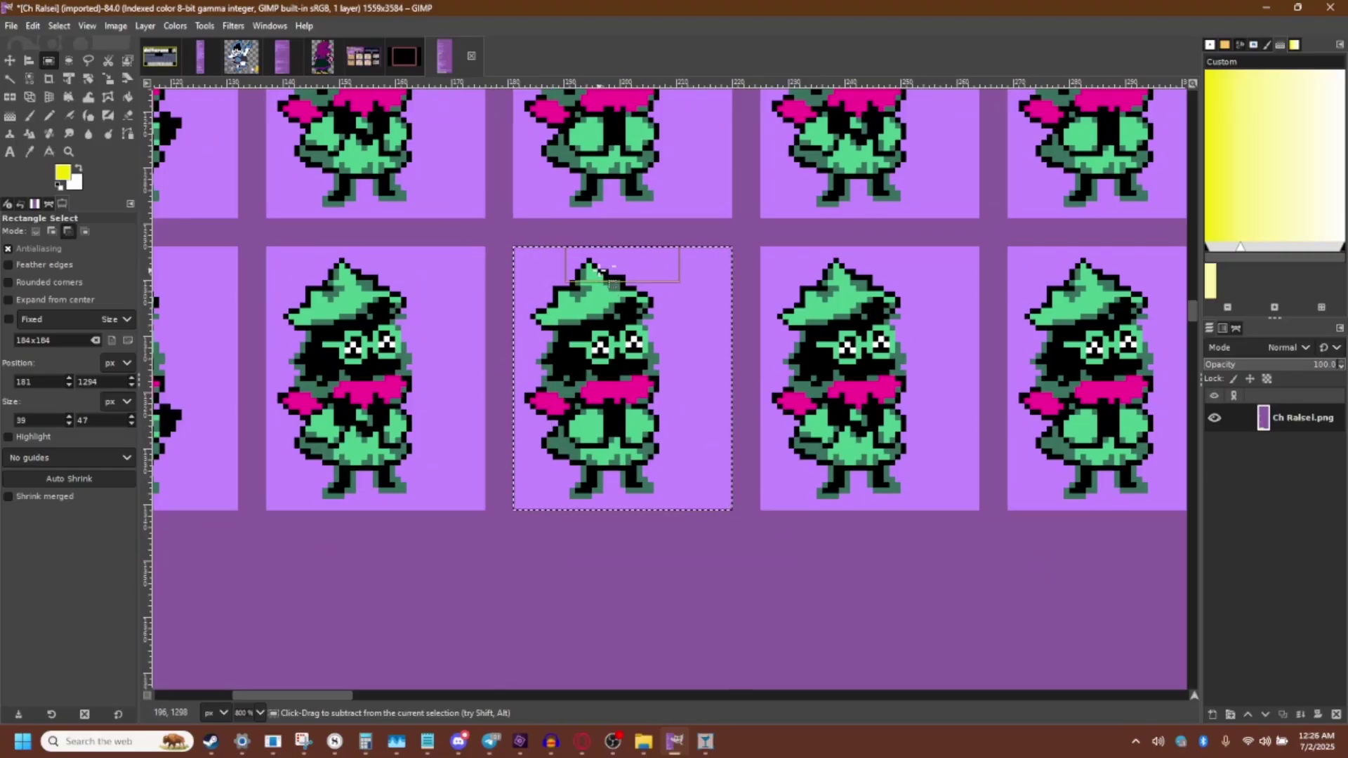
{"action": "key", "text": "ctrl+c"}
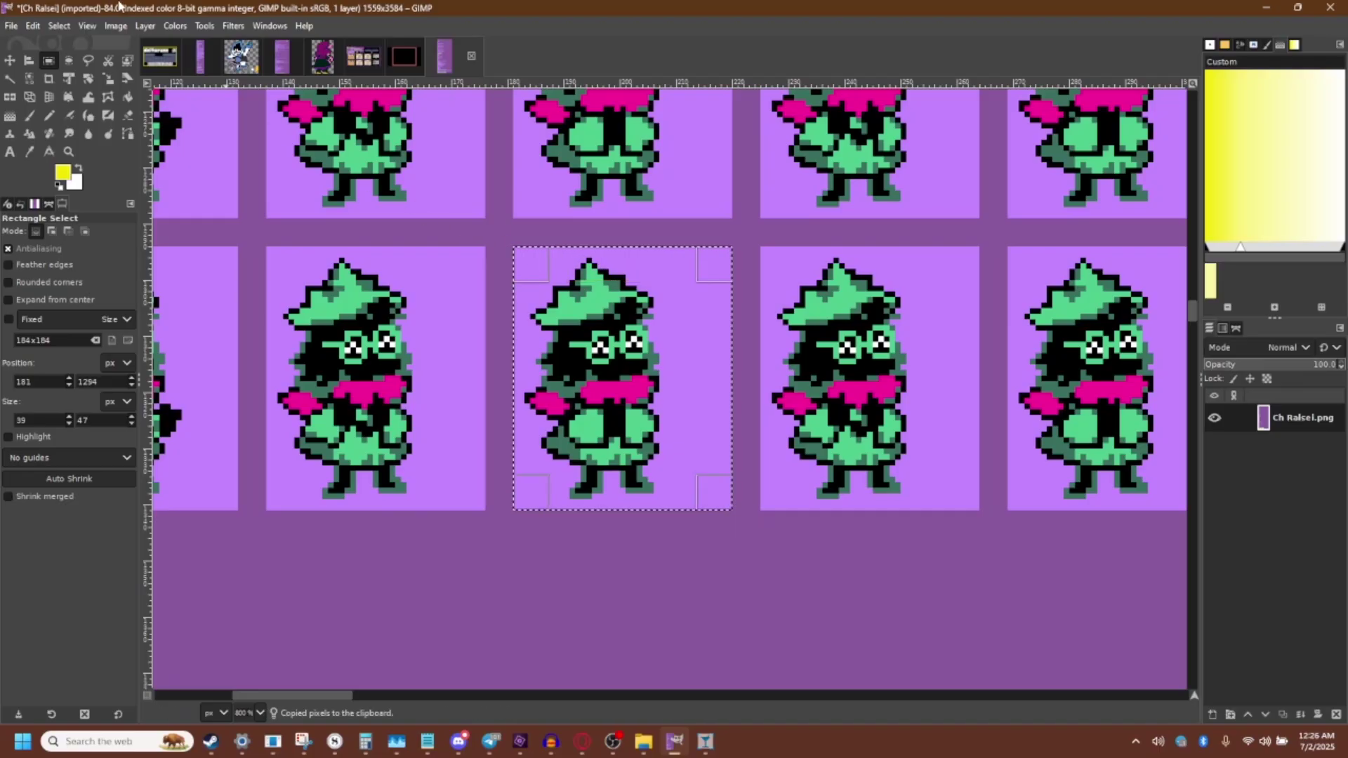
{"action": "left_click", "coordinate": [145, 26]}
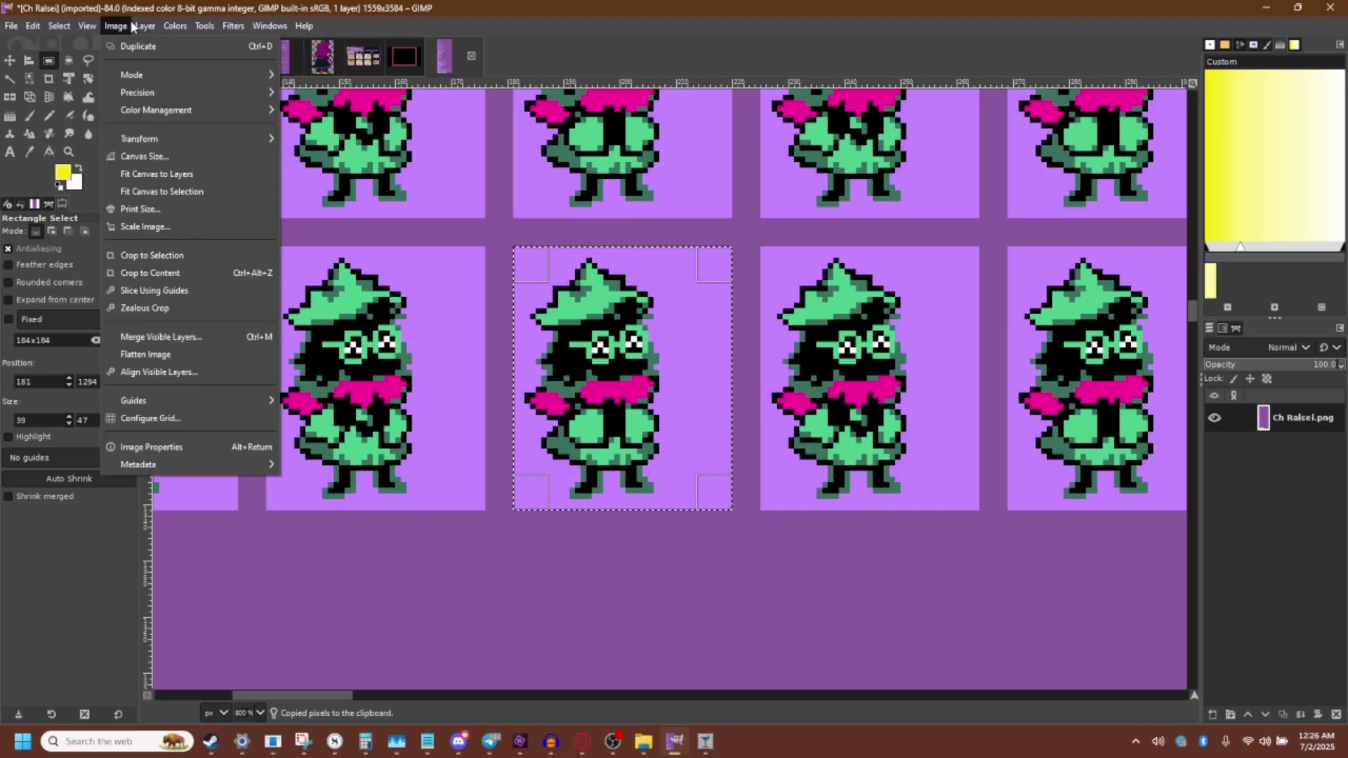
Step: Use Edit > Paste as > New Image to place the copied Ralsei sprite in a 39×47 image
{"action": "mouse_move", "coordinate": [31, 28]}
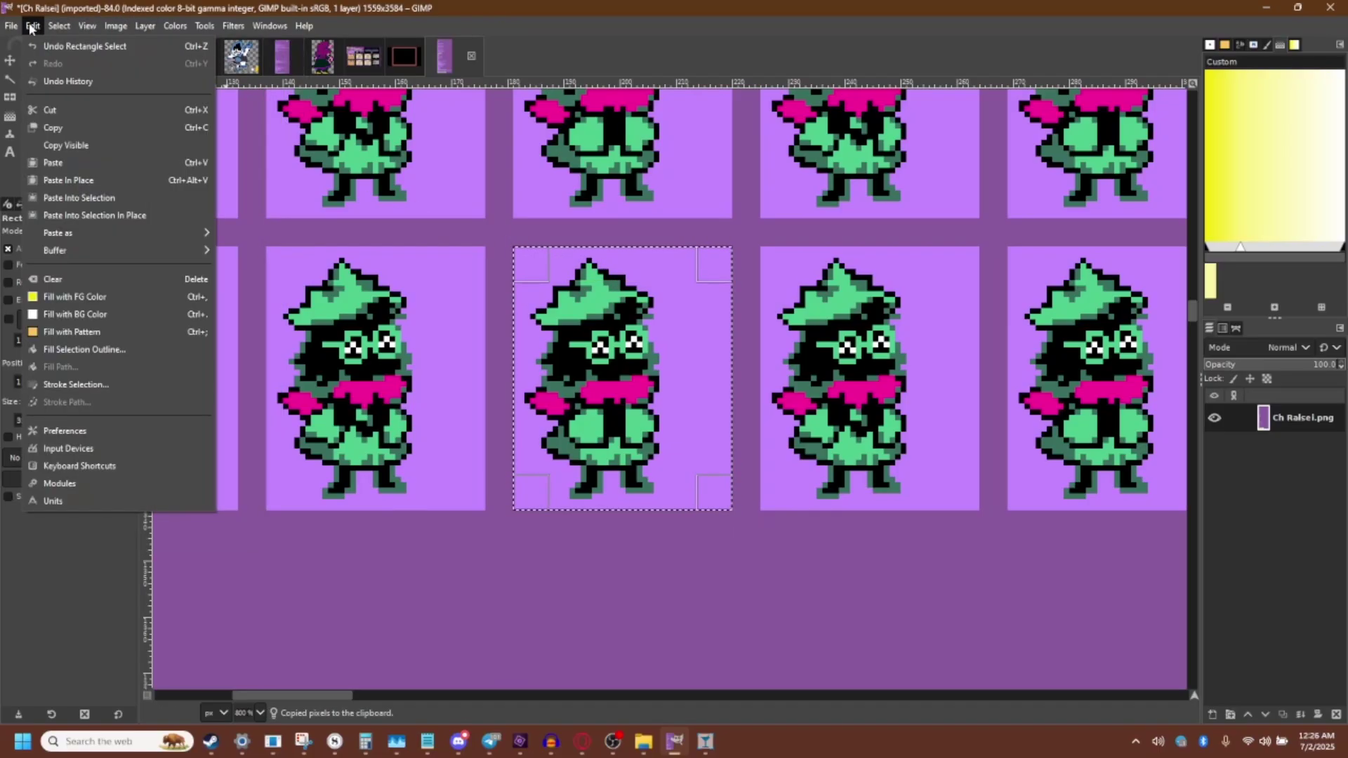
{"action": "mouse_move", "coordinate": [90, 227]}
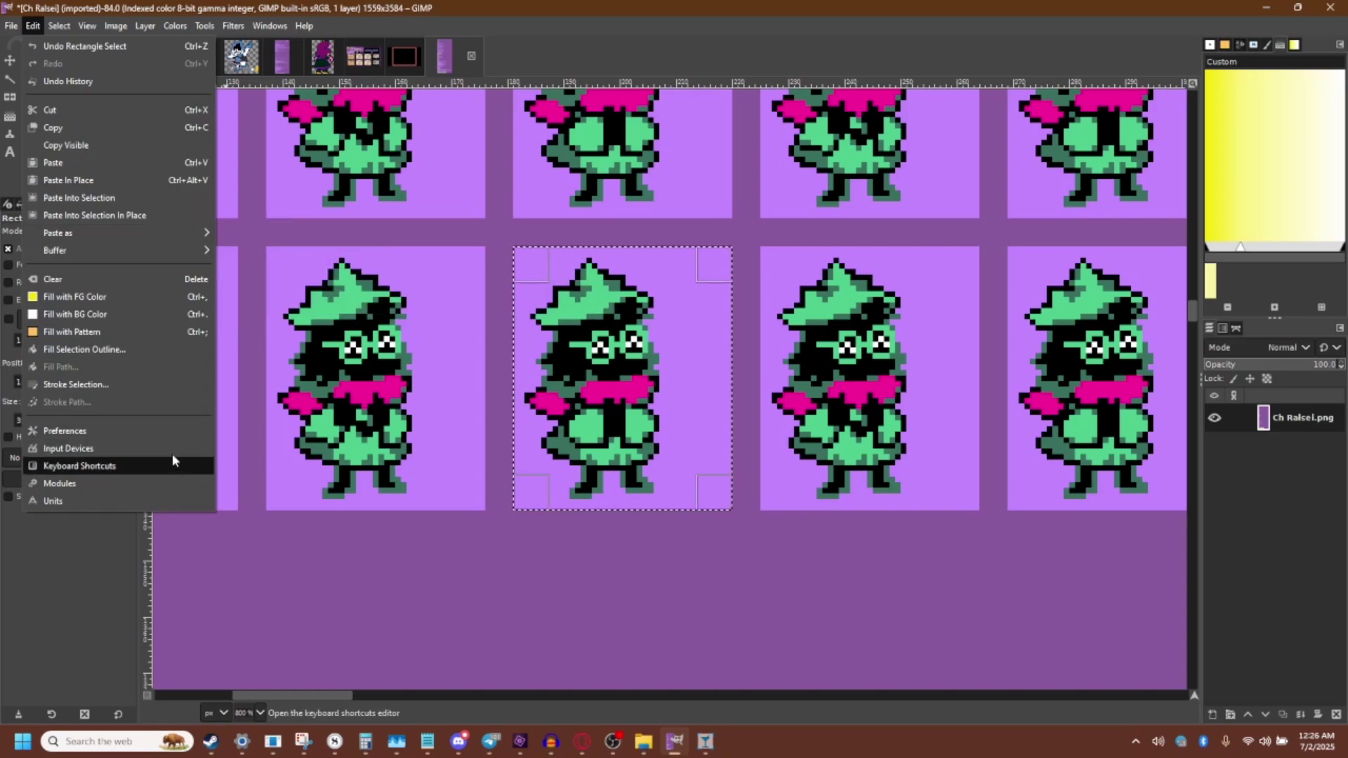
{"action": "mouse_move", "coordinate": [155, 235]}
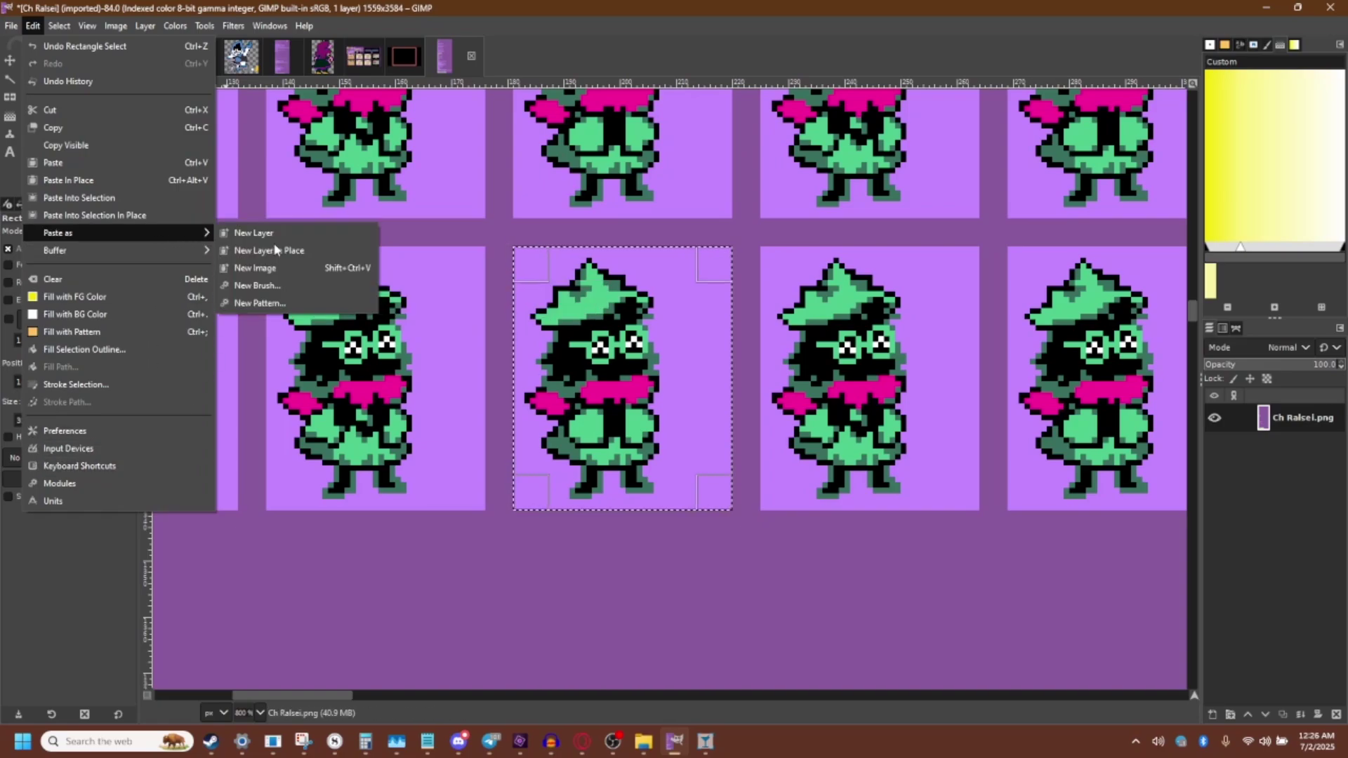
{"action": "left_click", "coordinate": [322, 269]}
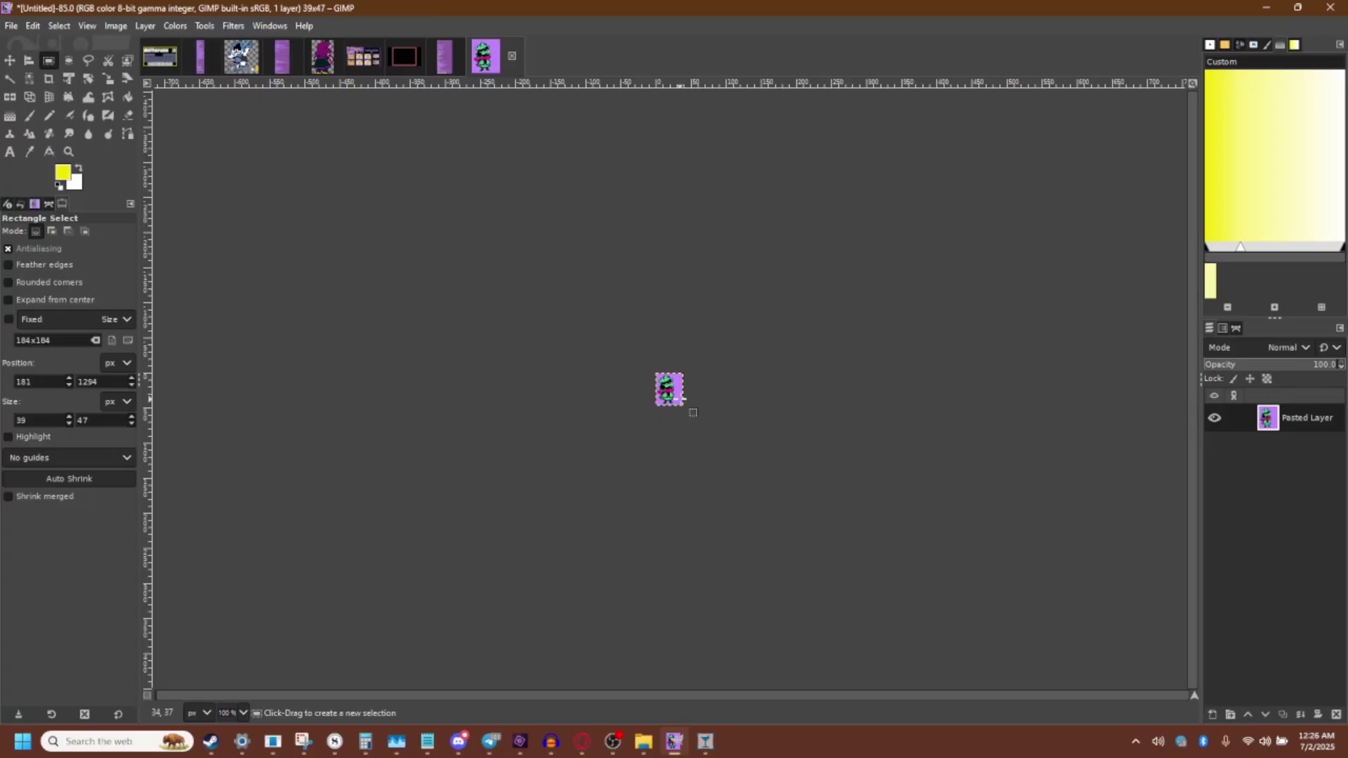
Step: Zoom the new 39×47 sprite image to 800% and centre Ralsei on the canvas
{"action": "scroll", "coordinate": [683, 397], "scroll_direction": "up", "scroll_amount": 6, "text": "ctrl"}
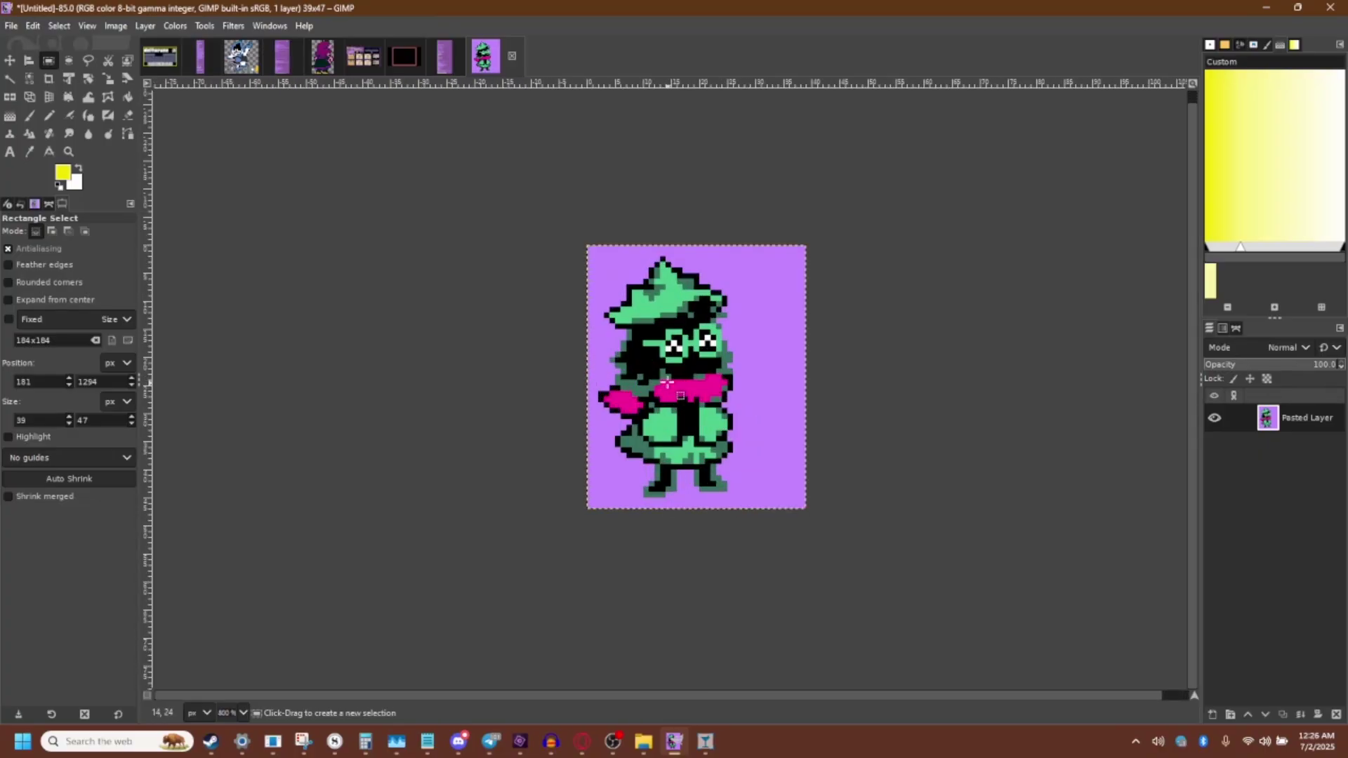
{"action": "left_click_drag", "start_coordinate": [649, 382], "coordinate": [584, 401]}
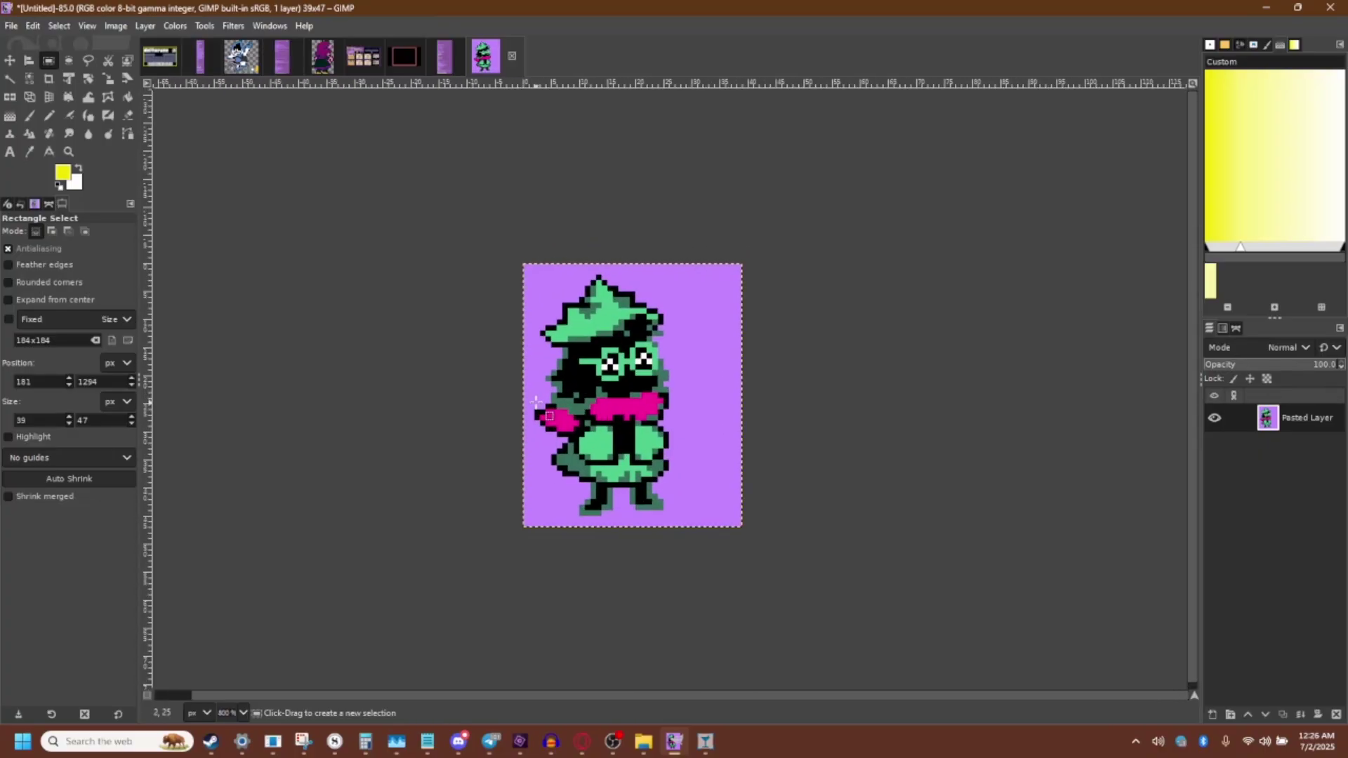
{"action": "scroll", "coordinate": [536, 401], "scroll_direction": "down", "scroll_amount": 2}
{"action": "scroll", "coordinate": [715, 327], "scroll_direction": "right", "scroll_amount": 2}
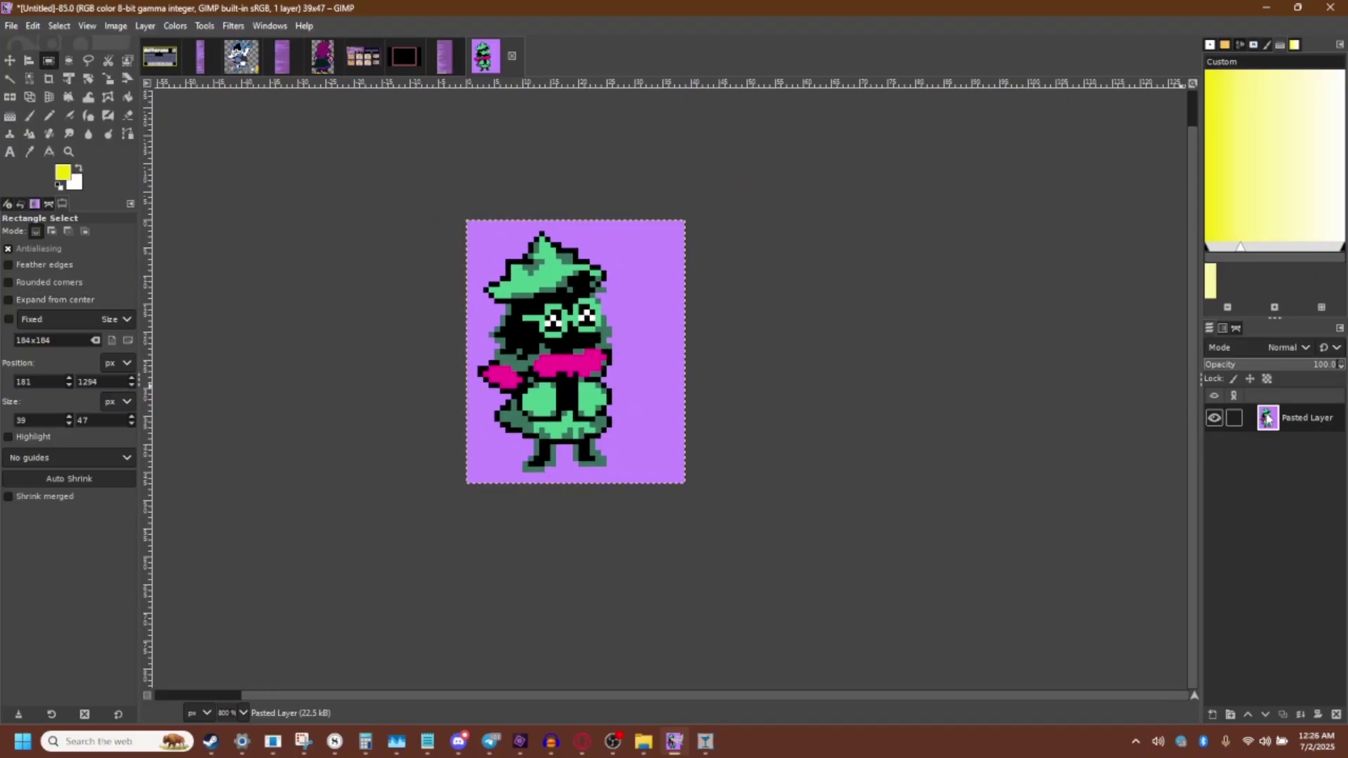
Step: Look through the Pasted Layer's alpha and transparency options, then choose Fuzzy Select at threshold 25.6
{"action": "right_click", "coordinate": [1304, 416]}
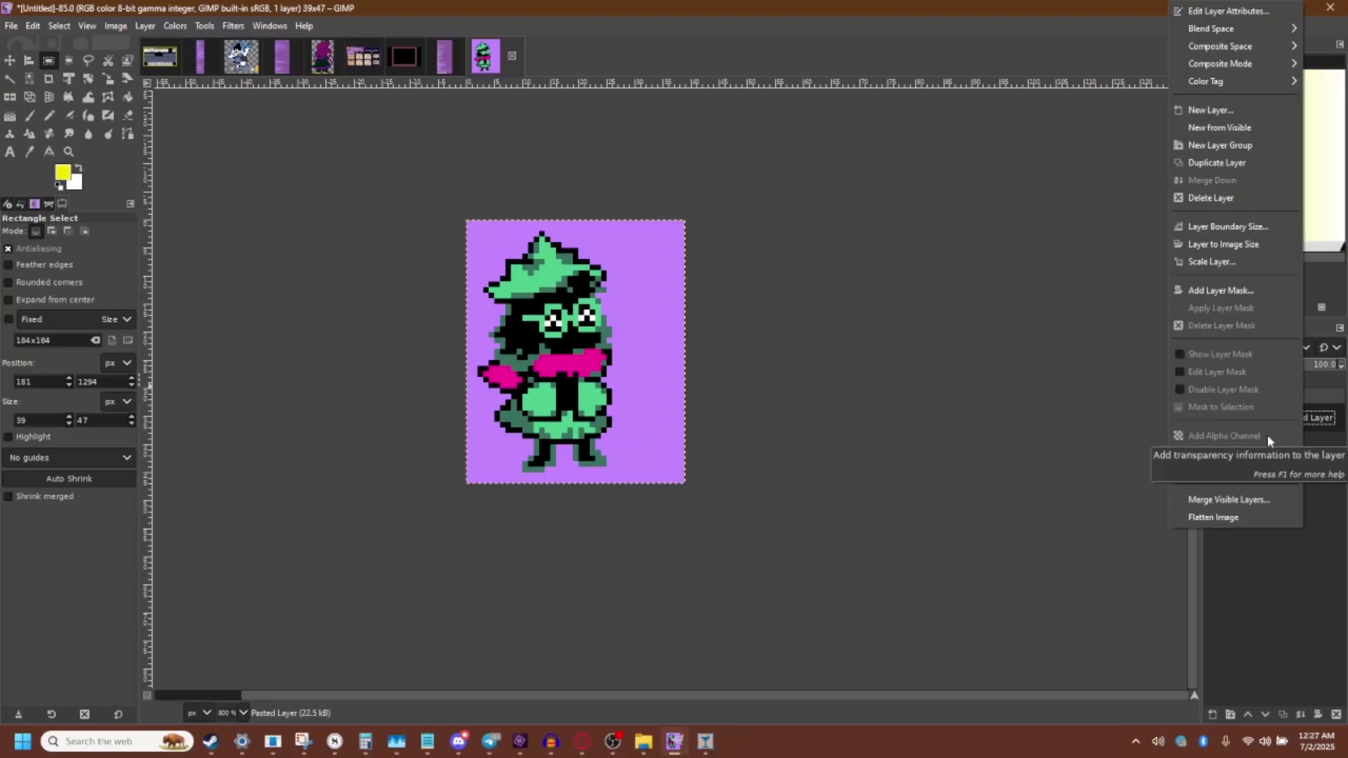
{"action": "left_click", "coordinate": [436, 187]}
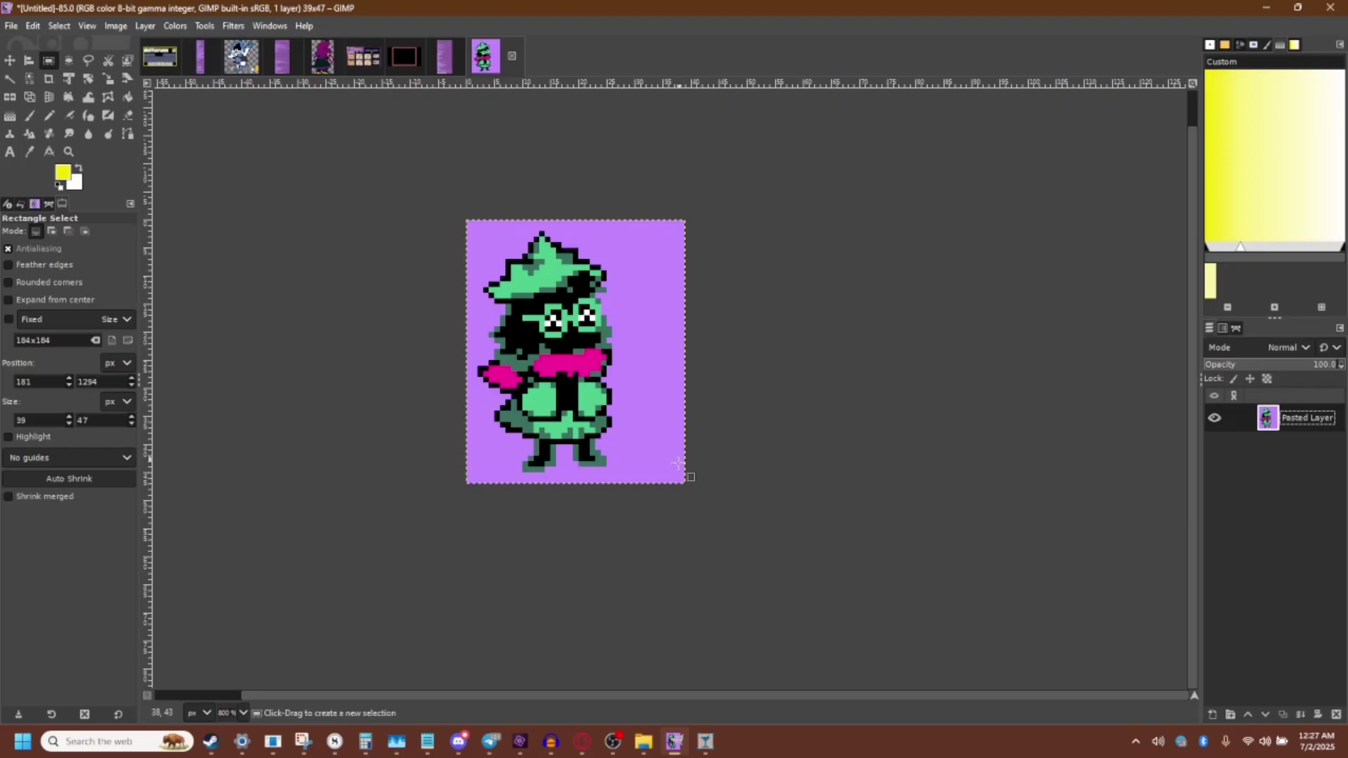
{"action": "left_click", "coordinate": [144, 25]}
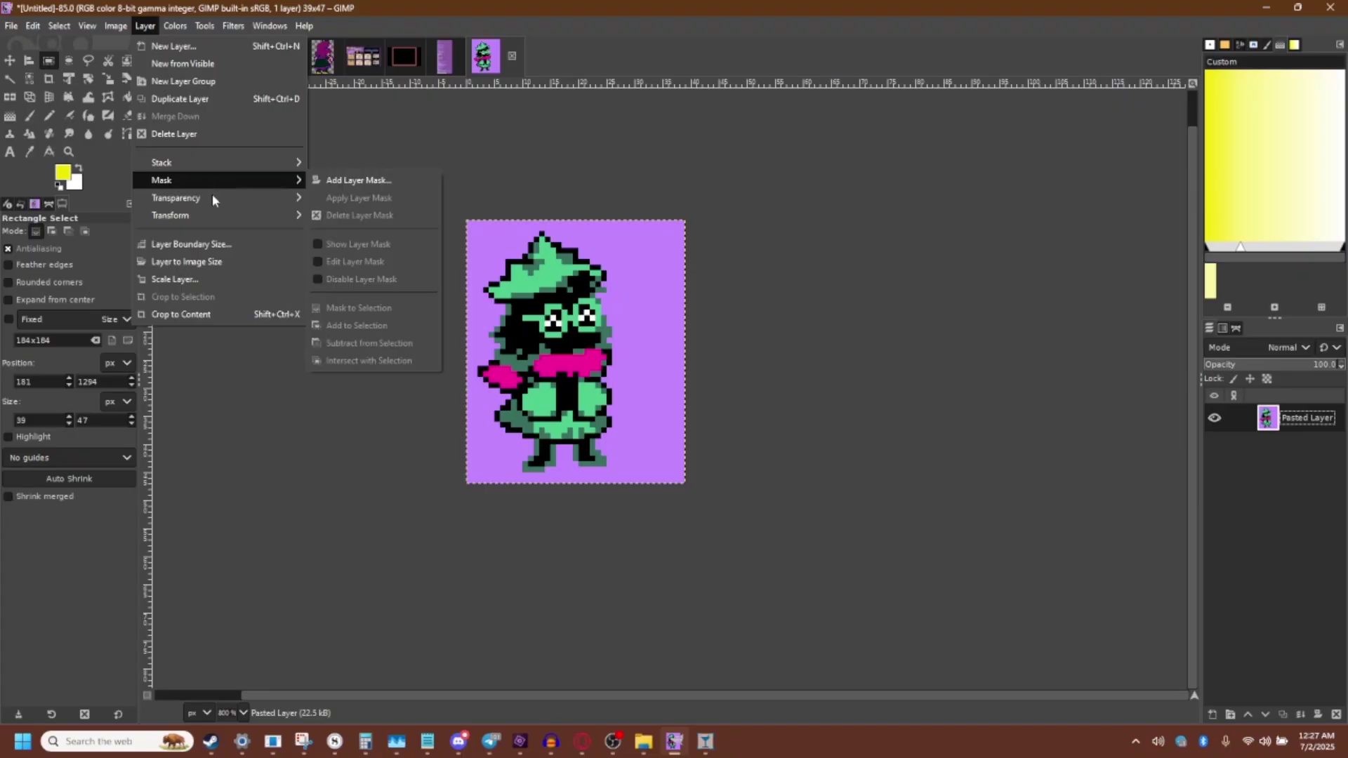
{"action": "mouse_move", "coordinate": [214, 198]}
{"action": "left_click", "coordinate": [506, 133]}
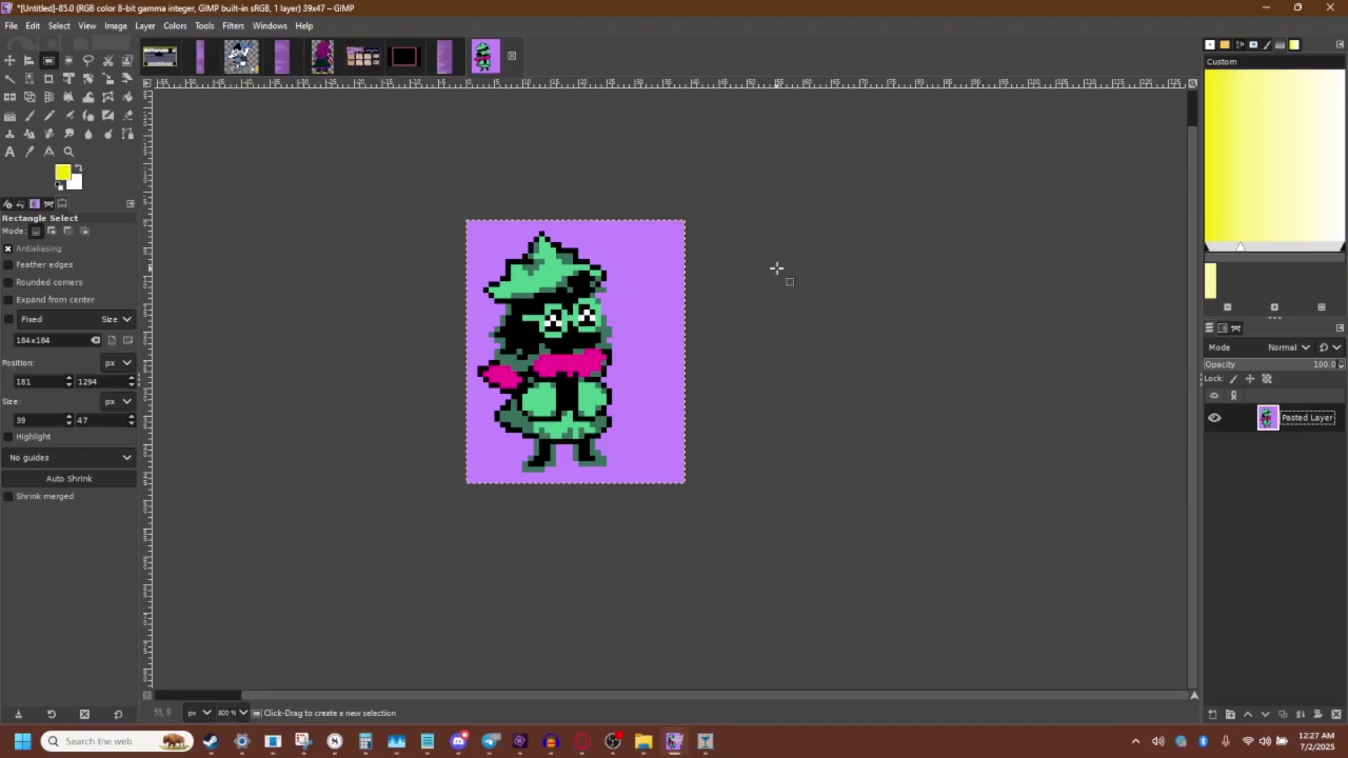
{"action": "left_click", "coordinate": [10, 79]}
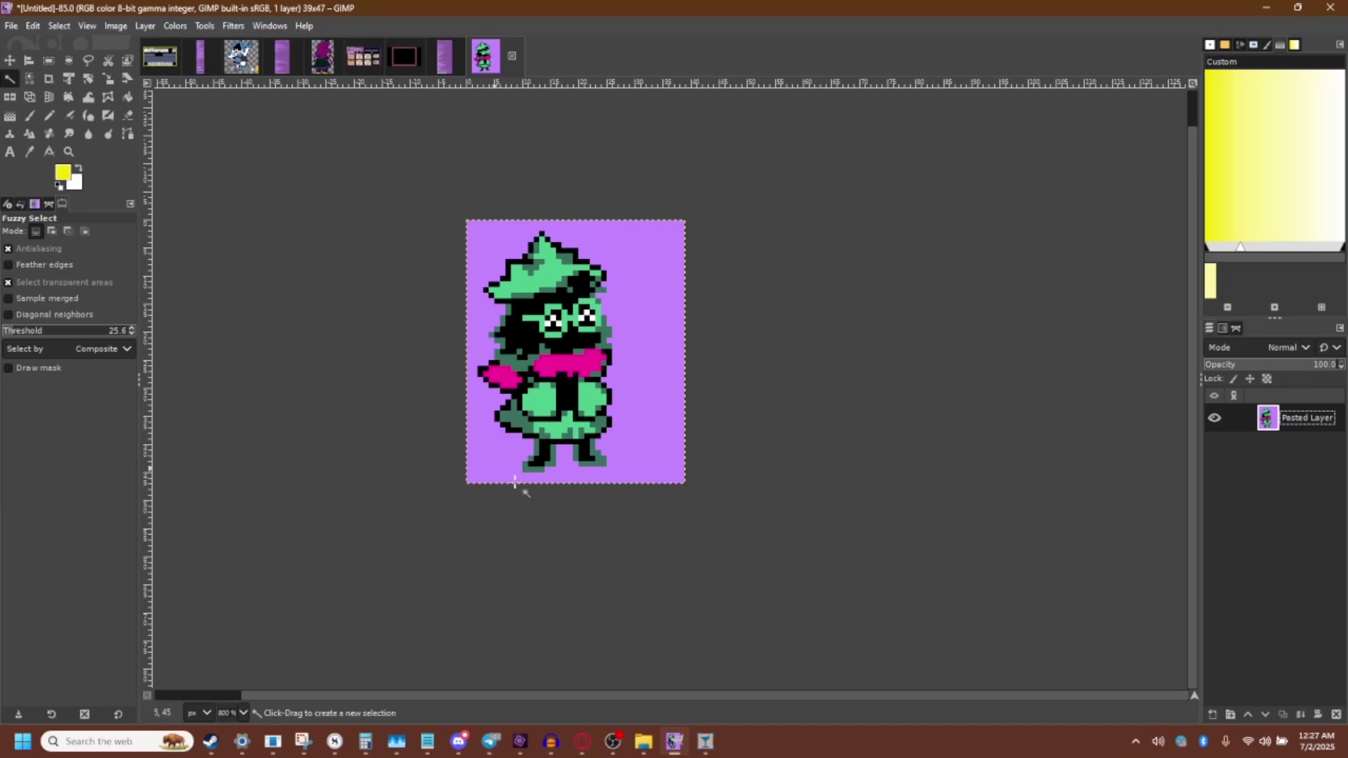
Step: Fuzzy-select and delete the purple background around Ralsei, then switch to the 28×44 susie1 image
{"action": "left_click", "coordinate": [661, 327]}
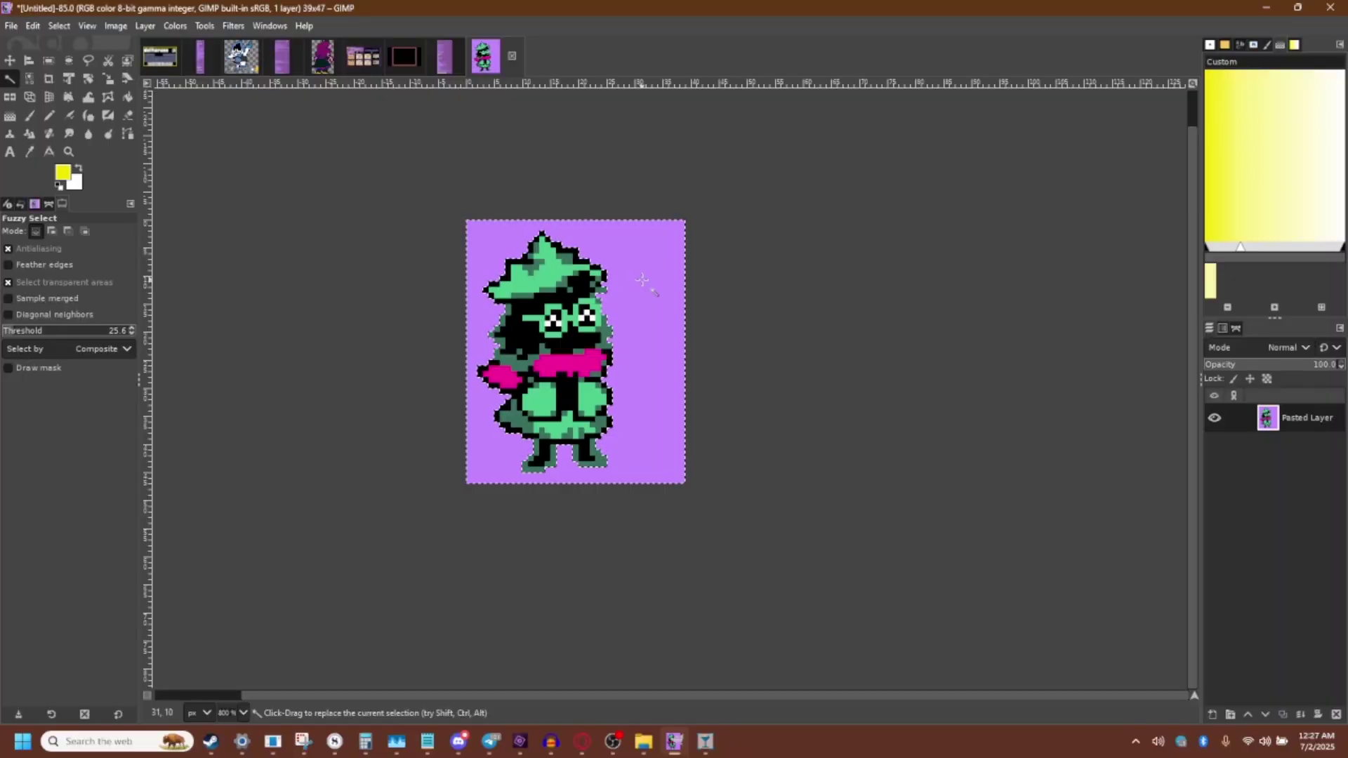
{"action": "key", "text": "Delete"}
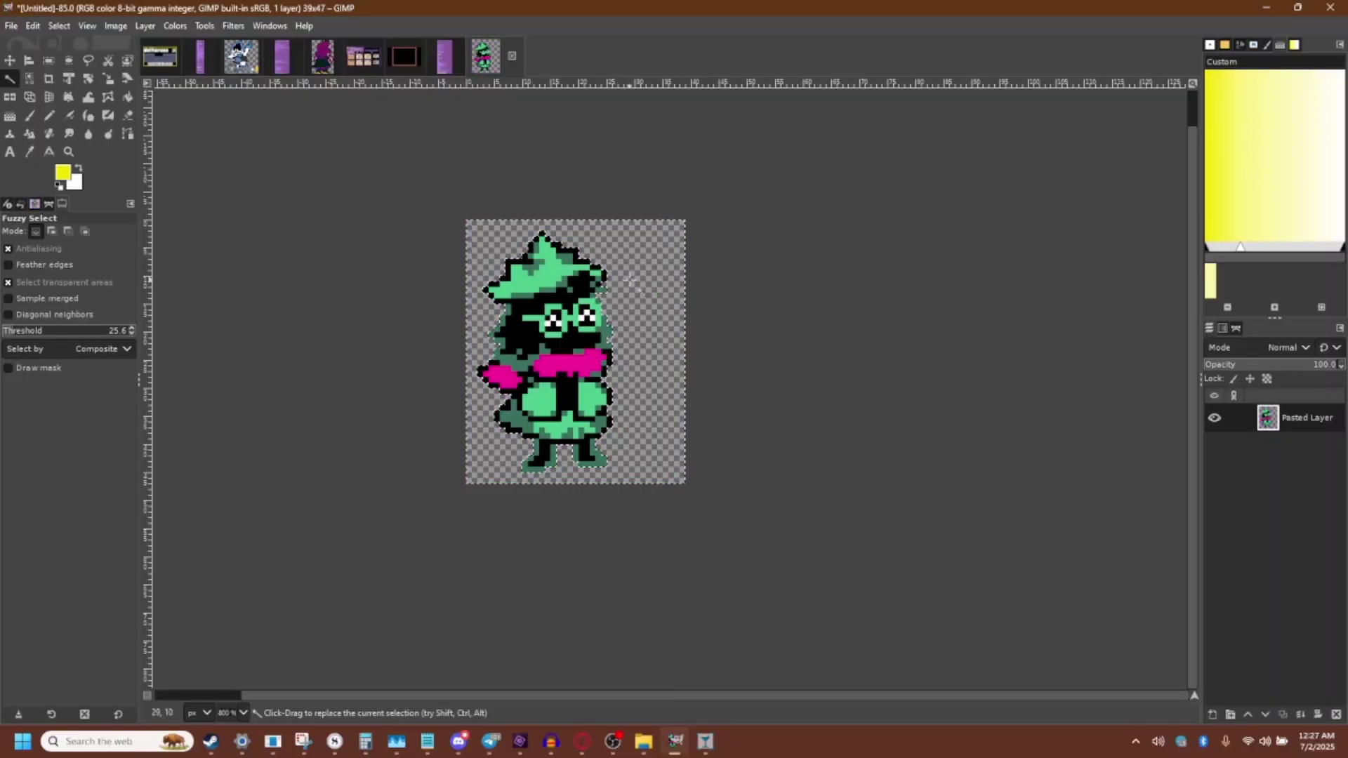
{"action": "key", "text": "ctrl+shift"}
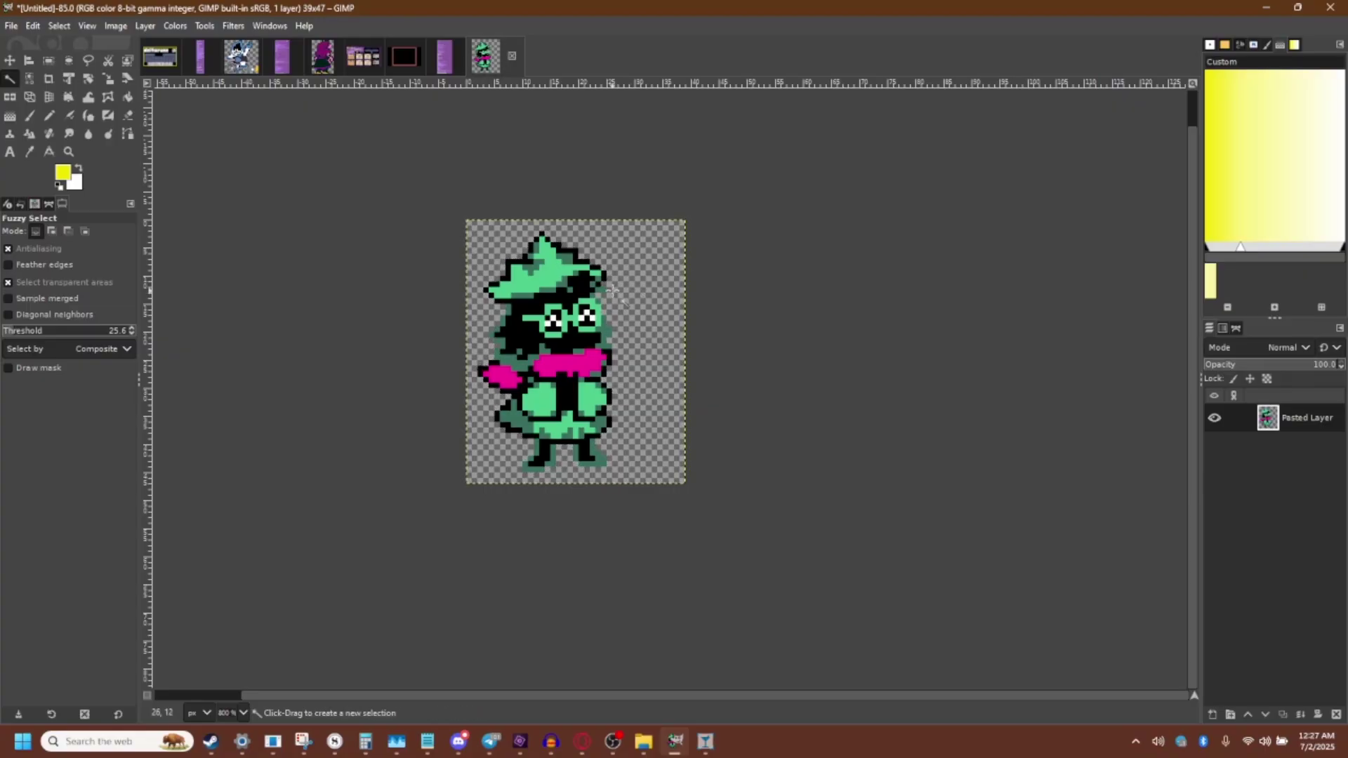
{"action": "scroll", "coordinate": [598, 292], "scroll_direction": "up", "scroll_amount": 1}
{"action": "scroll", "coordinate": [607, 294], "scroll_direction": "up", "scroll_amount": 1}
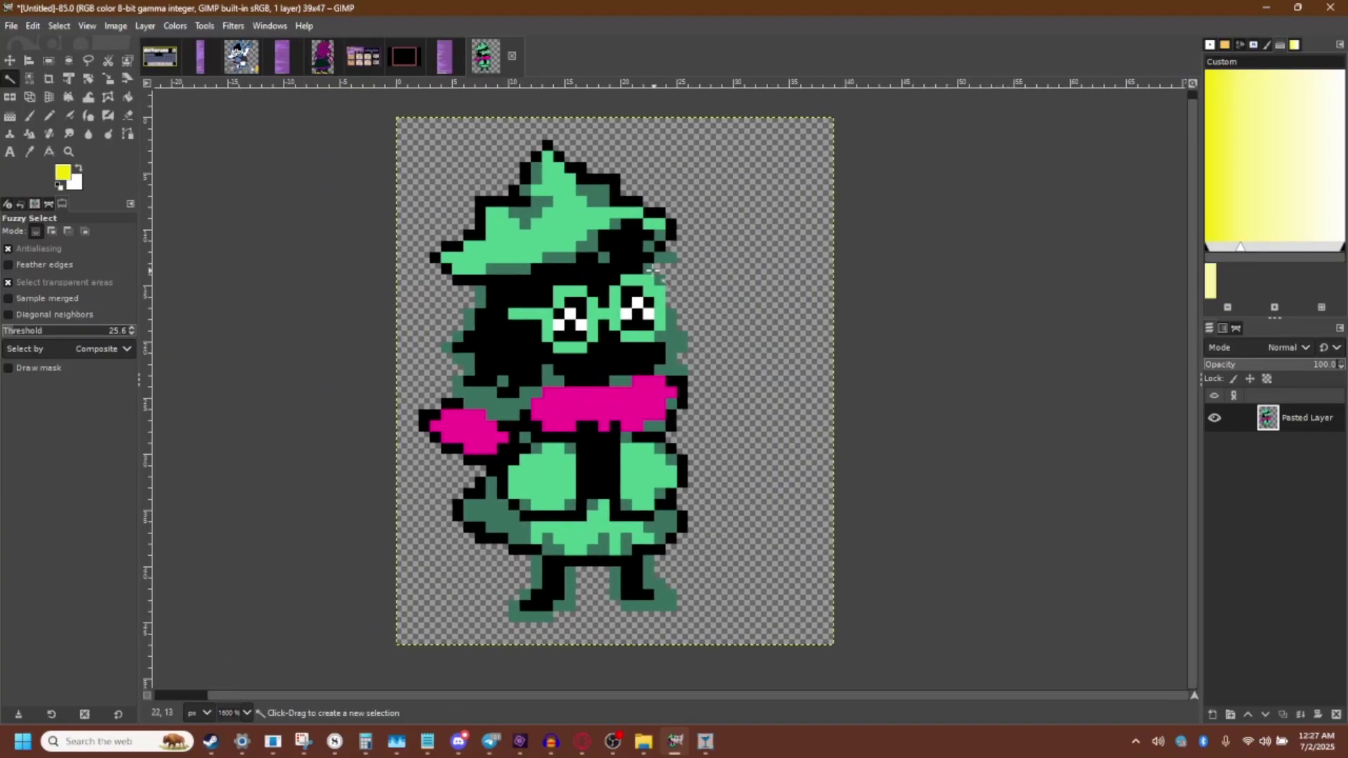
{"action": "scroll", "coordinate": [610, 301], "scroll_direction": "down", "scroll_amount": 1}
{"action": "scroll", "coordinate": [610, 309], "scroll_direction": "up", "scroll_amount": 1}
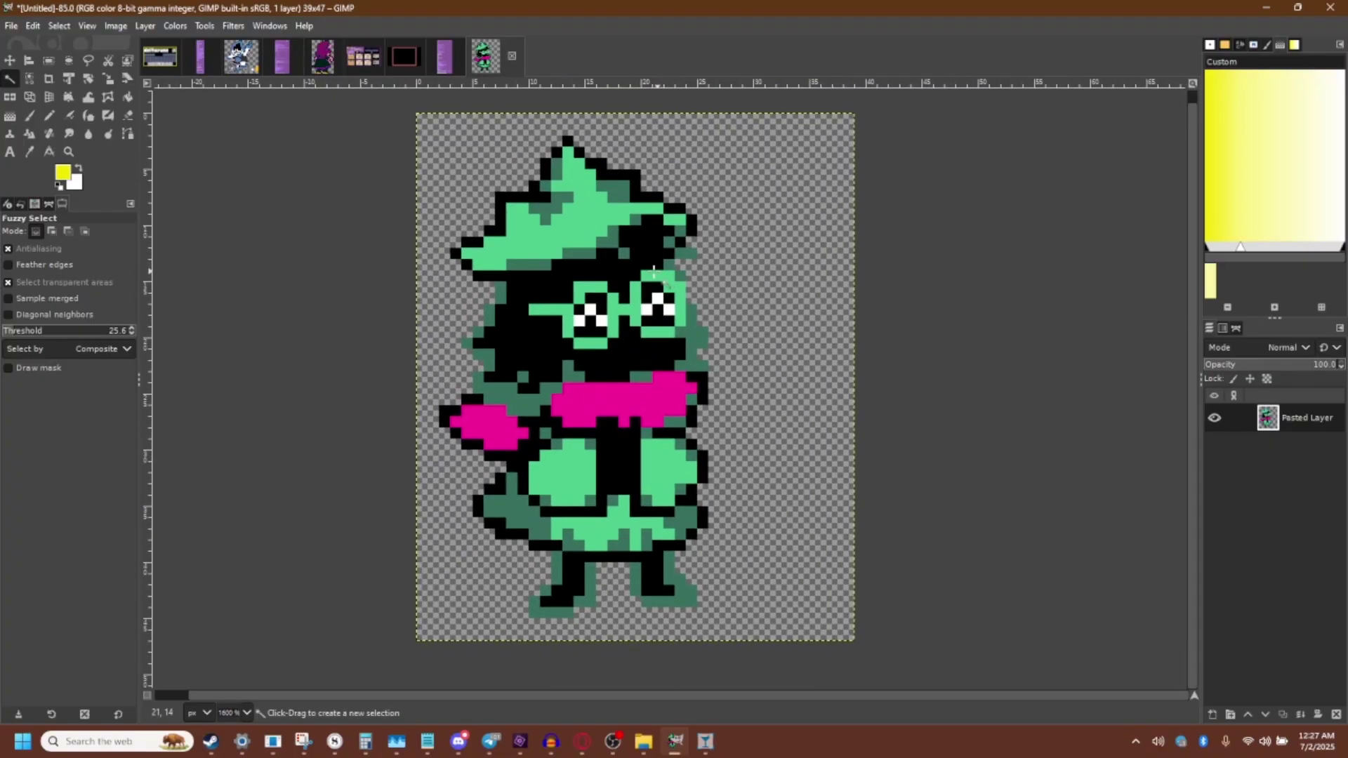
{"action": "left_click", "coordinate": [322, 56]}
{"action": "scroll", "coordinate": [702, 337], "scroll_direction": "up", "scroll_amount": 1}
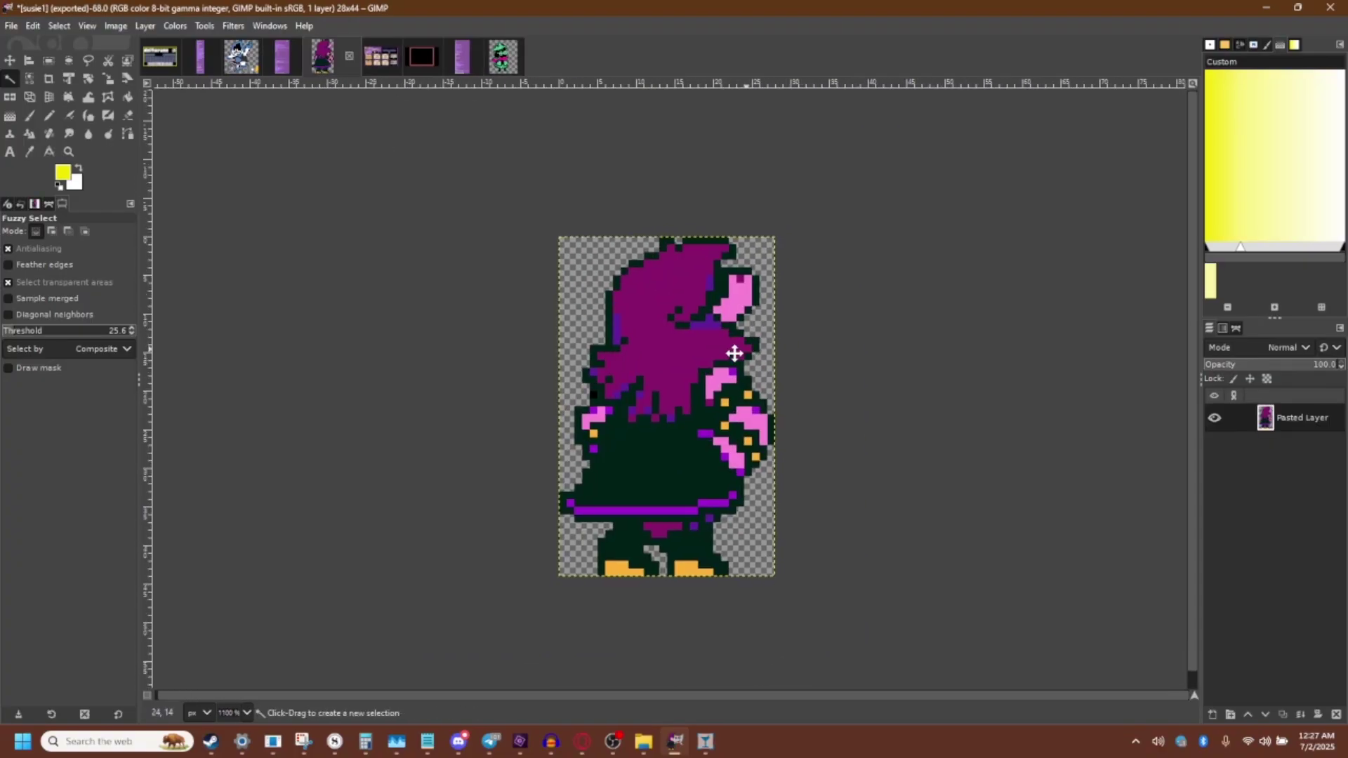
Step: Fuzzy-select the transparent areas around Susie's sprite, including the gap between her legs
{"action": "scroll", "coordinate": [597, 256], "scroll_direction": "up", "scroll_amount": 1}
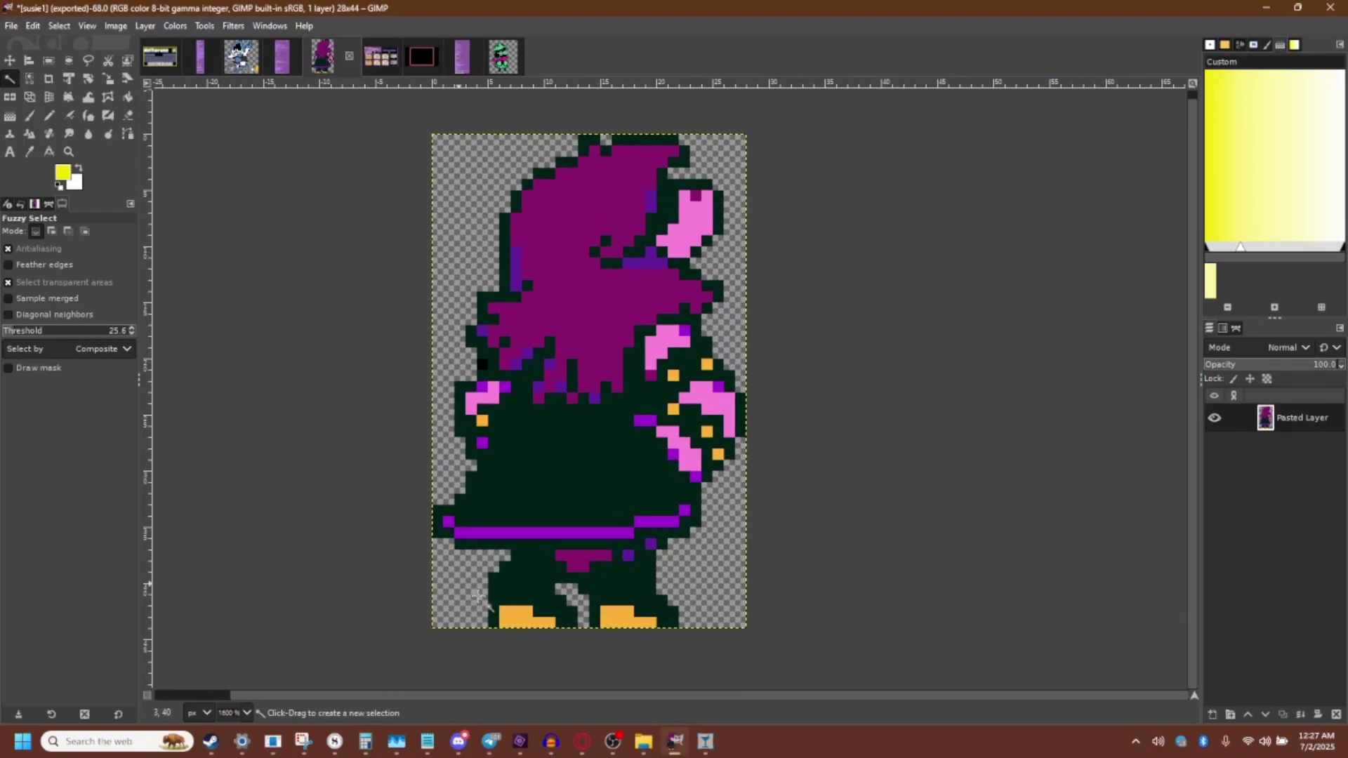
{"action": "left_click", "coordinate": [472, 160]}
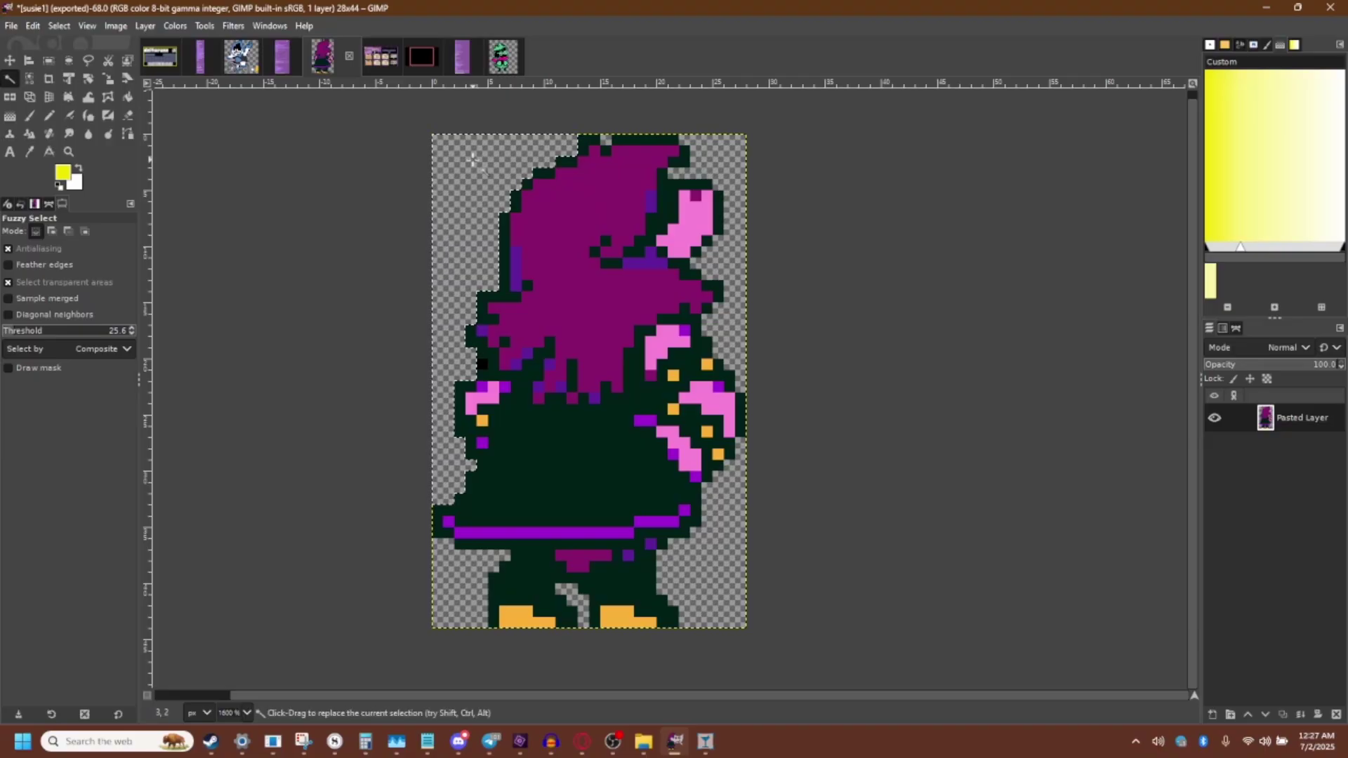
{"action": "left_click", "coordinate": [721, 163], "text": "shift"}
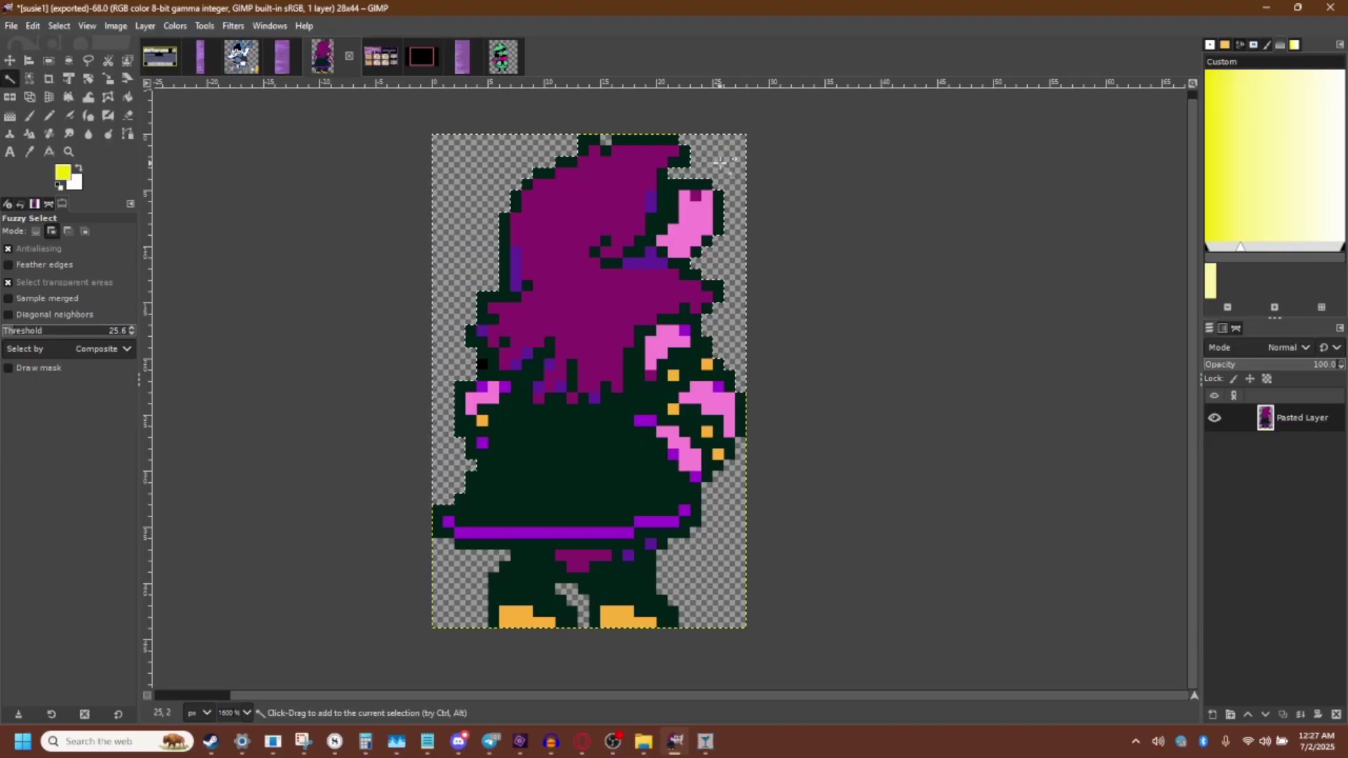
{"action": "left_click", "coordinate": [576, 588], "text": "shift"}
Step: Delete Susie's purple hair, undo the deletion, and switch to the Ralsei image
{"action": "left_click", "coordinate": [595, 286]}
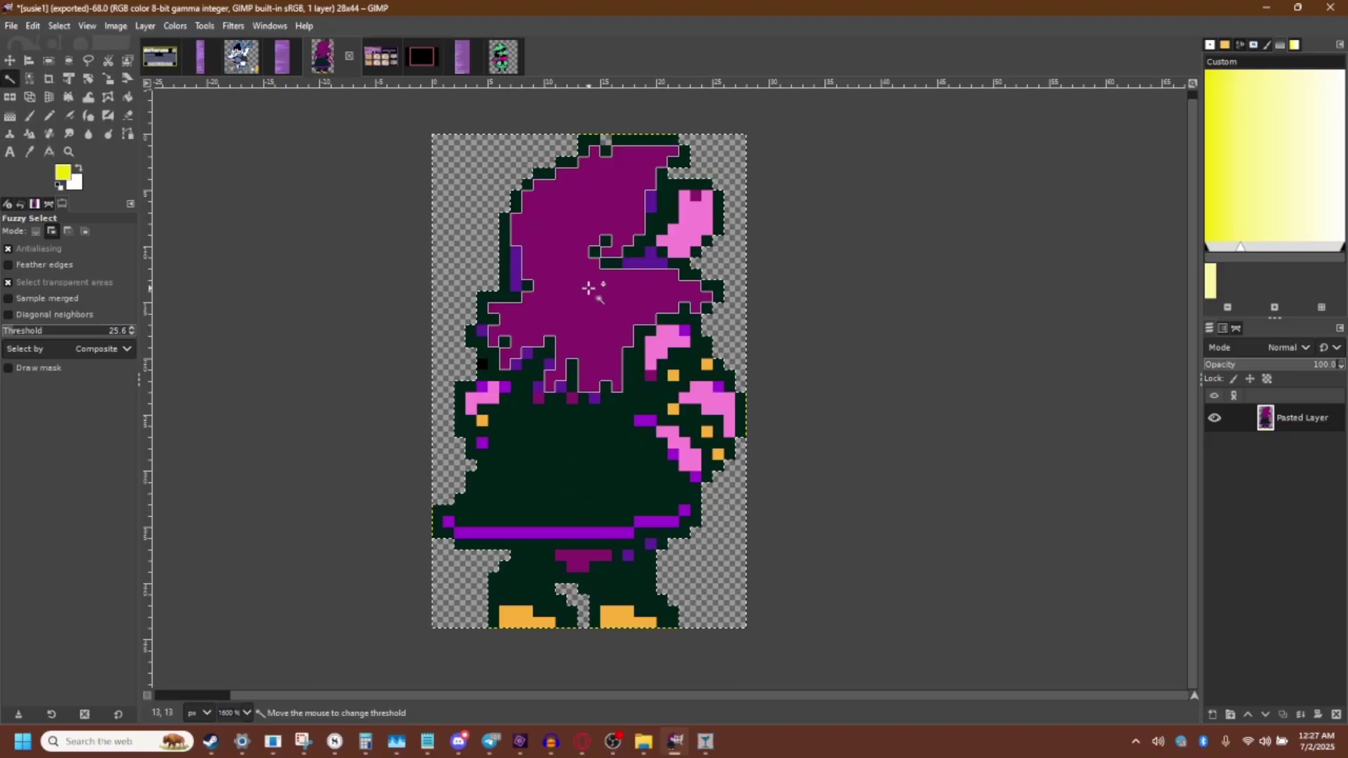
{"action": "key", "text": "Delete"}
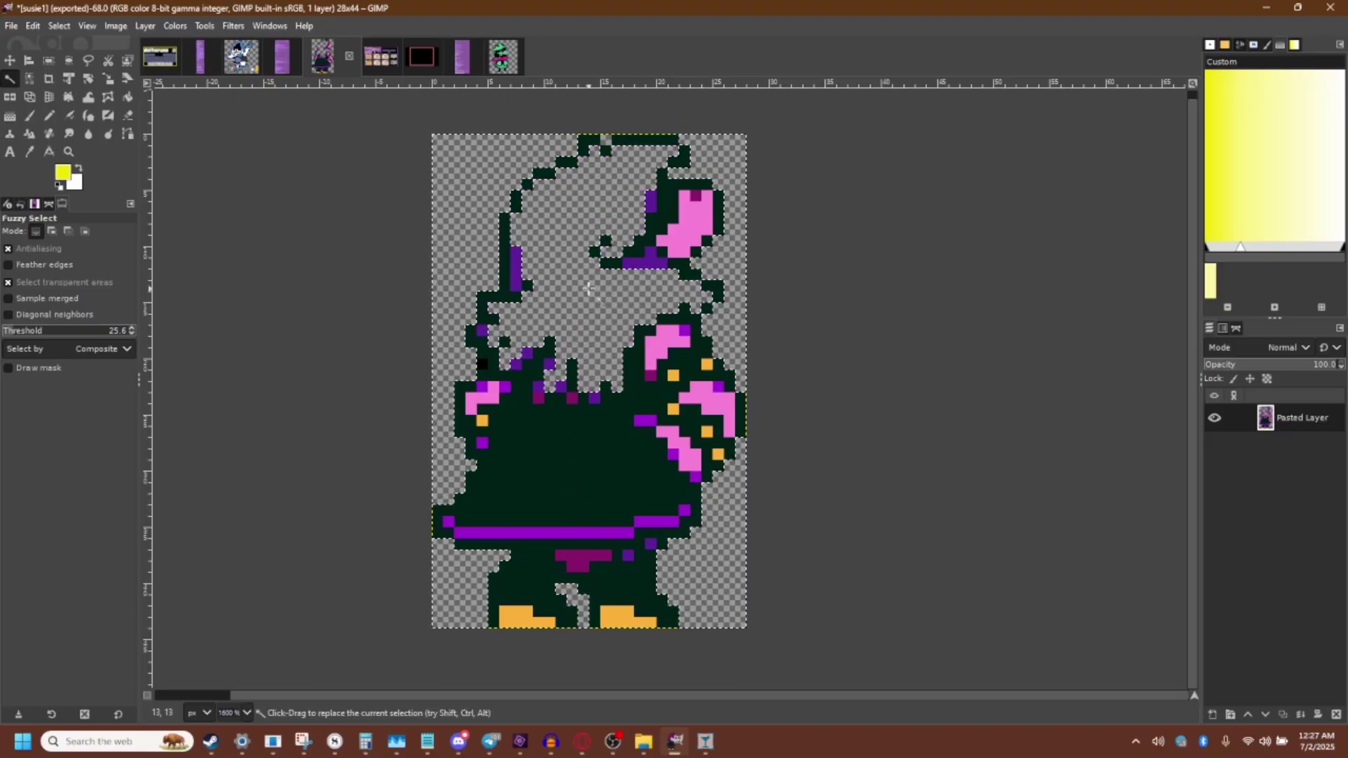
{"action": "key", "text": "ctrl+z"}
{"action": "key", "text": "ctrl+z"}
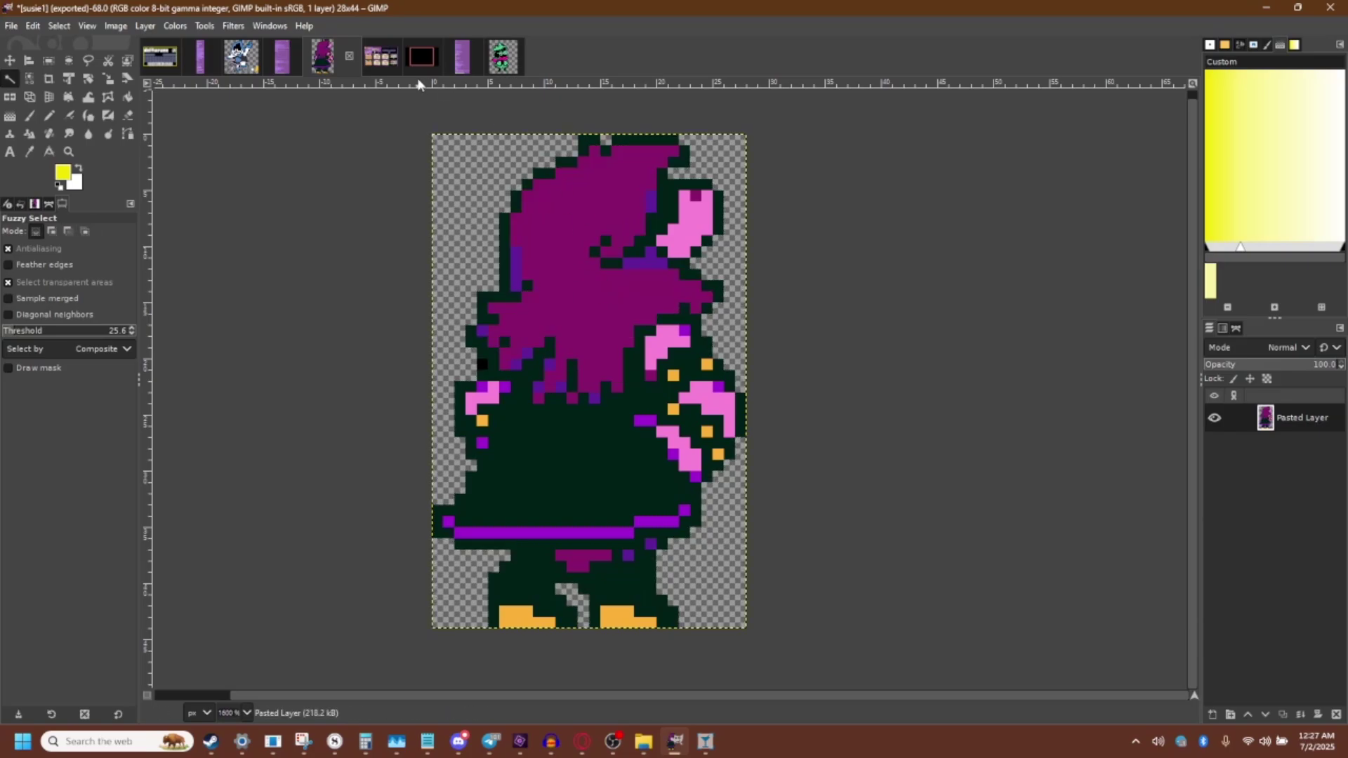
{"action": "left_click", "coordinate": [503, 57]}
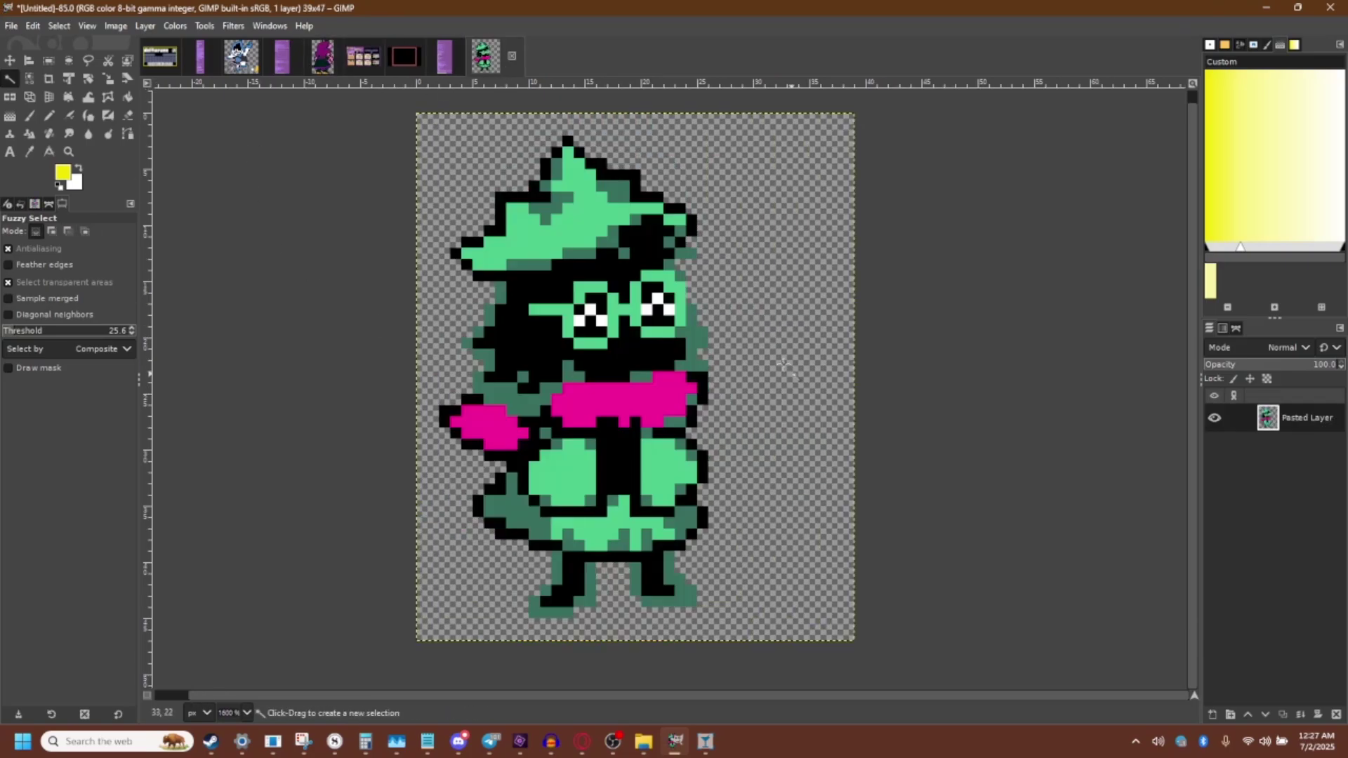
Step: Crop the Ralsei image to content, going from 39×47 to 24×43 pixels, then recentre the view
{"action": "scroll", "coordinate": [758, 383], "scroll_direction": "down", "scroll_amount": 3}
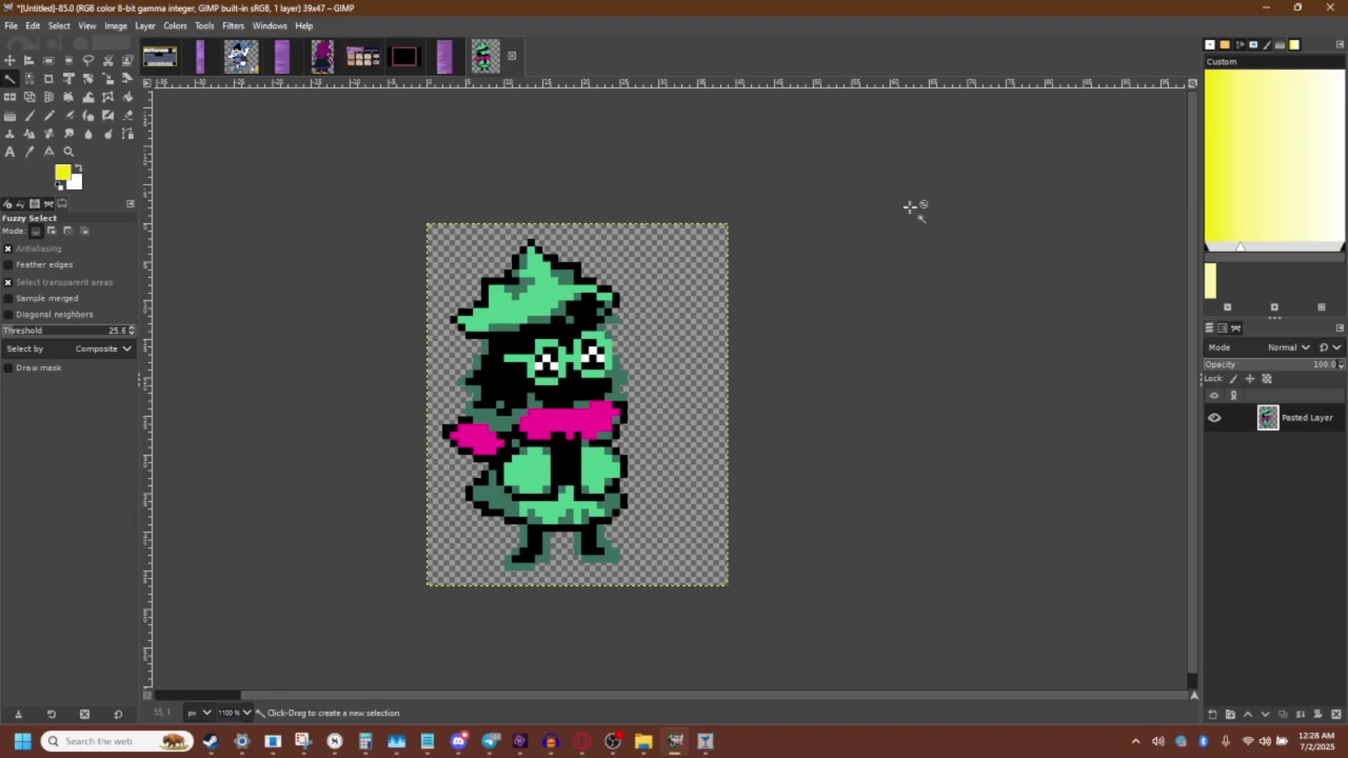
{"action": "left_click", "coordinate": [116, 26]}
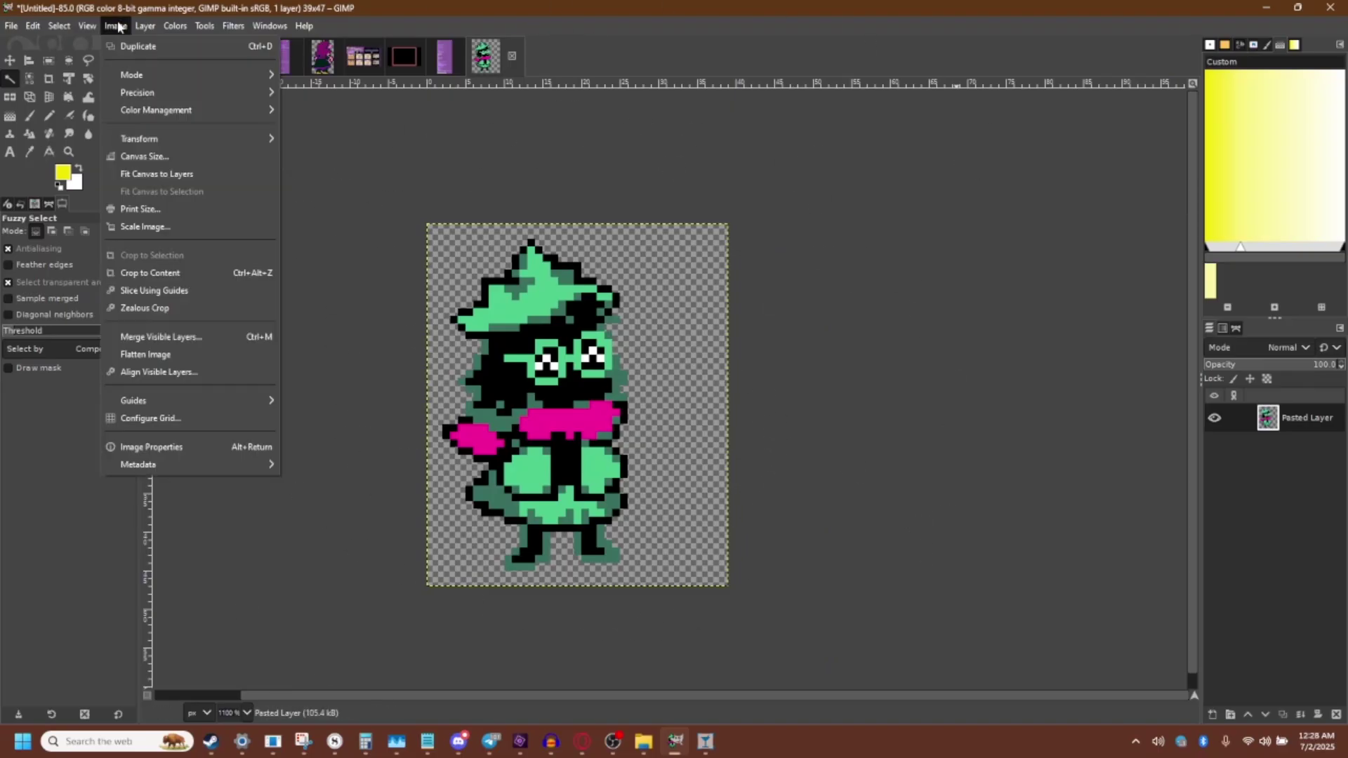
{"action": "left_click", "coordinate": [133, 280]}
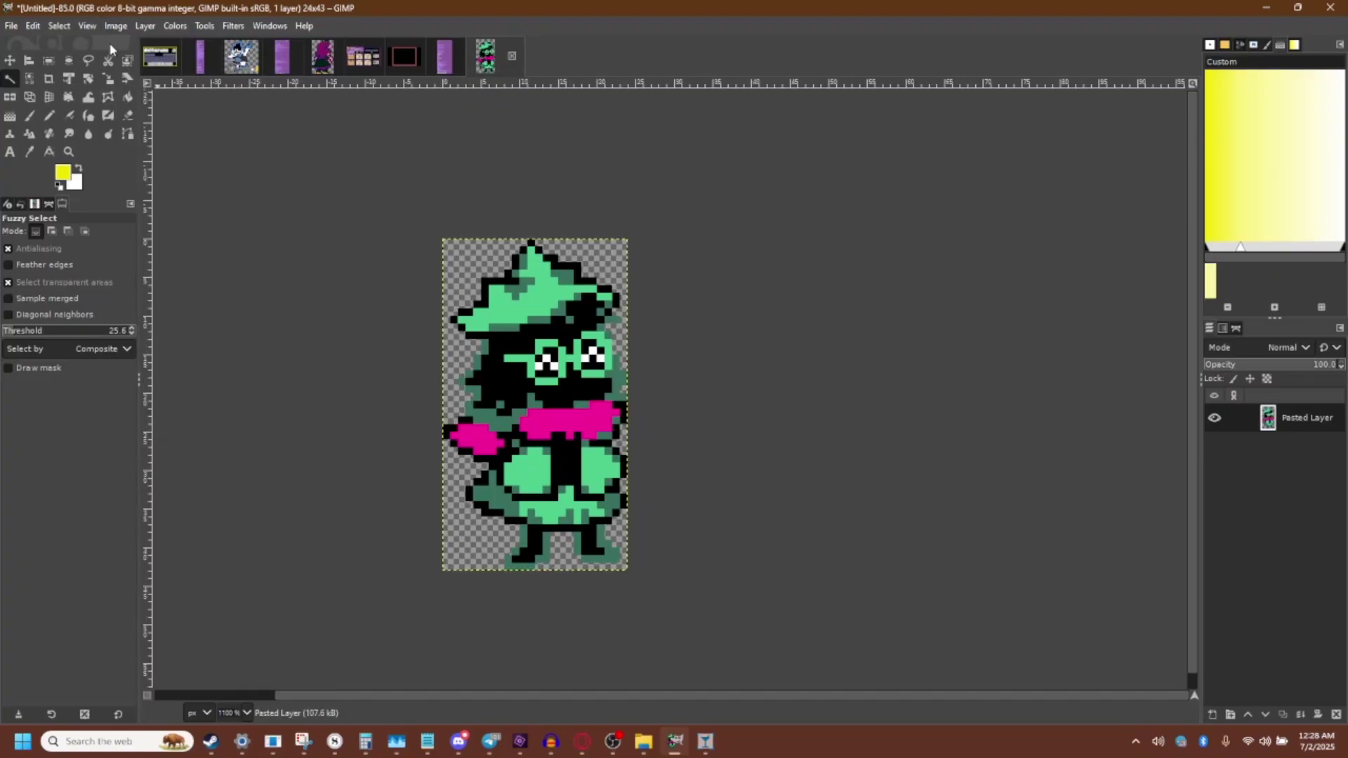
{"action": "left_click", "coordinate": [87, 26]}
{"action": "mouse_move", "coordinate": [117, 26]}
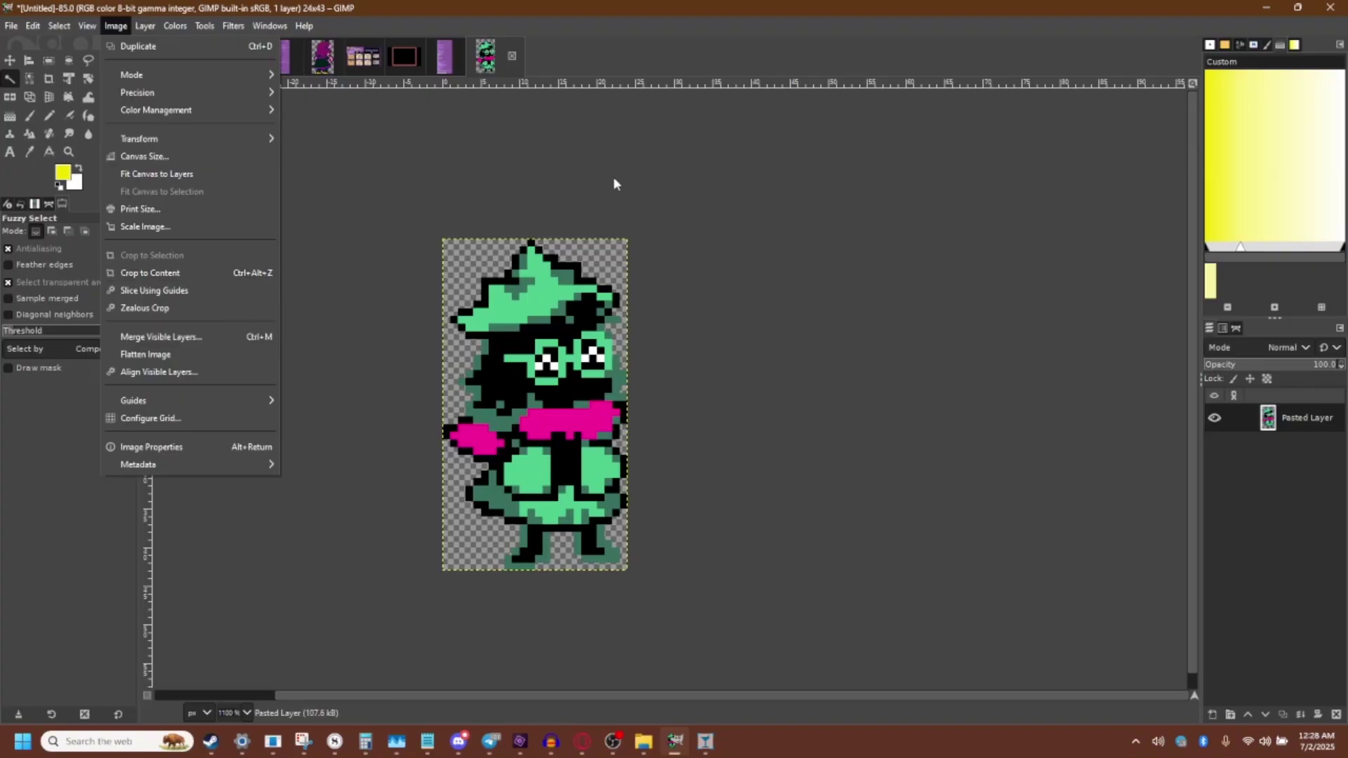
{"action": "left_click", "coordinate": [872, 266]}
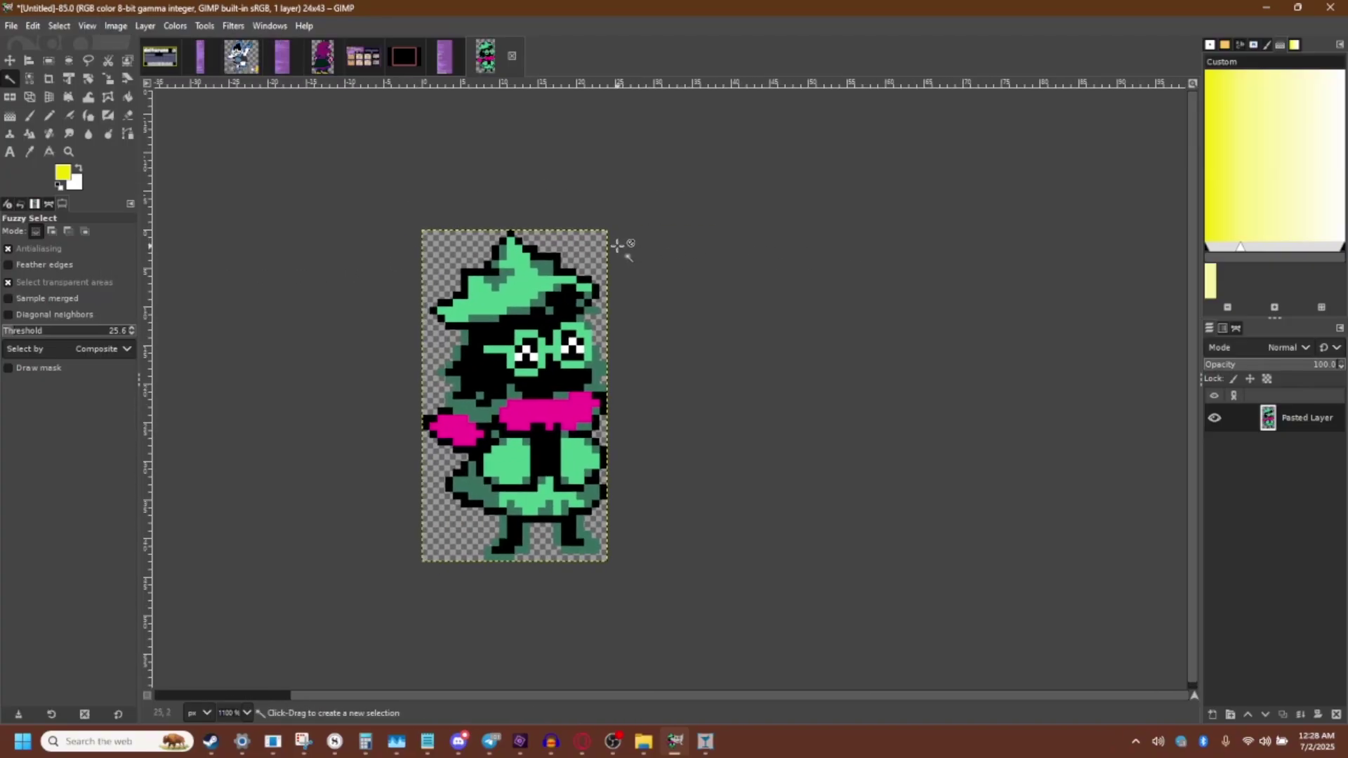
{"action": "left_click_drag", "start_coordinate": [617, 245], "coordinate": [664, 236]}
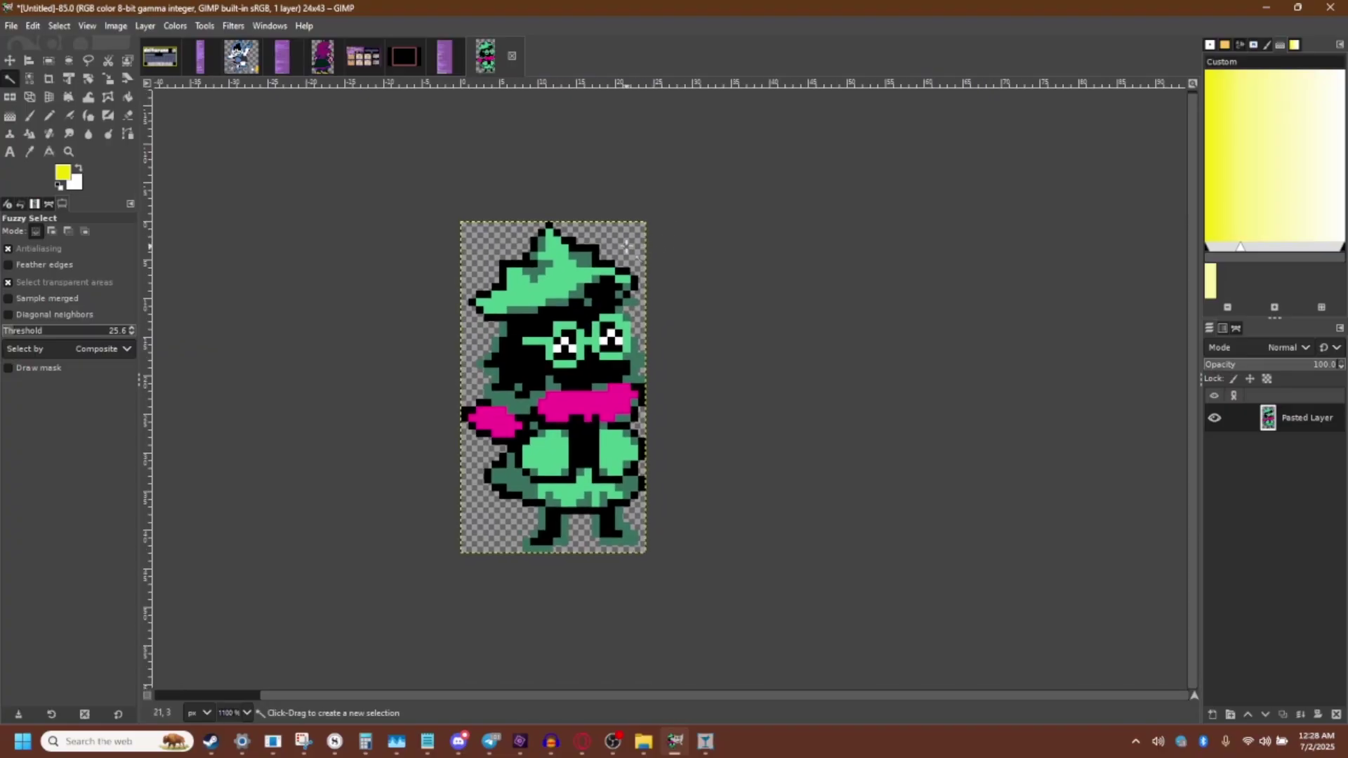
Step: Export the cropped sprite as ralblackclap.png into Trans Sprites with PNG compression level 0
{"action": "key", "text": "ctrl+shift"}
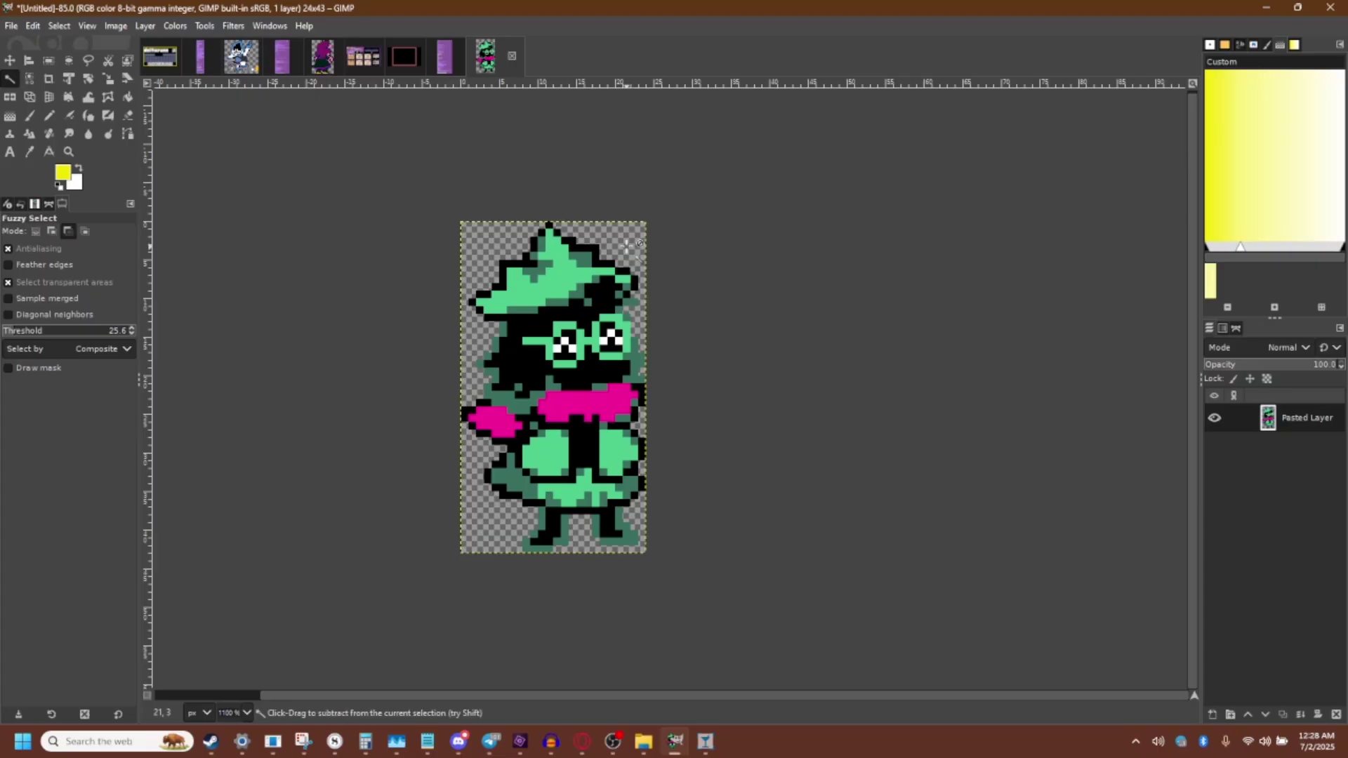
{"action": "key", "text": "ctrl+shift+e"}
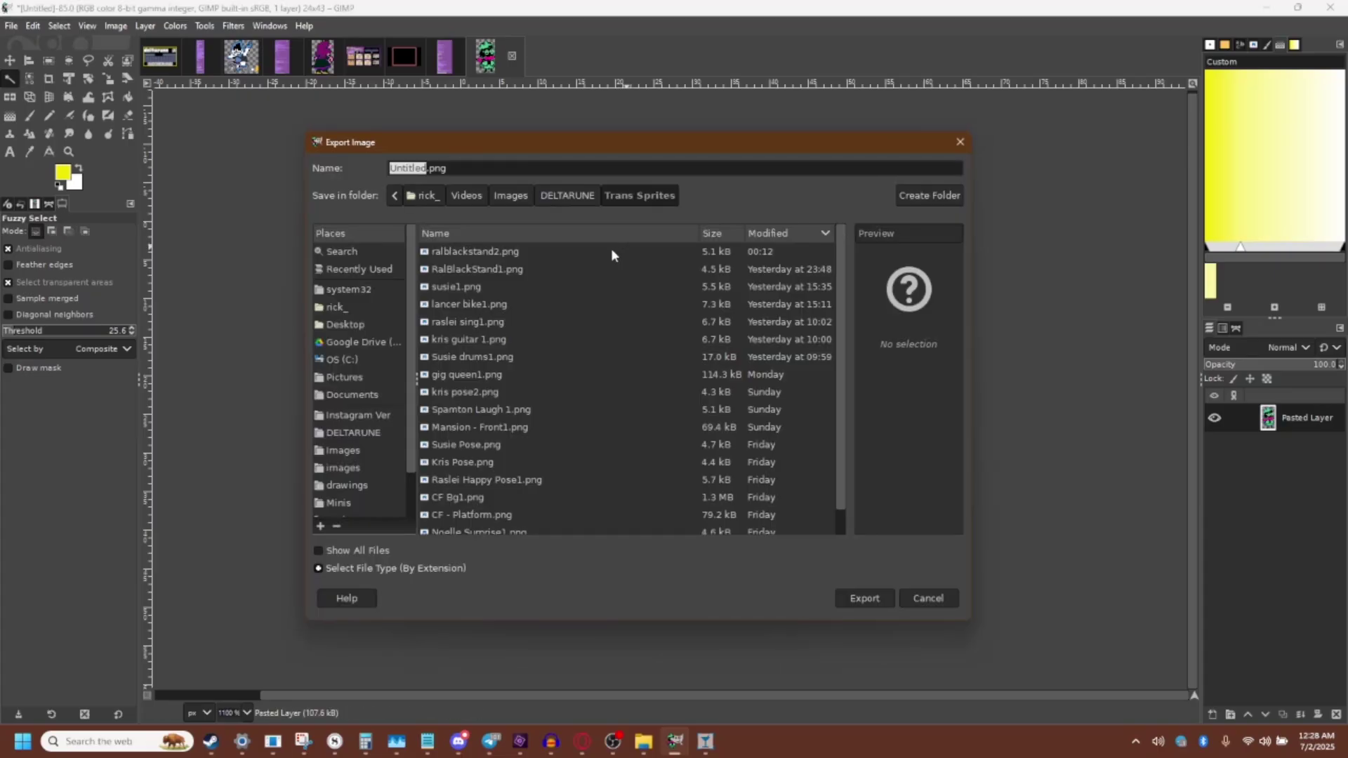
{"action": "left_click", "coordinate": [428, 167]}
{"action": "key", "text": "ctrl+a"}
{"action": "key", "text": "BackSpace"}
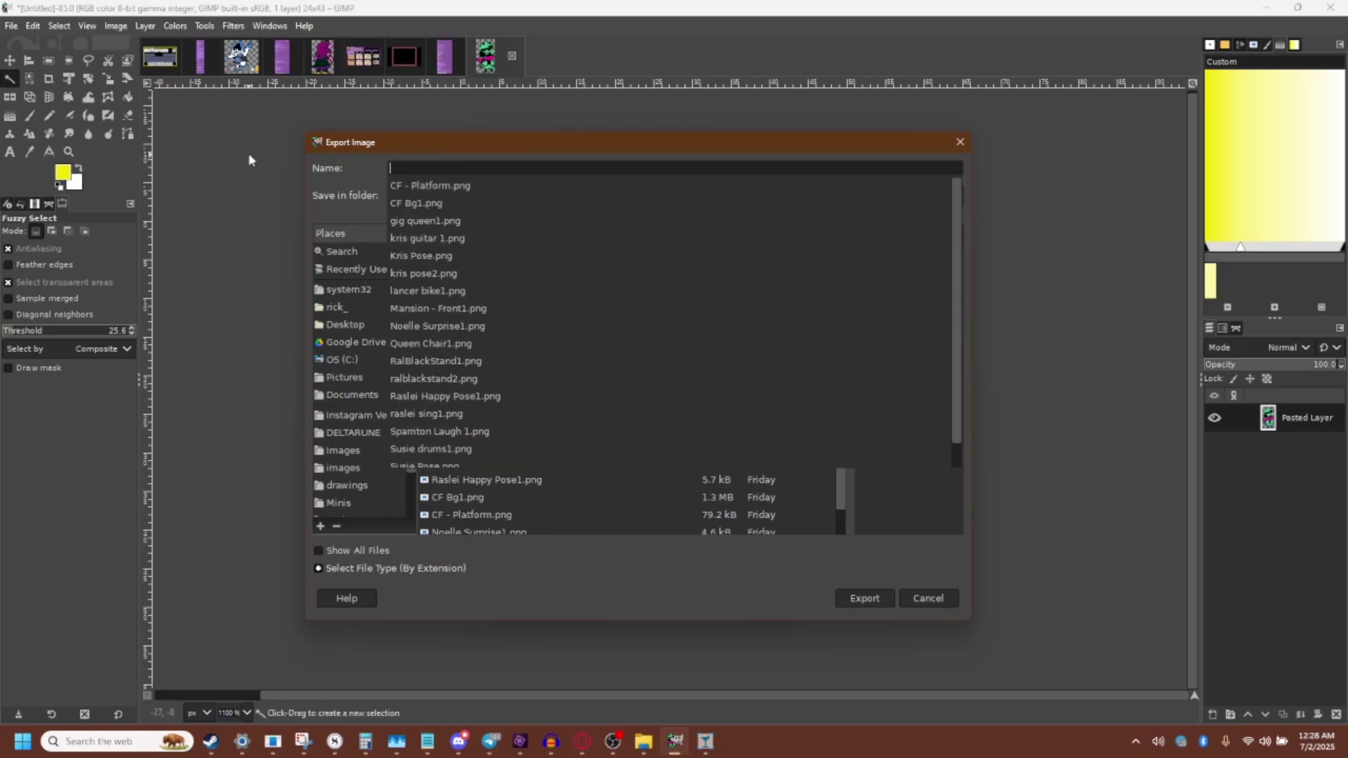
{"action": "type", "text": "ralvl"}
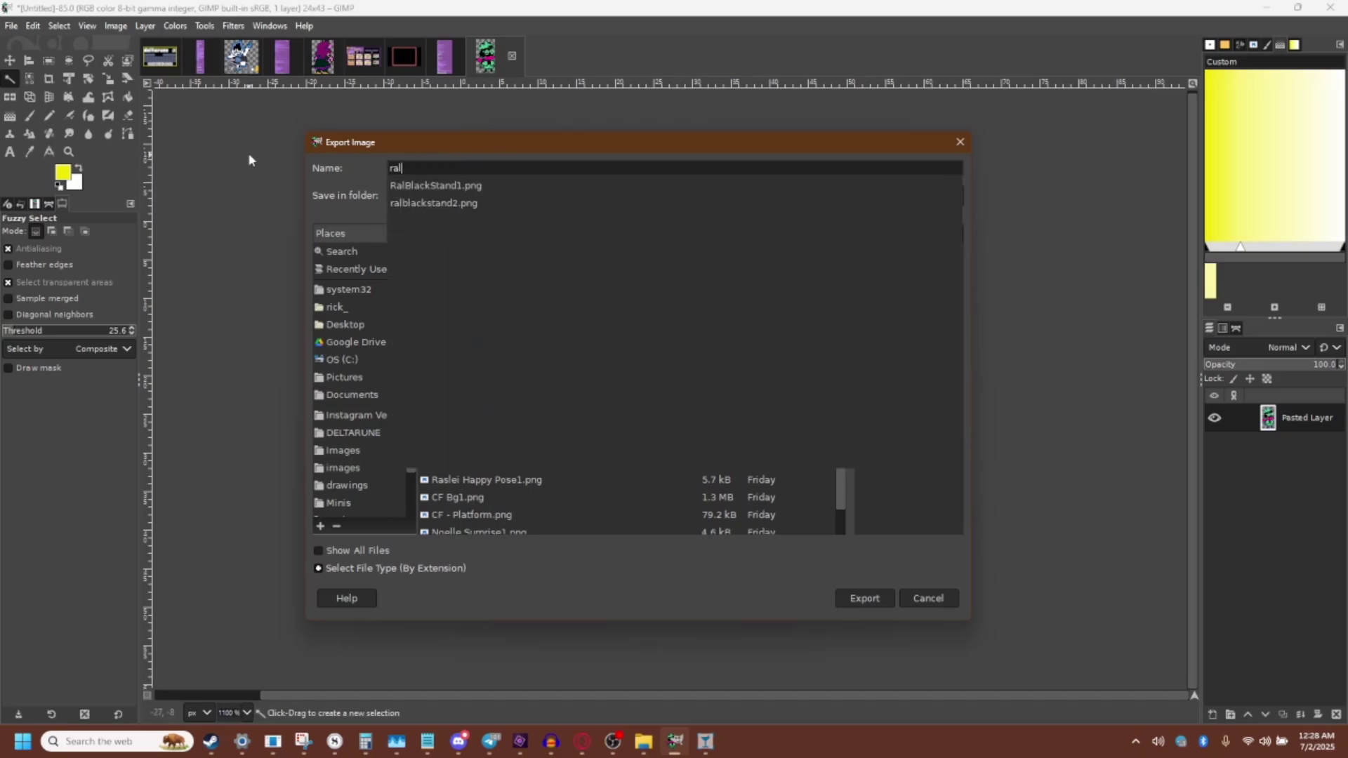
{"action": "key", "text": "BackSpace"}
{"action": "key", "text": "BackSpace"}
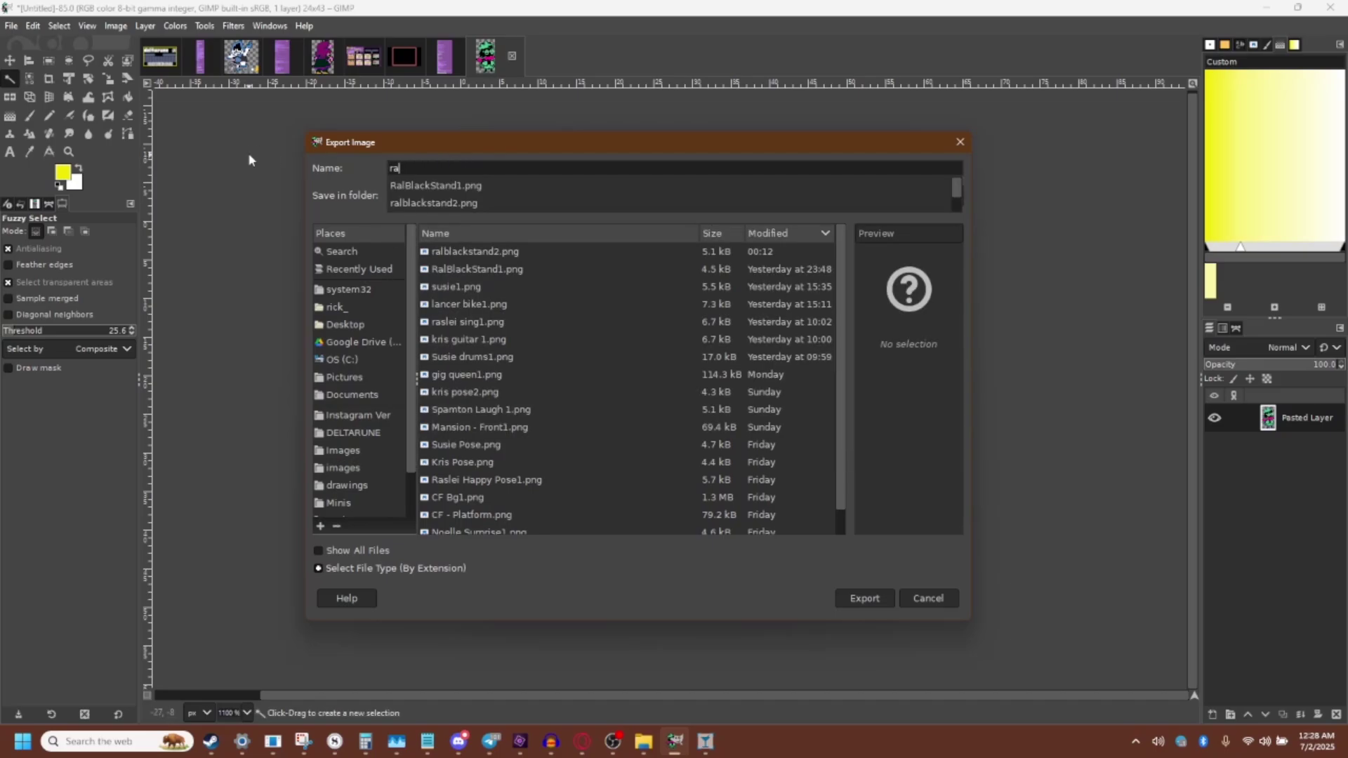
{"action": "type", "text": "bka"}
{"action": "key", "text": "BackSpace"}
{"action": "key", "text": "BackSpace"}
{"action": "type", "text": "lackclap."}
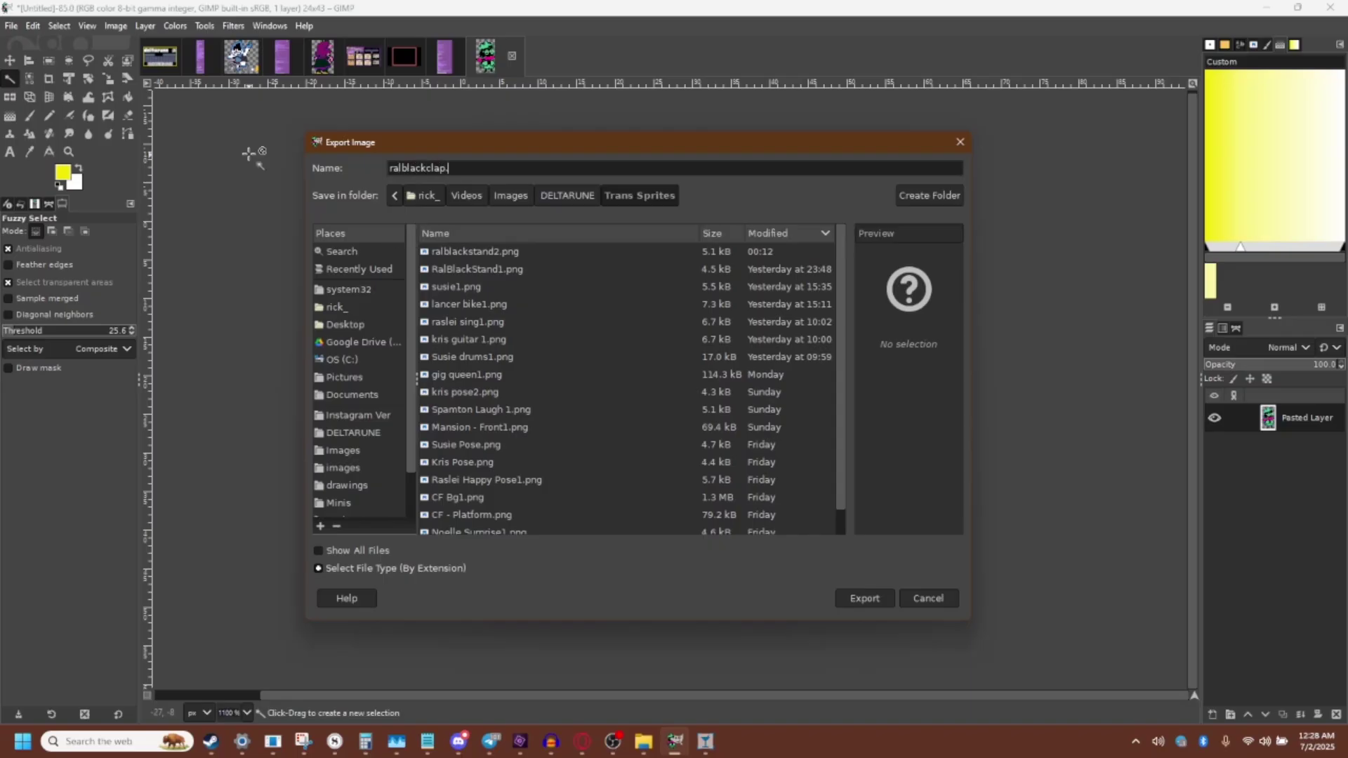
{"action": "type", "text": "png"}
{"action": "key", "text": "Return"}
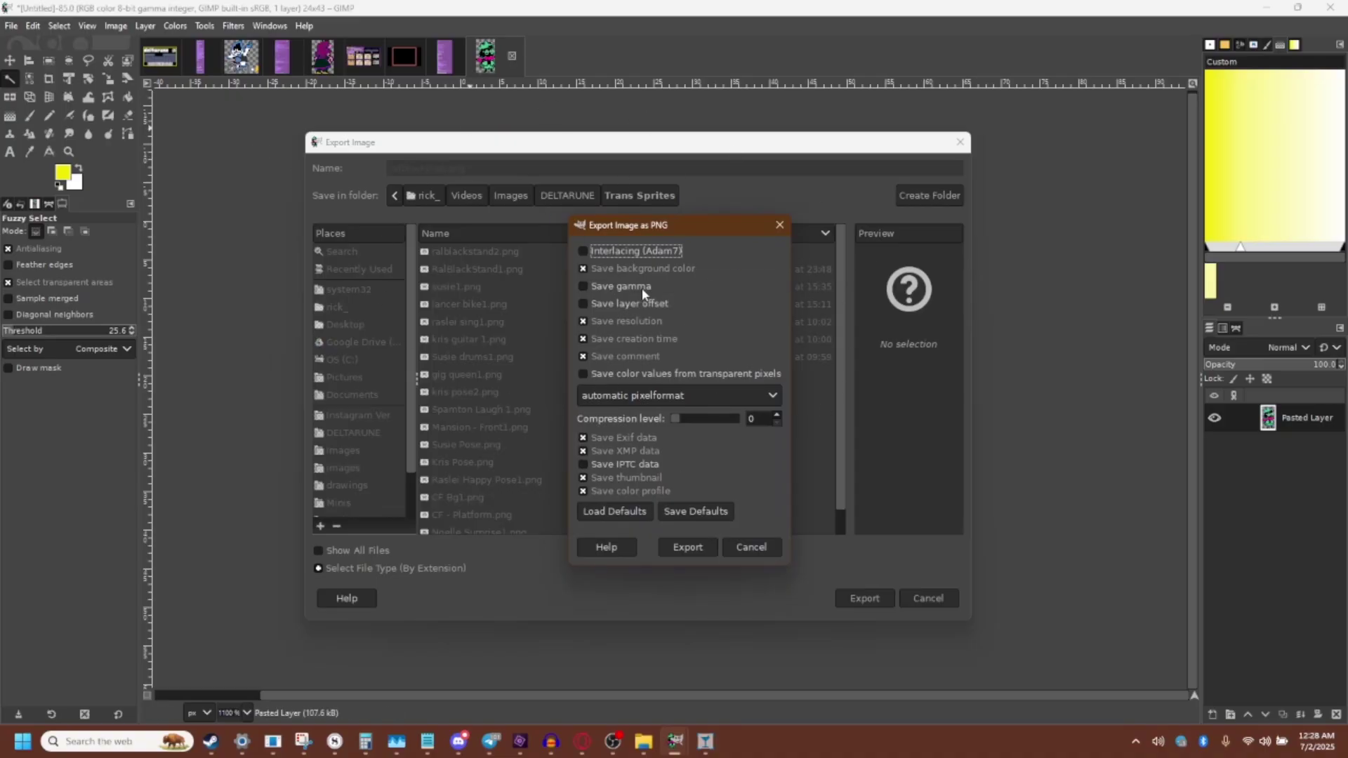
{"action": "left_click", "coordinate": [678, 419]}
{"action": "left_click", "coordinate": [685, 546]}
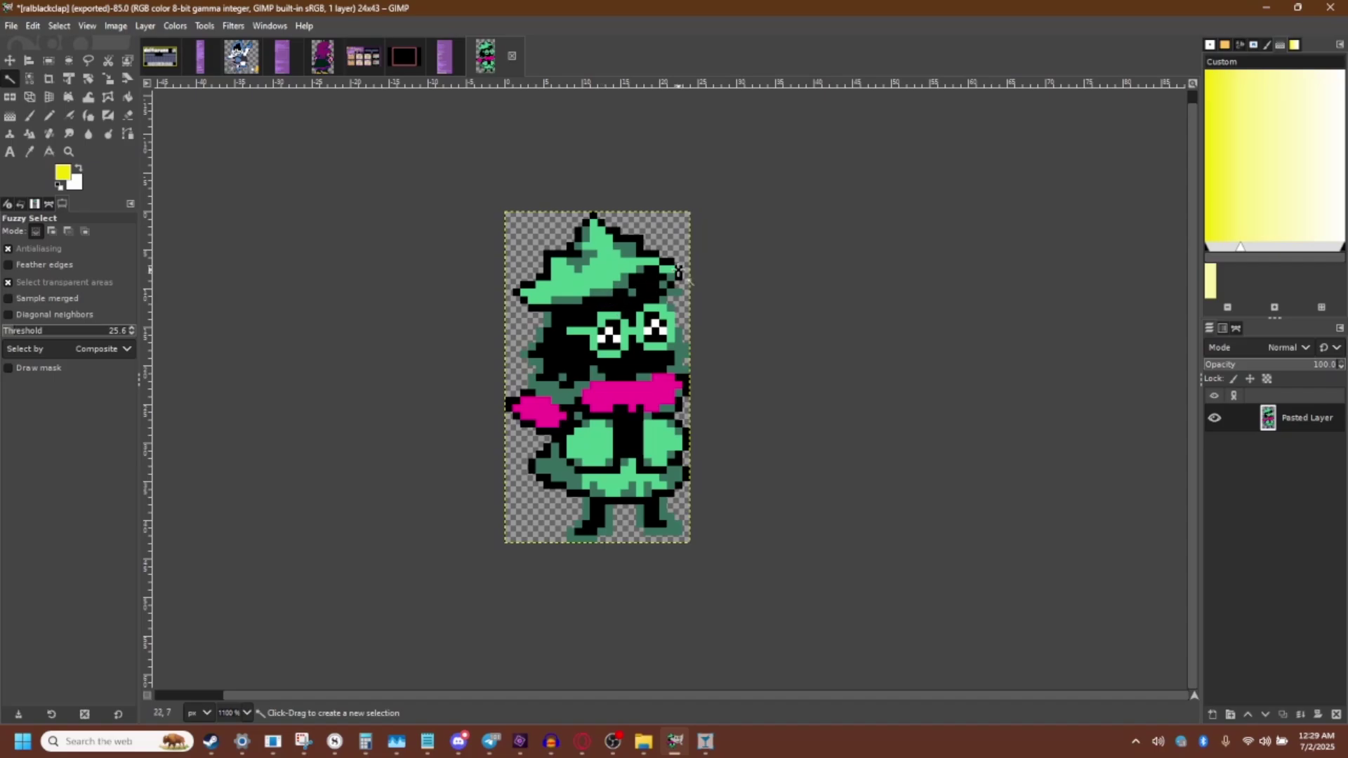
Step: Copy the Ralsei sprite and paste it into the Deltarune thumbnail as a layer named ral
{"action": "key", "text": "ctrl"}
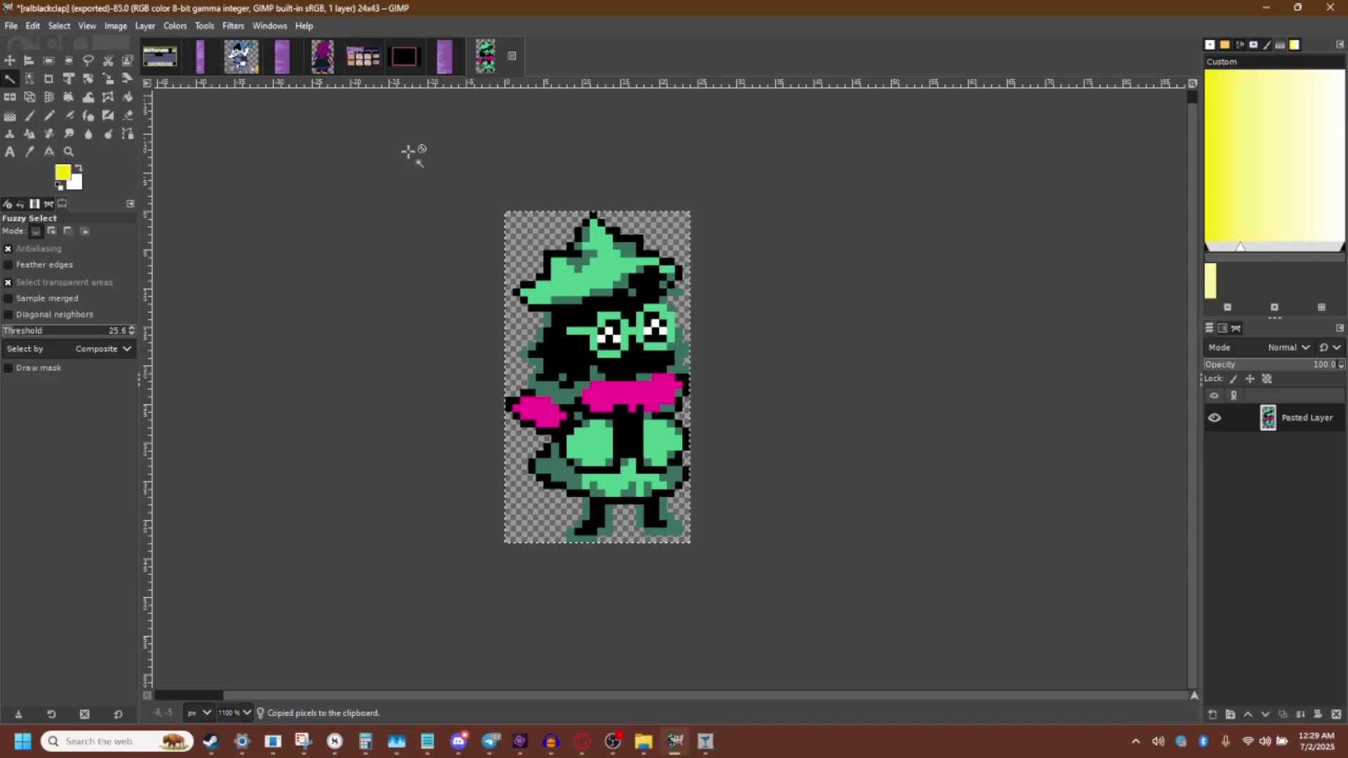
{"action": "key", "text": "alt+1"}
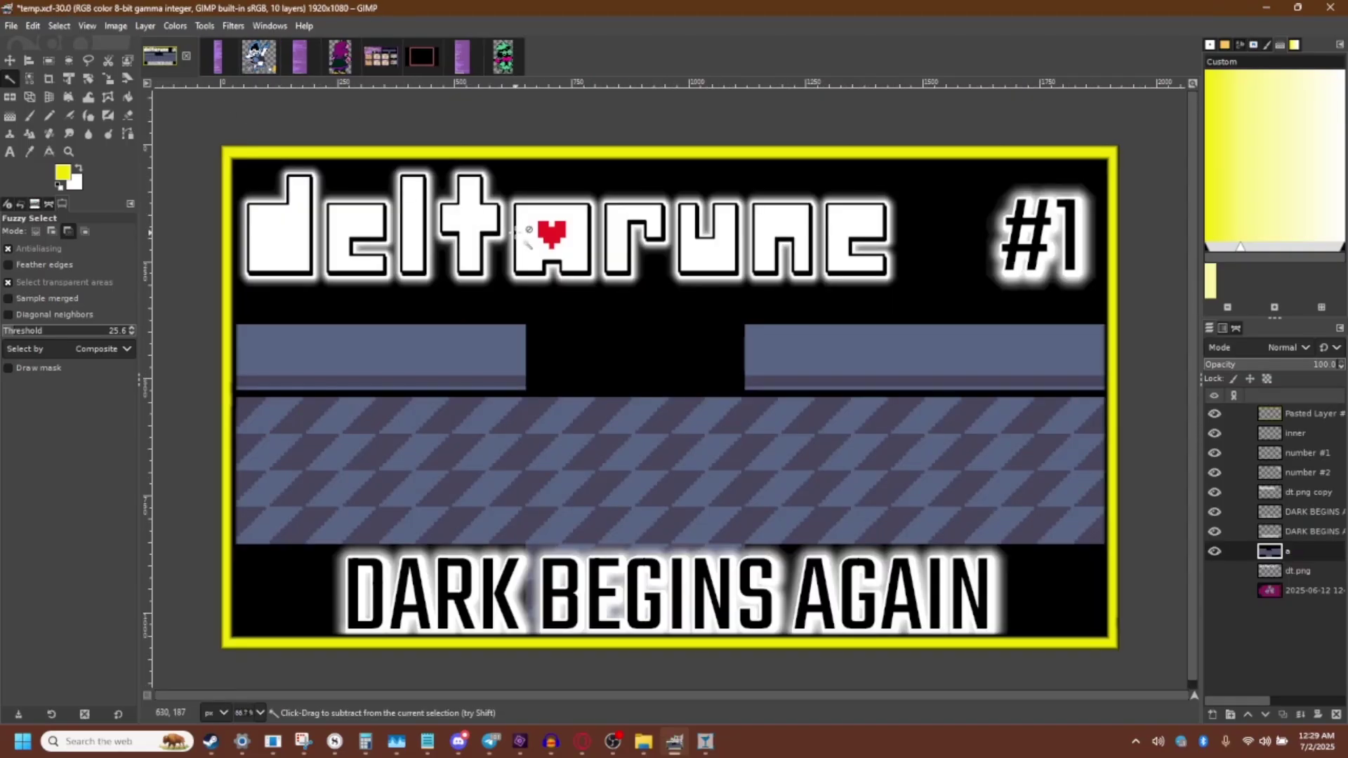
{"action": "key", "text": "ctrl+v"}
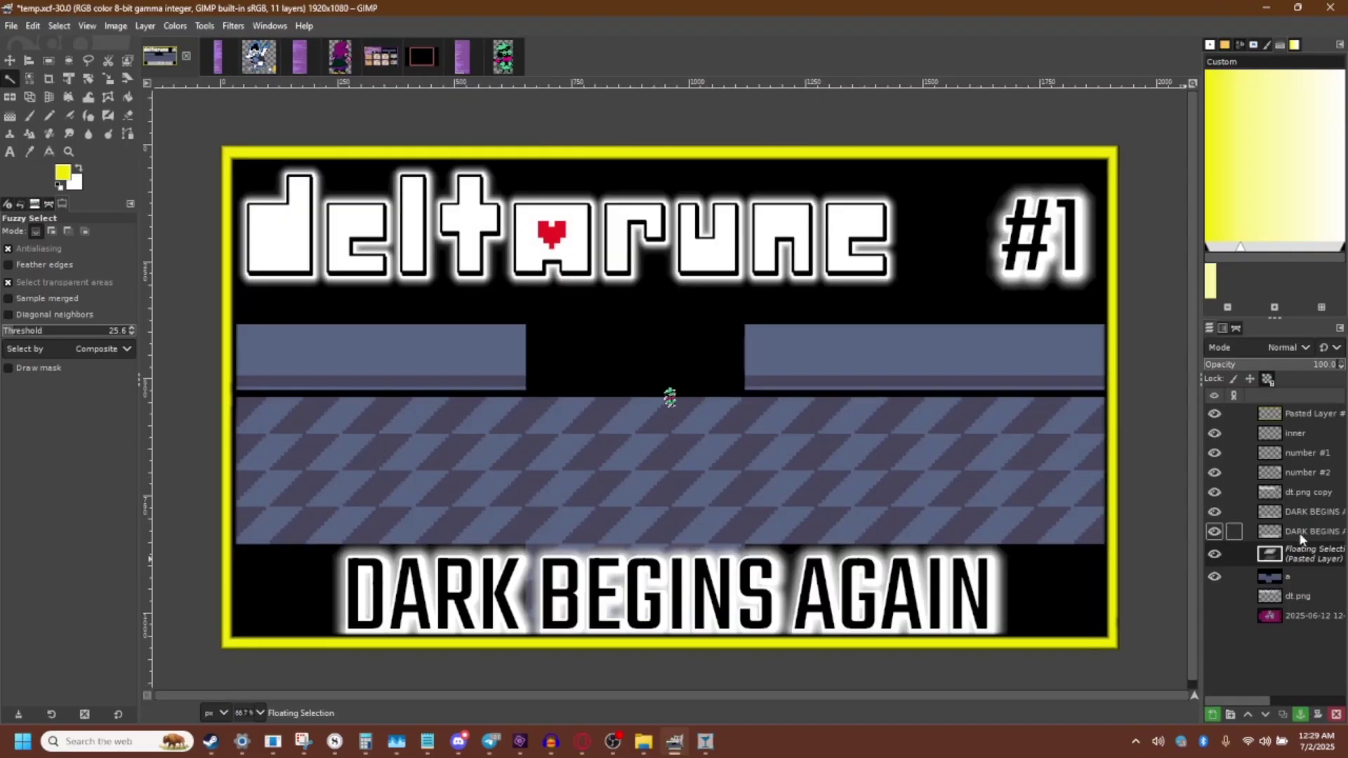
{"action": "left_click", "coordinate": [1317, 555]}
{"action": "left_click", "coordinate": [1317, 552]}
{"action": "type", "text": "ral"}
{"action": "key", "text": "Return"}
Step: Start scaling the ral sprite with the Scale tool after one cancelled first attempt
{"action": "key", "text": "m"}
{"action": "scroll", "coordinate": [802, 413], "scroll_direction": "up", "scroll_amount": 2}
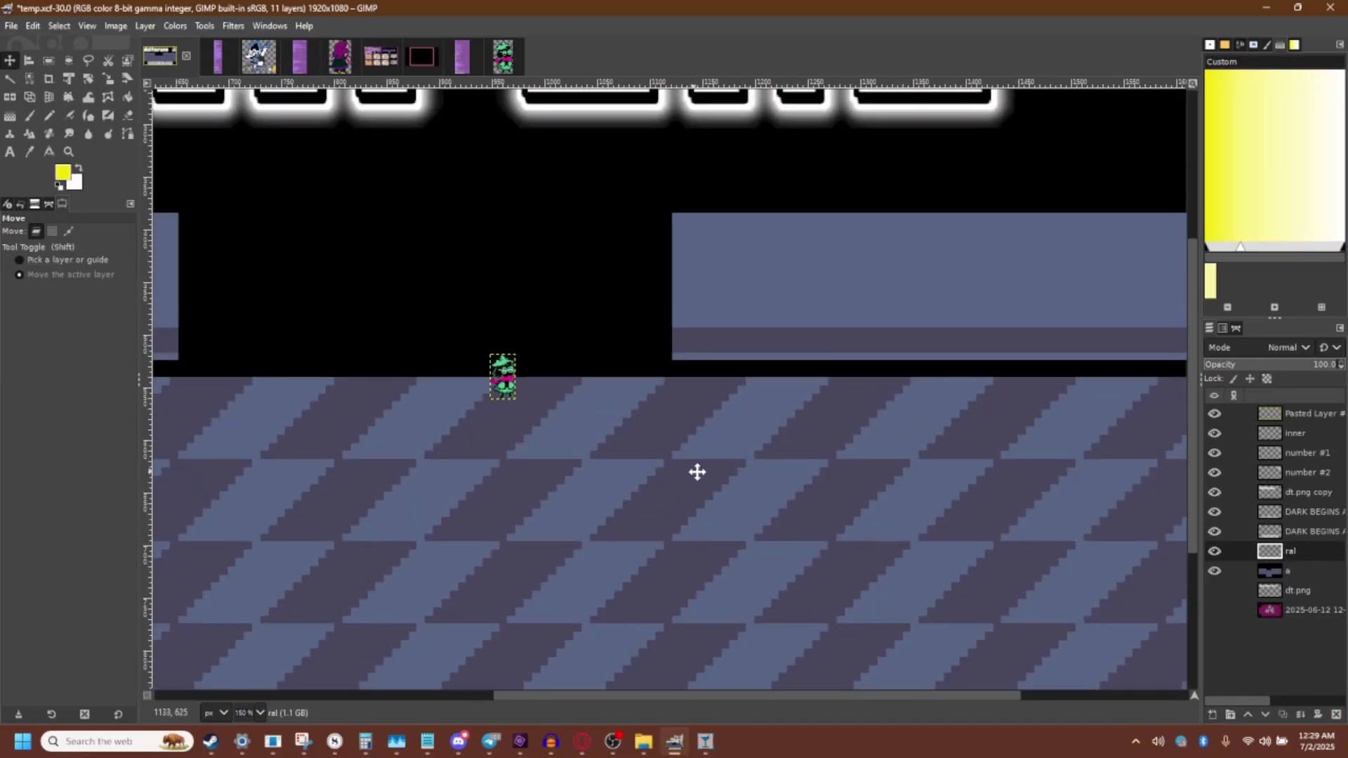
{"action": "scroll", "coordinate": [692, 468], "scroll_direction": "down", "scroll_amount": 2}
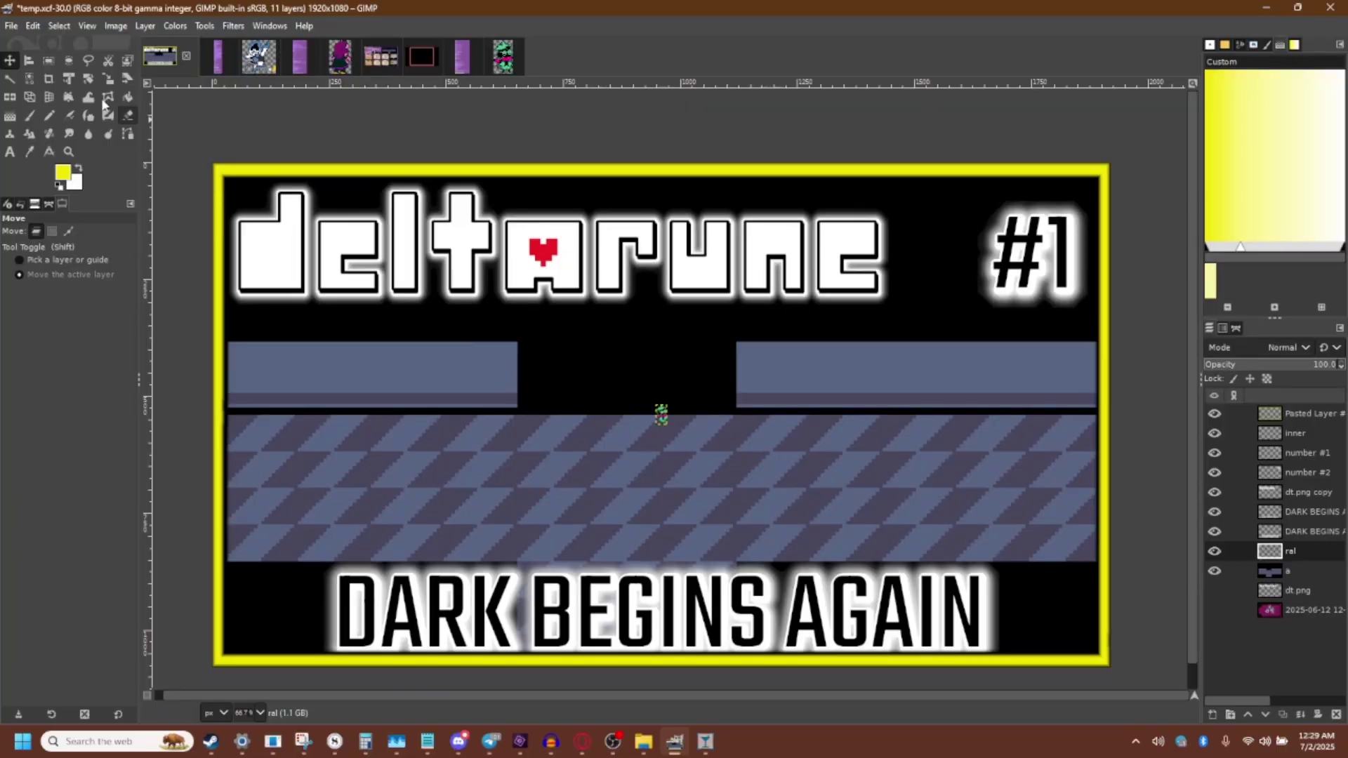
{"action": "left_click", "coordinate": [107, 79]}
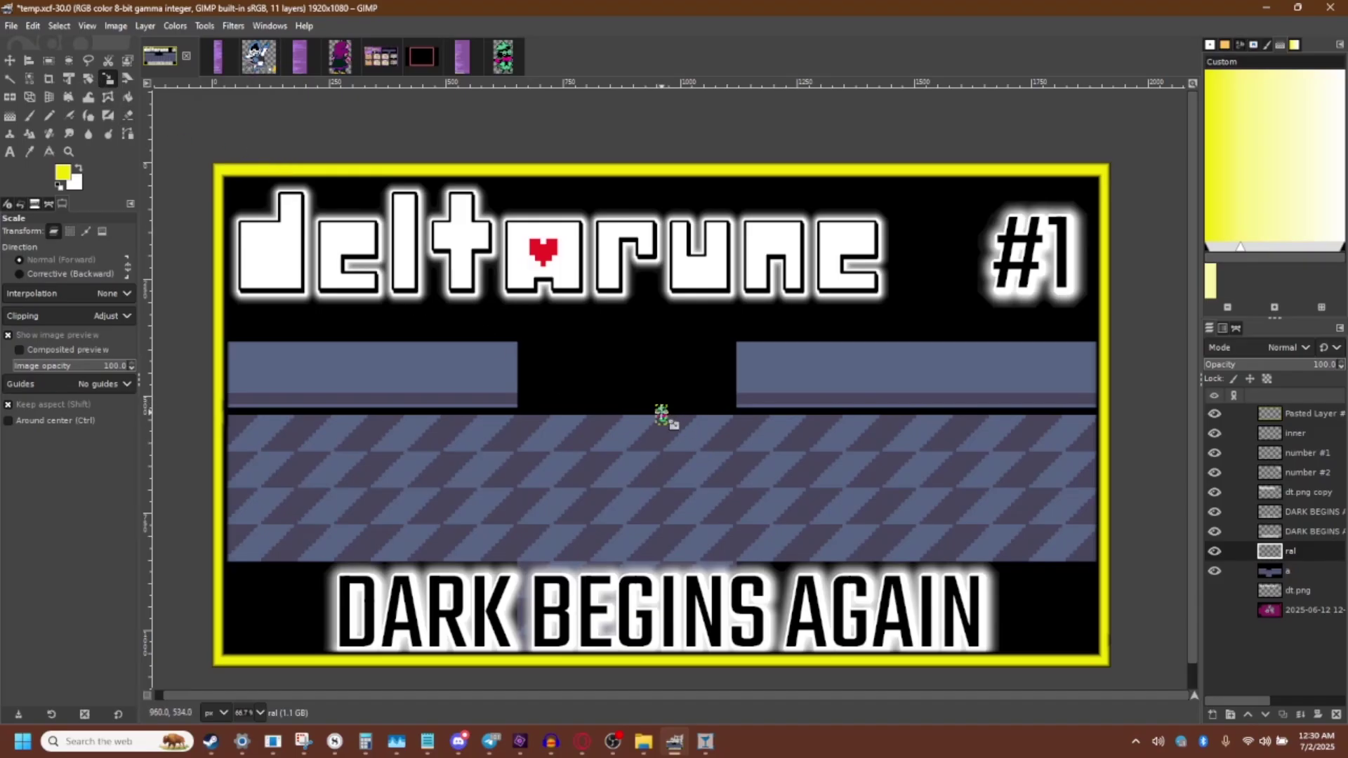
{"action": "left_click", "coordinate": [661, 414]}
{"action": "left_click", "coordinate": [1165, 106]}
{"action": "key", "text": "u"}
{"action": "scroll", "coordinate": [743, 445], "scroll_direction": "right", "scroll_amount": 2}
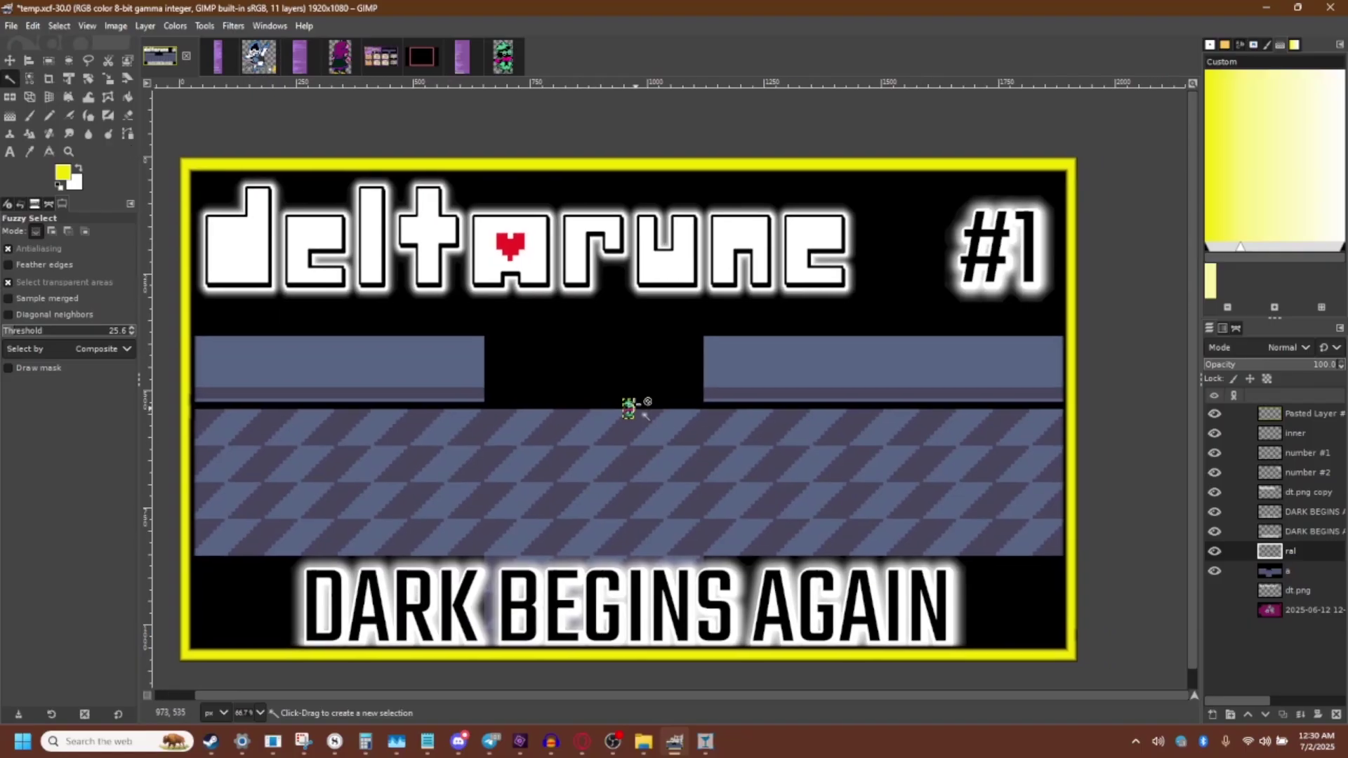
{"action": "scroll", "coordinate": [648, 405], "scroll_direction": "up", "scroll_amount": 3}
{"action": "scroll", "coordinate": [636, 401], "scroll_direction": "down", "scroll_amount": 1}
{"action": "key", "text": "shift+s"}
{"action": "left_click", "coordinate": [639, 406]}
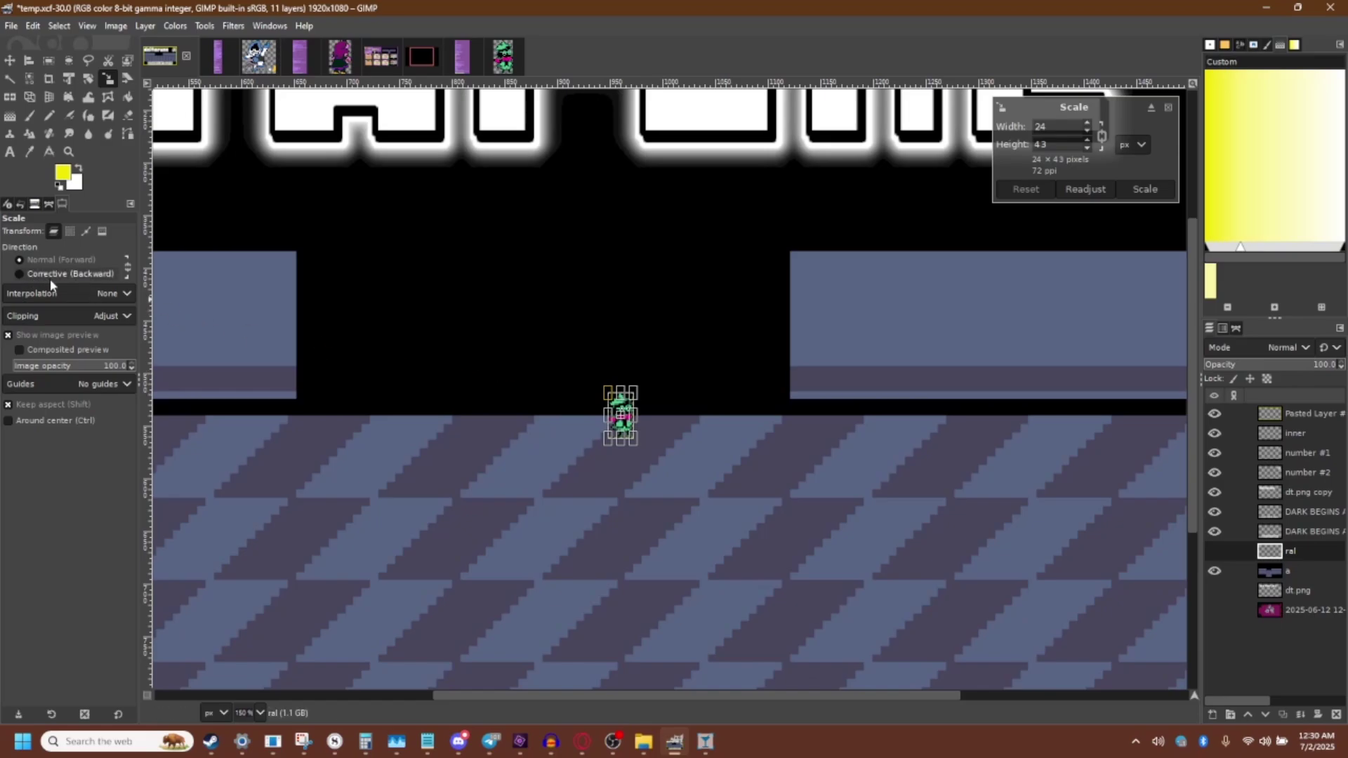
Step: Scale Ralsei to about 226×405 with Linear interpolation, then undo the smoothed result
{"action": "scroll", "coordinate": [635, 335], "scroll_direction": "up", "scroll_amount": 1}
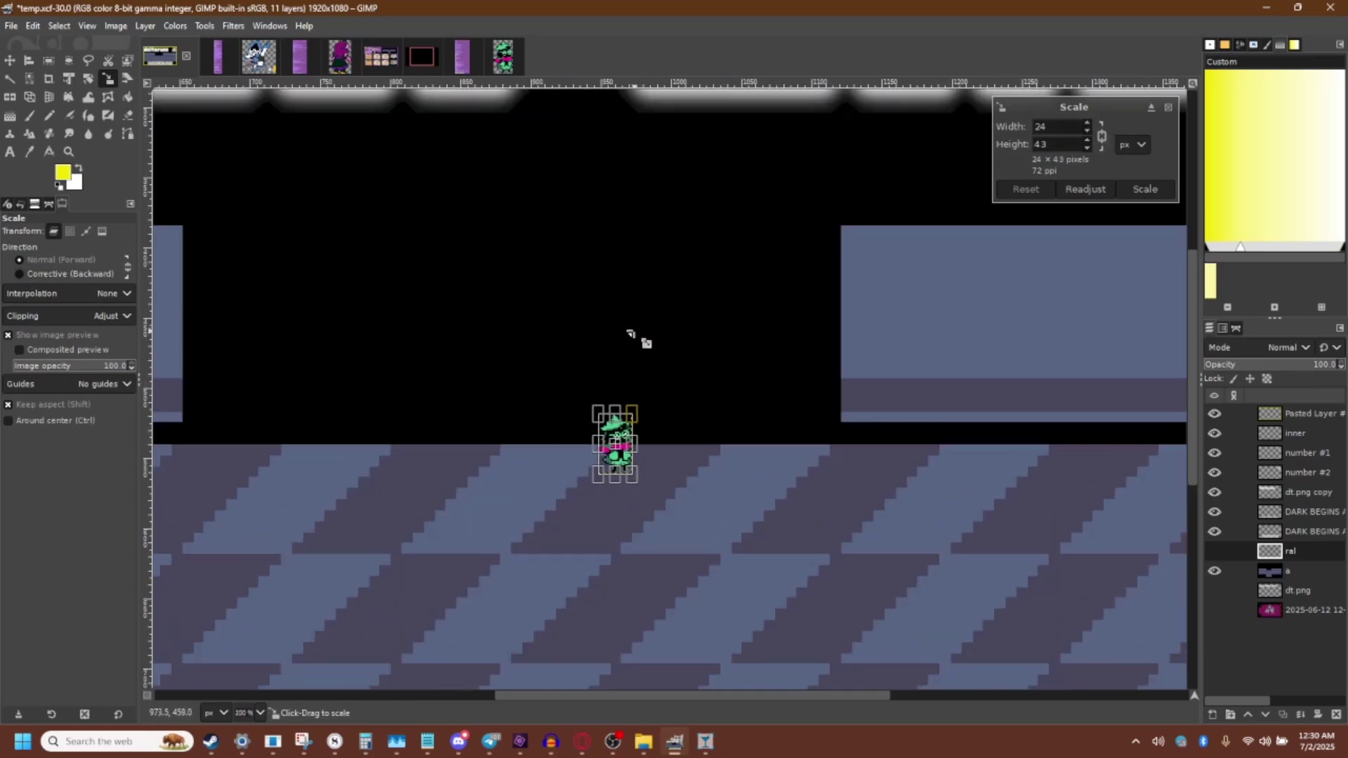
{"action": "scroll", "coordinate": [635, 337], "scroll_direction": "down", "scroll_amount": 3}
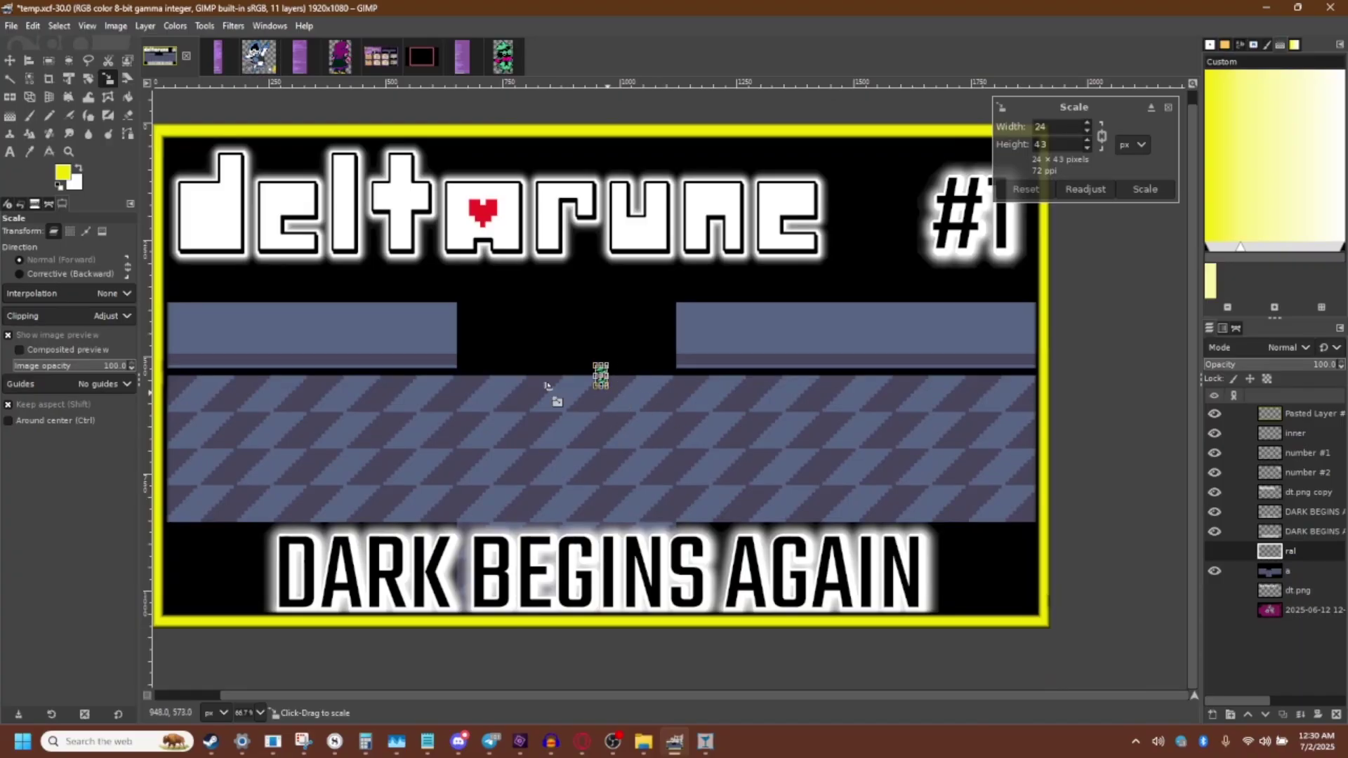
{"action": "left_click", "coordinate": [1101, 136]}
{"action": "left_click", "coordinate": [1102, 137]}
{"action": "mouse_move", "coordinate": [617, 401]}
{"action": "left_mouse_down"}
{"action": "mouse_move", "coordinate": [745, 628]}
{"action": "mouse_move", "coordinate": [734, 424]}
{"action": "mouse_move", "coordinate": [674, 374]}
{"action": "mouse_move", "coordinate": [706, 253]}
{"action": "mouse_move", "coordinate": [732, 233]}
{"action": "mouse_move", "coordinate": [702, 281]}
{"action": "mouse_move", "coordinate": [656, 506]}
{"action": "mouse_move", "coordinate": [687, 518]}
{"action": "mouse_move", "coordinate": [640, 491]}
{"action": "mouse_move", "coordinate": [667, 512]}
{"action": "mouse_move", "coordinate": [600, 409]}
{"action": "left_mouse_up"}
{"action": "left_click_drag", "start_coordinate": [646, 290], "coordinate": [638, 302]}
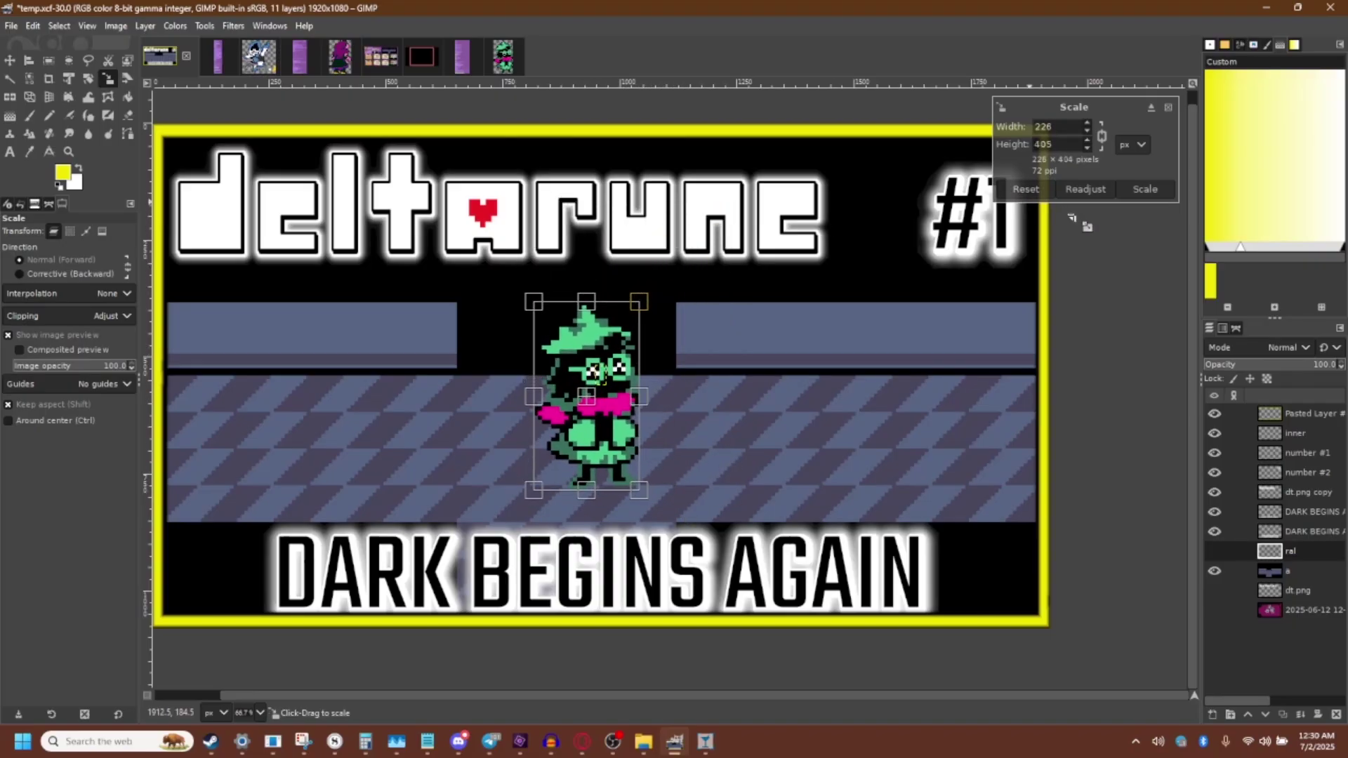
{"action": "left_click", "coordinate": [110, 295]}
{"action": "left_click", "coordinate": [70, 321]}
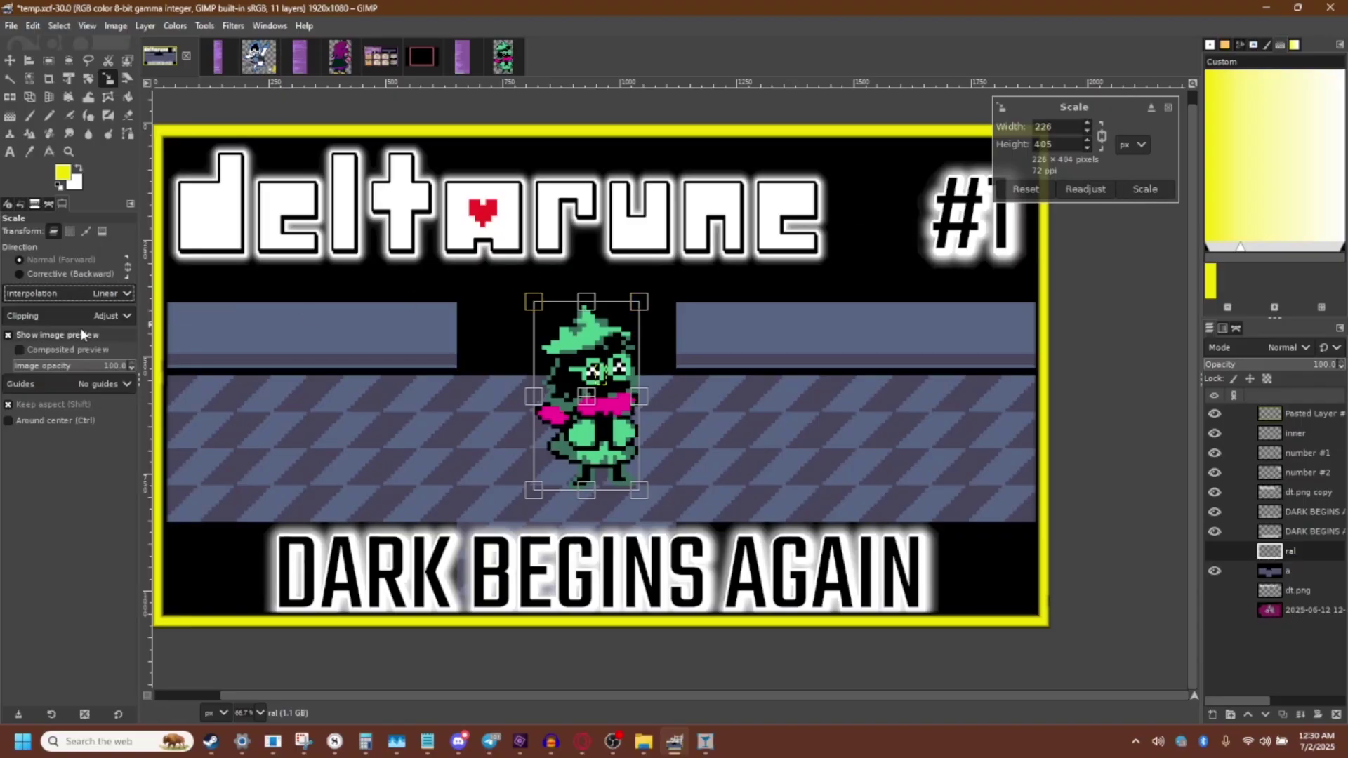
{"action": "left_click", "coordinate": [1145, 189]}
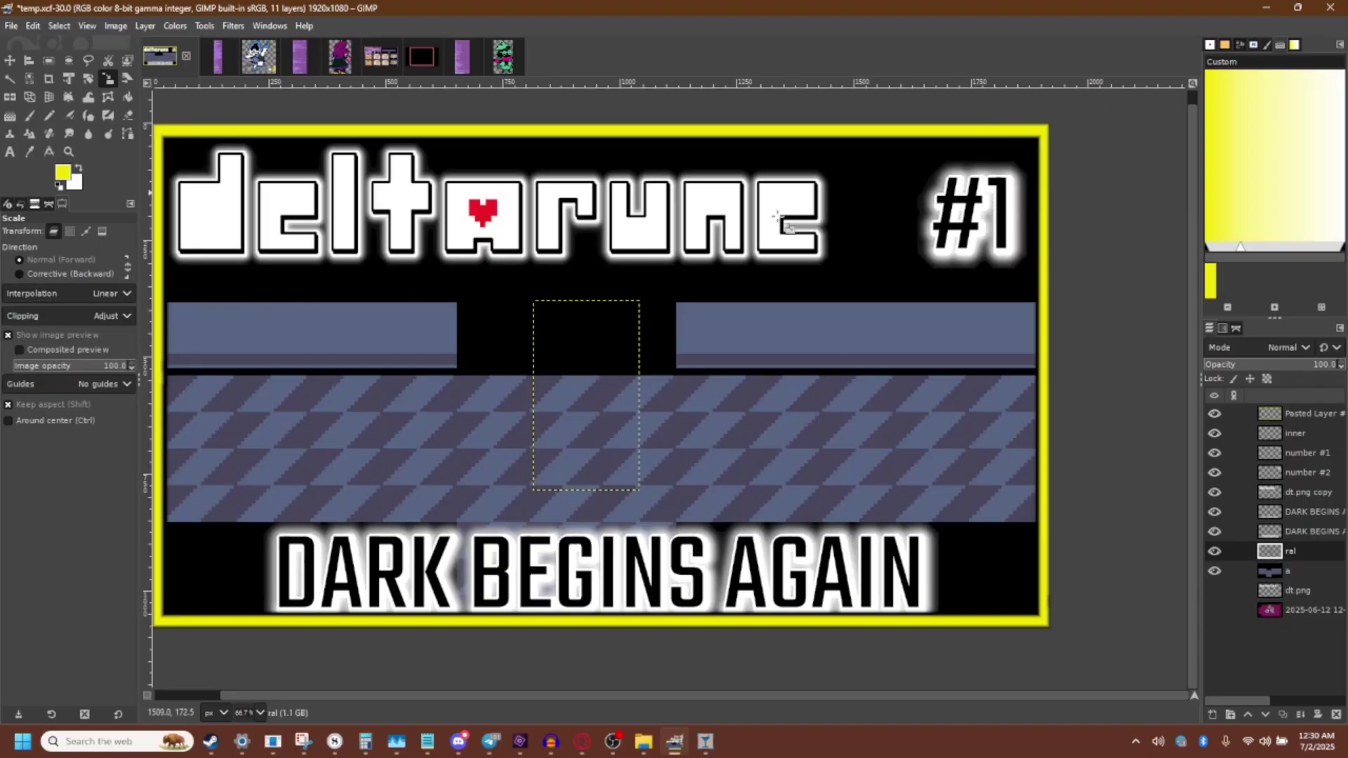
{"action": "key", "text": "ctrl+z"}
Step: Scale Ralsei to about 390×699 with Cubic interpolation, then undo the blurry result
{"action": "left_click", "coordinate": [105, 295]}
{"action": "left_click", "coordinate": [71, 347]}
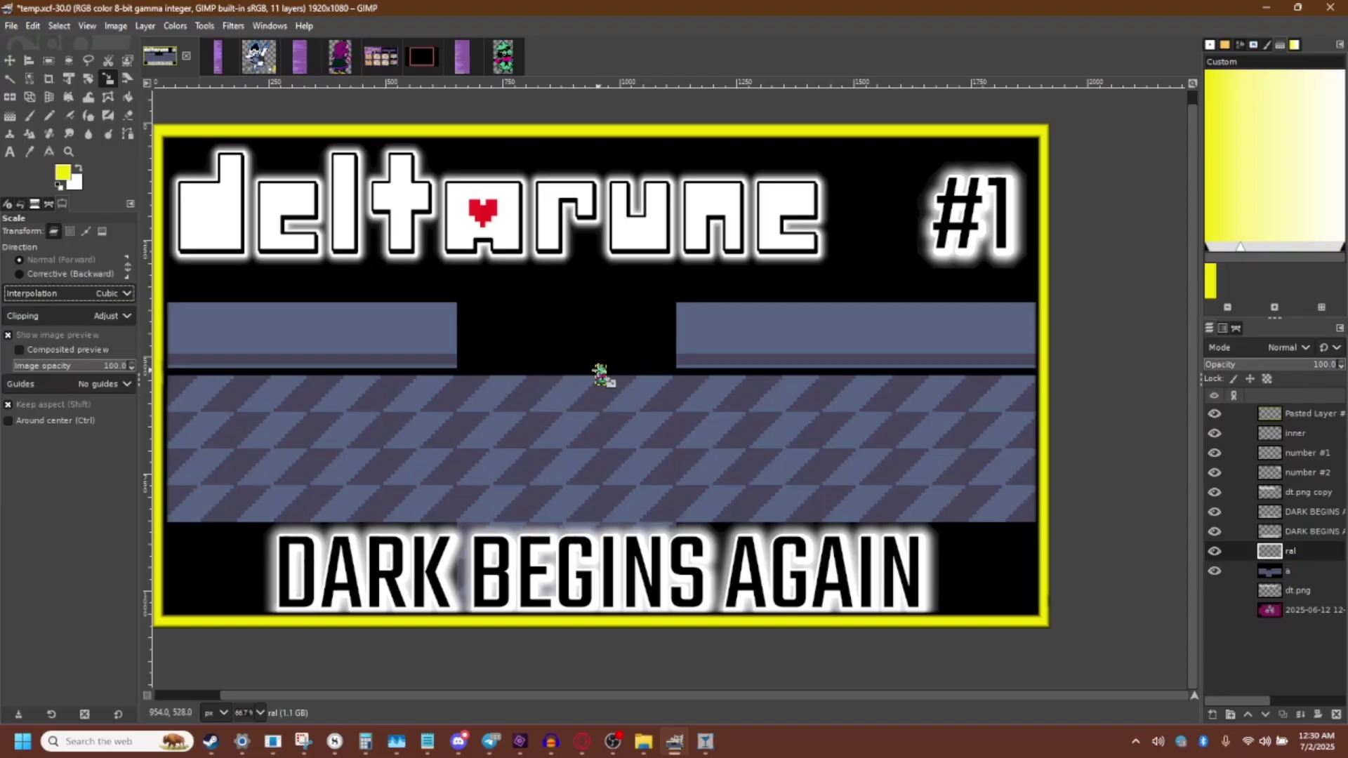
{"action": "left_click", "coordinate": [600, 378]}
{"action": "left_click_drag", "start_coordinate": [662, 435], "coordinate": [745, 512]}
{"action": "left_click_drag", "start_coordinate": [716, 369], "coordinate": [1131, 206]}
{"action": "left_click", "coordinate": [1144, 190]}
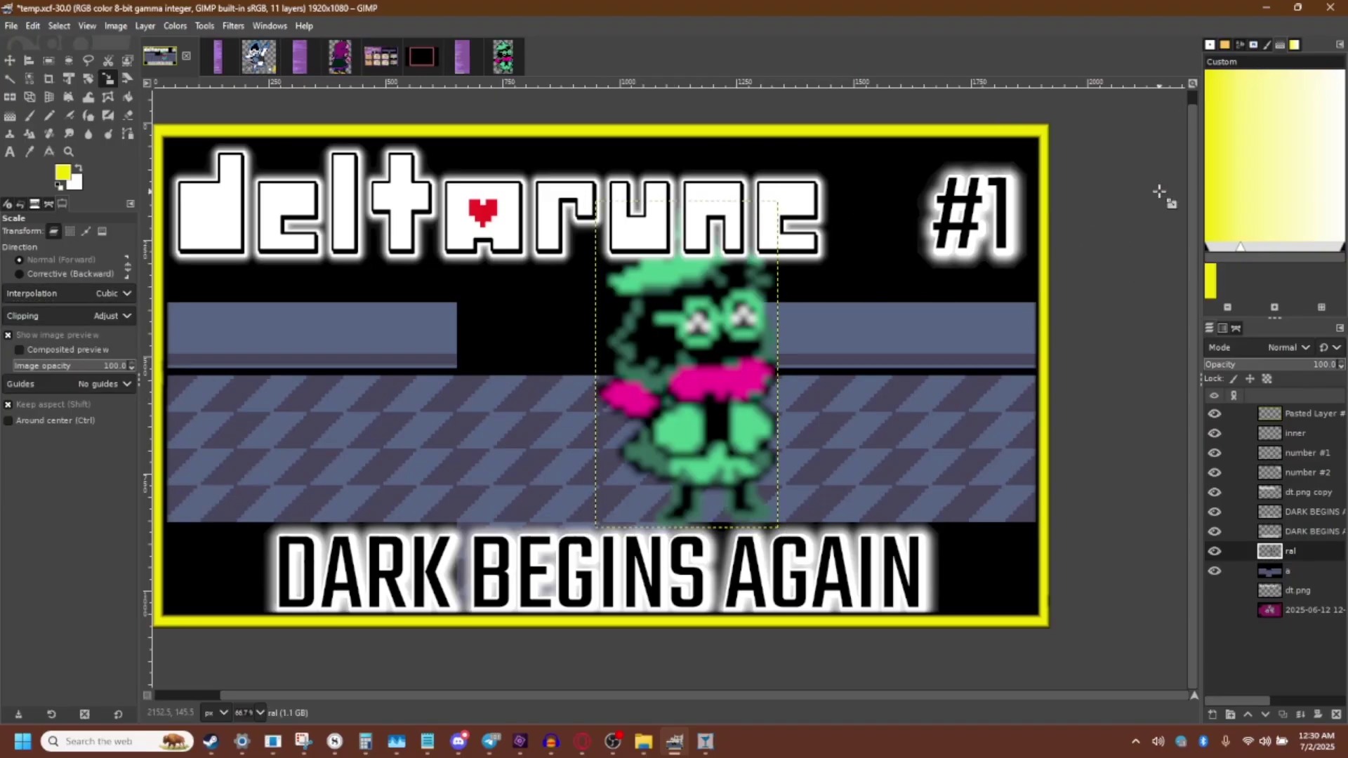
{"action": "key", "text": "ctrl+z"}
Step: With interpolation None, scale Ralsei to about 260×466 for crisp pixels
{"action": "left_click", "coordinate": [72, 294]}
{"action": "left_click", "coordinate": [66, 309]}
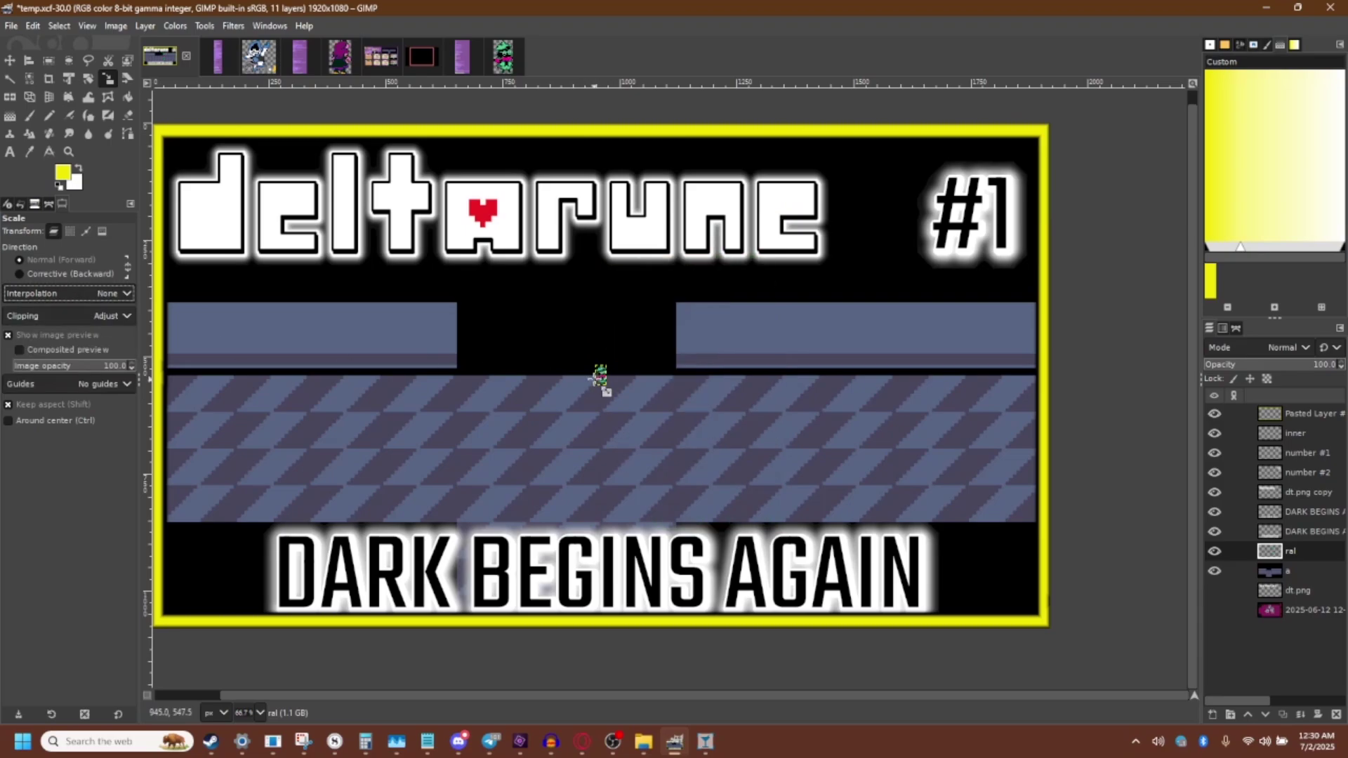
{"action": "left_click", "coordinate": [590, 379]}
{"action": "left_click_drag", "start_coordinate": [622, 393], "coordinate": [783, 522]}
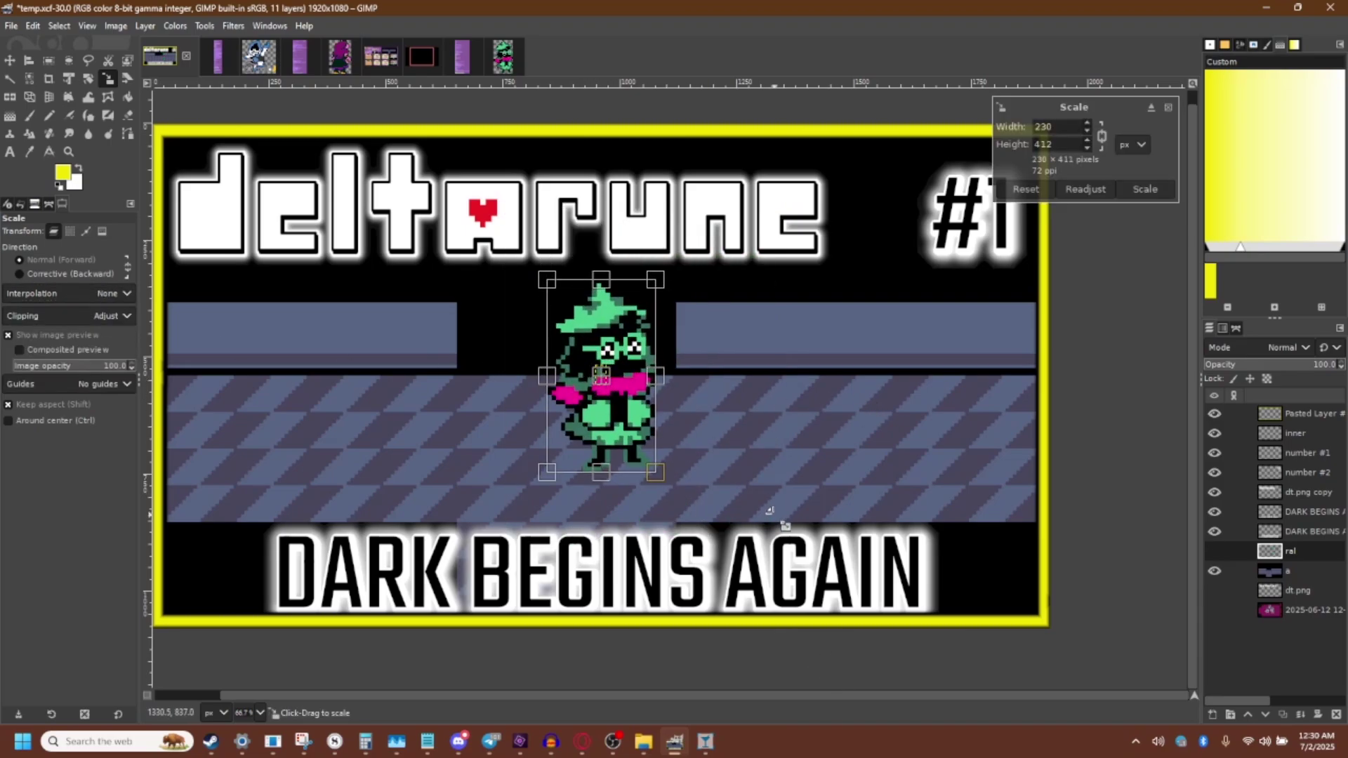
{"action": "left_click_drag", "start_coordinate": [851, 466], "coordinate": [611, 414]}
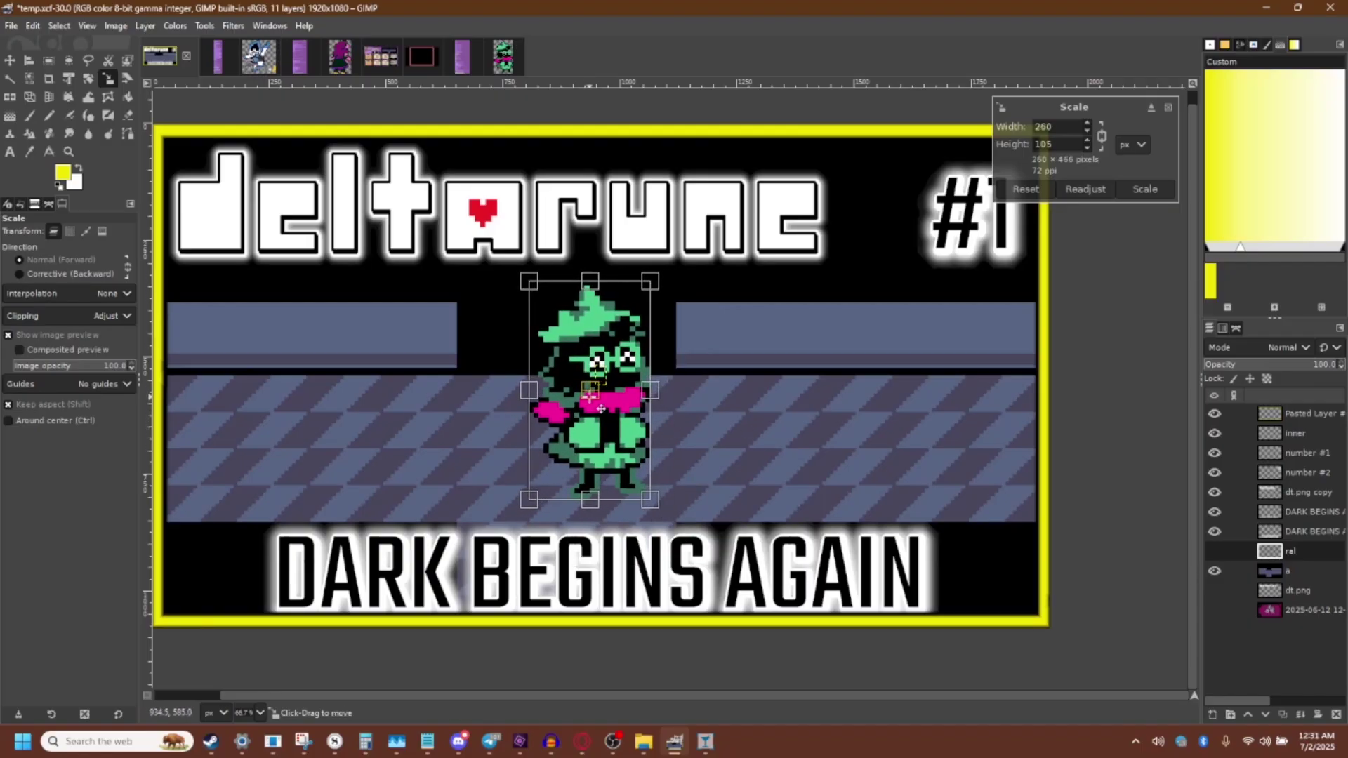
{"action": "left_click", "coordinate": [1144, 190]}
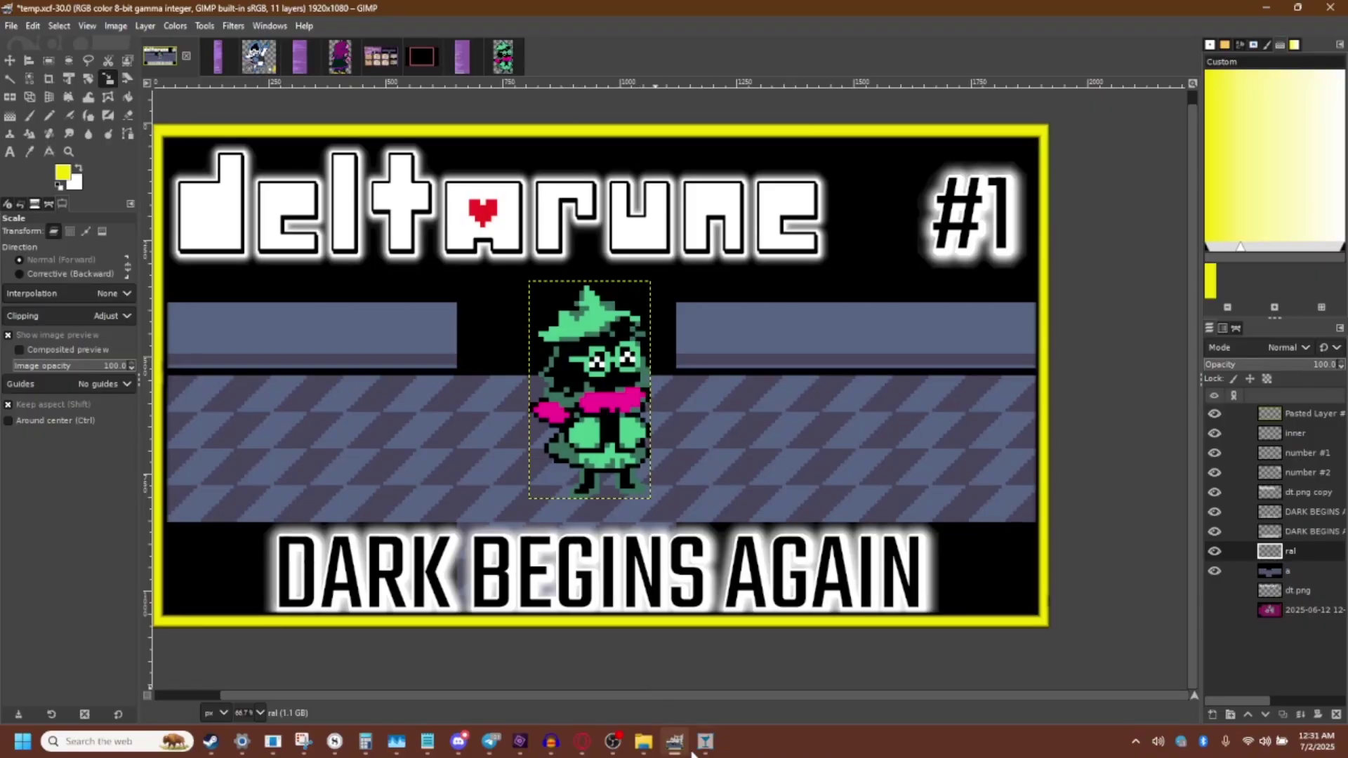
Step: Compare against the DT6 and DT4 reference thumbnails, then return to the edited thumbnail
{"action": "mouse_move", "coordinate": [692, 752]}
{"action": "left_click", "coordinate": [692, 706]}
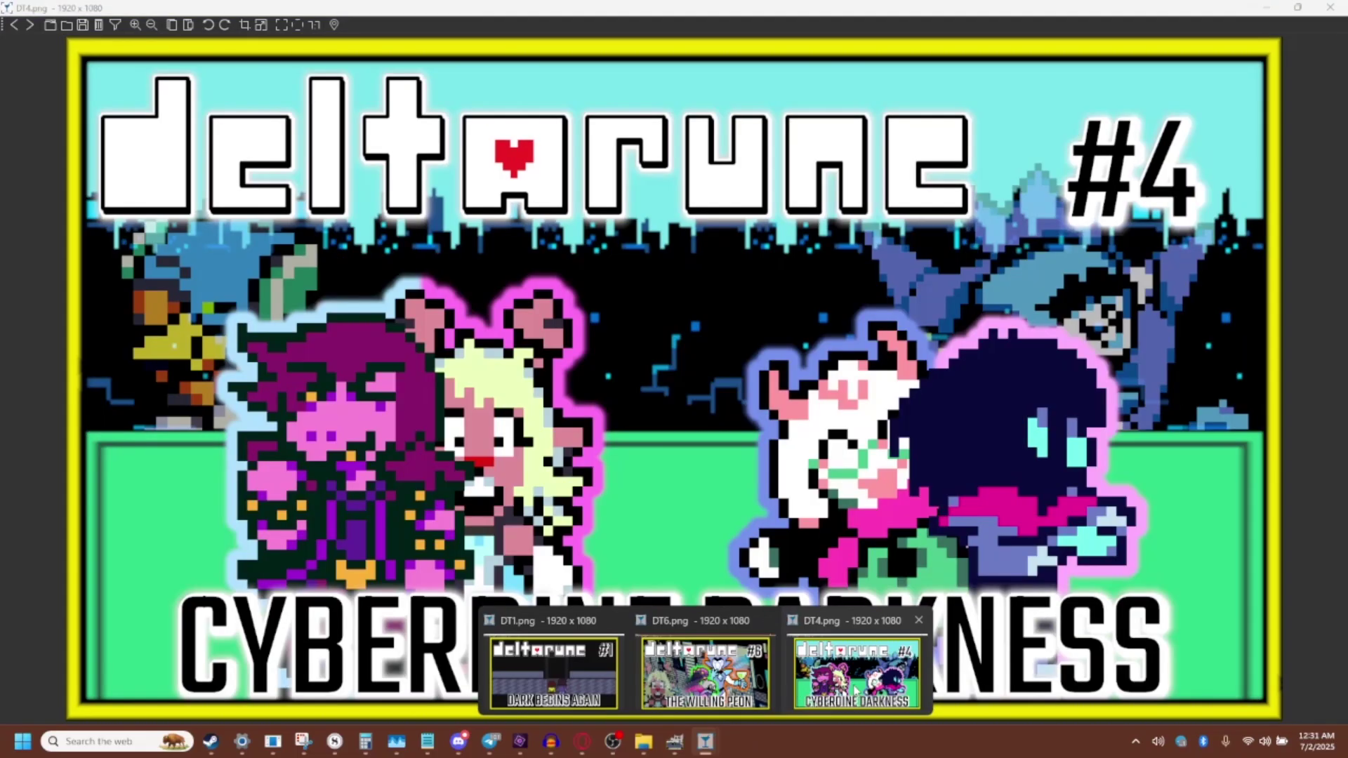
{"action": "left_click", "coordinate": [861, 679]}
{"action": "left_click", "coordinate": [674, 741]}
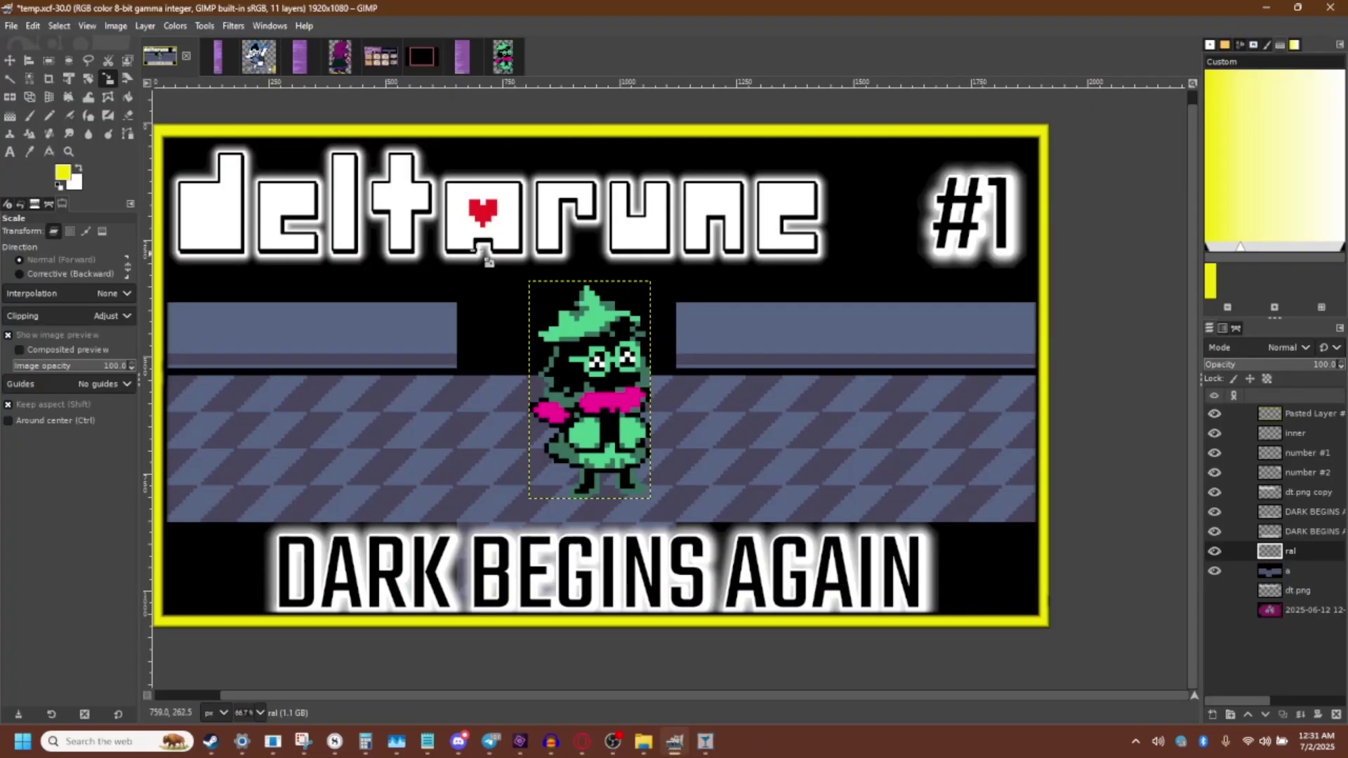
Step: Test-smudge Ralsei's hat toward his scarf, then undo the smudges
{"action": "scroll", "coordinate": [532, 304], "scroll_direction": "up", "scroll_amount": 3}
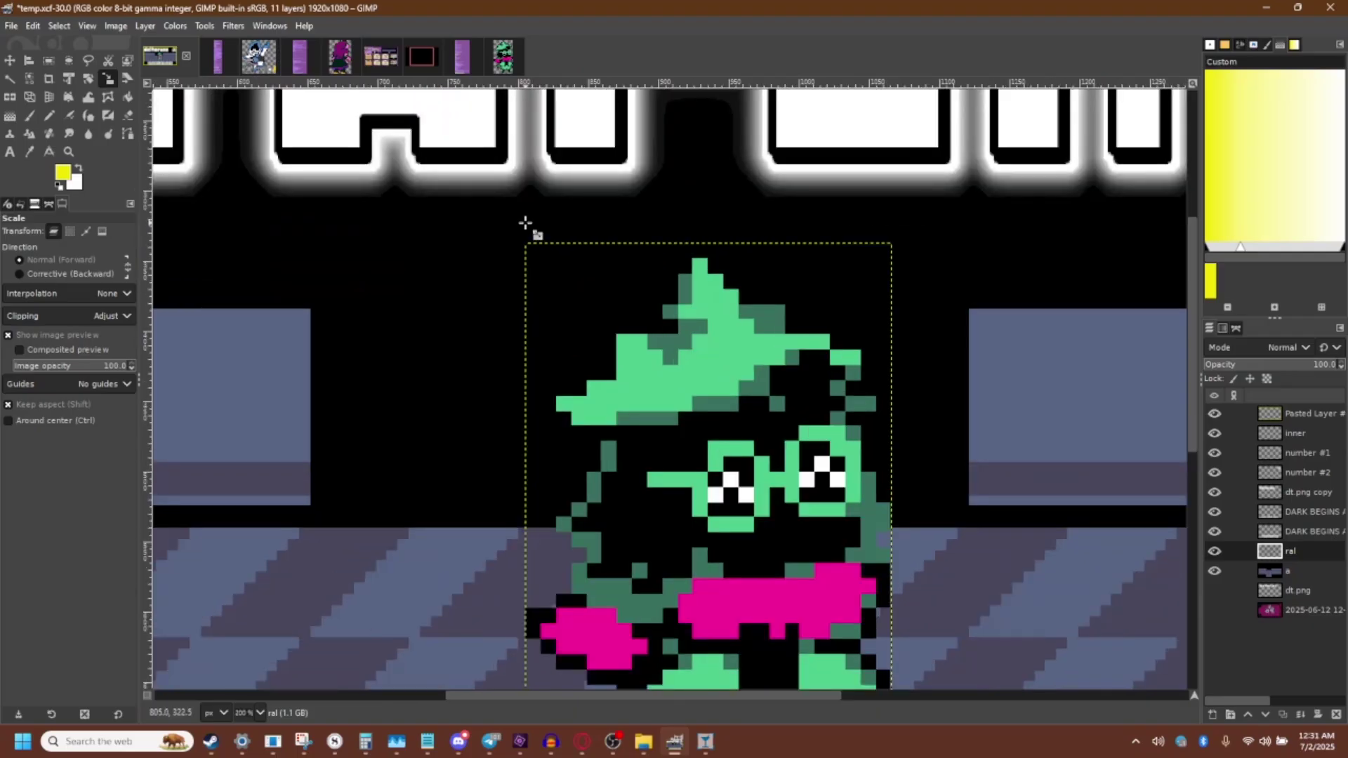
{"action": "scroll", "coordinate": [523, 253], "scroll_direction": "down", "scroll_amount": 2}
{"action": "scroll", "coordinate": [523, 446], "scroll_direction": "down", "scroll_amount": 1}
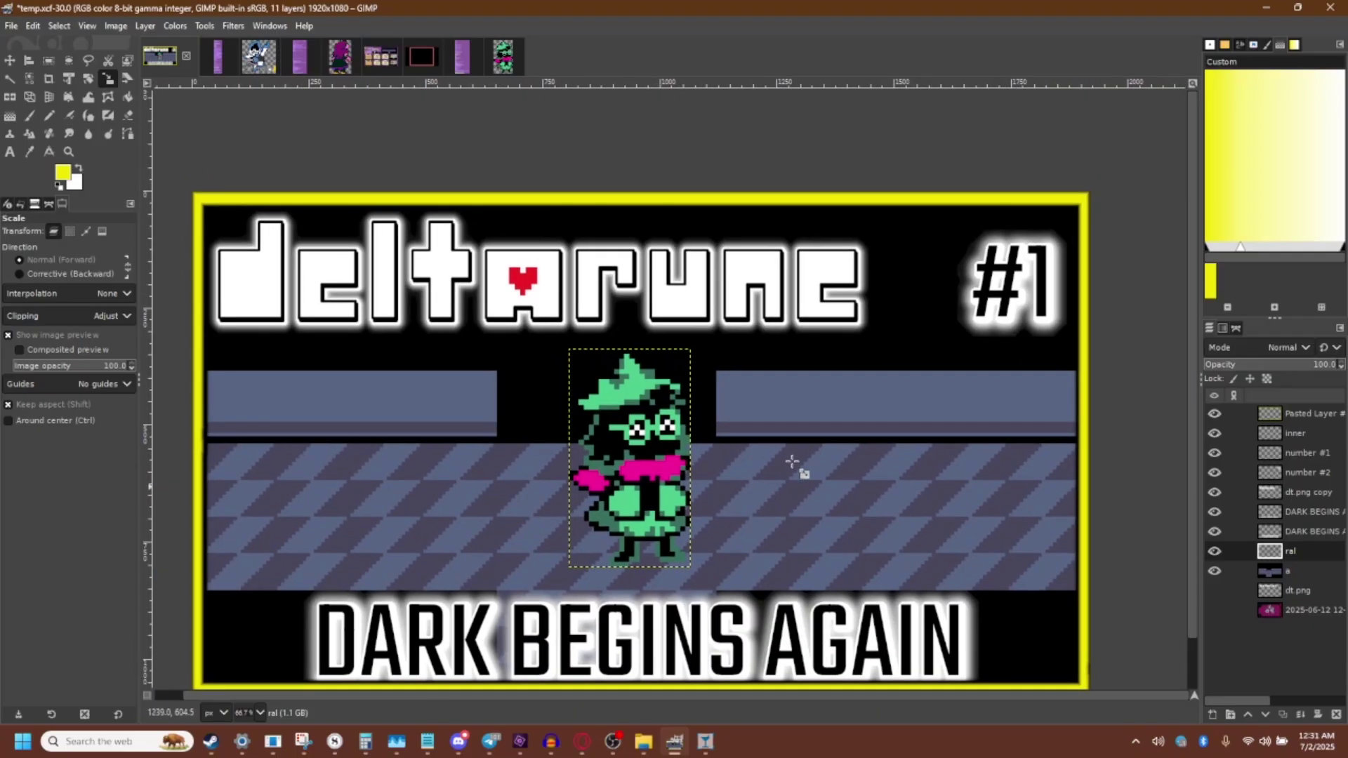
{"action": "left_click", "coordinate": [68, 135]}
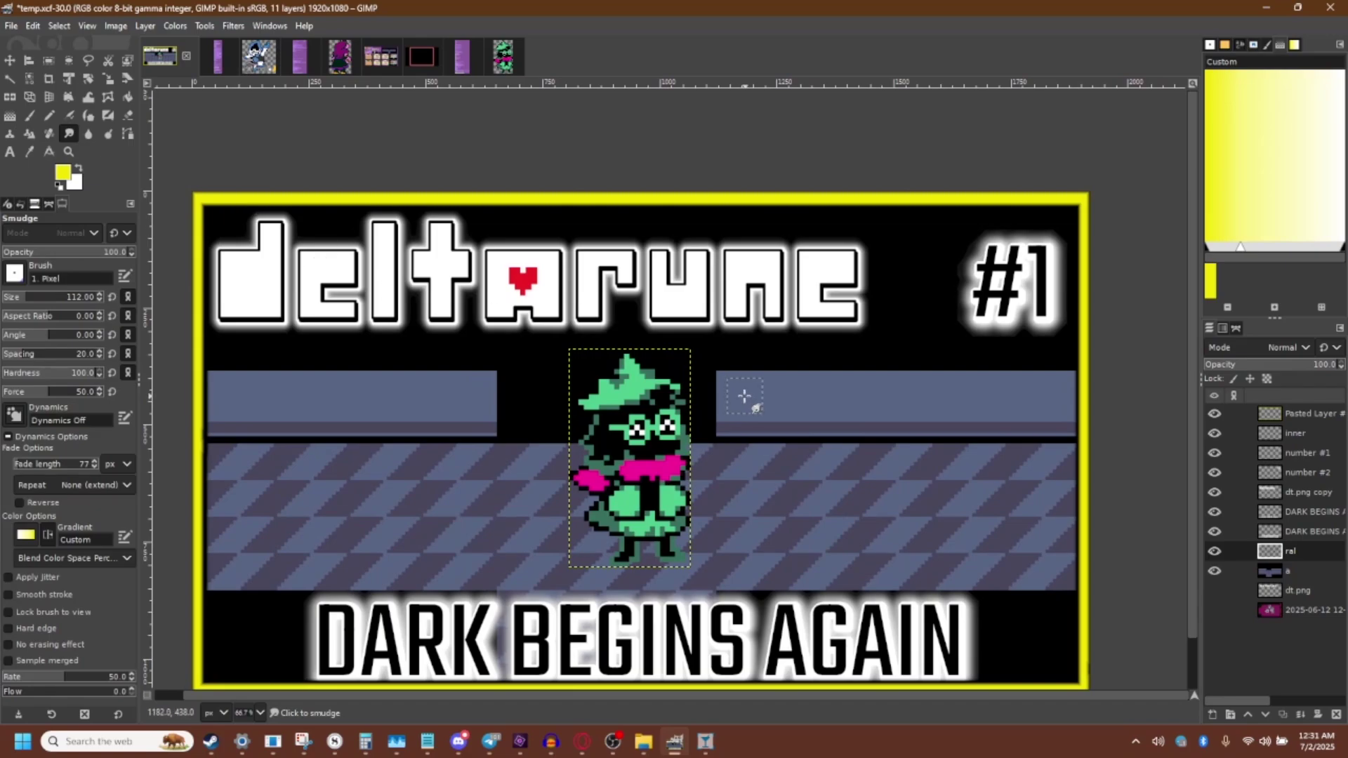
{"action": "mouse_move", "coordinate": [569, 344]}
{"action": "left_mouse_down"}
{"action": "mouse_move", "coordinate": [663, 358]}
{"action": "mouse_move", "coordinate": [572, 435]}
{"action": "left_mouse_up"}
{"action": "left_click_drag", "start_coordinate": [642, 379], "coordinate": [537, 506]}
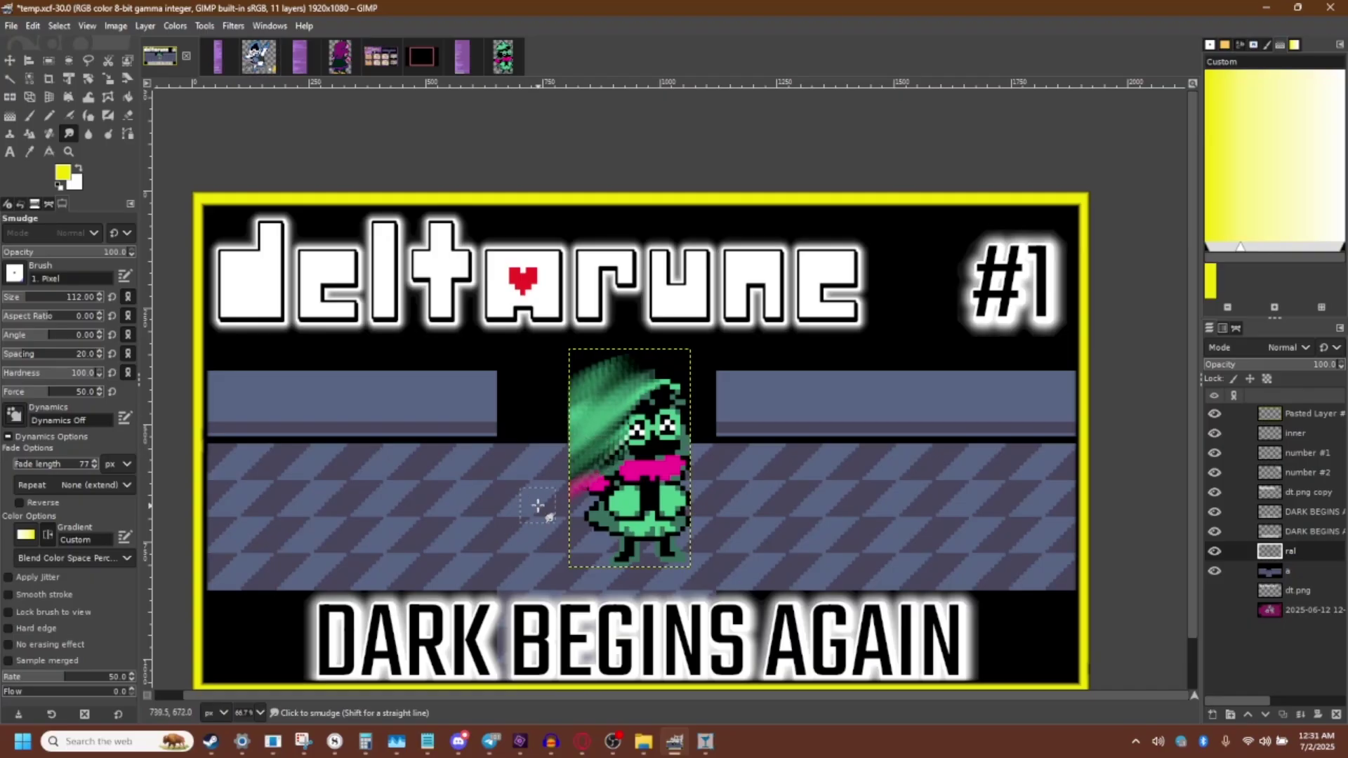
{"action": "scroll", "coordinate": [533, 484], "scroll_direction": "up", "scroll_amount": 2}
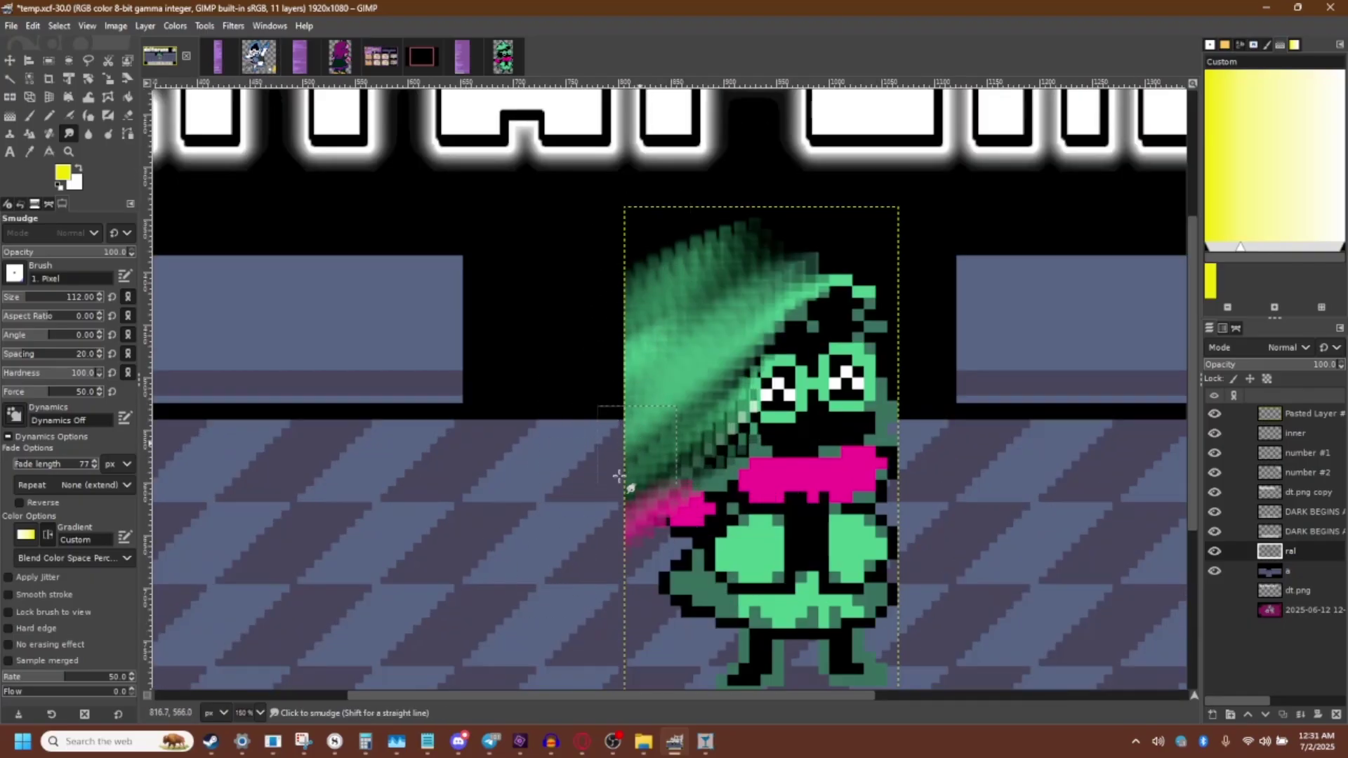
{"action": "left_click", "coordinate": [1307, 531]}
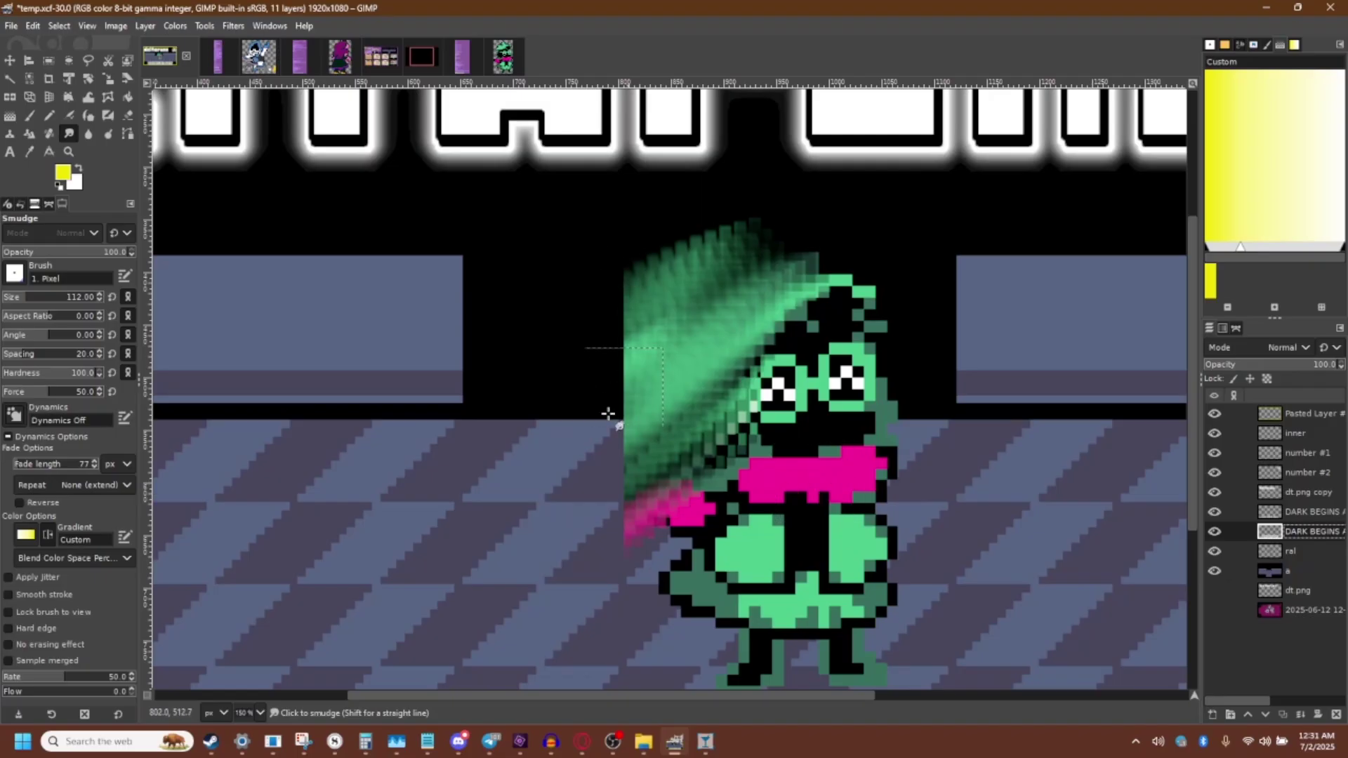
{"action": "key", "text": "ctrl+z"}
{"action": "key", "text": "ctrl+z"}
{"action": "key", "text": "ctrl+z"}
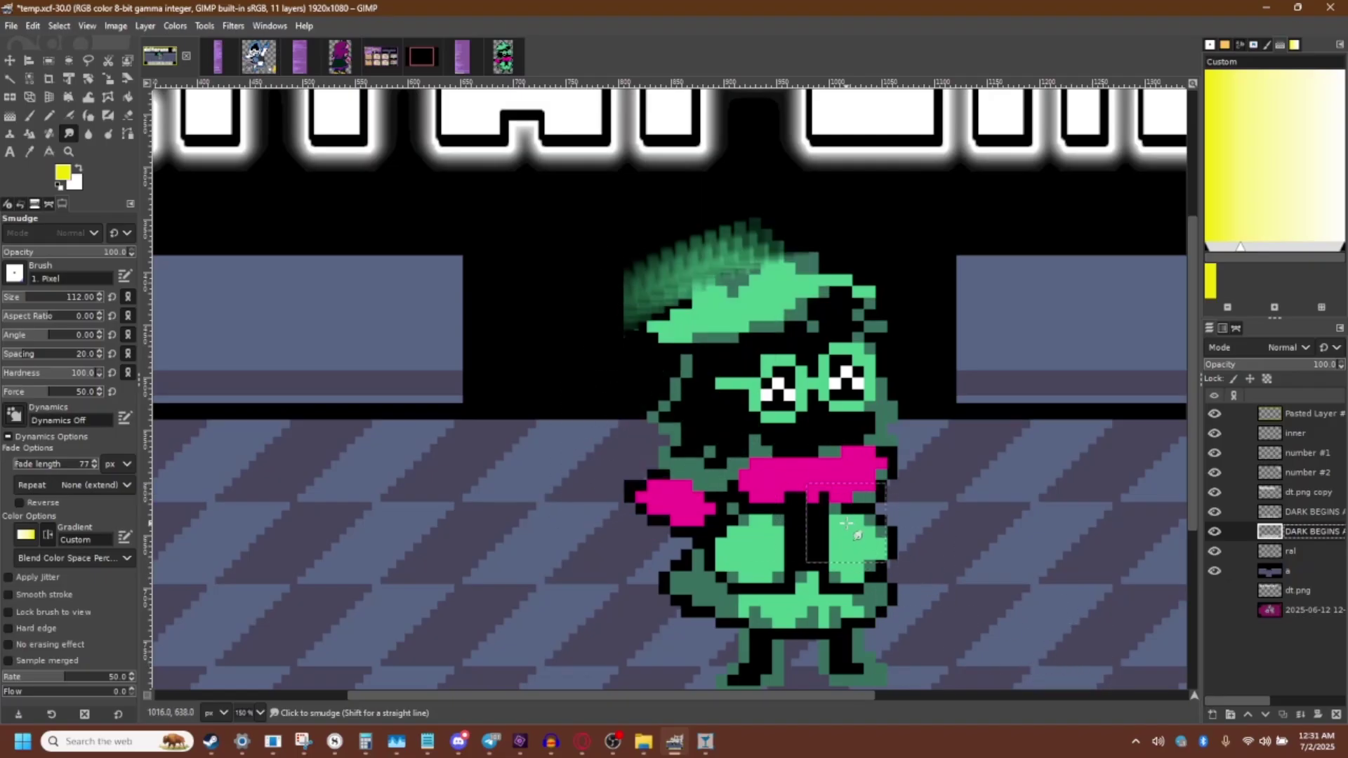
{"action": "key", "text": "ctrl+z"}
{"action": "key", "text": "1"}
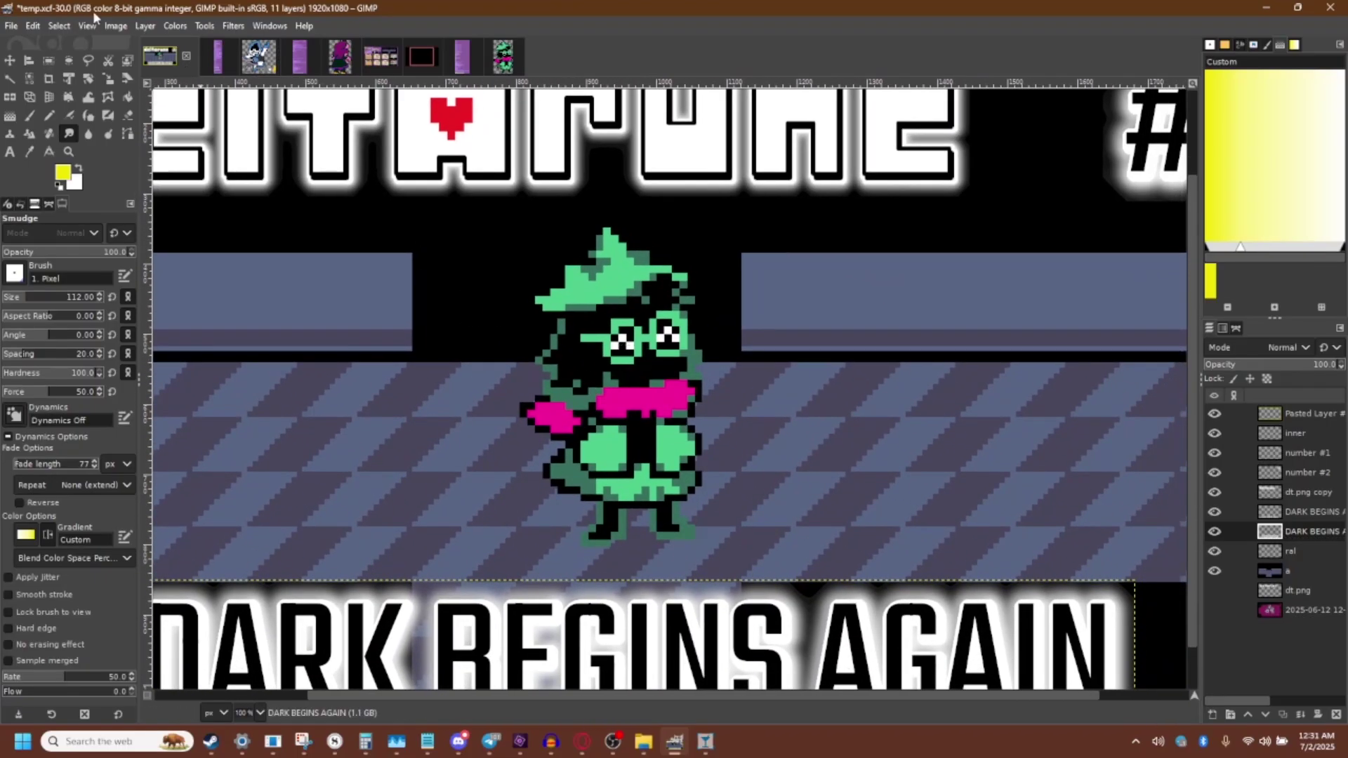
Step: Expand the ral layer to the full image size with Layer to Image Size
{"action": "left_click", "coordinate": [115, 25]}
{"action": "mouse_move", "coordinate": [141, 28]}
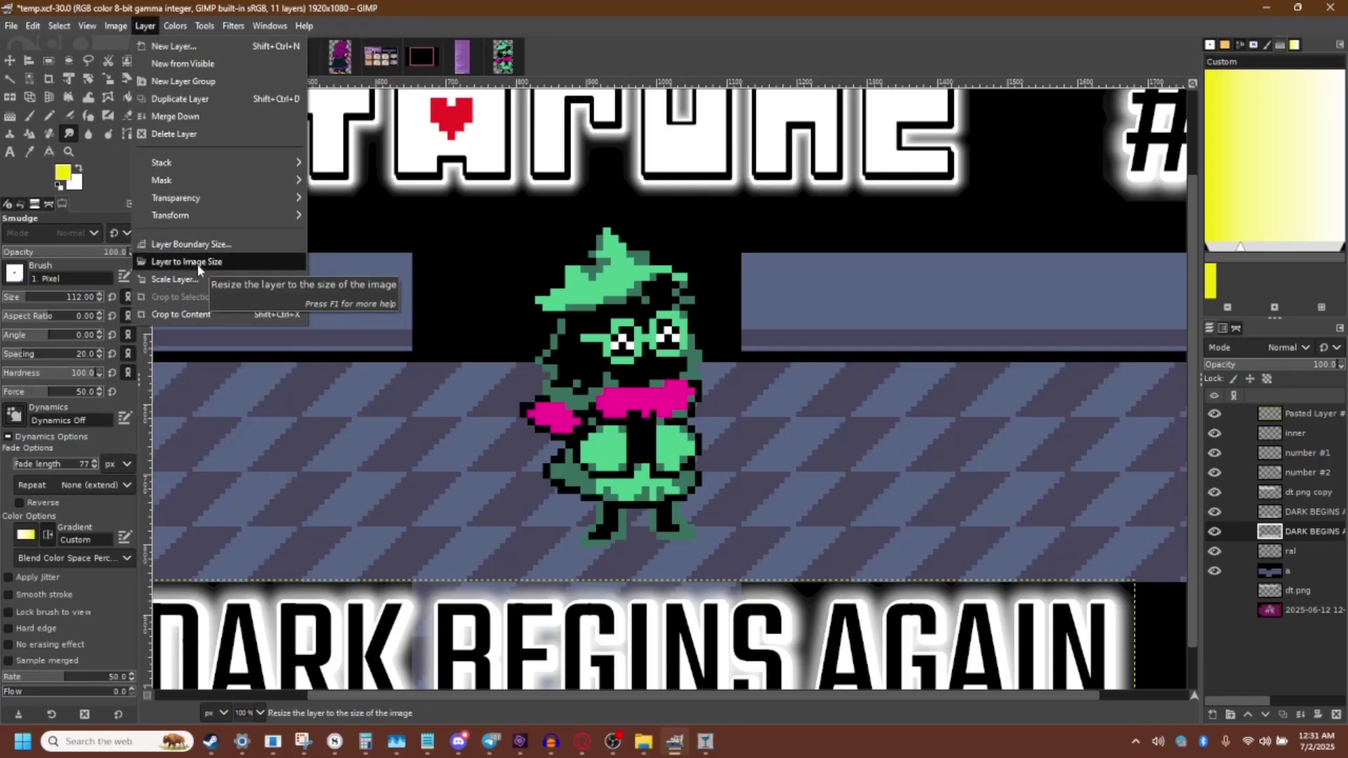
{"action": "left_click", "coordinate": [1287, 558]}
{"action": "left_click", "coordinate": [1290, 553]}
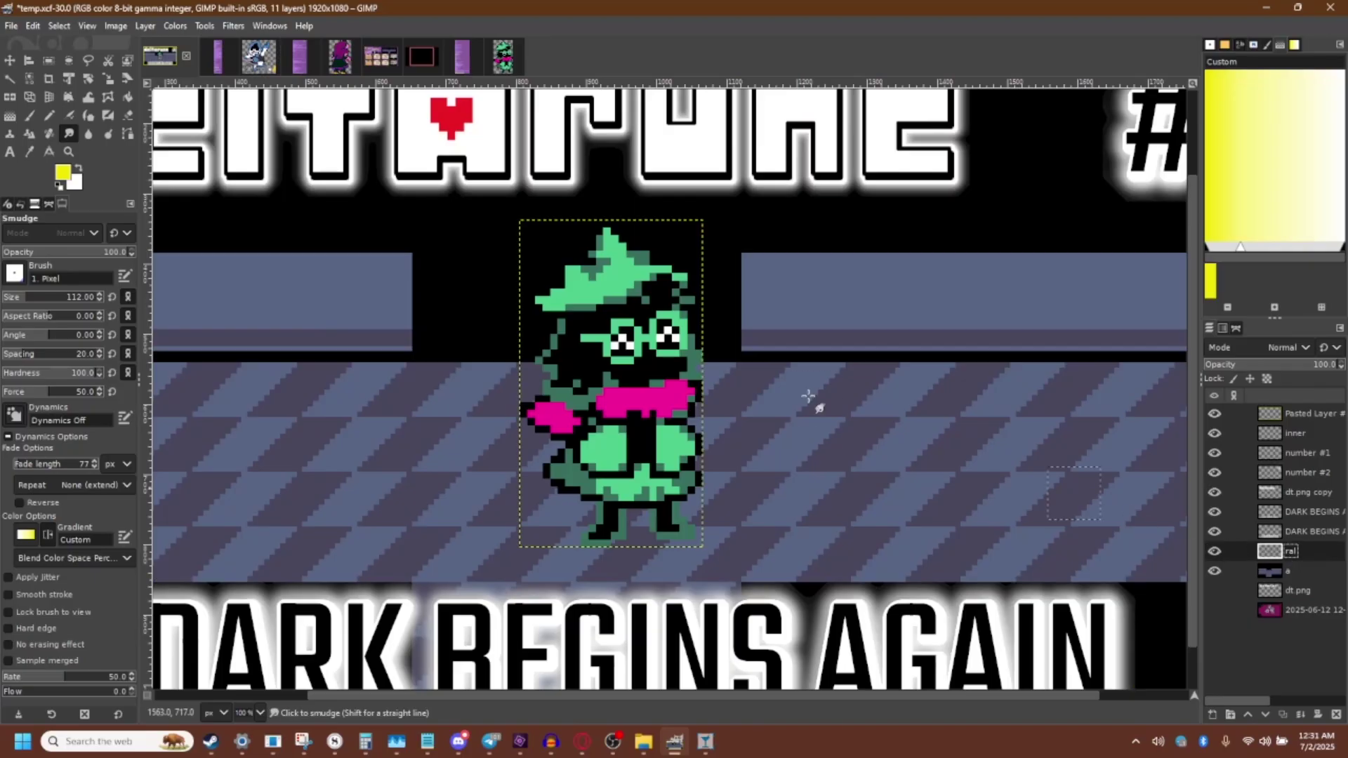
{"action": "left_click", "coordinate": [143, 26]}
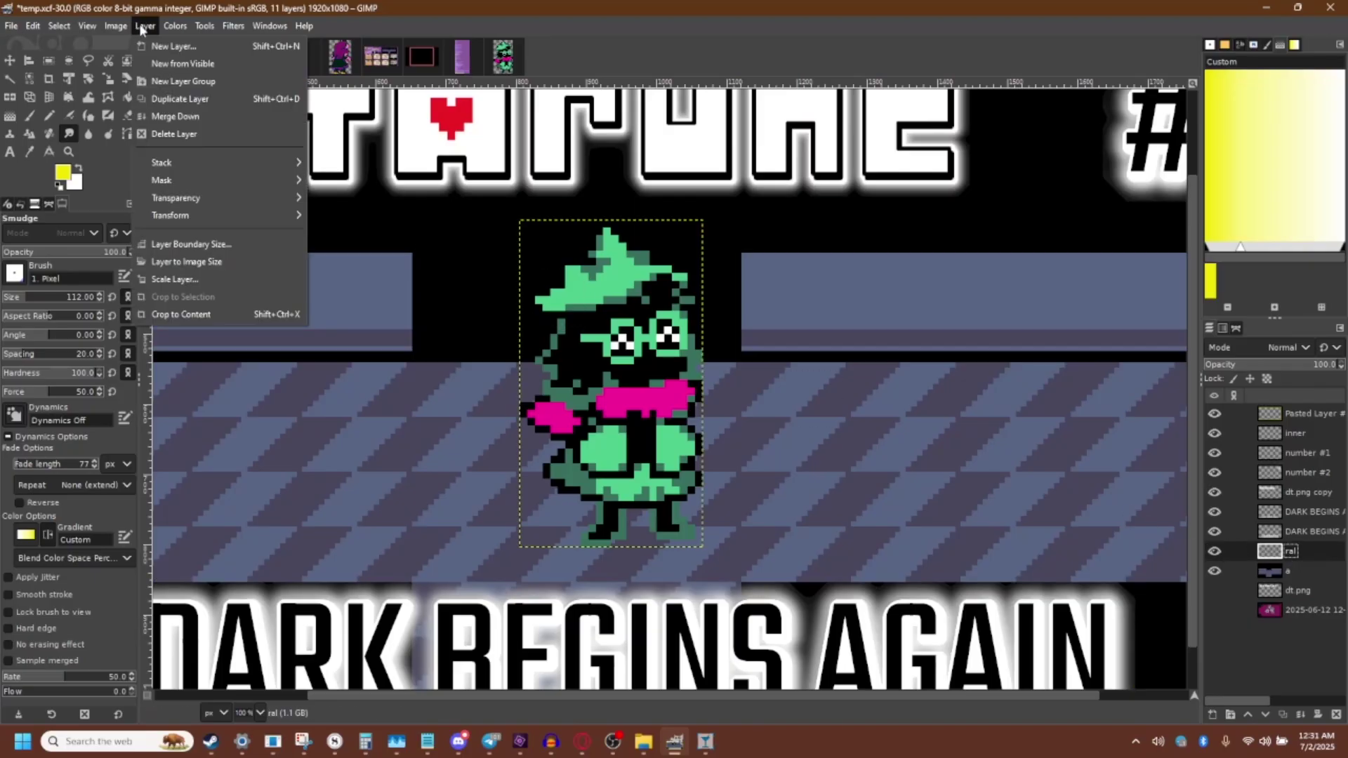
{"action": "left_click", "coordinate": [200, 261]}
Step: Undo another smudge streak on Ralsei, then duplicate the ral layer as ral copy
{"action": "scroll", "coordinate": [307, 255], "scroll_direction": "down", "scroll_amount": 2}
{"action": "scroll", "coordinate": [300, 249], "scroll_direction": "up", "scroll_amount": 3}
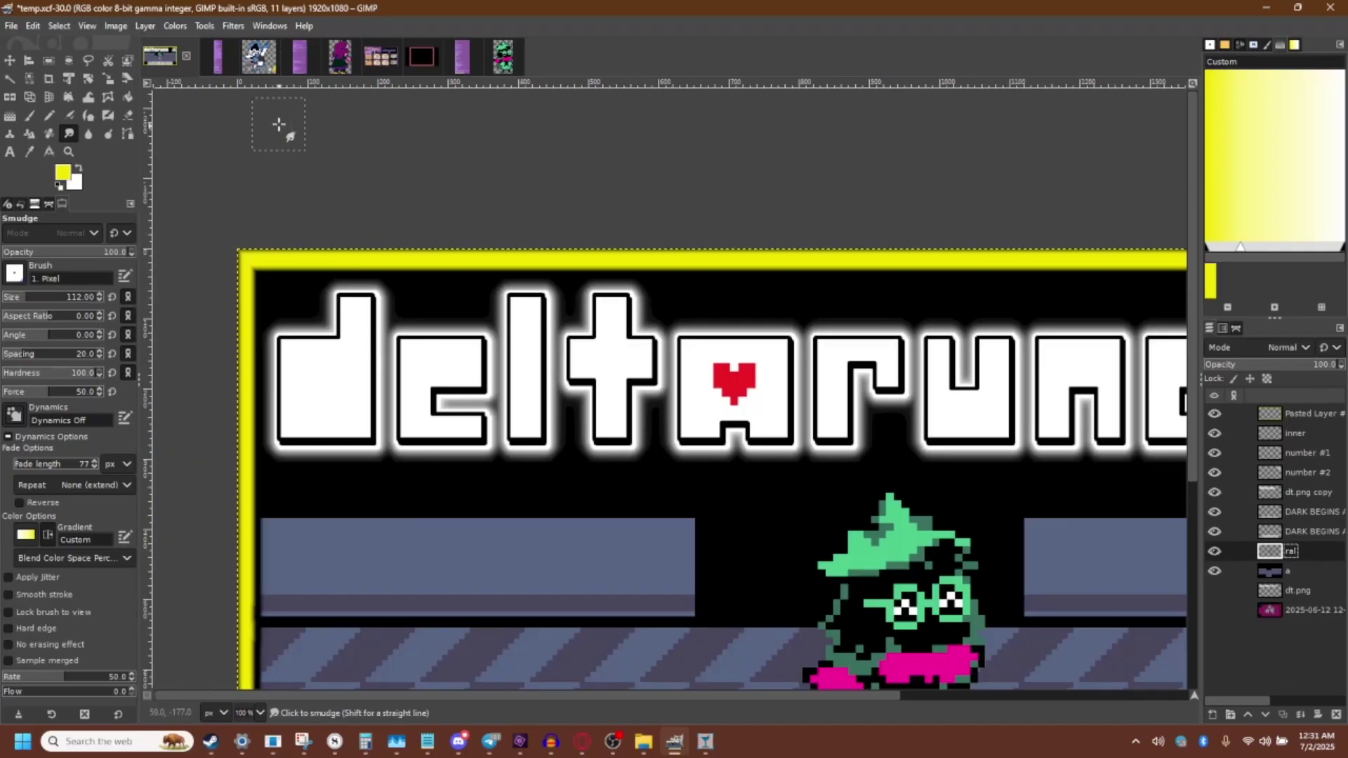
{"action": "scroll", "coordinate": [350, 400], "scroll_direction": "down", "scroll_amount": 2}
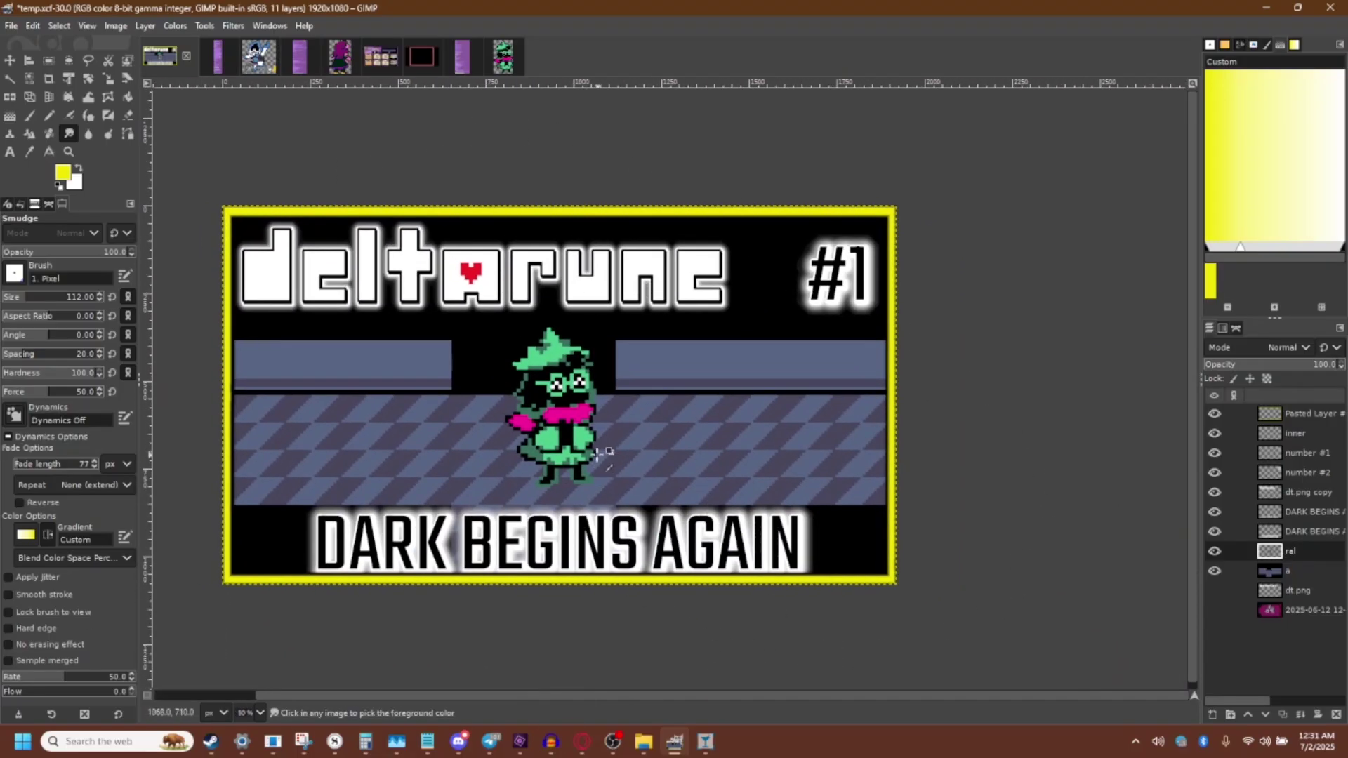
{"action": "scroll", "coordinate": [565, 446], "scroll_direction": "up", "scroll_amount": 1}
{"action": "mouse_move", "coordinate": [533, 300]}
{"action": "left_mouse_down"}
{"action": "mouse_move", "coordinate": [484, 372]}
{"action": "mouse_move", "coordinate": [471, 491]}
{"action": "mouse_move", "coordinate": [453, 495]}
{"action": "left_mouse_up"}
{"action": "key", "text": "ctrl+z"}
{"action": "key", "text": "ctrl+z"}
{"action": "key", "text": "ctrl+z"}
{"action": "key", "text": "ctrl+z"}
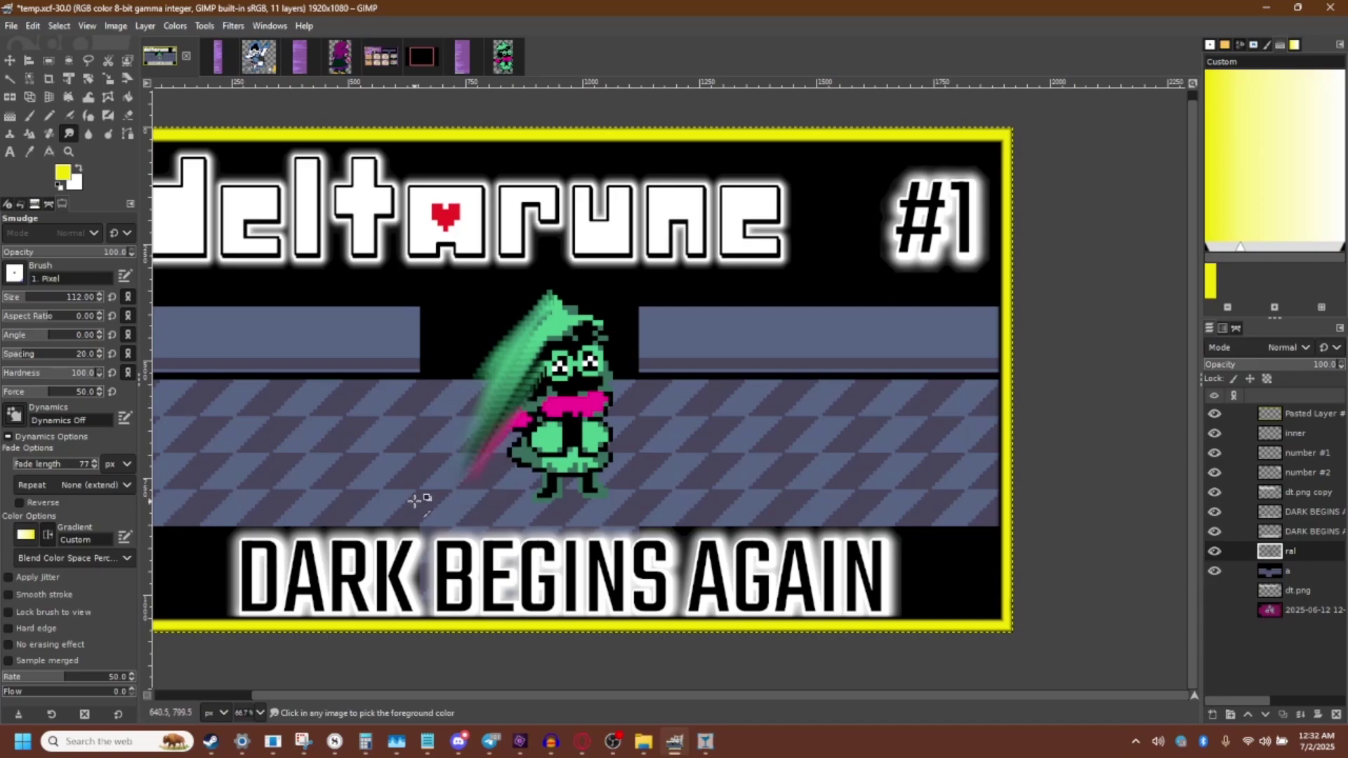
{"action": "key", "text": "ctrl+z"}
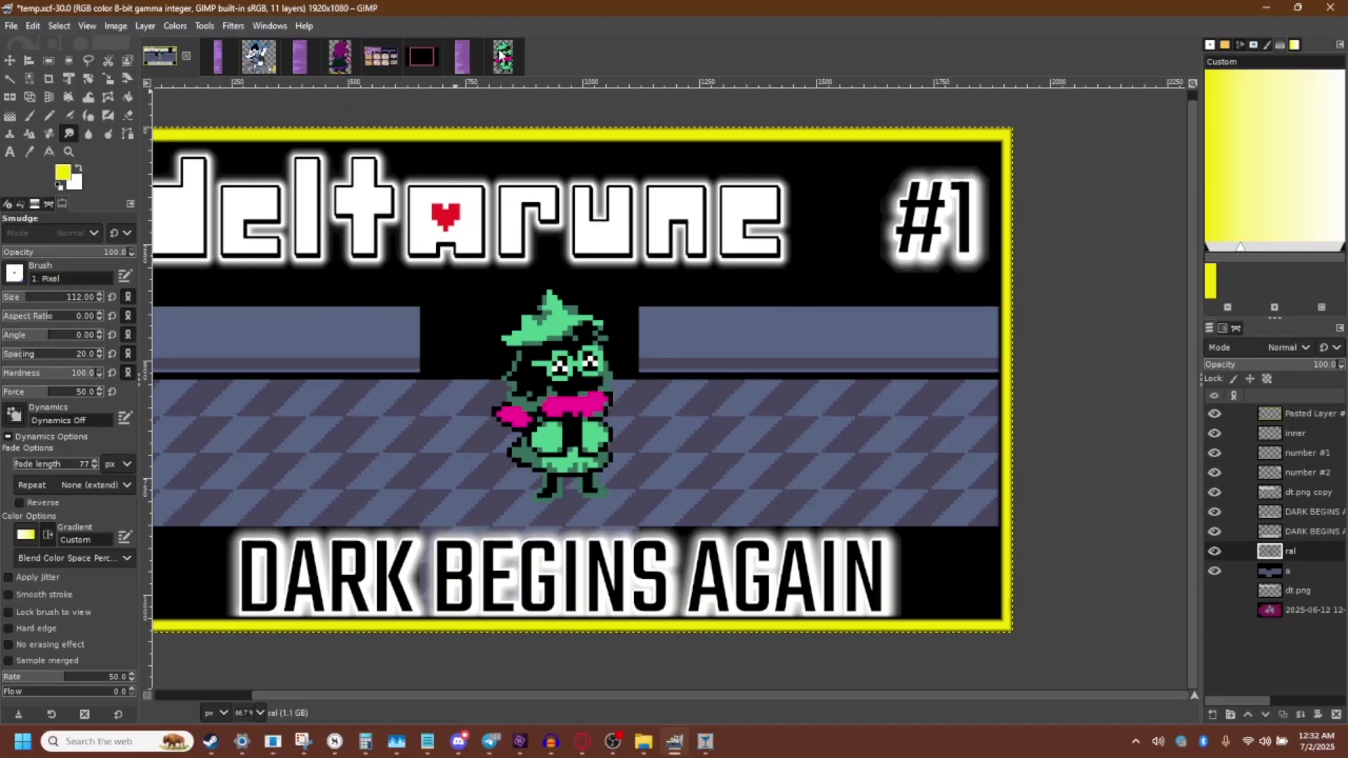
{"action": "left_click", "coordinate": [1284, 714]}
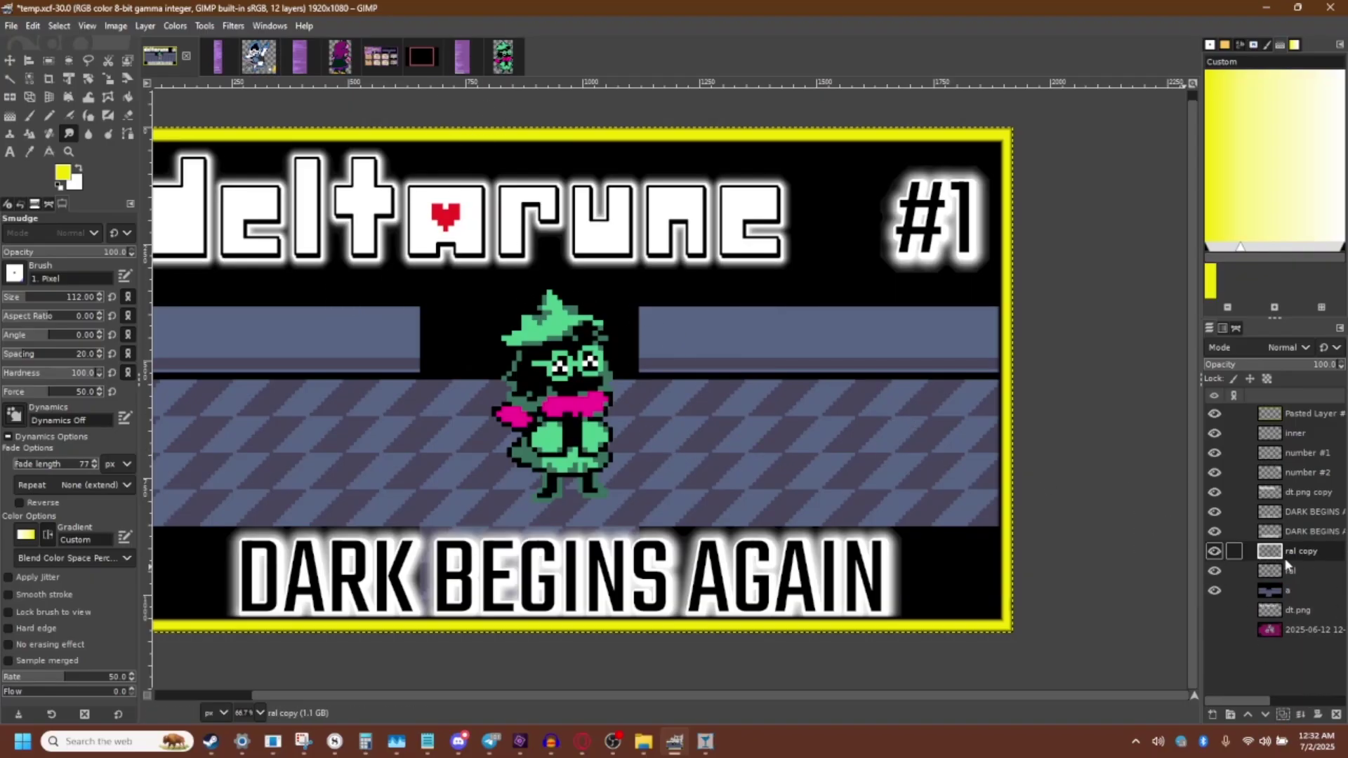
Step: Move ral copy beneath ral, check the DT6 reference, and return to the GIMP project
{"action": "left_click_drag", "start_coordinate": [1269, 551], "coordinate": [1299, 588]}
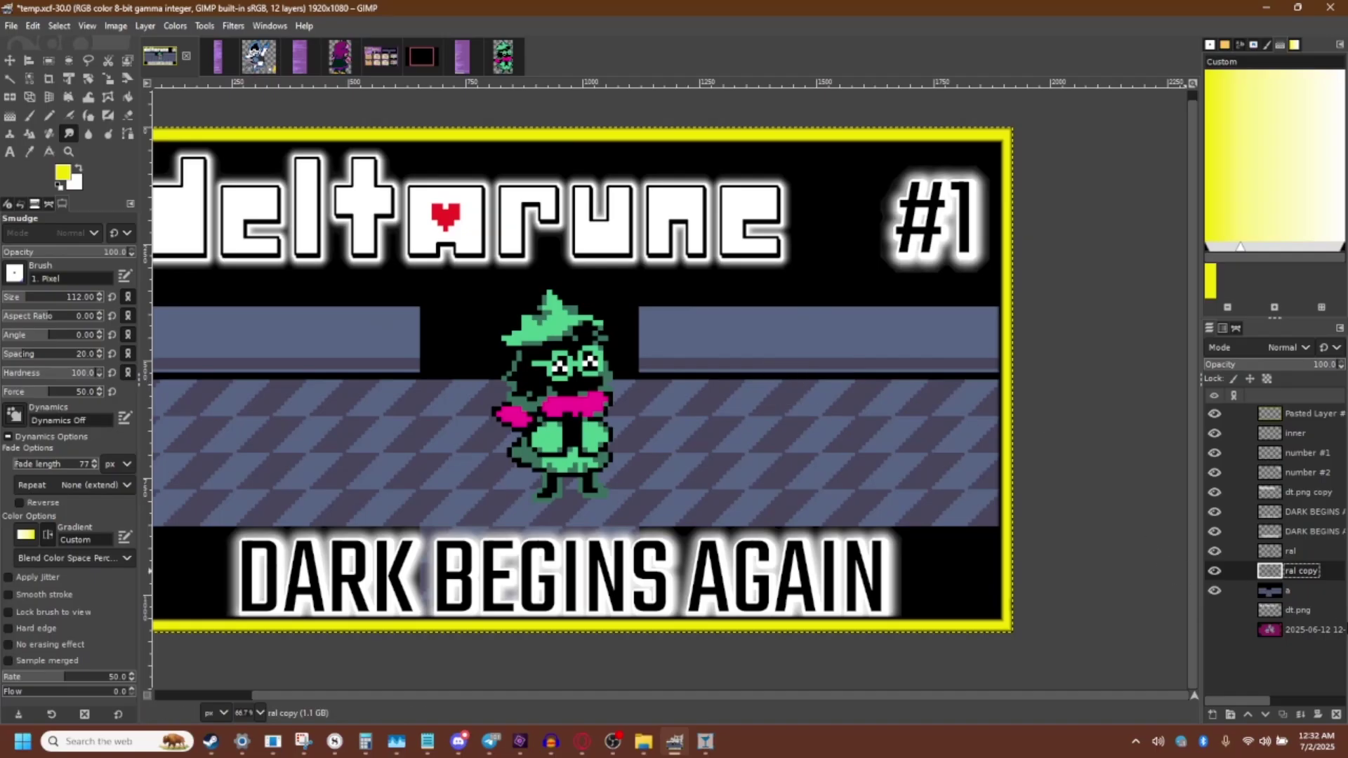
{"action": "scroll", "coordinate": [746, 515], "scroll_direction": "up", "scroll_amount": 2}
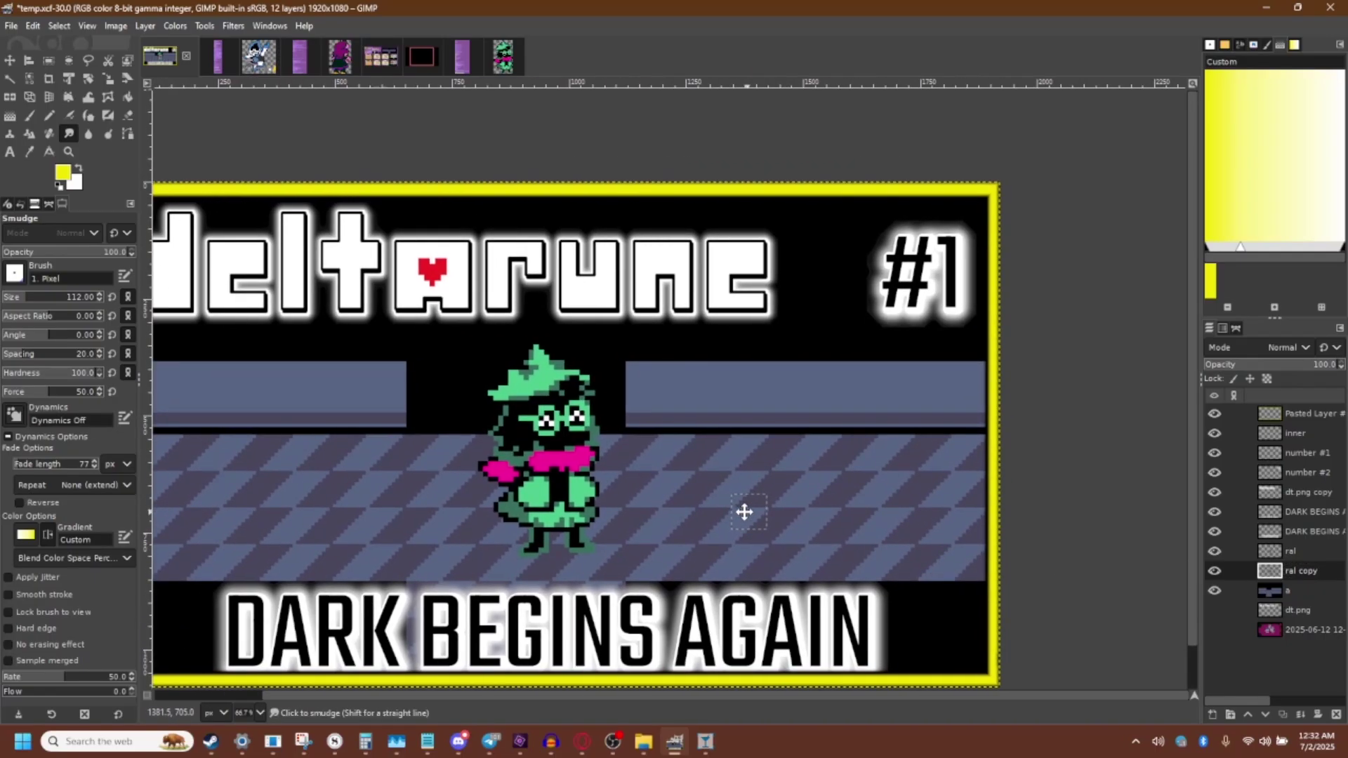
{"action": "scroll", "coordinate": [746, 514], "scroll_direction": "right", "scroll_amount": 2}
{"action": "mouse_move", "coordinate": [702, 744]}
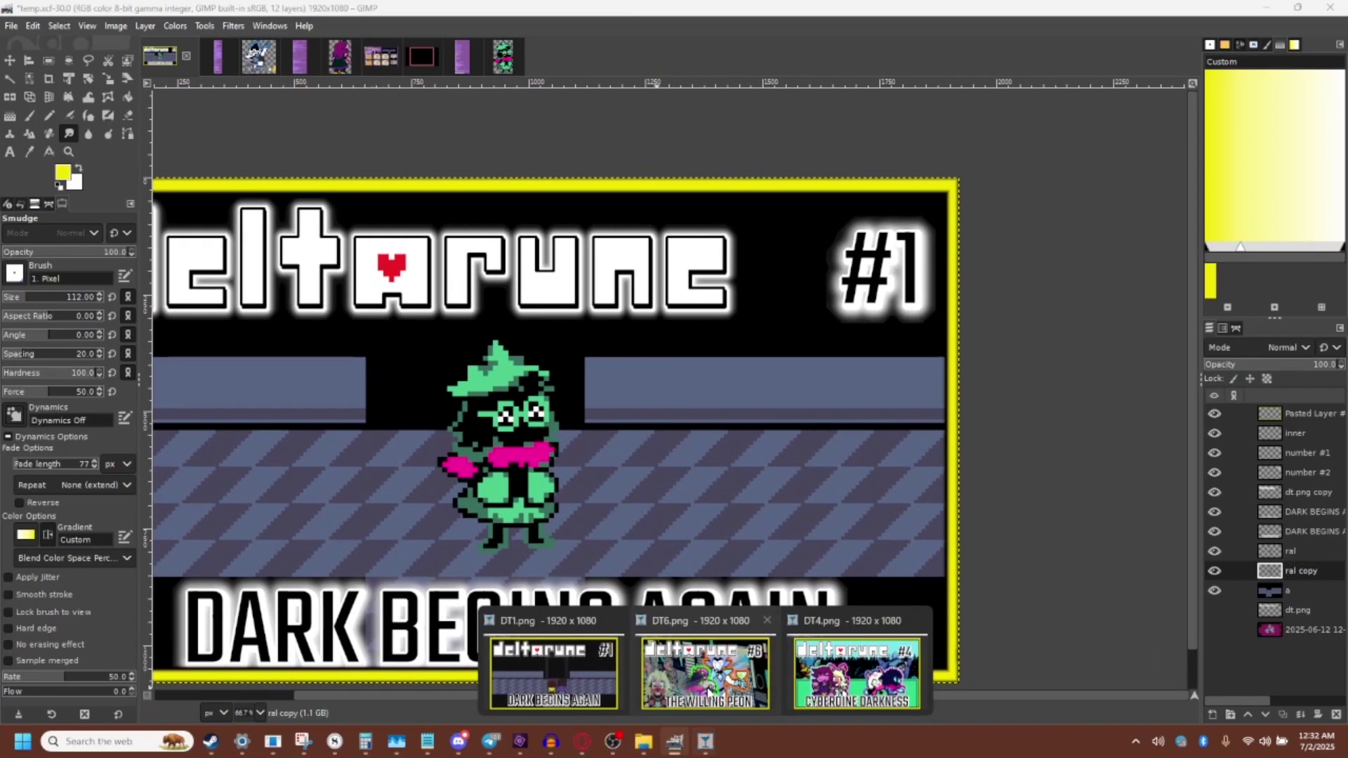
{"action": "left_click", "coordinate": [857, 677]}
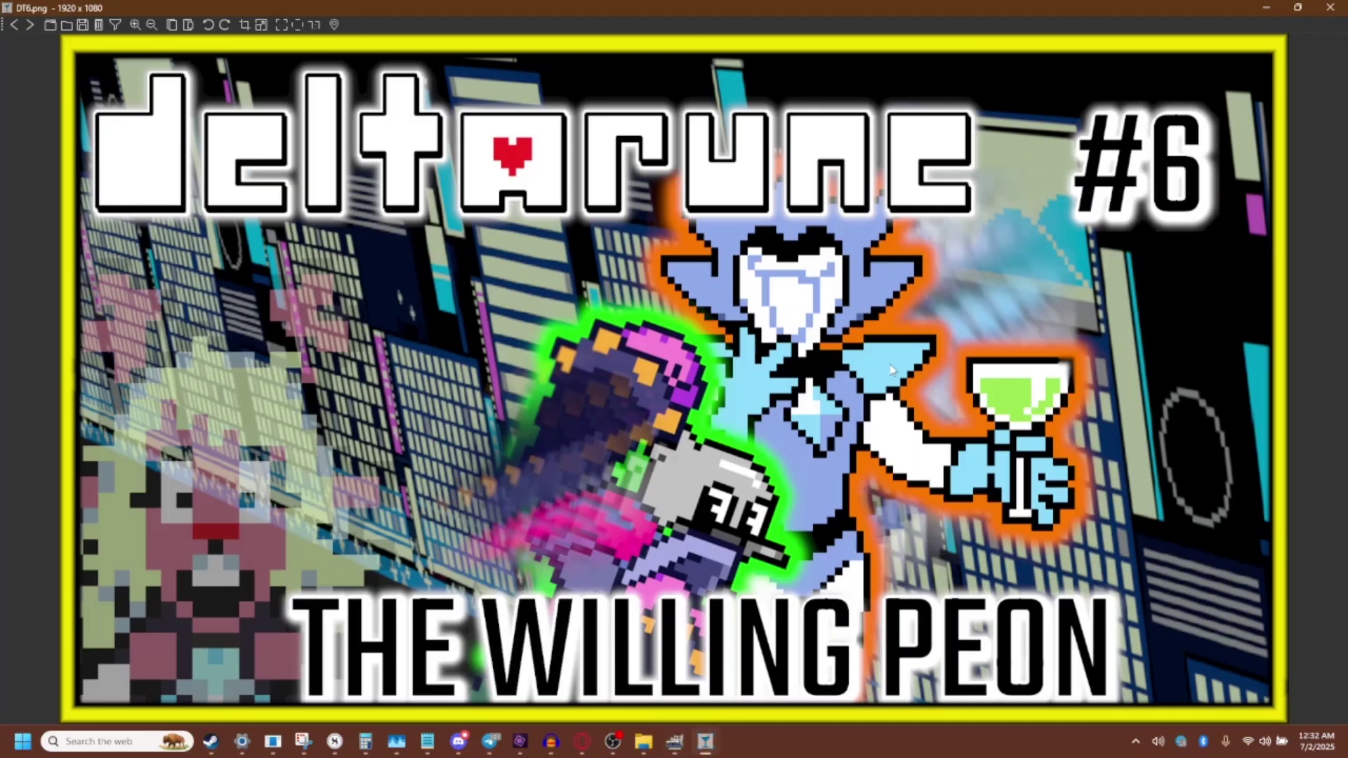
{"action": "left_click", "coordinate": [674, 741]}
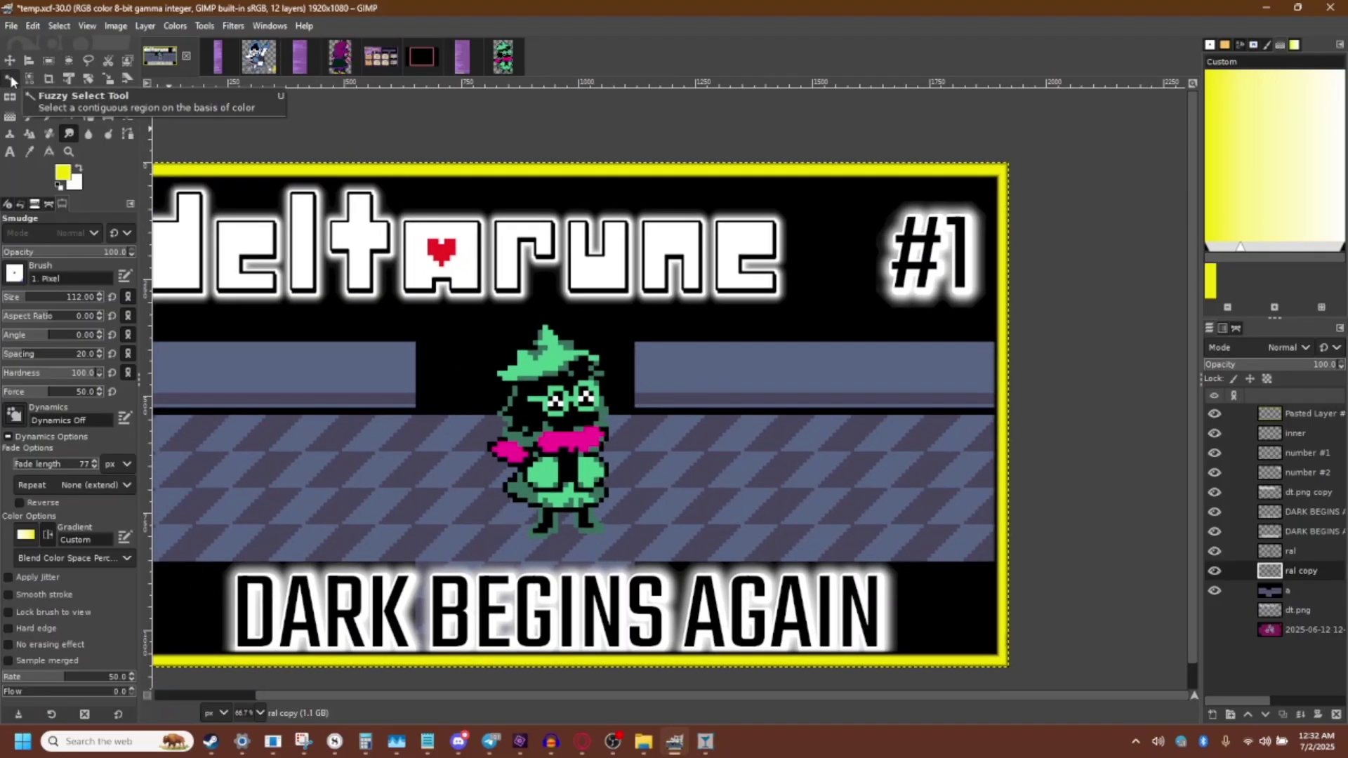
Step: Fuzzy-select Ralsei's sprite shape on the ral copy layer and zoom in to inspect it
{"action": "left_click", "coordinate": [11, 79]}
{"action": "left_click", "coordinate": [349, 327]}
{"action": "key", "text": "ctrl"}
{"action": "key", "text": "ctrl"}
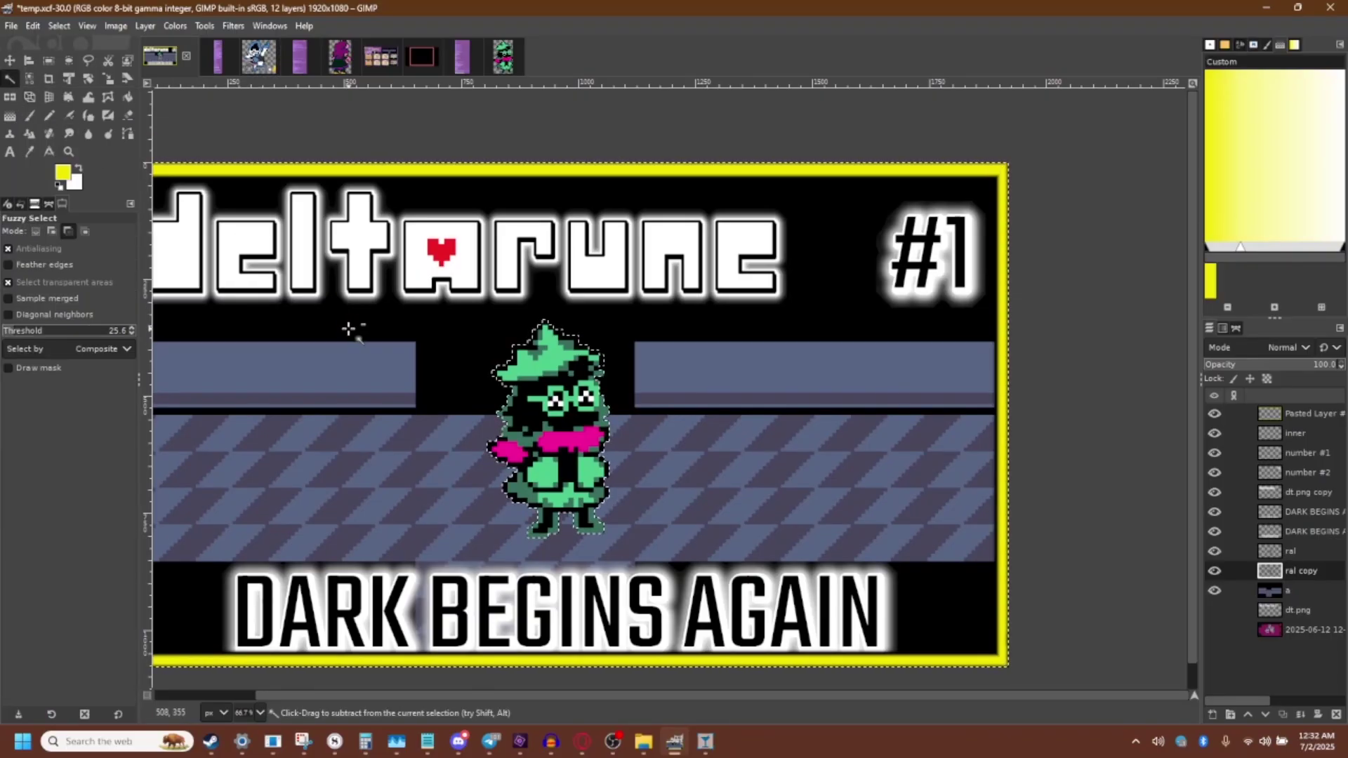
{"action": "scroll", "coordinate": [473, 370], "scroll_direction": "up", "scroll_amount": 1}
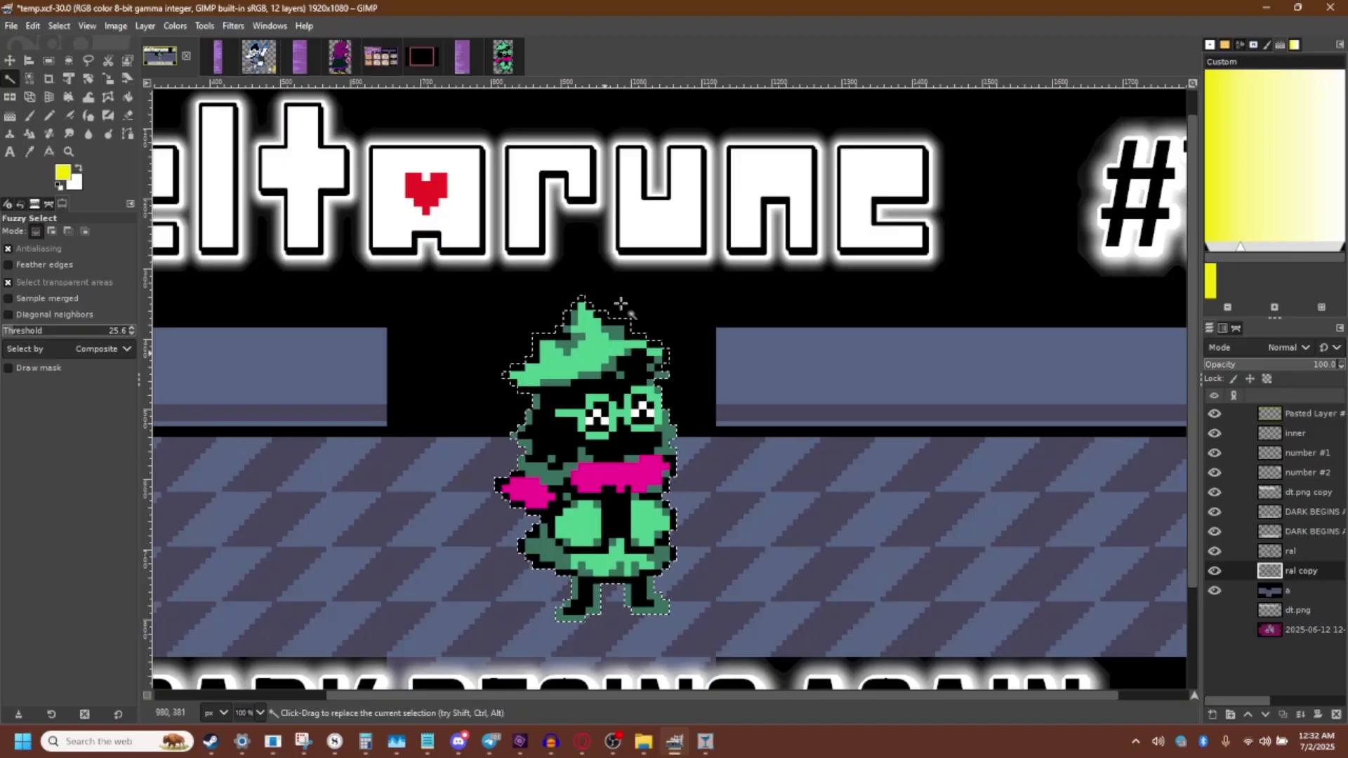
{"action": "scroll", "coordinate": [783, 469], "scroll_direction": "down", "scroll_amount": 3}
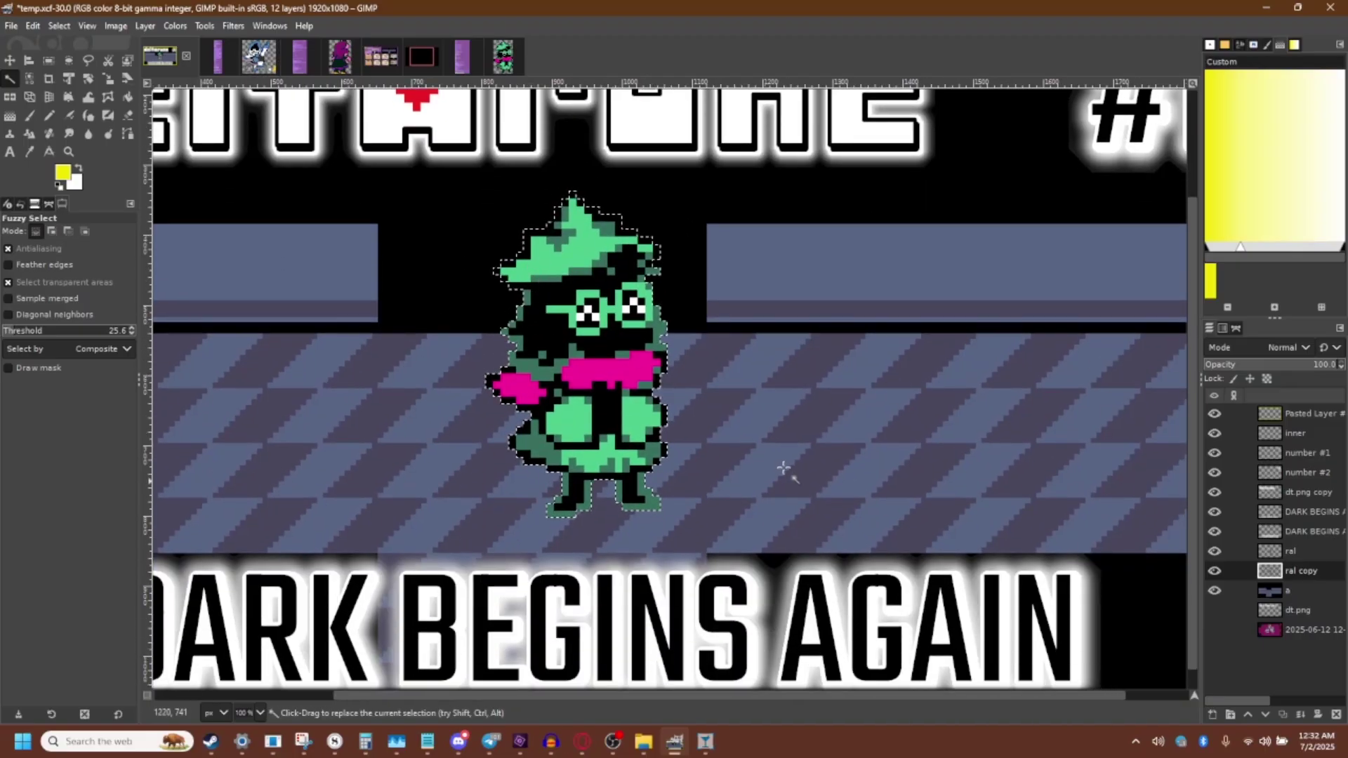
{"action": "scroll", "coordinate": [564, 279], "scroll_direction": "up", "scroll_amount": 2}
{"action": "scroll", "coordinate": [563, 280], "scroll_direction": "down", "scroll_amount": 1}
{"action": "scroll", "coordinate": [563, 280], "scroll_direction": "up", "scroll_amount": 1}
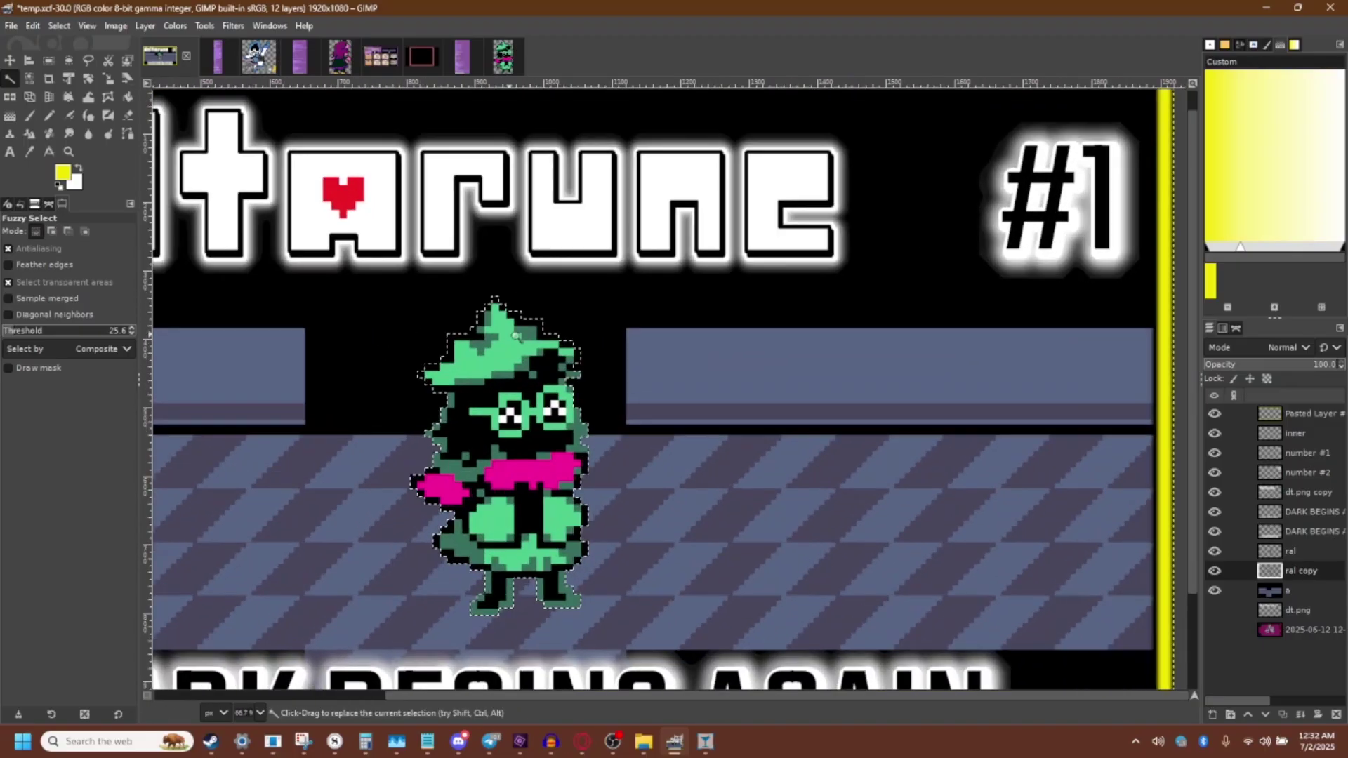
{"action": "scroll", "coordinate": [517, 383], "scroll_direction": "down", "scroll_amount": 1}
{"action": "scroll", "coordinate": [526, 383], "scroll_direction": "up", "scroll_amount": 3}
{"action": "scroll", "coordinate": [535, 239], "scroll_direction": "down", "scroll_amount": 2}
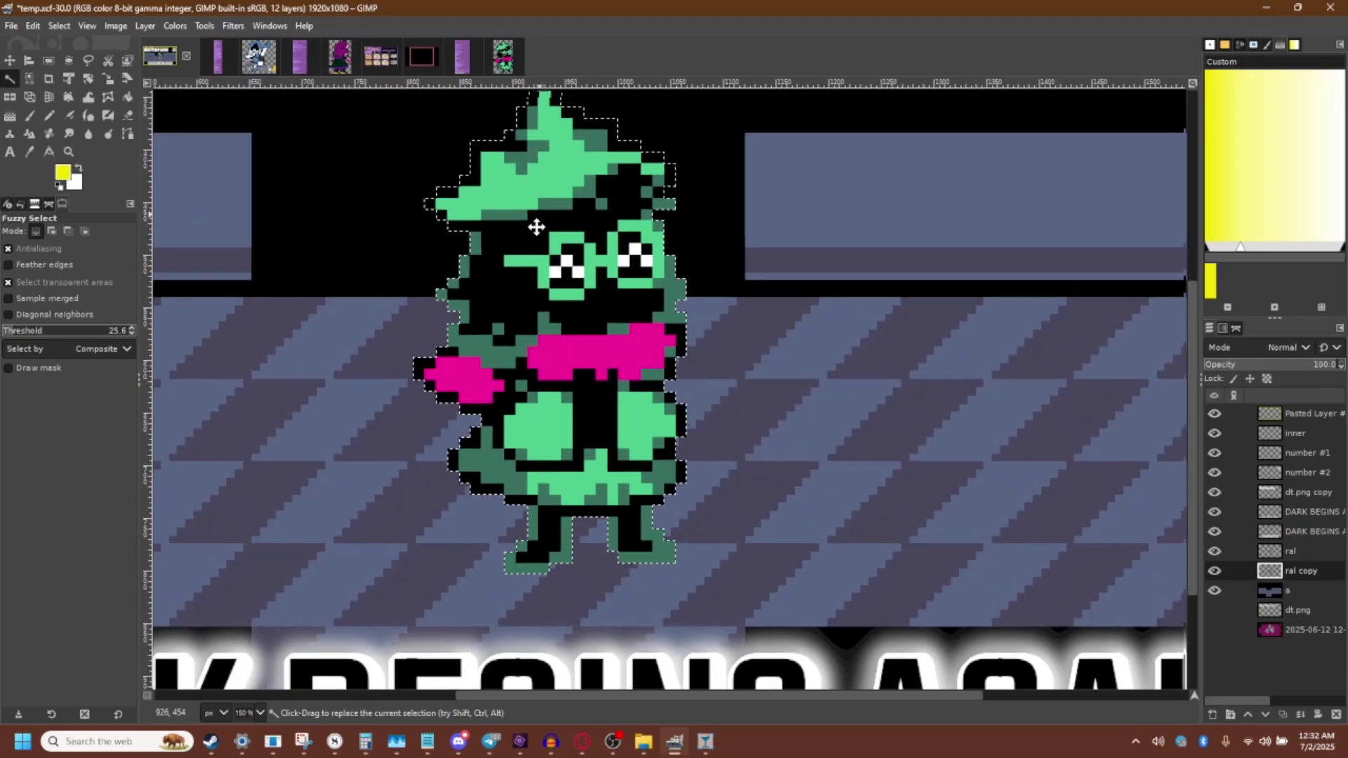
{"action": "scroll", "coordinate": [535, 262], "scroll_direction": "down", "scroll_amount": 1}
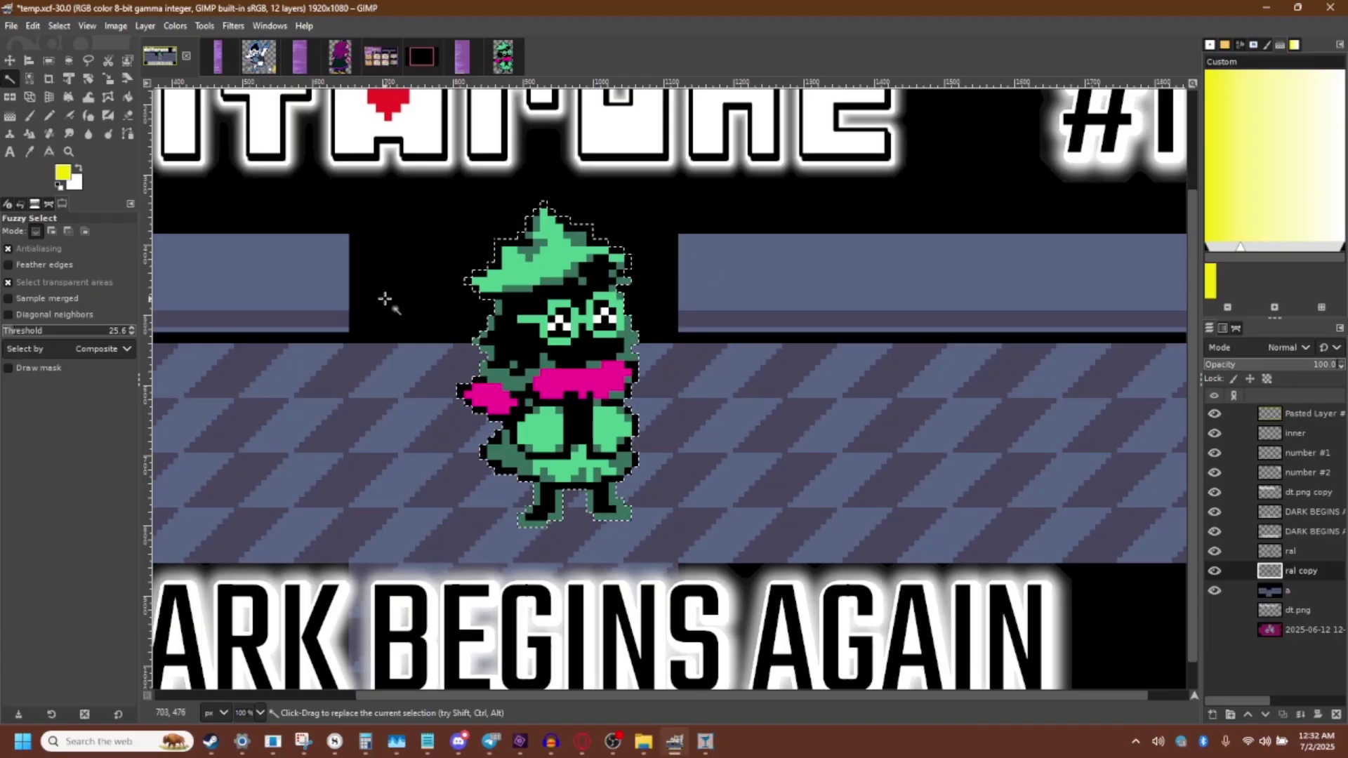
Step: Briefly deselect, then restore the Ralsei selection with undo
{"action": "key", "text": "ctrl+shift+a"}
{"action": "key", "text": "ctrl+z"}
{"action": "scroll", "coordinate": [384, 299], "scroll_direction": "down", "scroll_amount": 1}
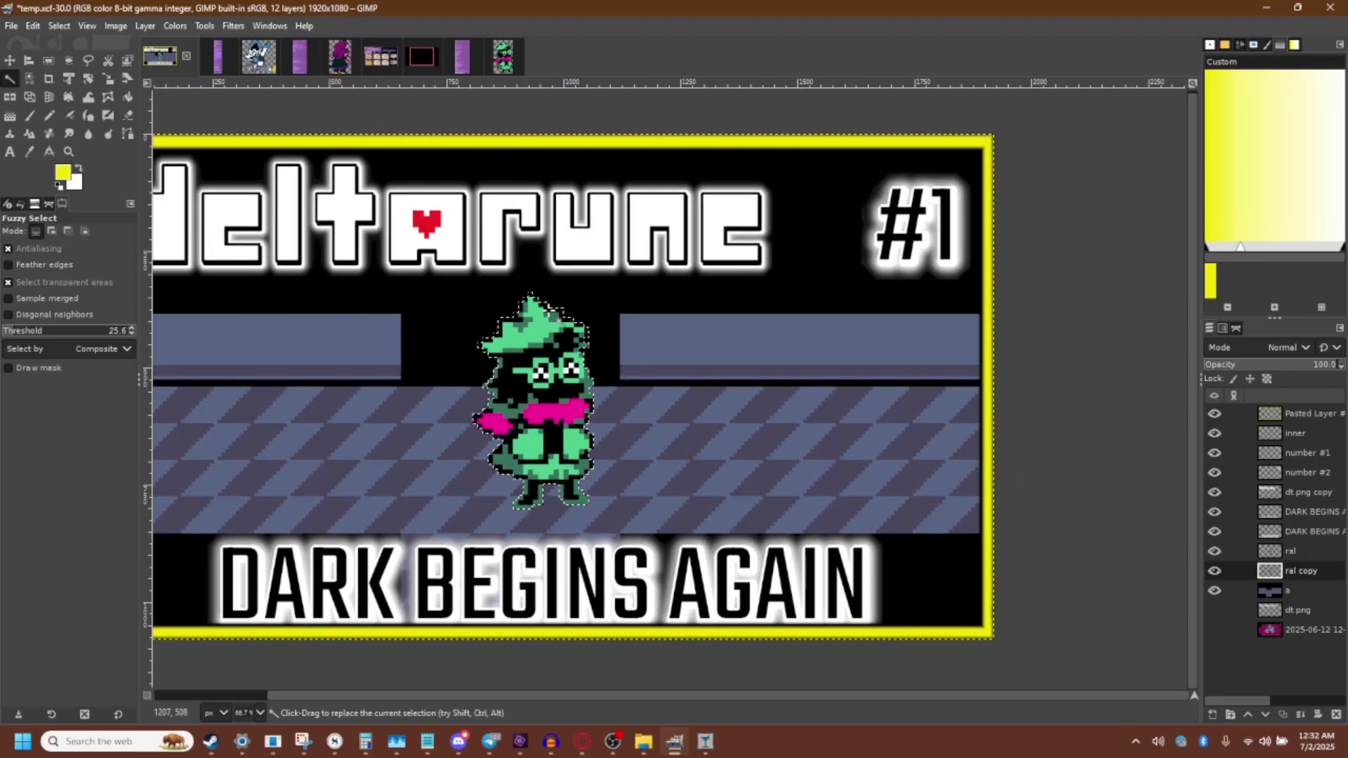
{"action": "left_click", "coordinate": [33, 26]}
Step: Grow the Ralsei selection by 10 px, then make the ral layer active
{"action": "mouse_move", "coordinate": [59, 26]}
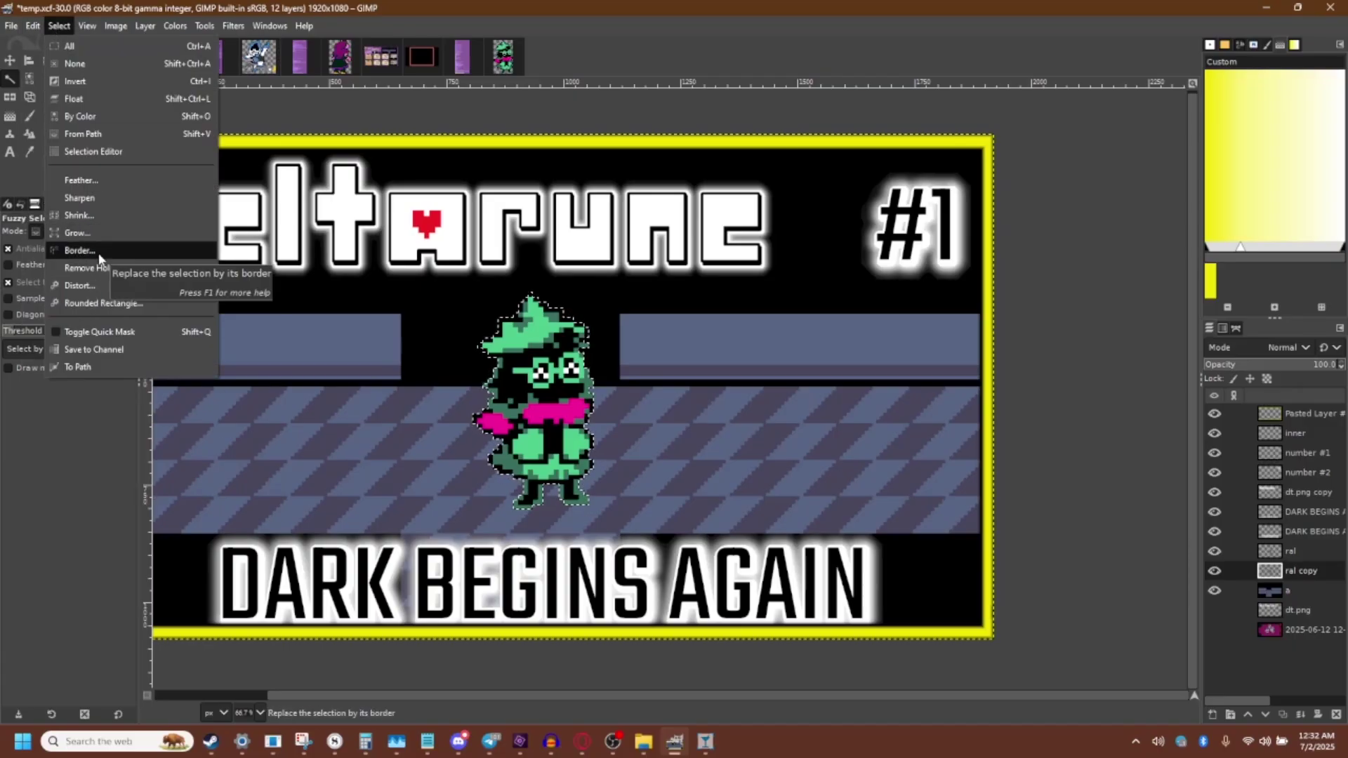
{"action": "left_click", "coordinate": [115, 234]}
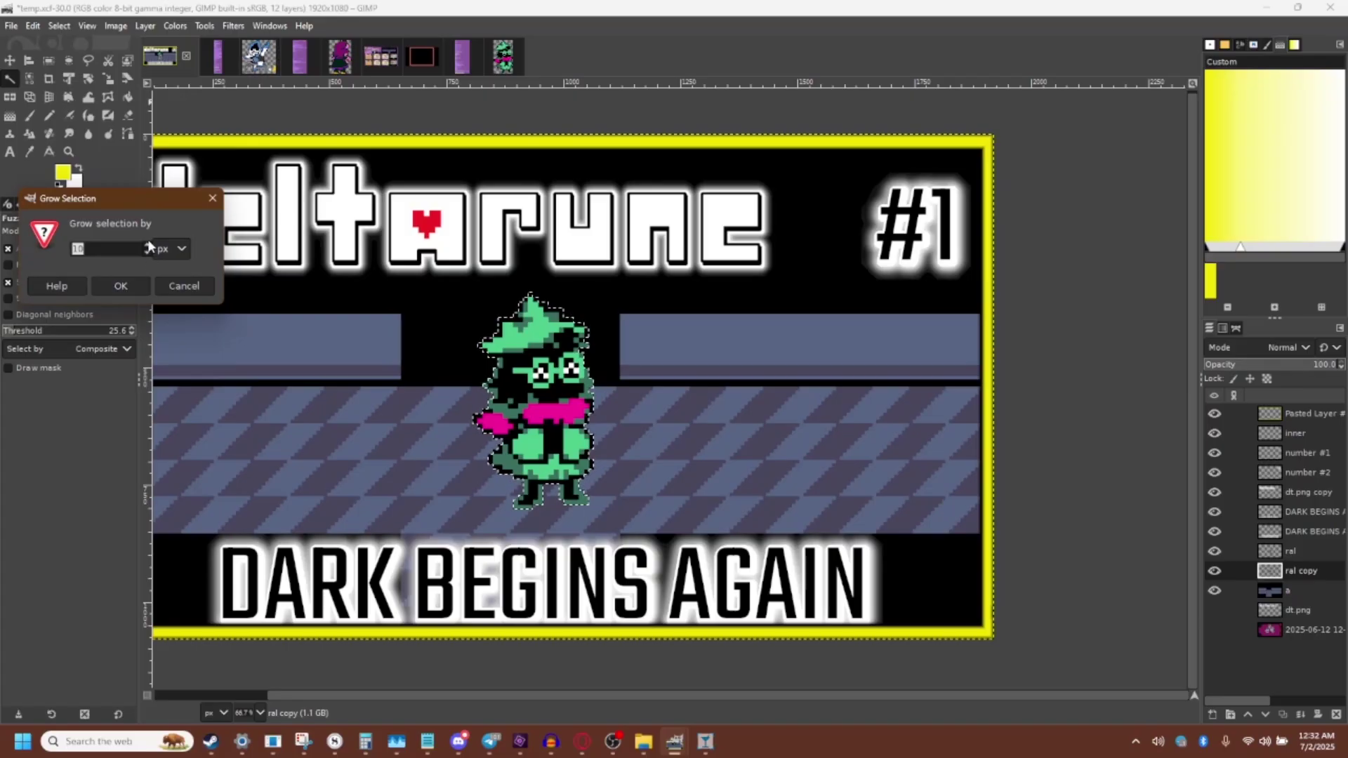
{"action": "left_click", "coordinate": [120, 284]}
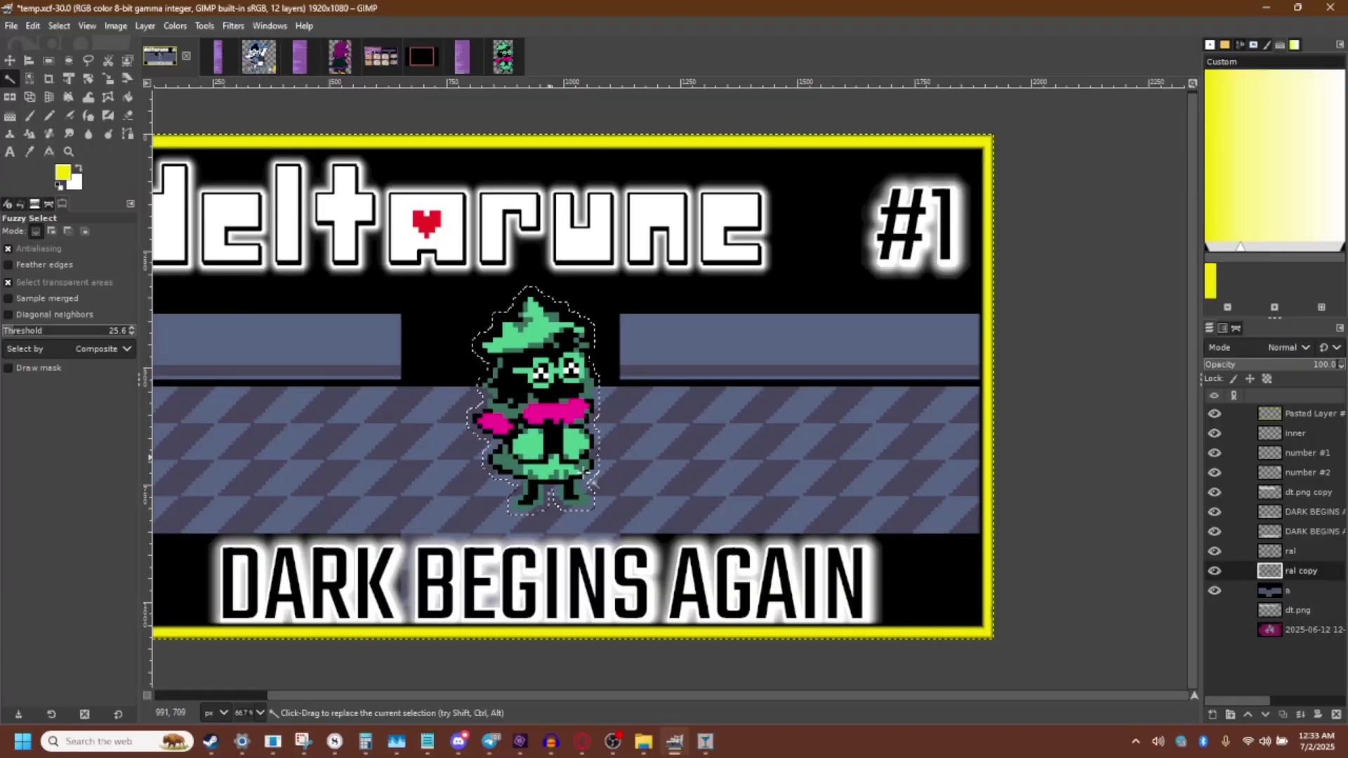
{"action": "left_click", "coordinate": [1290, 551]}
Step: Try bucket-filling the grown selection yellow on the wrong layer, undoing each attempt
{"action": "key", "text": "shift+b"}
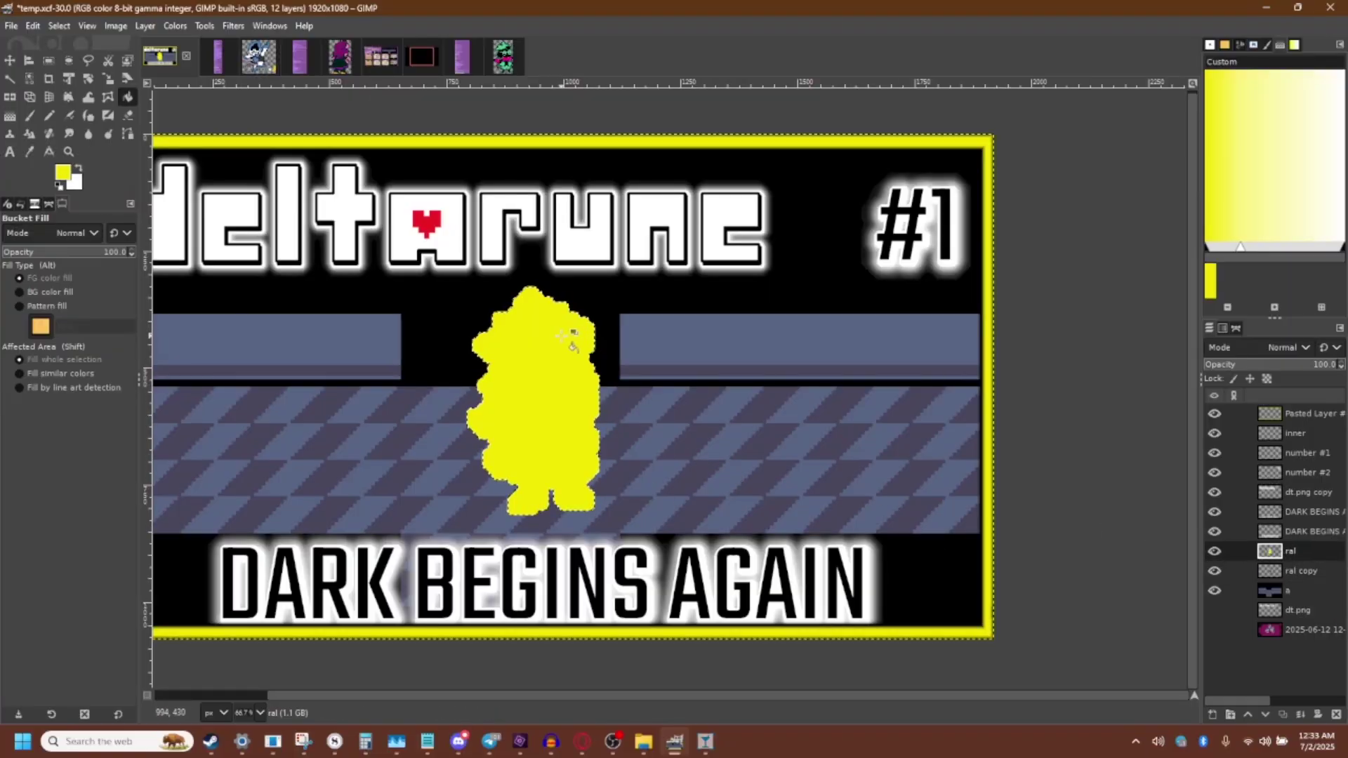
{"action": "key", "text": "ctrl+z"}
{"action": "scroll", "coordinate": [561, 336], "scroll_direction": "up", "scroll_amount": 2}
{"action": "scroll", "coordinate": [534, 295], "scroll_direction": "down", "scroll_amount": 1}
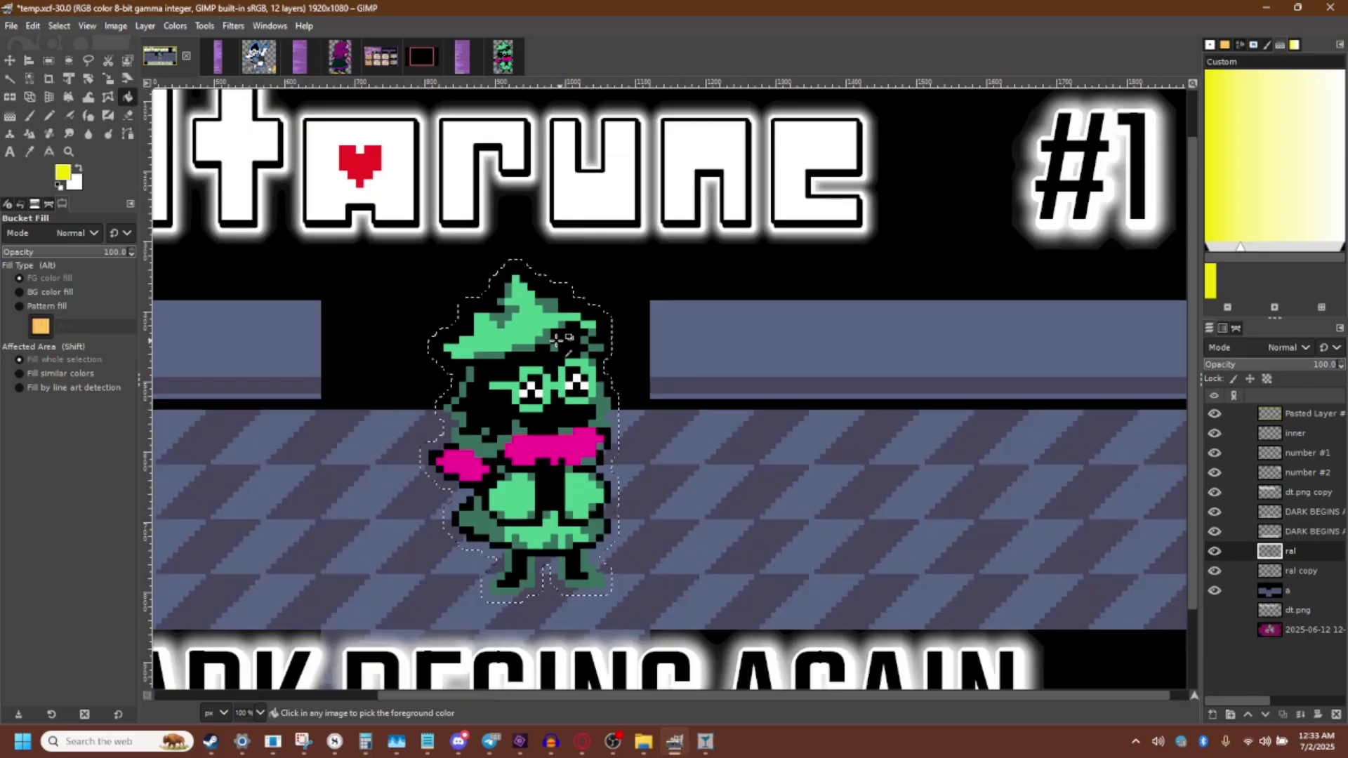
{"action": "left_click", "coordinate": [520, 276]}
{"action": "key", "text": "ctrl+z"}
{"action": "scroll", "coordinate": [520, 277], "scroll_direction": "up", "scroll_amount": 2}
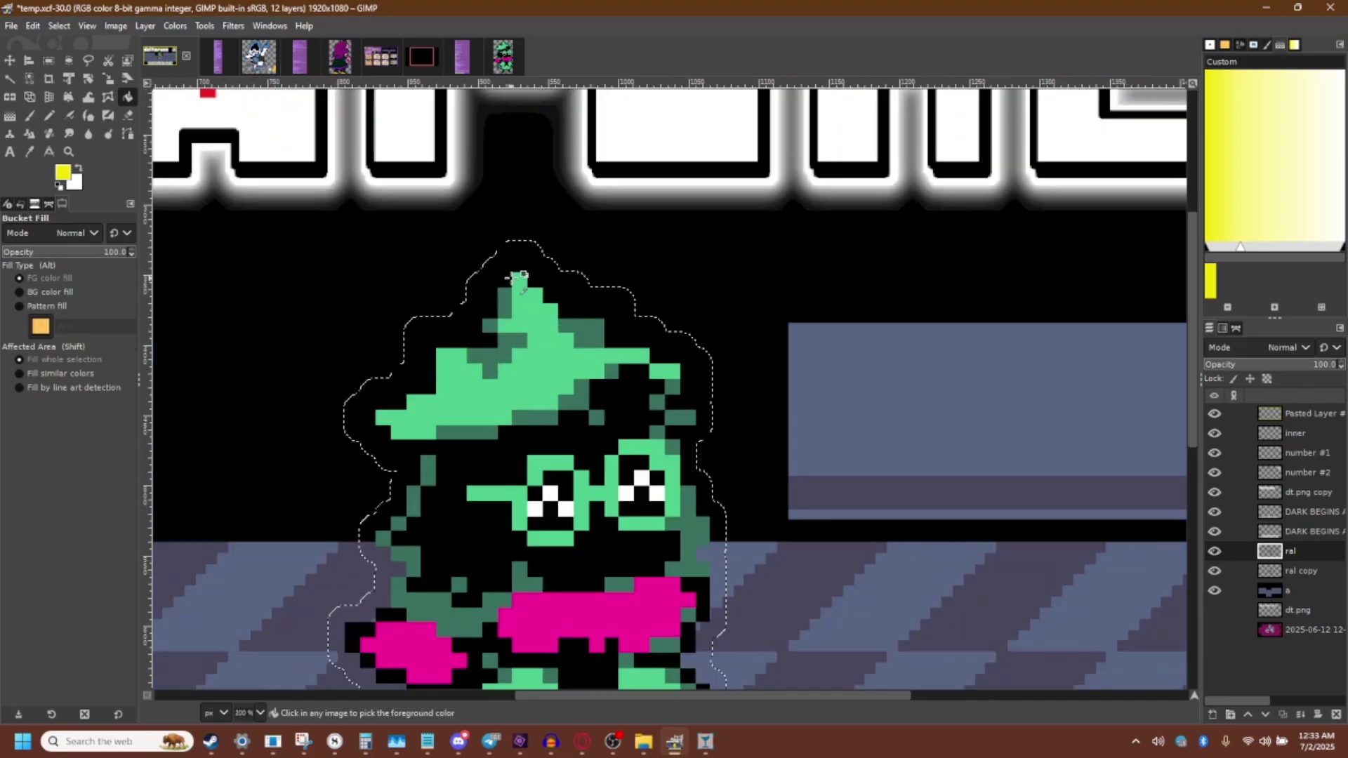
{"action": "scroll", "coordinate": [520, 277], "scroll_direction": "up", "scroll_amount": 1}
{"action": "left_click", "coordinate": [519, 279]}
{"action": "key", "text": "ctrl+z"}
Step: Bucket-fill the grown selection with yellow on the ral copy layer
{"action": "left_click", "coordinate": [1296, 571]}
{"action": "left_click", "coordinate": [545, 471]}
{"action": "scroll", "coordinate": [545, 471], "scroll_direction": "down", "scroll_amount": 3}
{"action": "scroll", "coordinate": [546, 471], "scroll_direction": "up", "scroll_amount": 2}
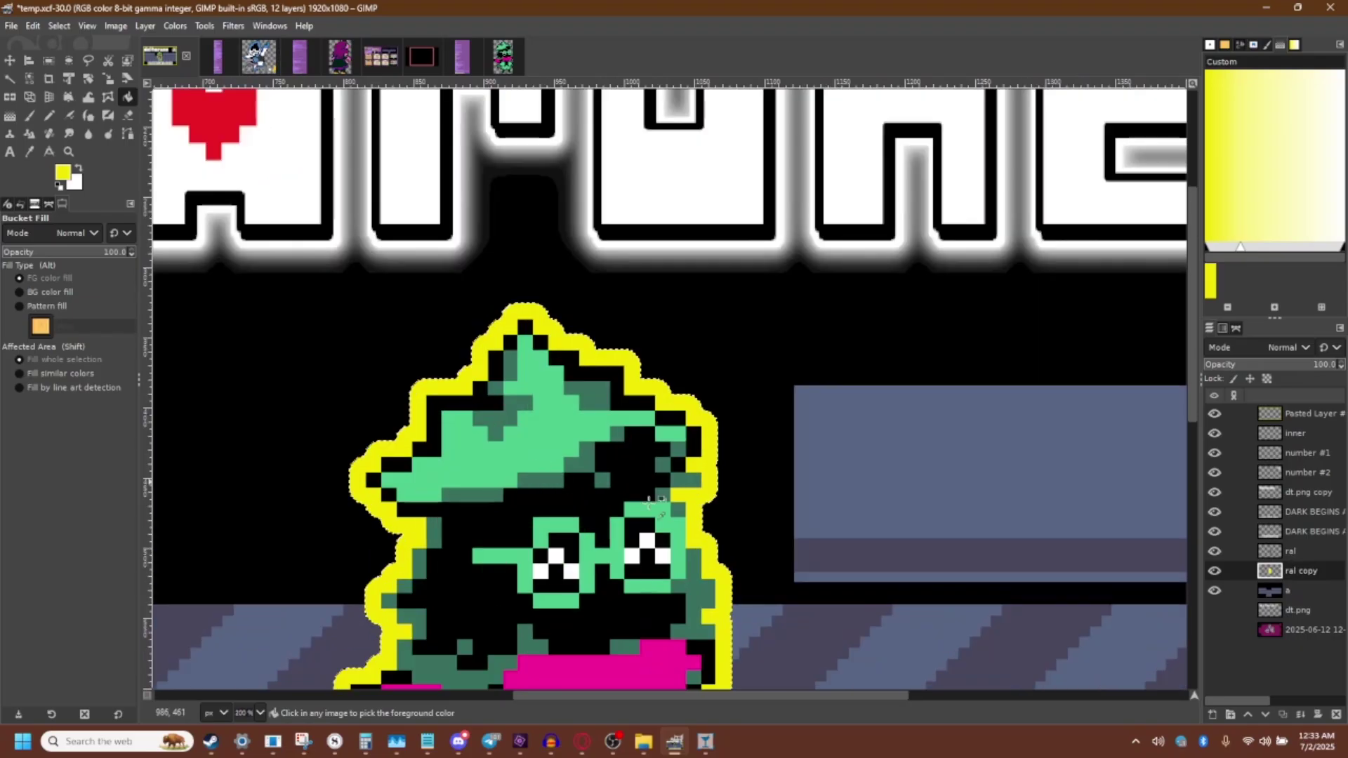
Step: Toggle the ral layer to check the yellow outline, leaving it visible on top
{"action": "left_click", "coordinate": [1215, 551]}
{"action": "scroll", "coordinate": [532, 412], "scroll_direction": "down", "scroll_amount": 6}
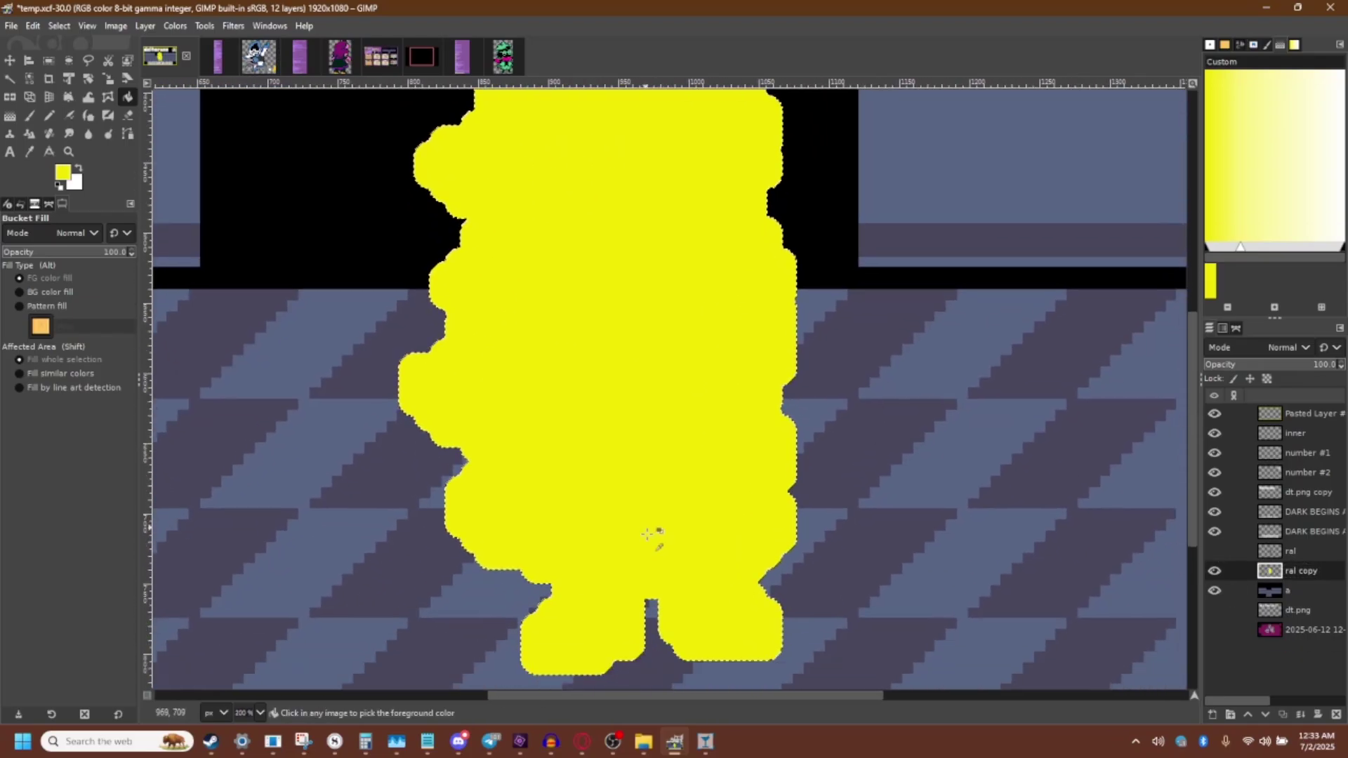
{"action": "scroll", "coordinate": [647, 533], "scroll_direction": "down", "scroll_amount": 2}
{"action": "scroll", "coordinate": [710, 196], "scroll_direction": "up", "scroll_amount": 1}
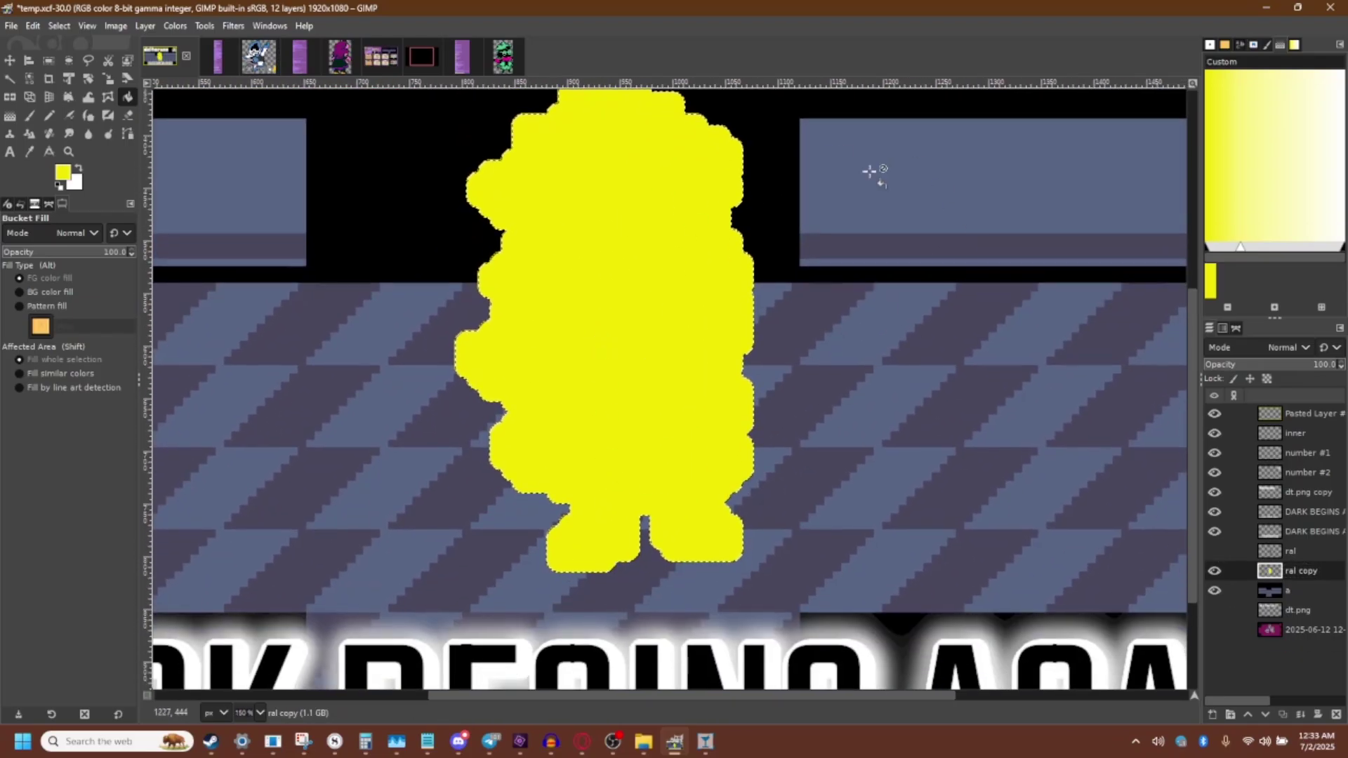
{"action": "left_click", "coordinate": [1213, 551]}
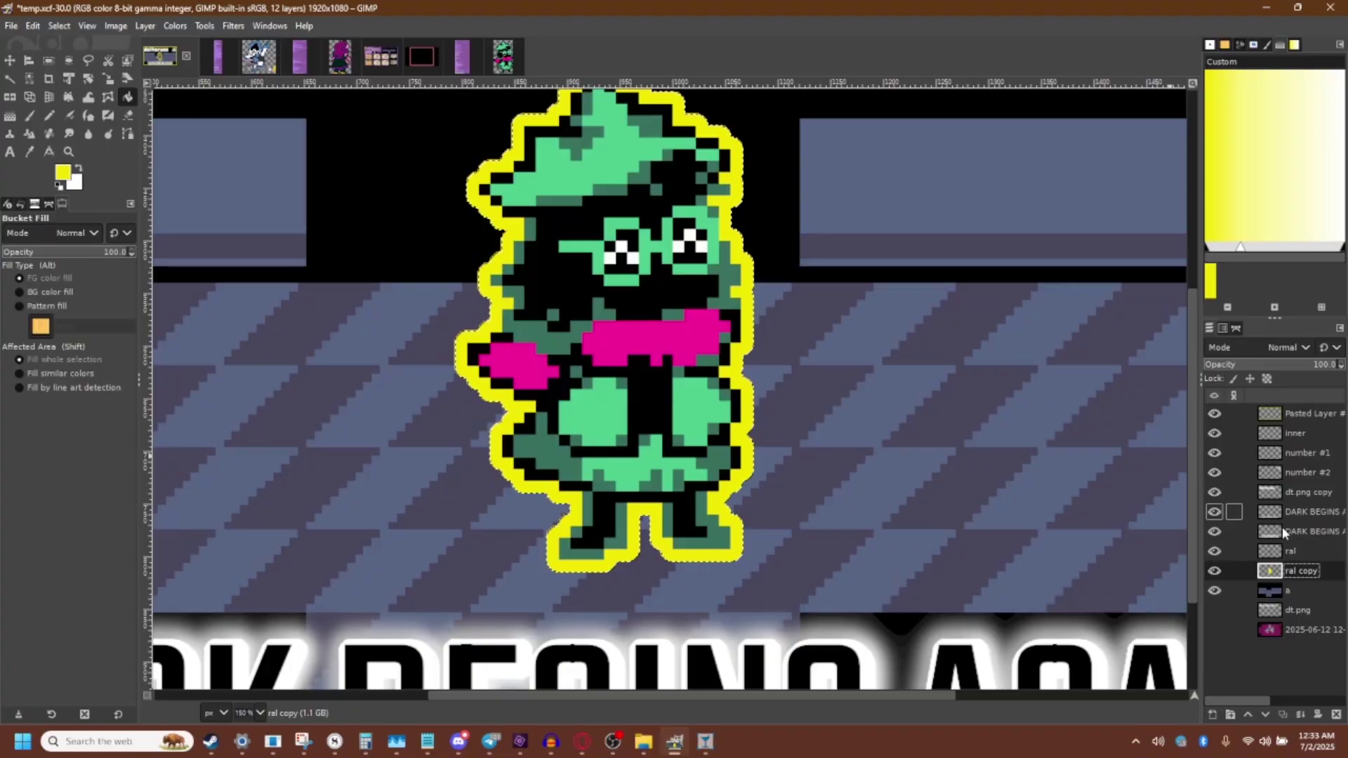
{"action": "left_click", "coordinate": [1211, 549]}
{"action": "left_click", "coordinate": [1211, 548]}
{"action": "left_click", "coordinate": [1211, 547]}
{"action": "scroll", "coordinate": [806, 503], "scroll_direction": "down", "scroll_amount": 2}
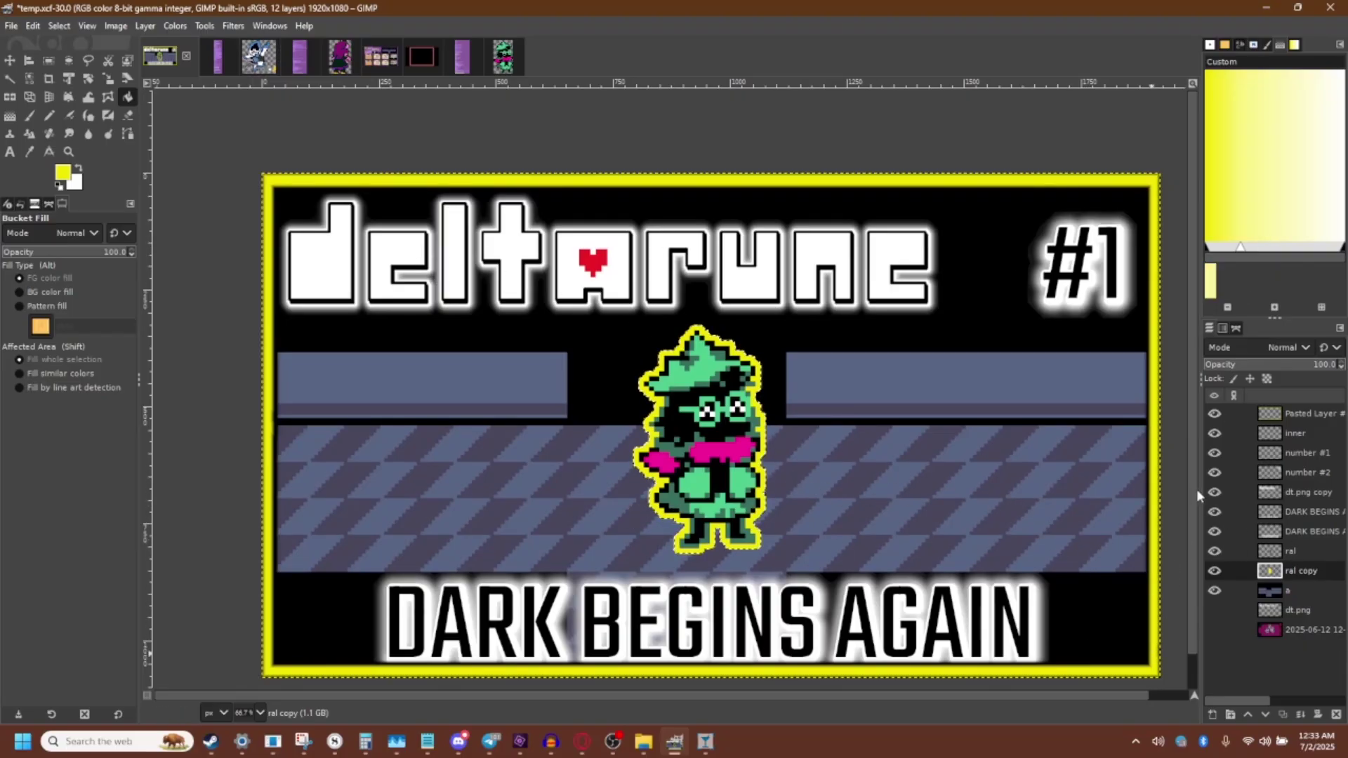
Step: Hide the dt.png copy, number #1, number #2 and both DARK BEGINS AGAIN layers
{"action": "left_click", "coordinate": [1215, 492]}
{"action": "left_click", "coordinate": [1215, 473]}
{"action": "left_click", "coordinate": [1214, 453]}
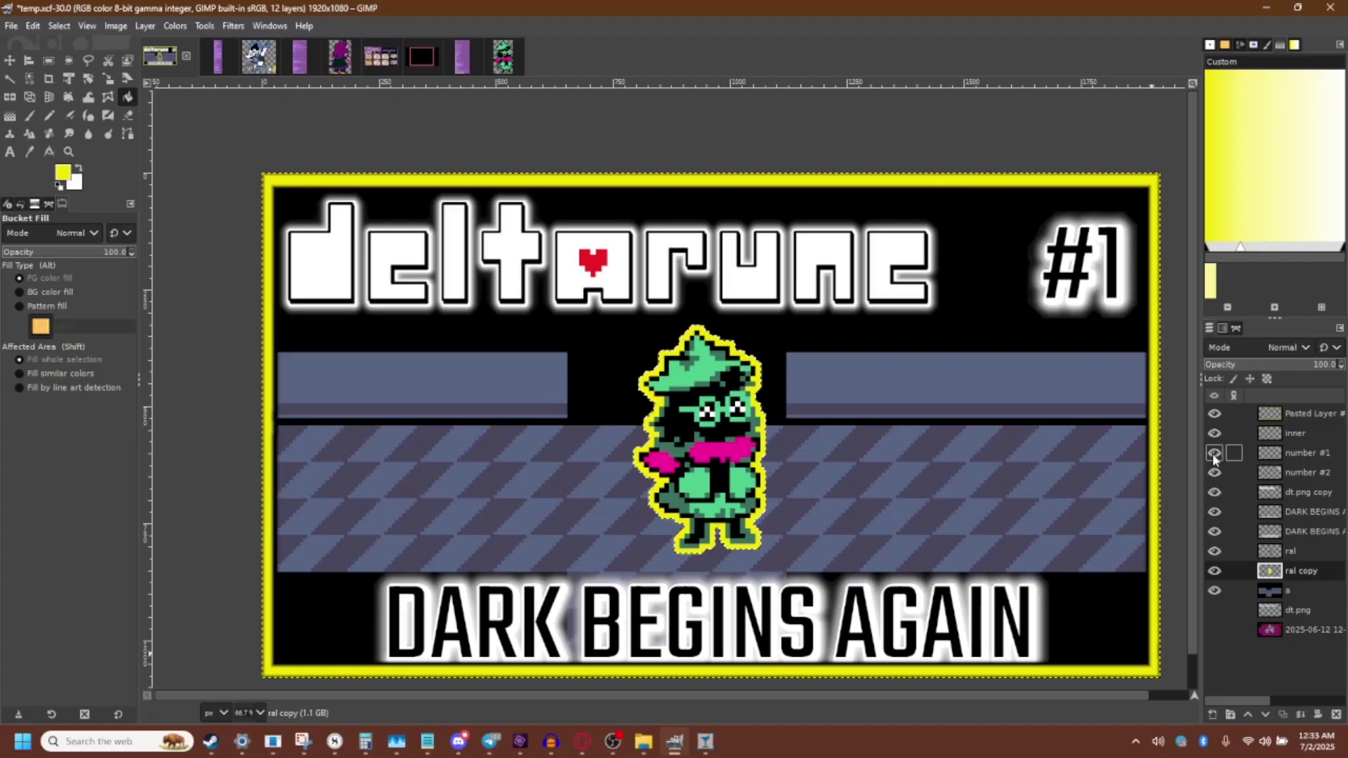
{"action": "left_click", "coordinate": [1214, 492]}
{"action": "left_click", "coordinate": [1215, 512]}
{"action": "left_click", "coordinate": [1214, 532]}
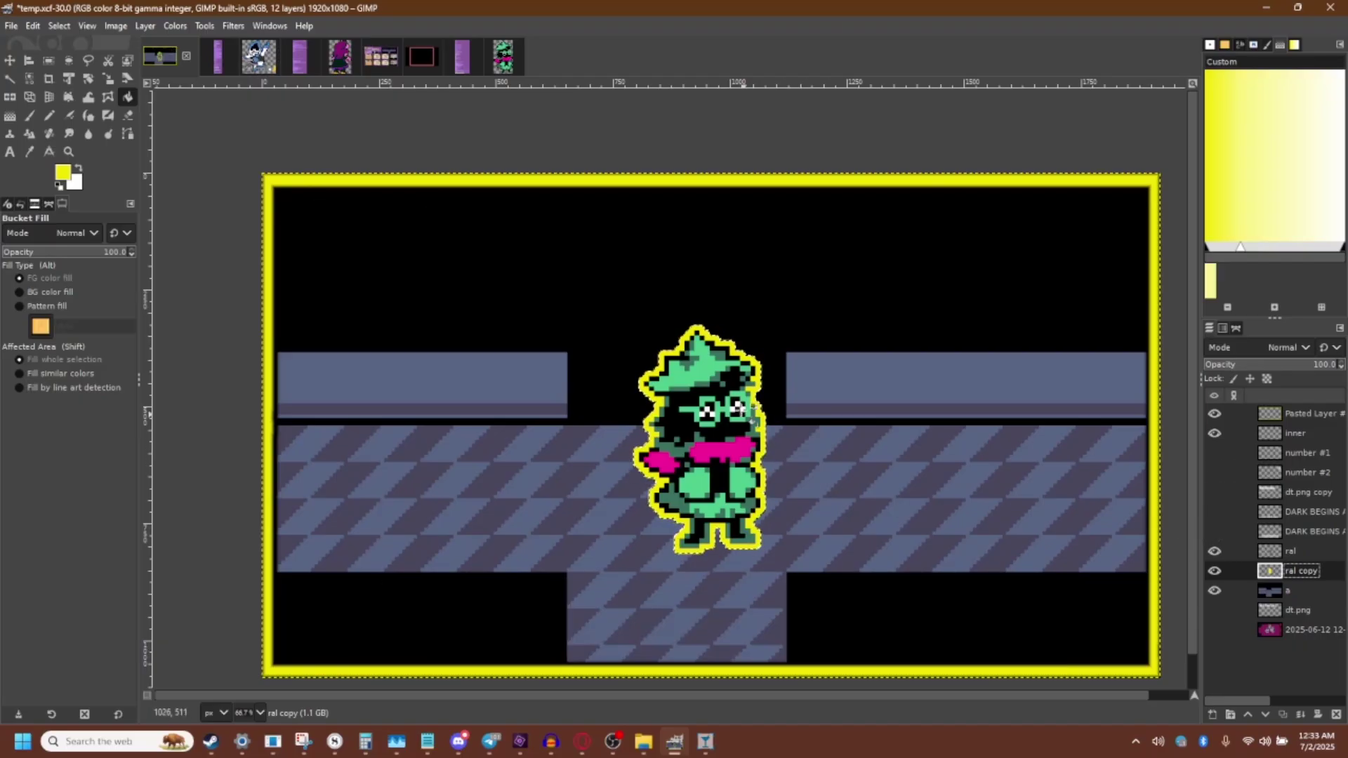
{"action": "scroll", "coordinate": [702, 435], "scroll_direction": "up", "scroll_amount": 1}
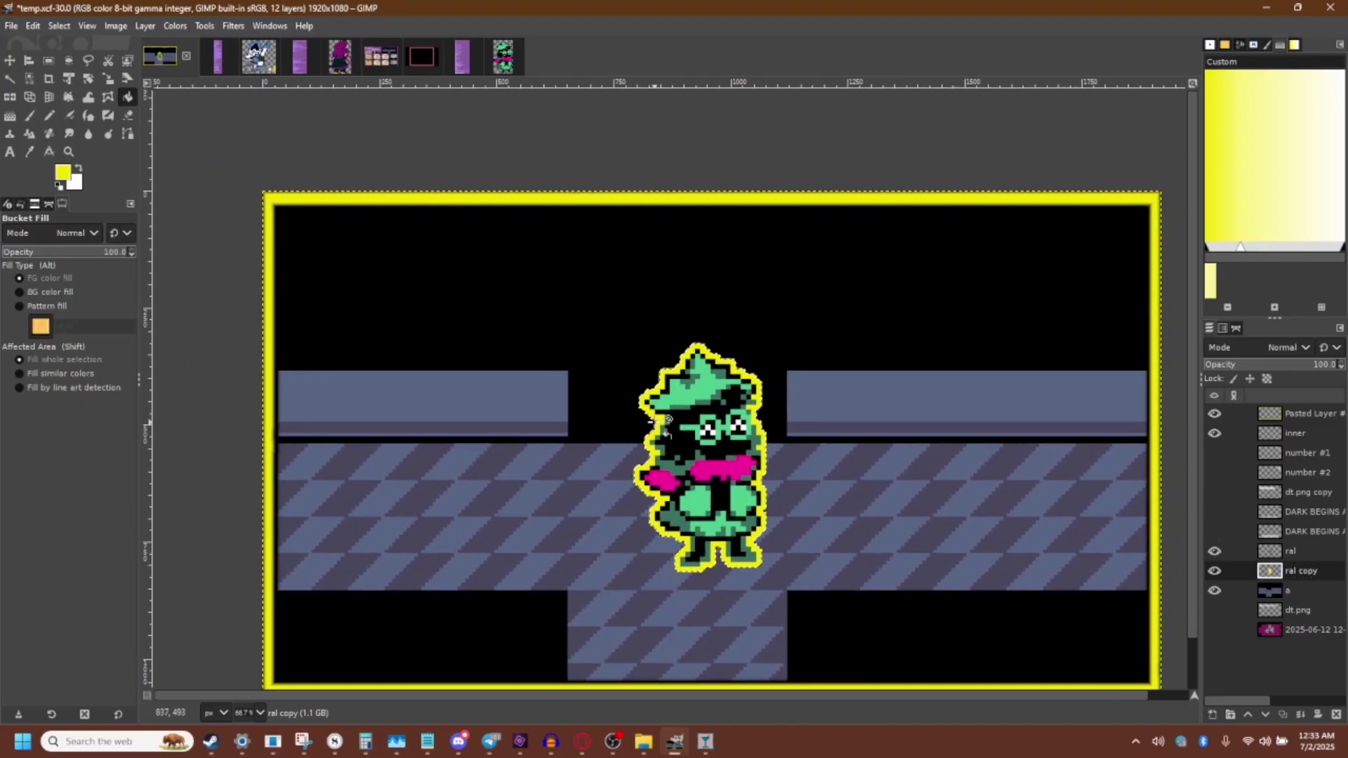
{"action": "scroll", "coordinate": [733, 447], "scroll_direction": "up", "scroll_amount": 2, "text": "ctrl"}
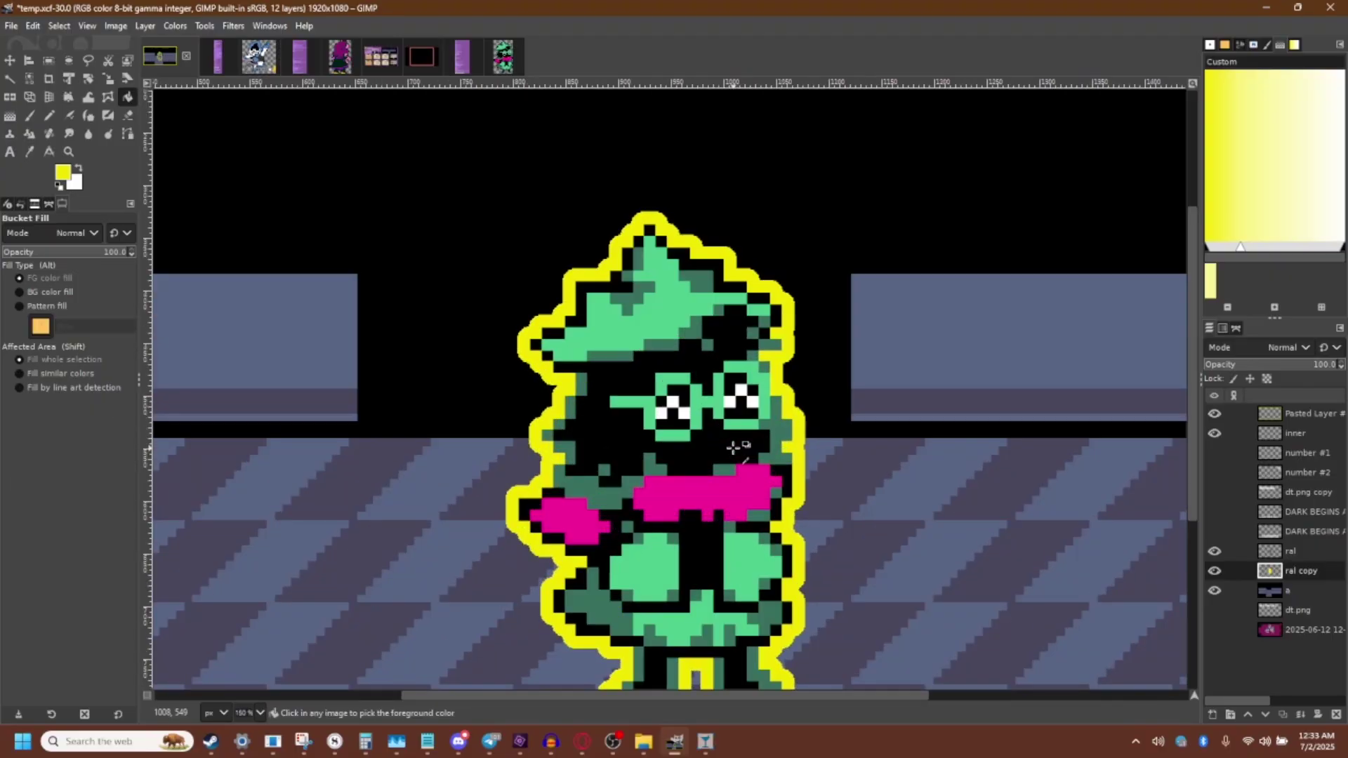
{"action": "scroll", "coordinate": [734, 447], "scroll_direction": "down", "scroll_amount": 1, "text": "ctrl"}
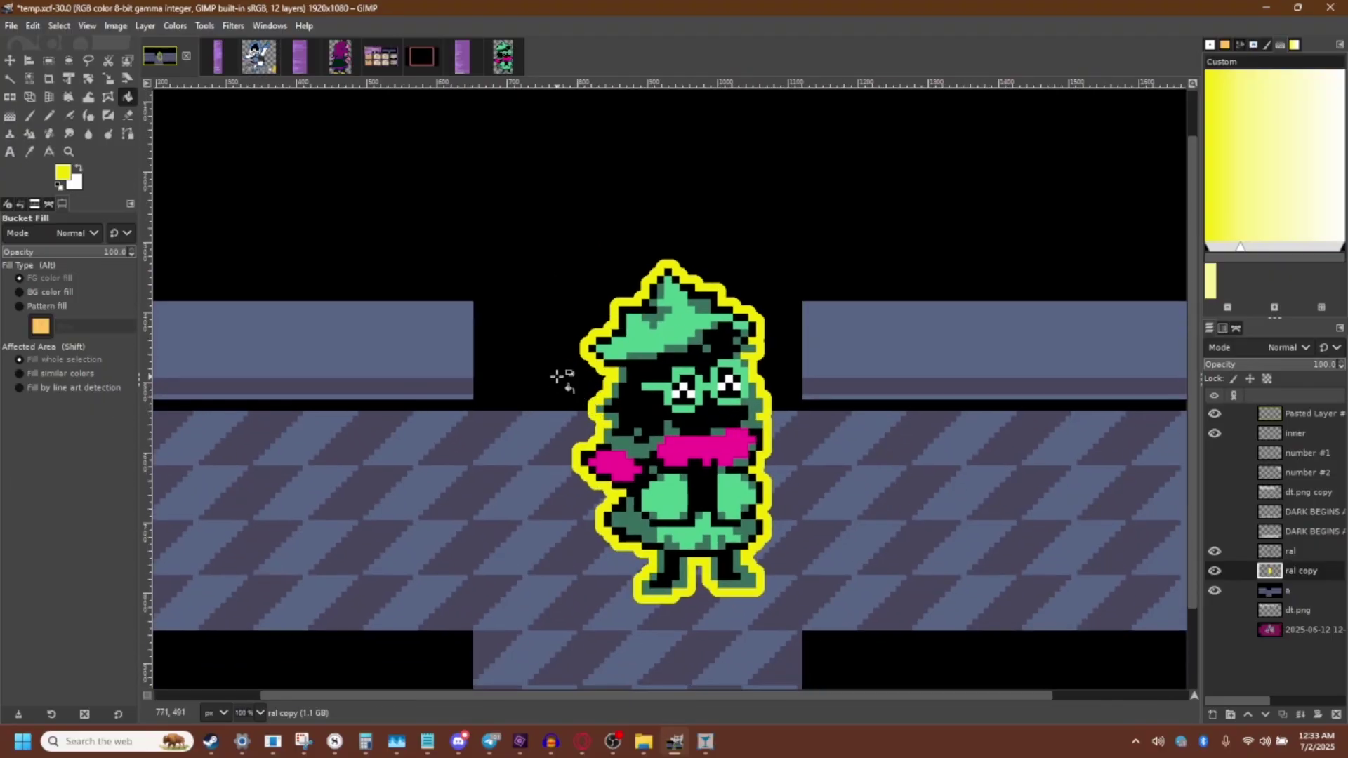
Step: Check the DT6.png episode 6 thumbnail for reference, then return to GIMP
{"action": "left_click", "coordinate": [680, 749]}
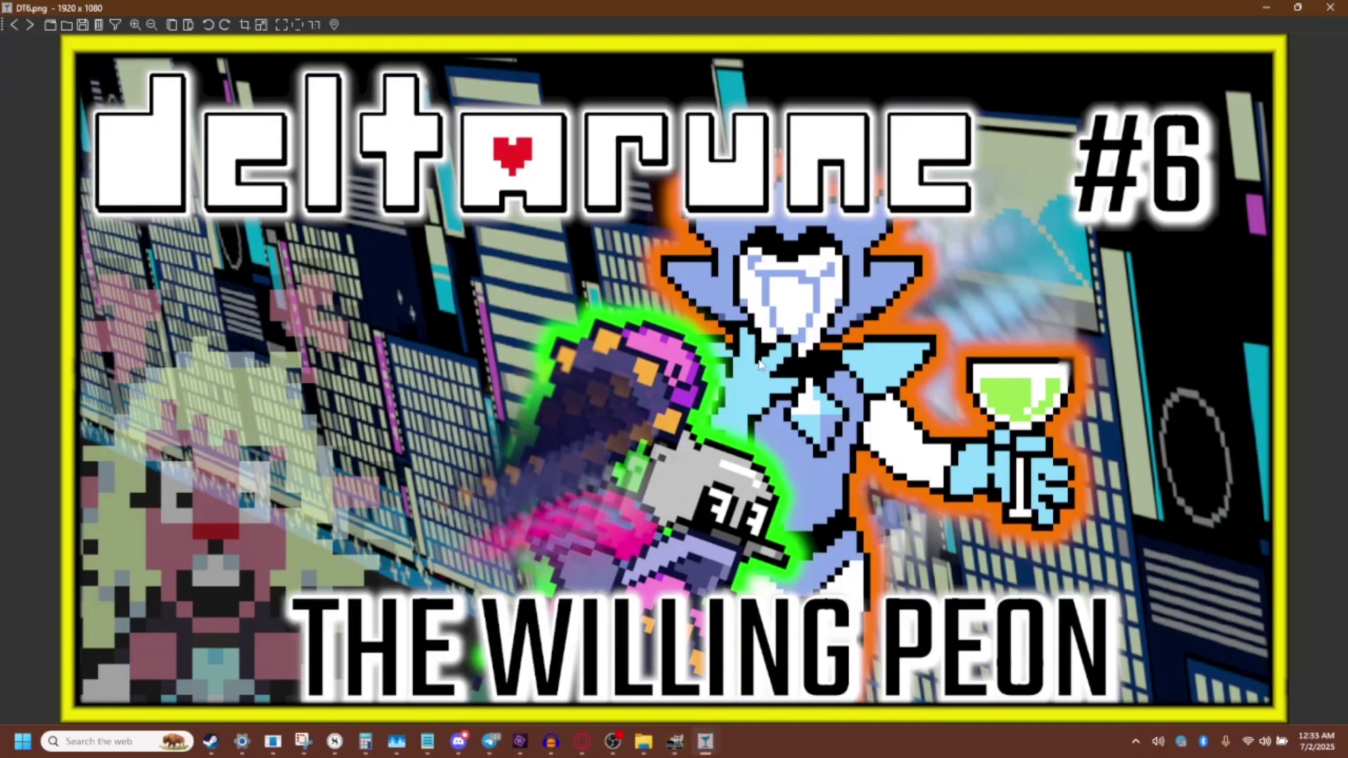
{"action": "left_click", "coordinate": [674, 743]}
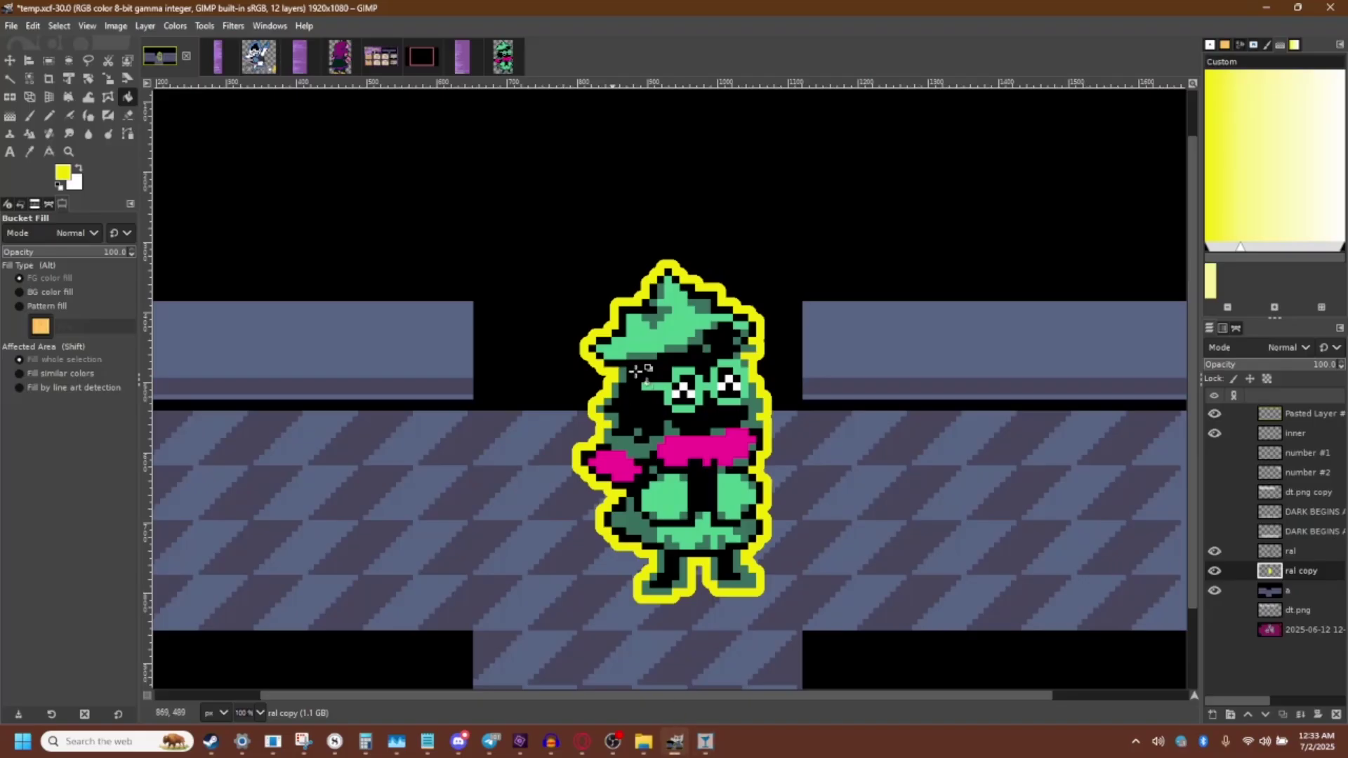
{"action": "left_click", "coordinate": [233, 26]}
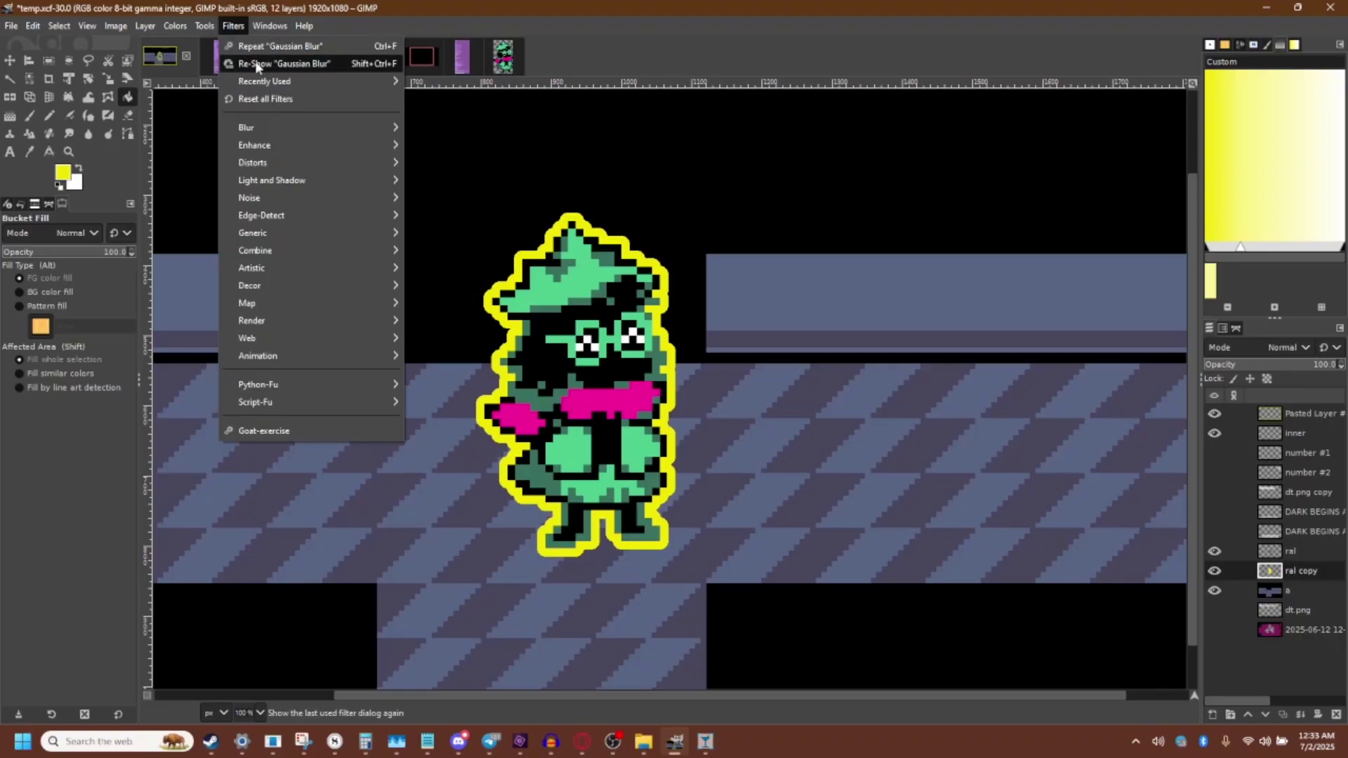
Step: Preview a 1.50 Gaussian Blur on ral copy, cancel it, and show the dt.png copy logo
{"action": "mouse_move", "coordinate": [279, 132]}
{"action": "left_click", "coordinate": [421, 145]}
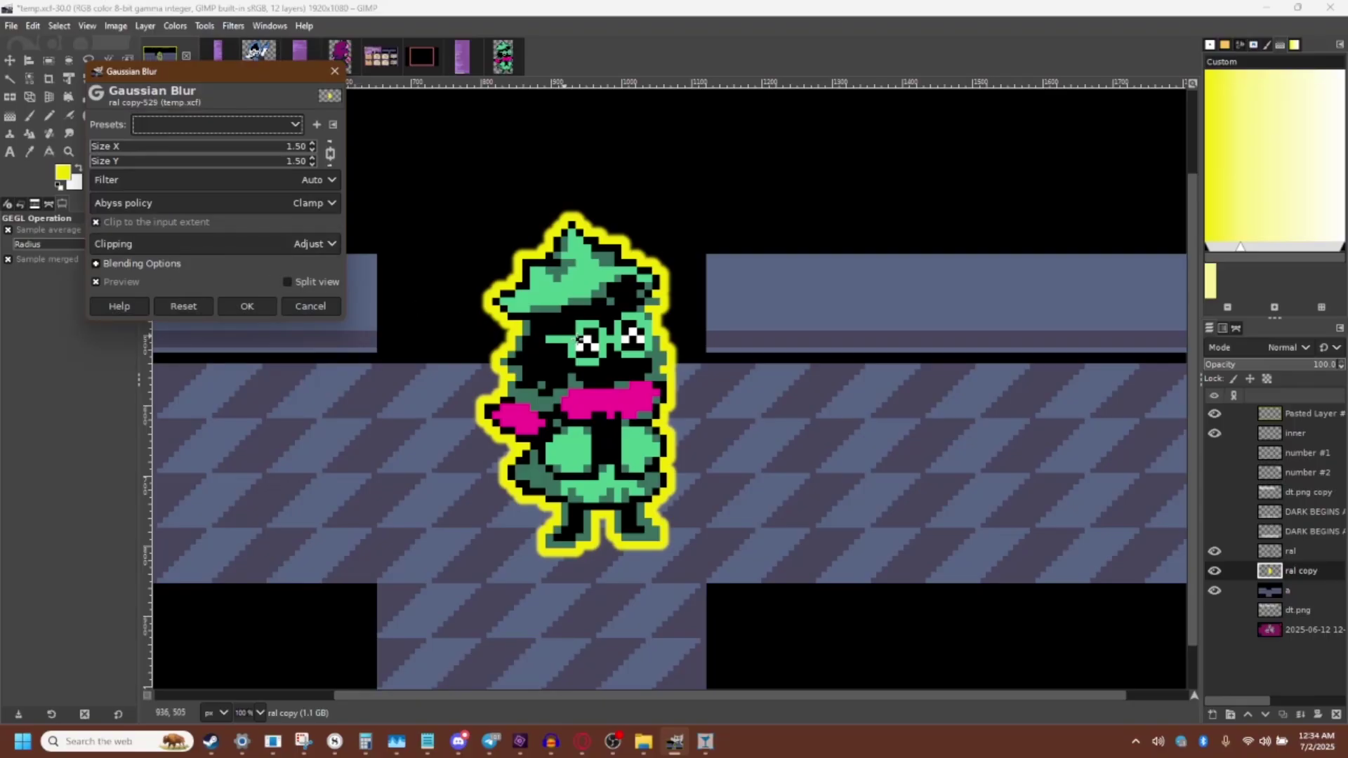
{"action": "scroll", "coordinate": [582, 340], "scroll_direction": "down", "scroll_amount": 3}
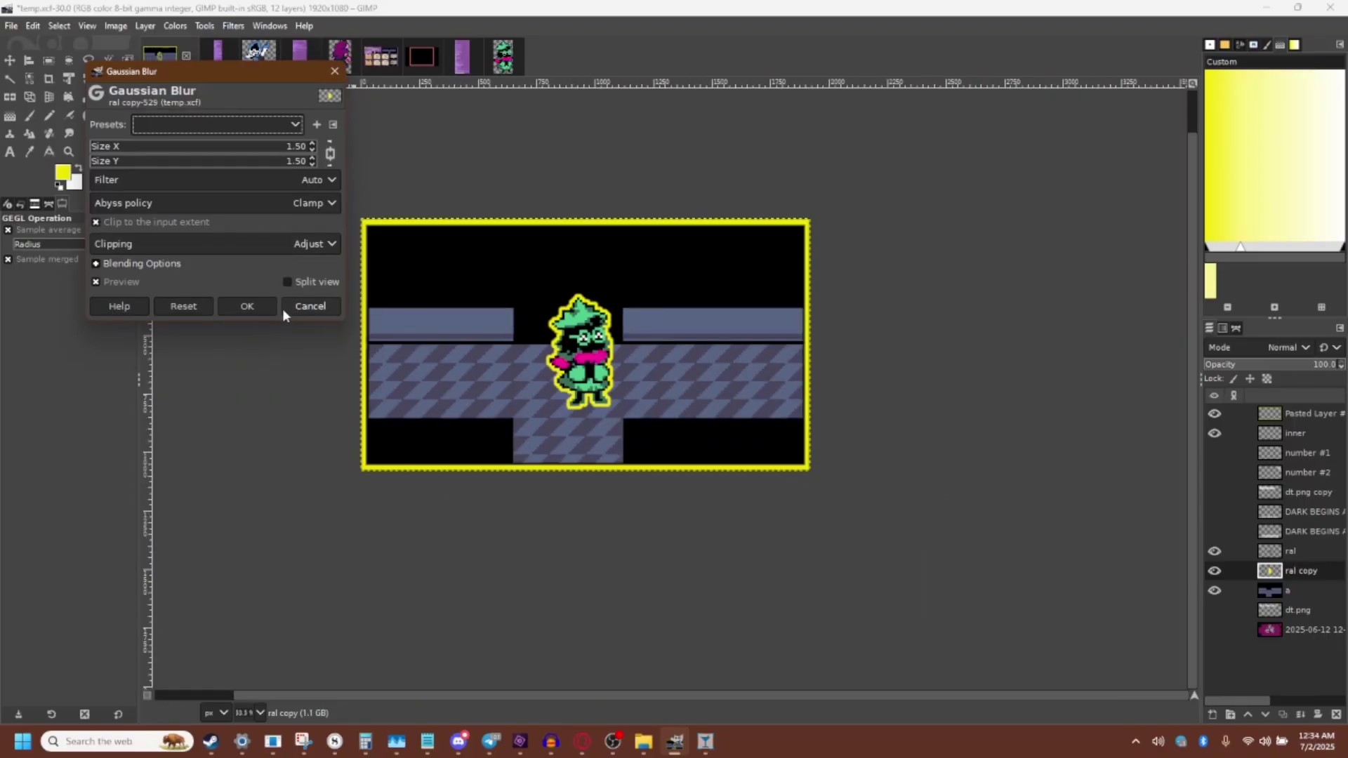
{"action": "left_click", "coordinate": [290, 311]}
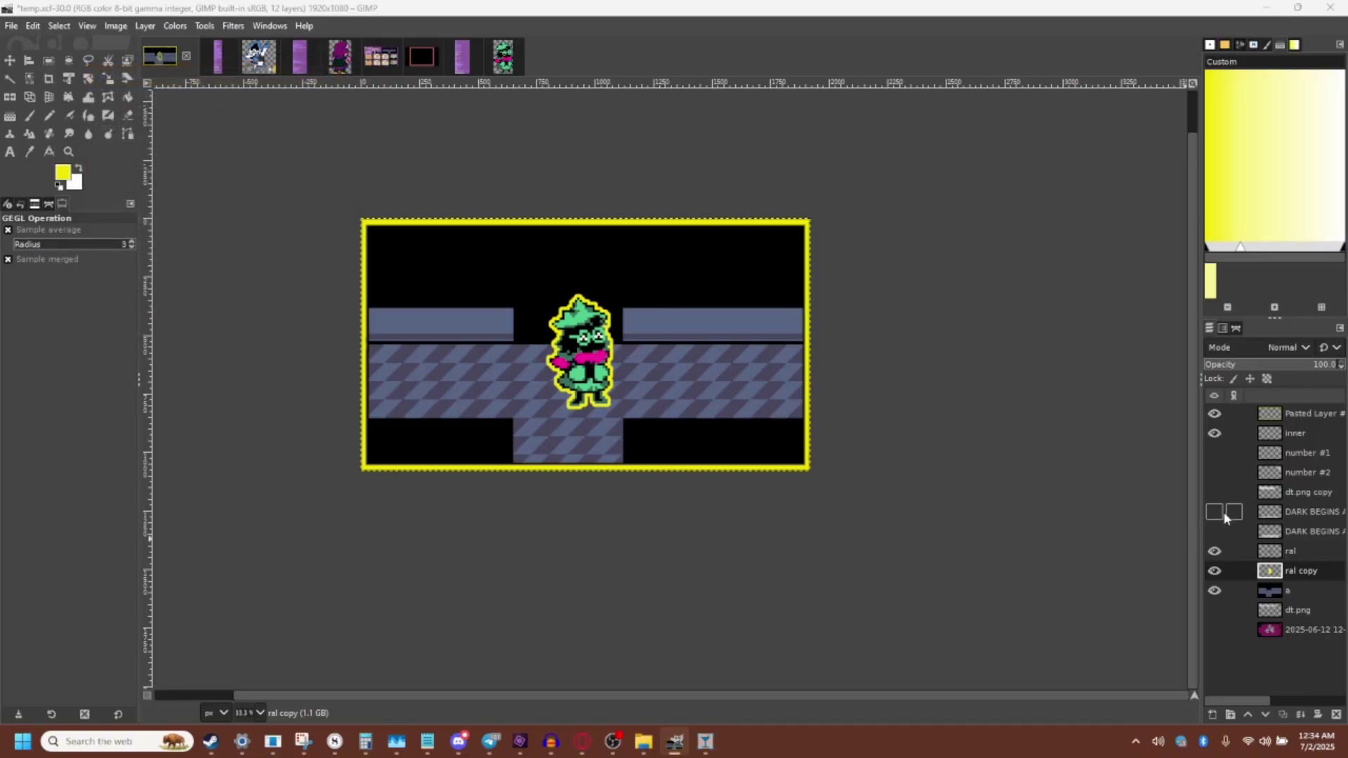
{"action": "left_click", "coordinate": [1214, 492]}
{"action": "scroll", "coordinate": [472, 229], "scroll_direction": "up", "scroll_amount": 3}
{"action": "left_click_drag", "start_coordinate": [472, 229], "coordinate": [438, 328]}
{"action": "scroll", "coordinate": [391, 319], "scroll_direction": "down", "scroll_amount": 1}
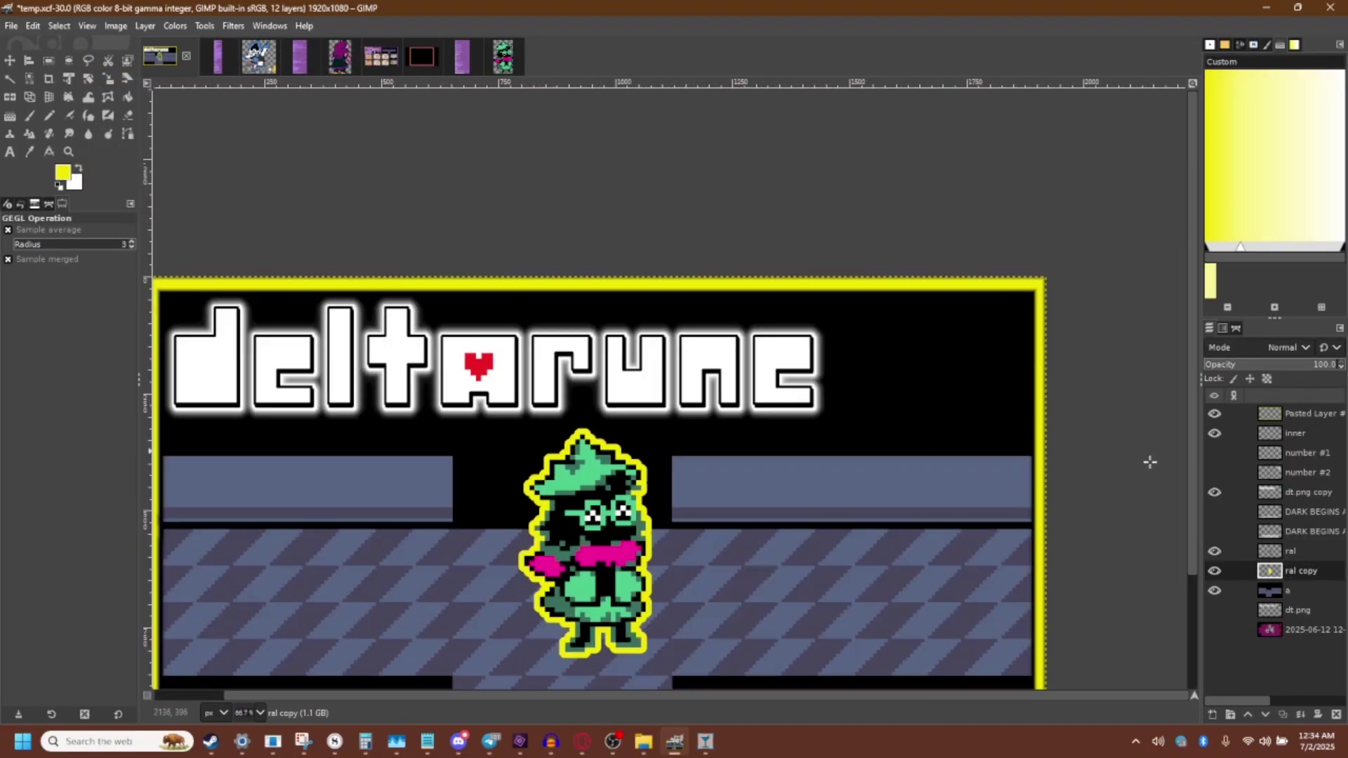
{"action": "left_click", "coordinate": [1291, 493]}
{"action": "scroll", "coordinate": [447, 458], "scroll_direction": "left", "scroll_amount": 3}
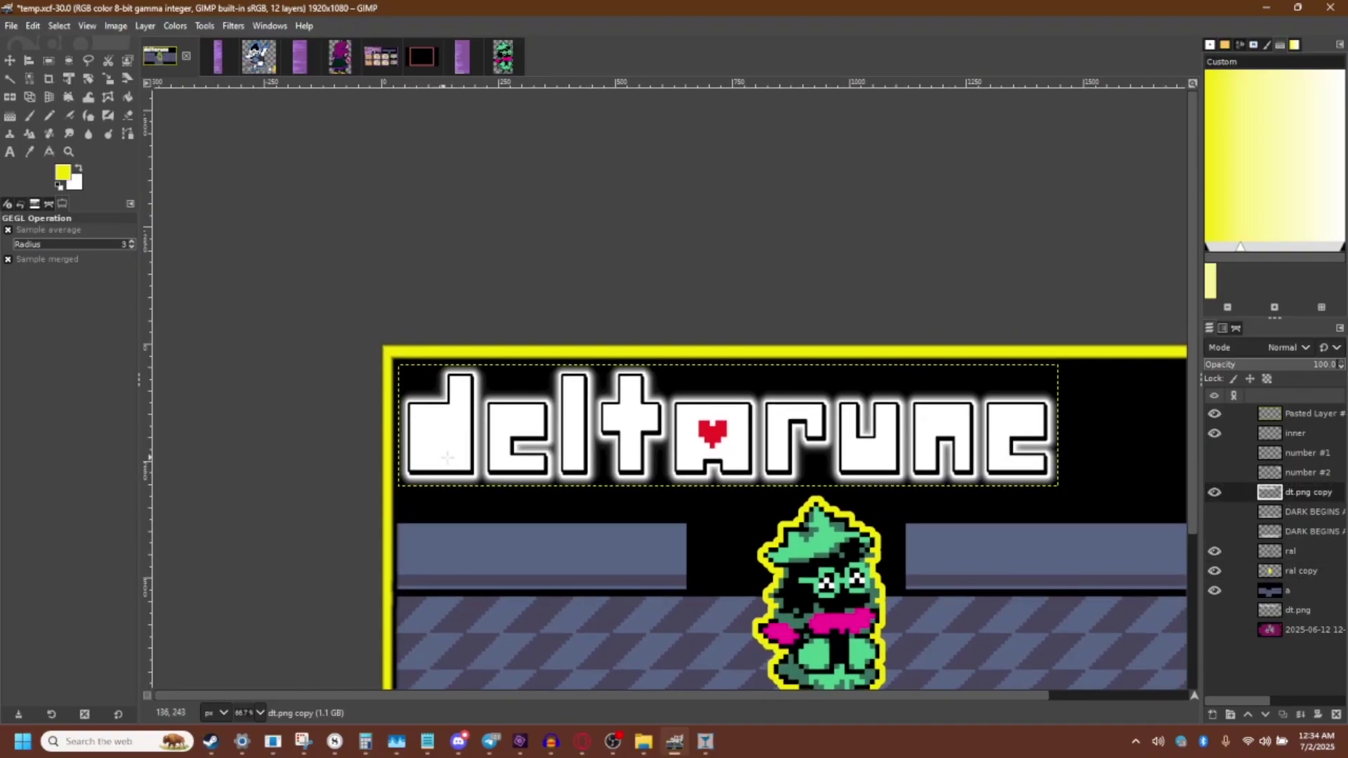
{"action": "scroll", "coordinate": [457, 430], "scroll_direction": "up", "scroll_amount": 1}
{"action": "scroll", "coordinate": [469, 348], "scroll_direction": "up", "scroll_amount": 1}
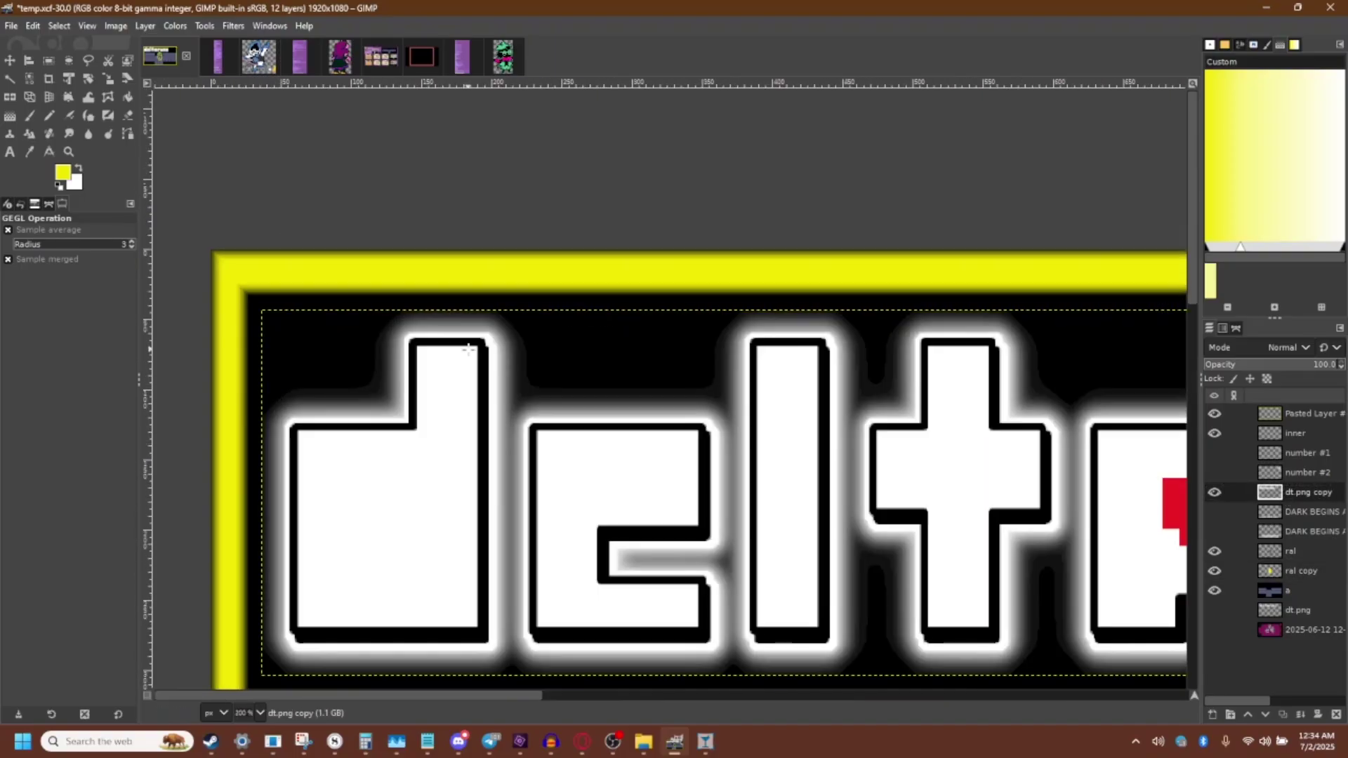
{"action": "key", "text": "ctrl+shift+f"}
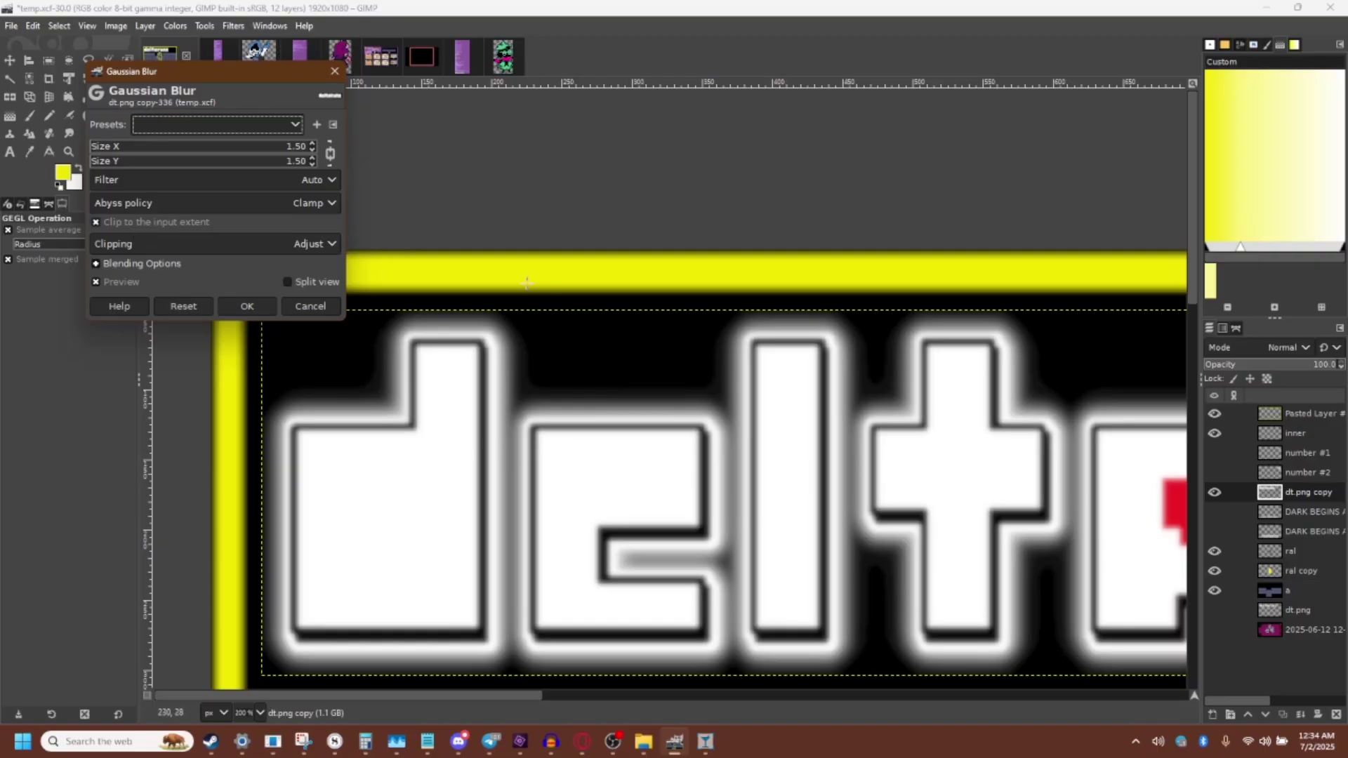
{"action": "left_click_drag", "start_coordinate": [105, 160], "coordinate": [162, 160]}
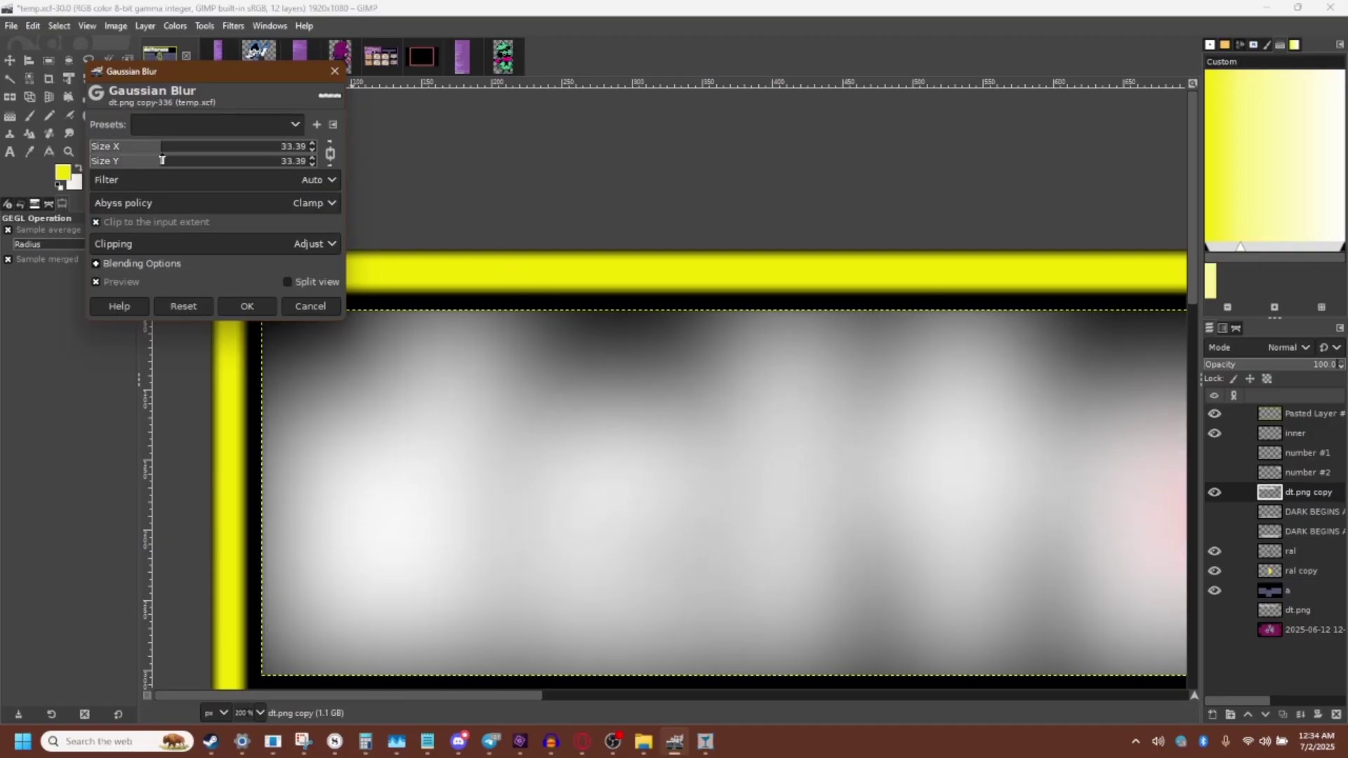
{"action": "left_click", "coordinate": [305, 310]}
{"action": "scroll", "coordinate": [622, 425], "scroll_direction": "down", "scroll_amount": 3}
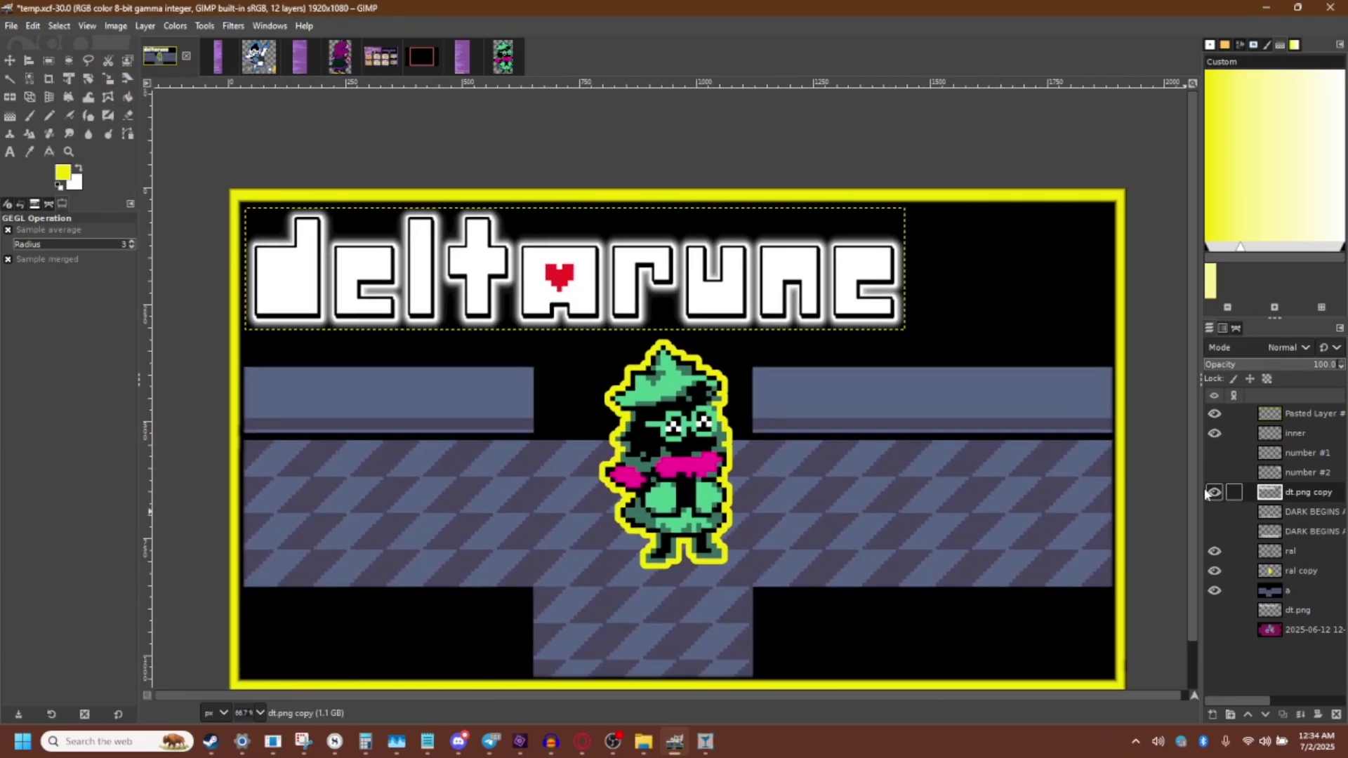
Step: Hide the dt.png copy logo layer and select the ral copy glow layer
{"action": "left_click", "coordinate": [1211, 492]}
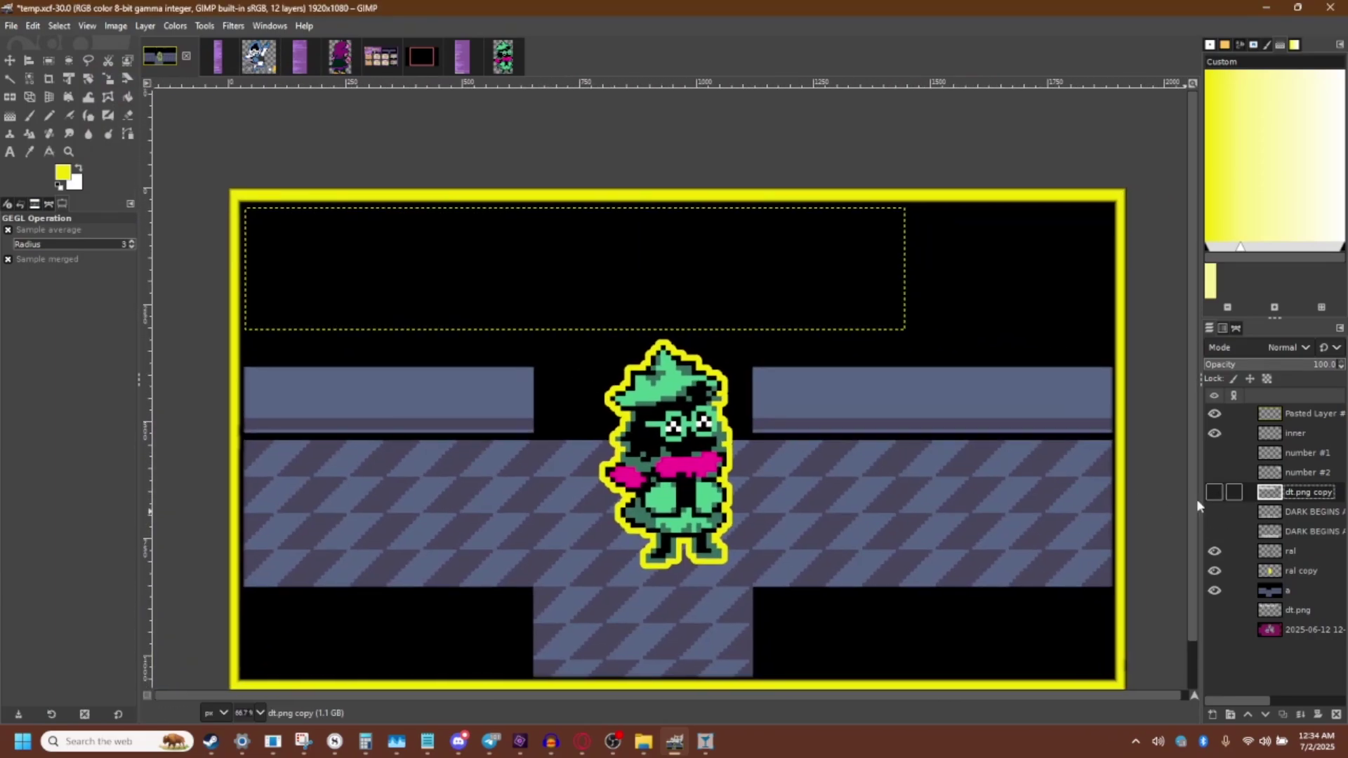
{"action": "left_click", "coordinate": [1304, 571]}
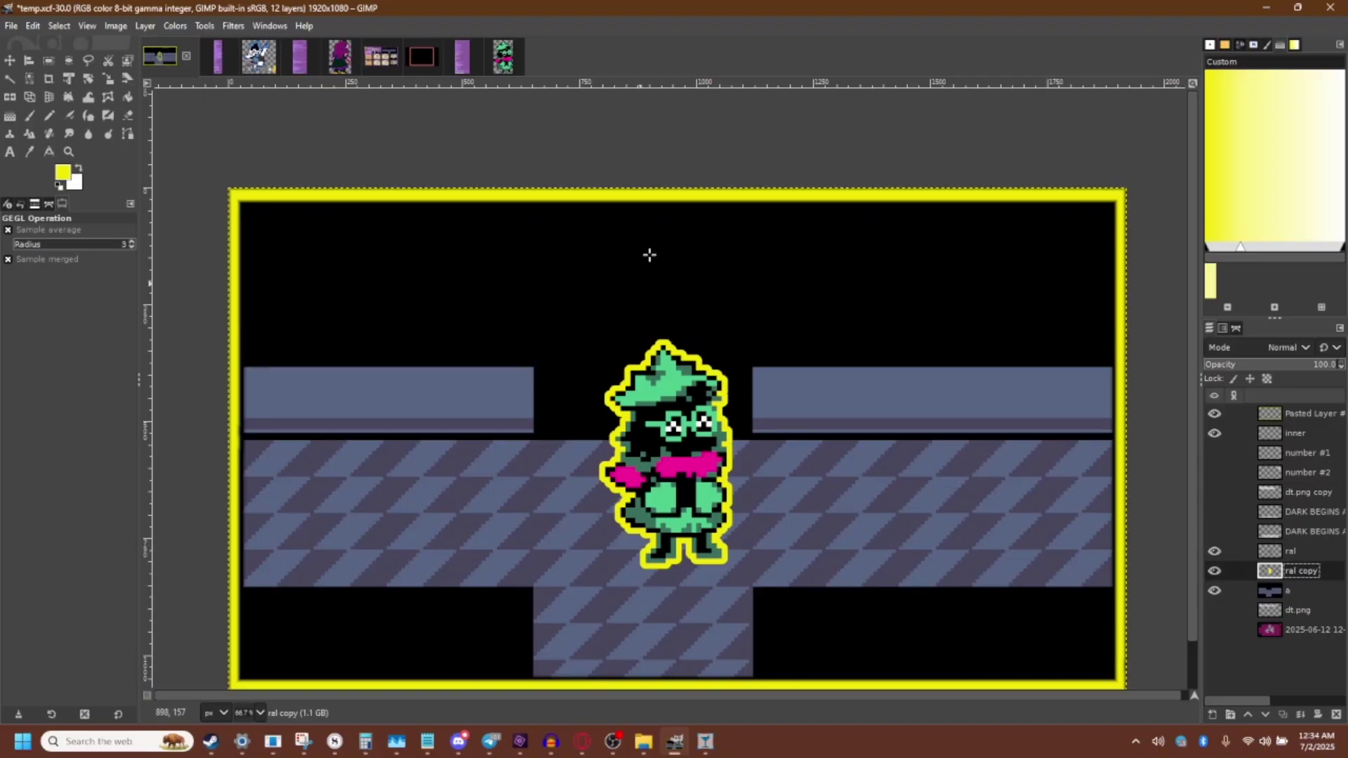
{"action": "scroll", "coordinate": [673, 372], "scroll_direction": "down", "scroll_amount": 2}
{"action": "scroll", "coordinate": [673, 372], "scroll_direction": "right", "scroll_amount": 2}
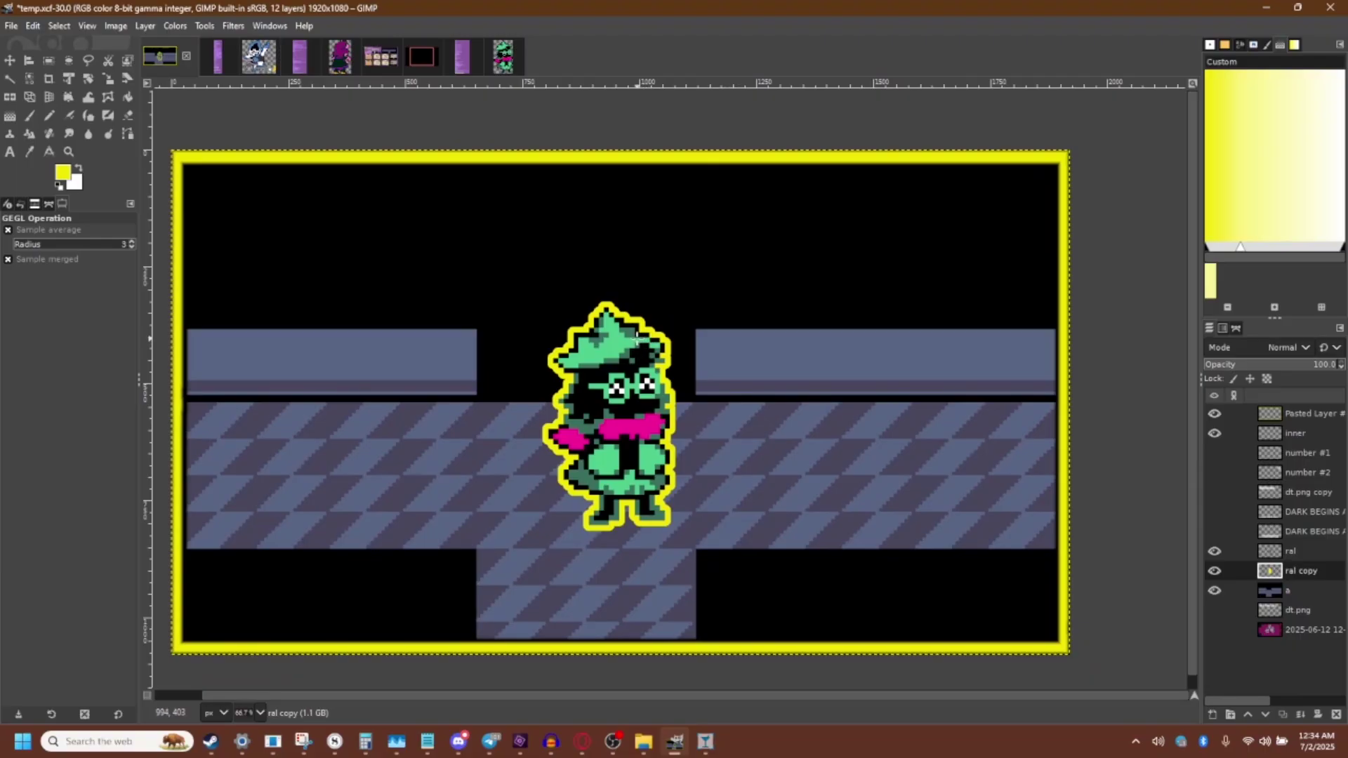
Step: Apply a linked 7.96 Gaussian Blur to ral copy after trying larger and unlinked sizes
{"action": "key", "text": "ctrl+shift+f"}
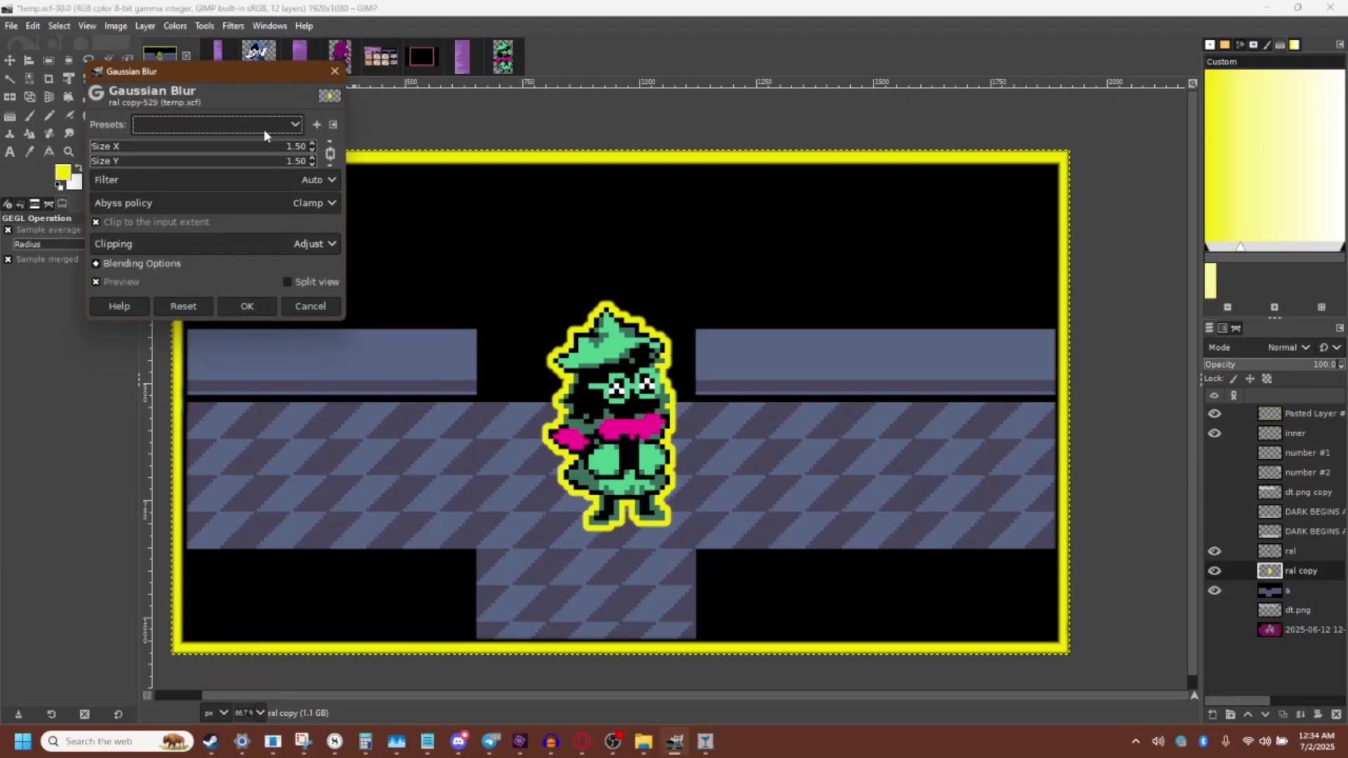
{"action": "left_click_drag", "start_coordinate": [242, 71], "coordinate": [883, 180]}
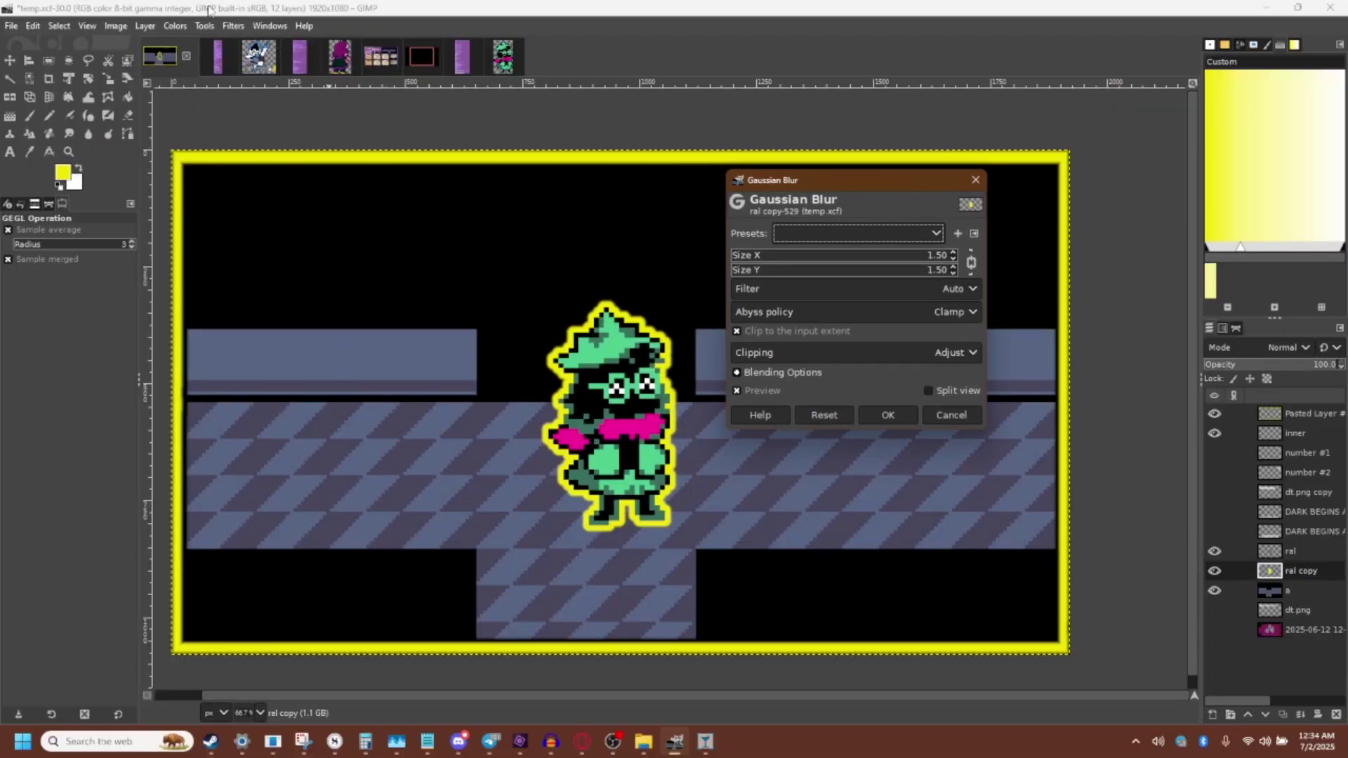
{"action": "left_click_drag", "start_coordinate": [852, 187], "coordinate": [933, 189]}
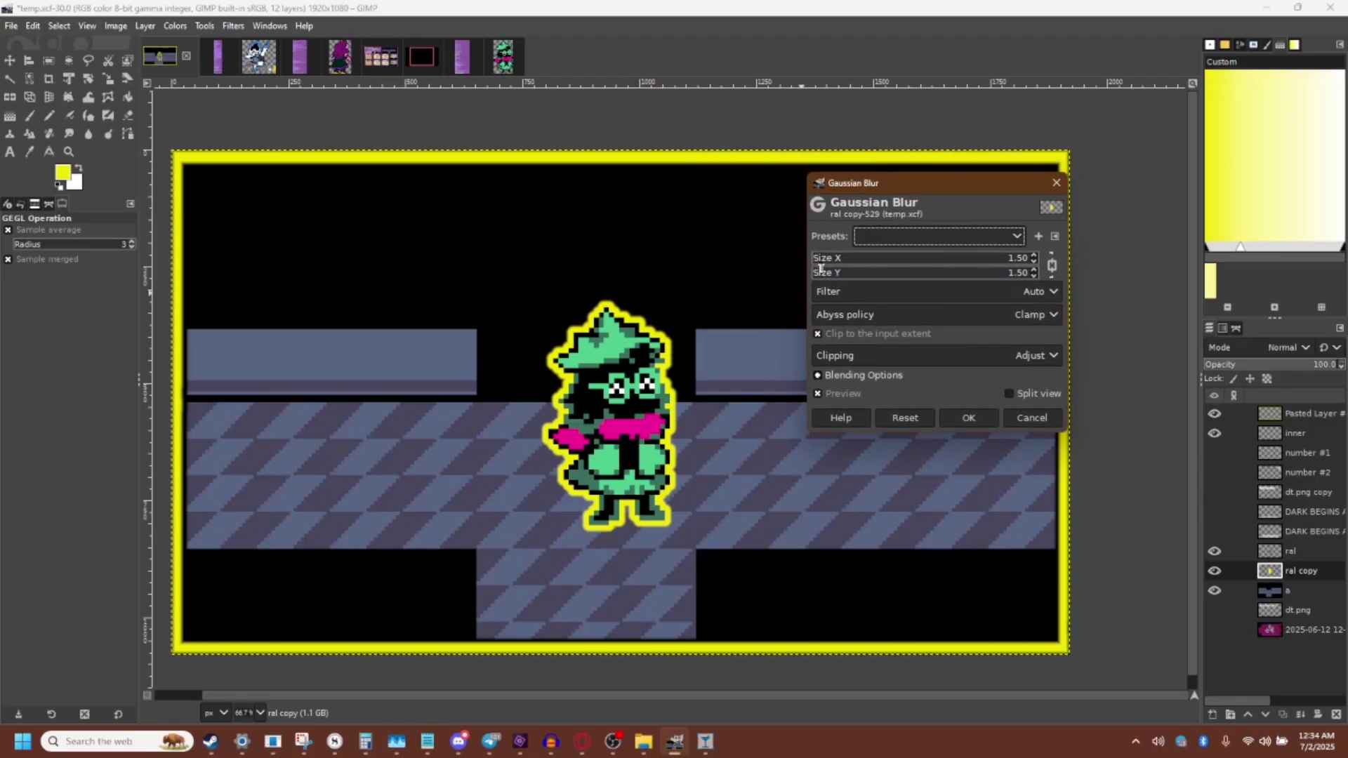
{"action": "left_click_drag", "start_coordinate": [815, 260], "coordinate": [927, 261]}
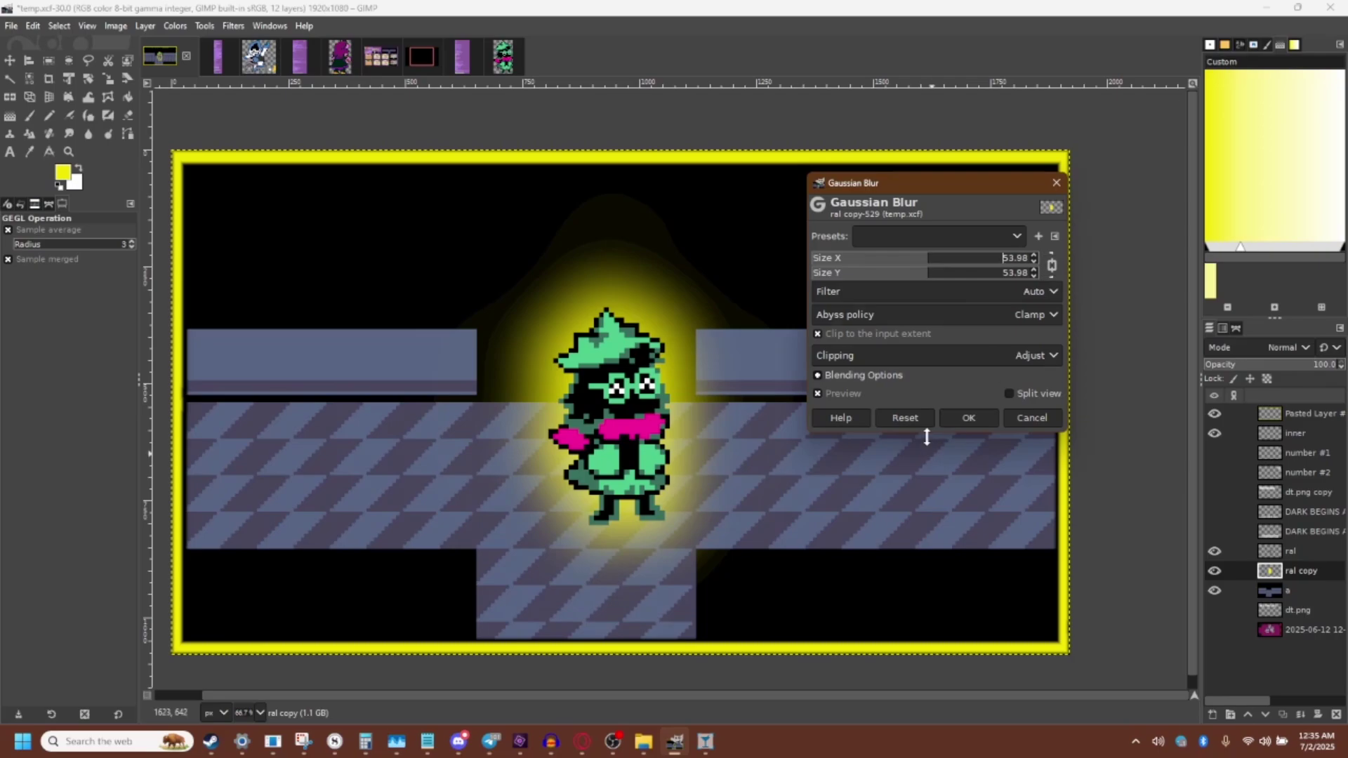
{"action": "left_click", "coordinate": [906, 417]}
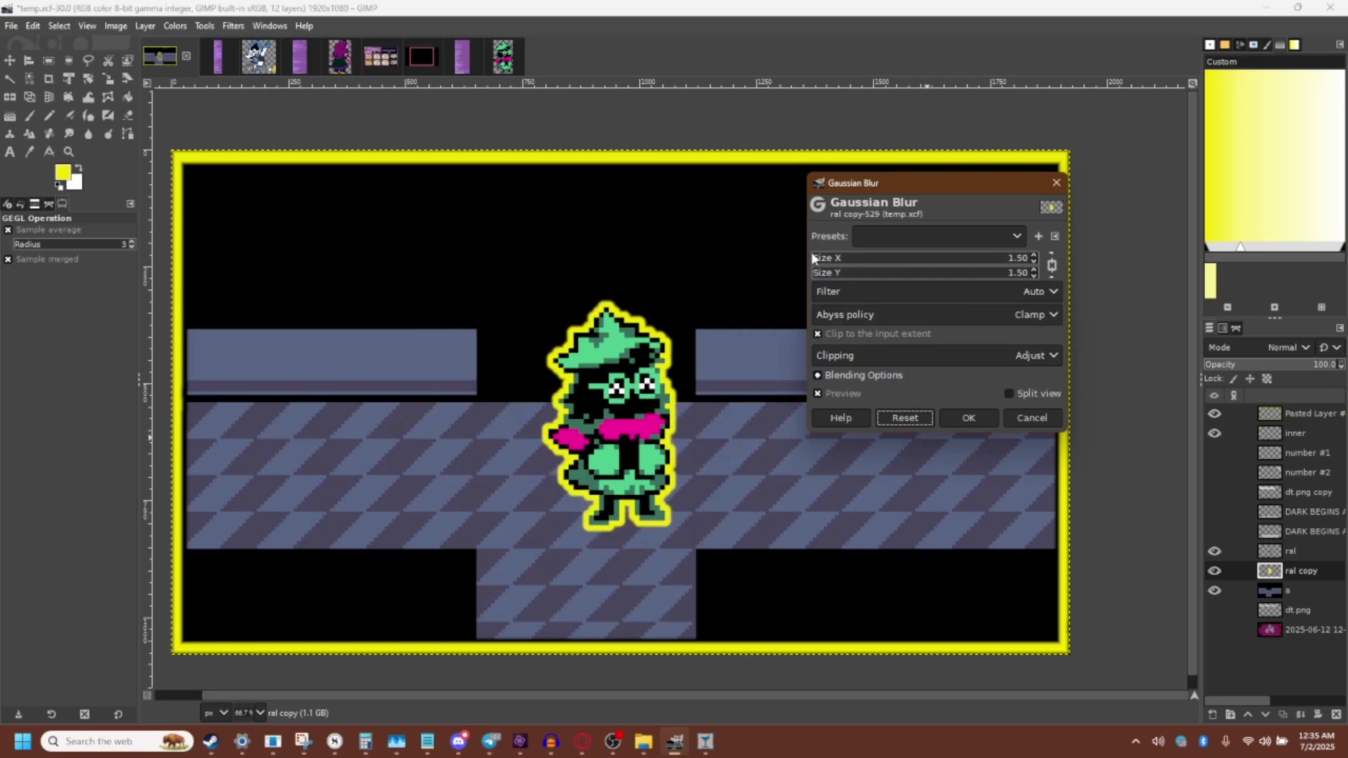
{"action": "left_click", "coordinate": [1050, 264]}
{"action": "left_click_drag", "start_coordinate": [894, 267], "coordinate": [930, 266]}
{"action": "mouse_move", "coordinate": [850, 281]}
{"action": "left_mouse_down"}
{"action": "mouse_move", "coordinate": [873, 280]}
{"action": "mouse_move", "coordinate": [838, 288]}
{"action": "left_mouse_up"}
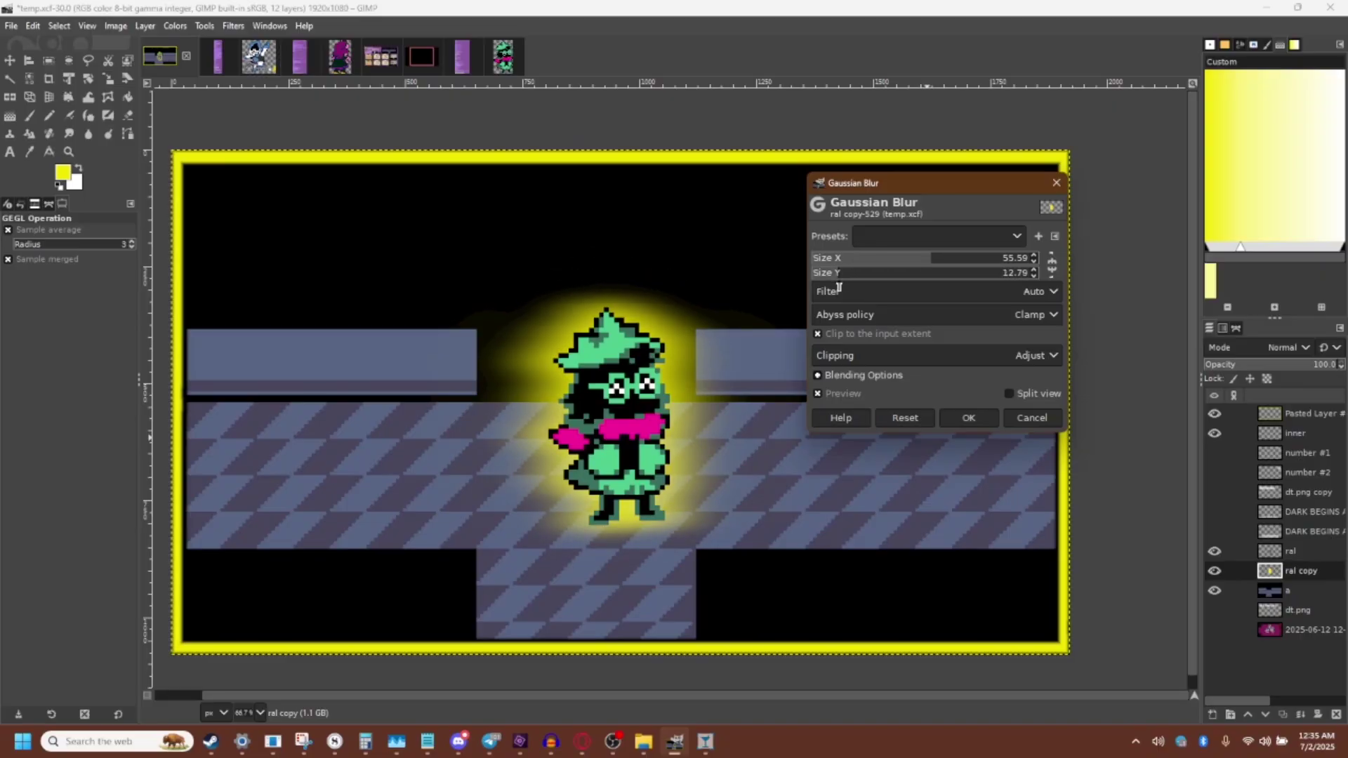
{"action": "left_click", "coordinate": [904, 418]}
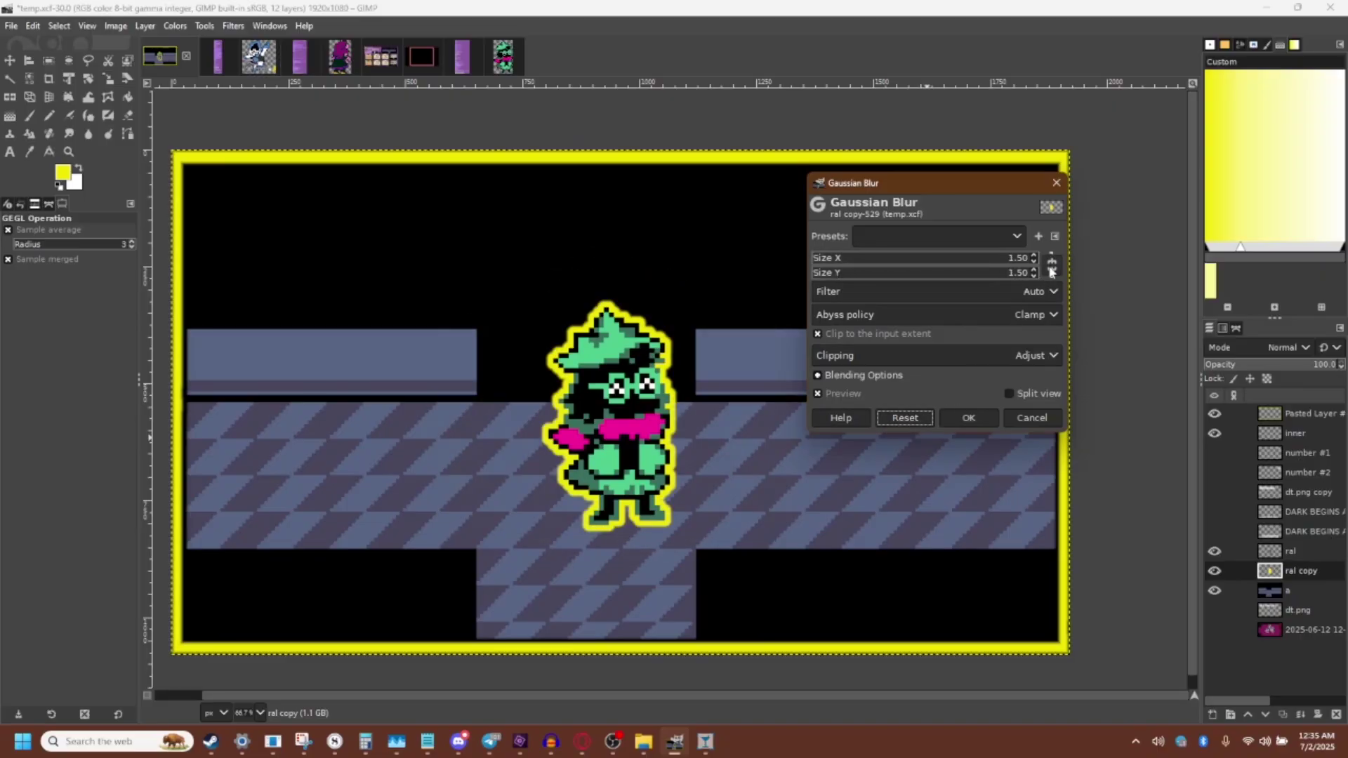
{"action": "left_click", "coordinate": [845, 260]}
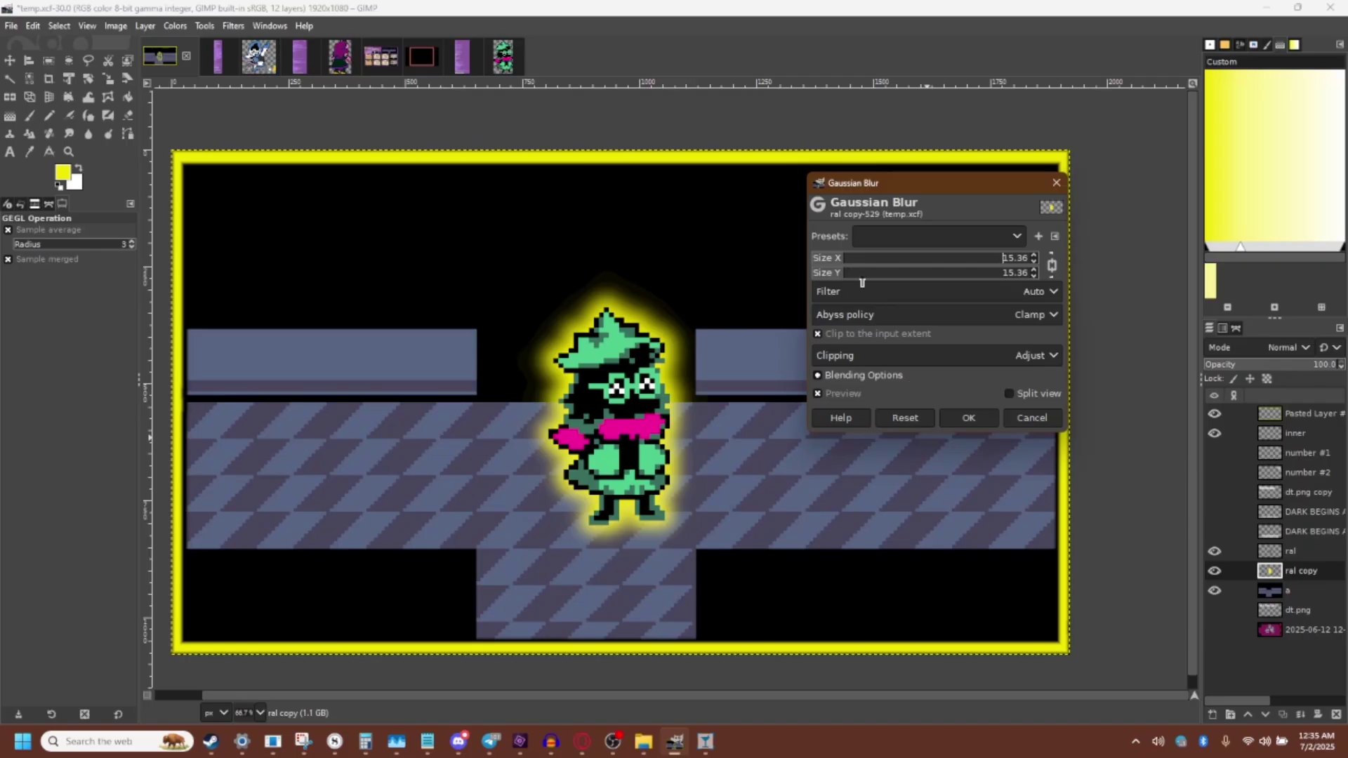
{"action": "left_click", "coordinate": [835, 258]}
{"action": "left_click", "coordinate": [829, 270]}
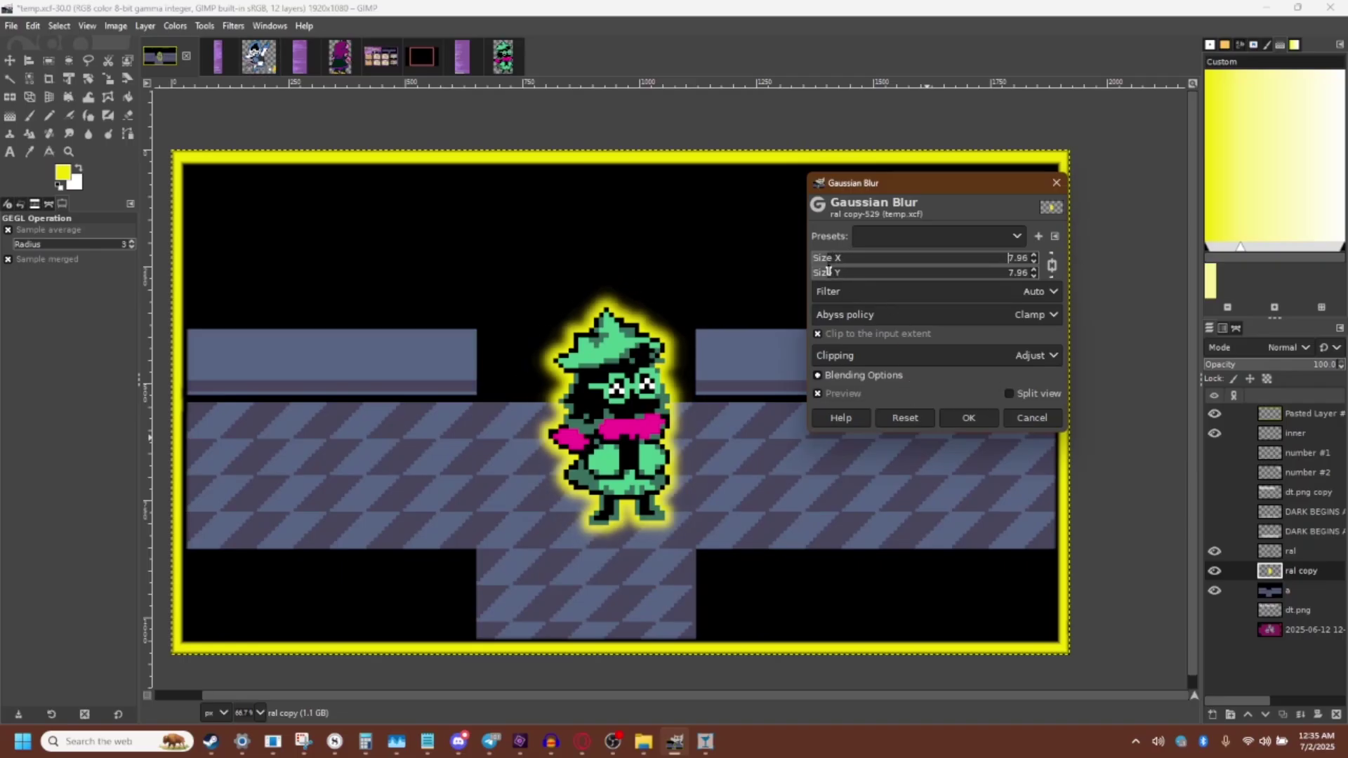
{"action": "left_click", "coordinate": [963, 421]}
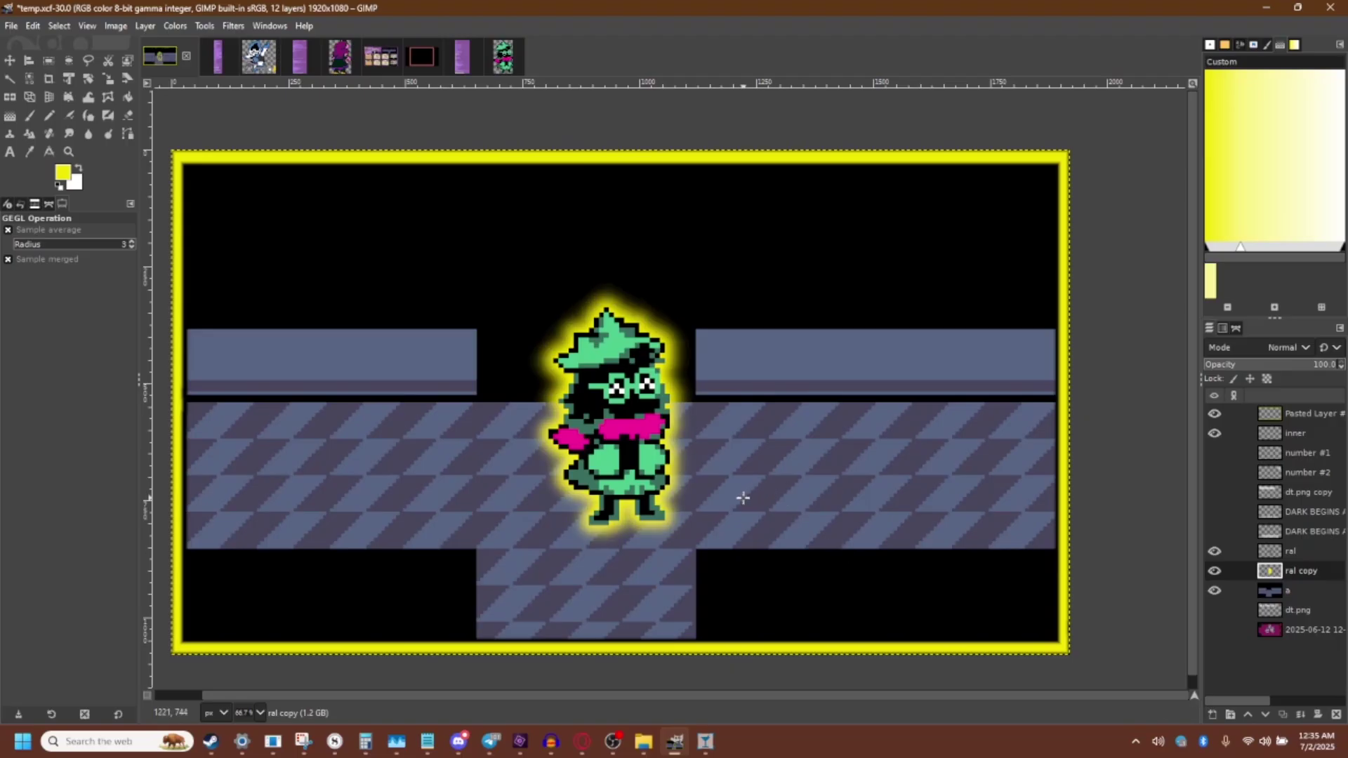
Step: Duplicate ral copy twice and ral once, then merge them down into one ral copy layer
{"action": "left_click", "coordinate": [1280, 712]}
{"action": "left_click", "coordinate": [1280, 712]}
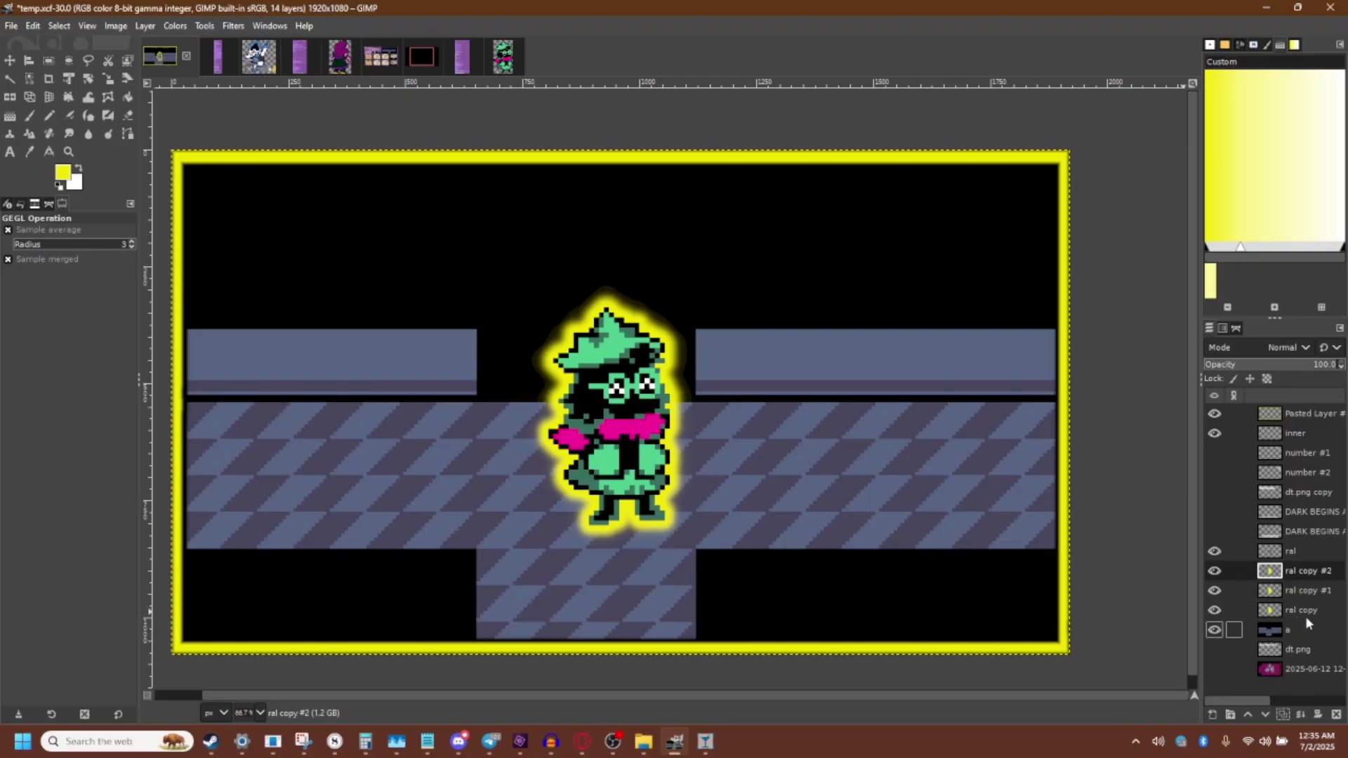
{"action": "left_click", "coordinate": [1277, 556]}
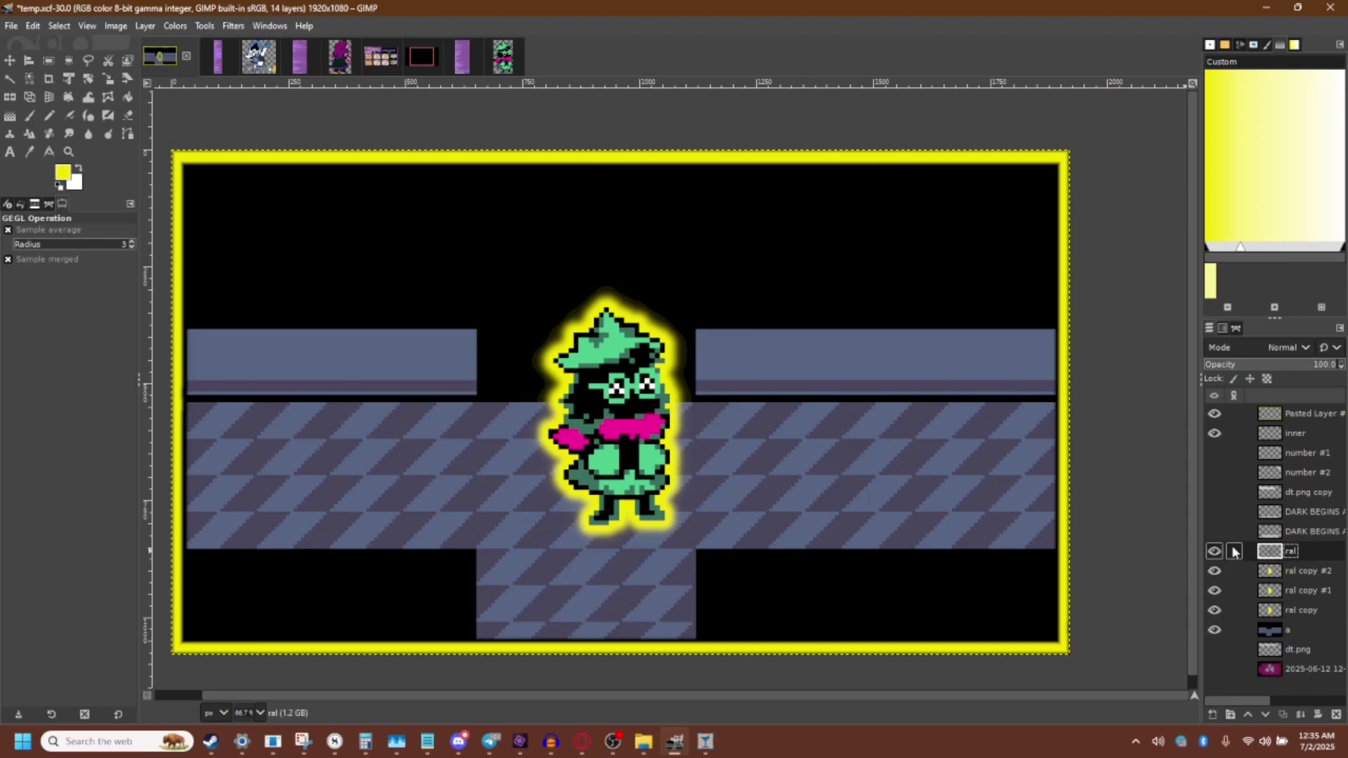
{"action": "left_click", "coordinate": [1283, 714]}
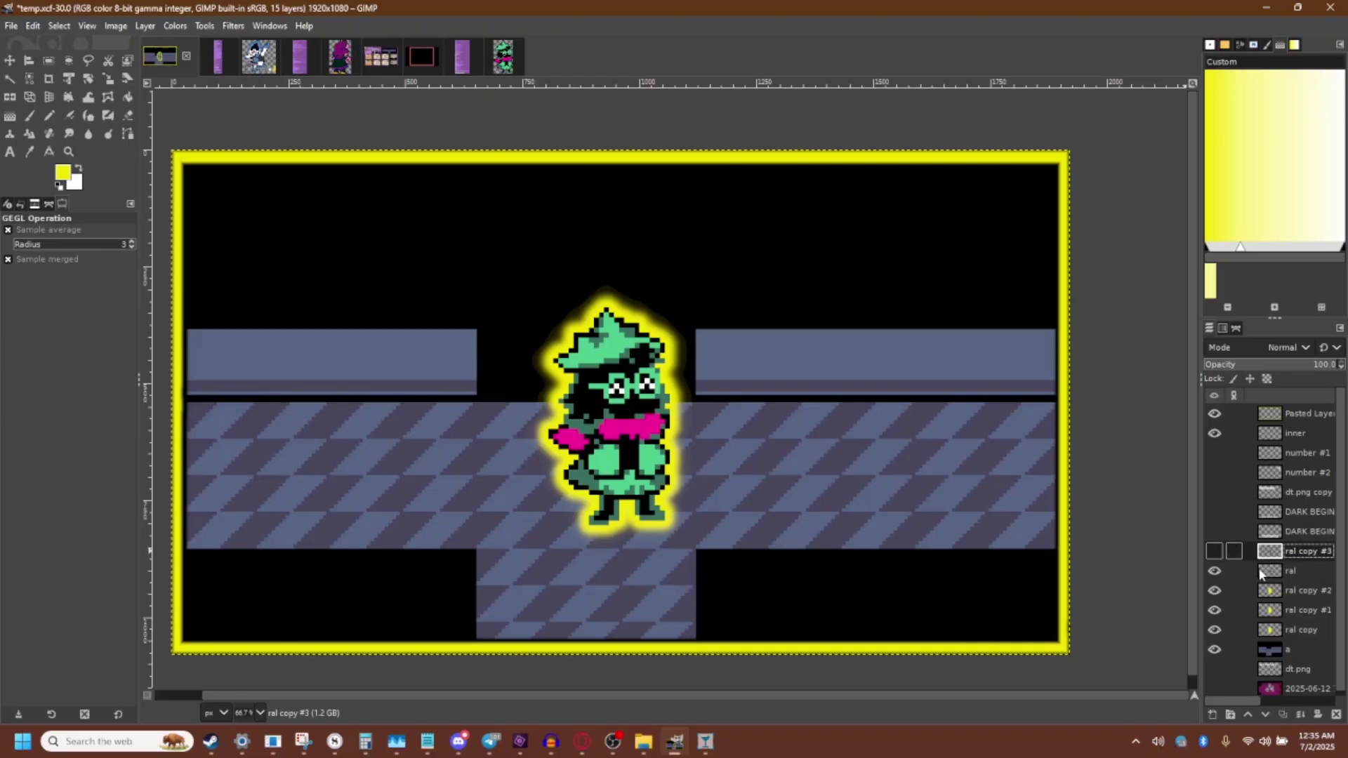
{"action": "left_click", "coordinate": [1302, 713]}
{"action": "left_click", "coordinate": [1300, 711]}
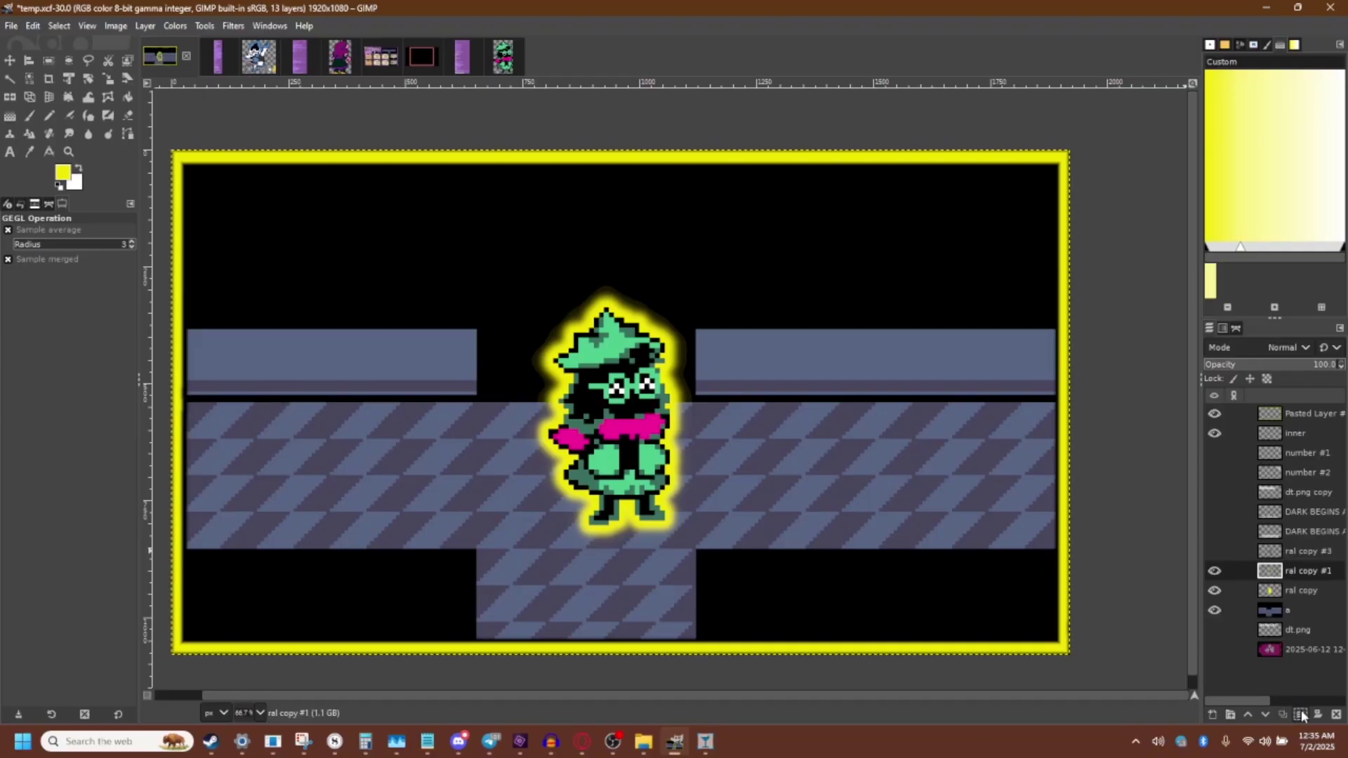
{"action": "left_click", "coordinate": [1300, 711]}
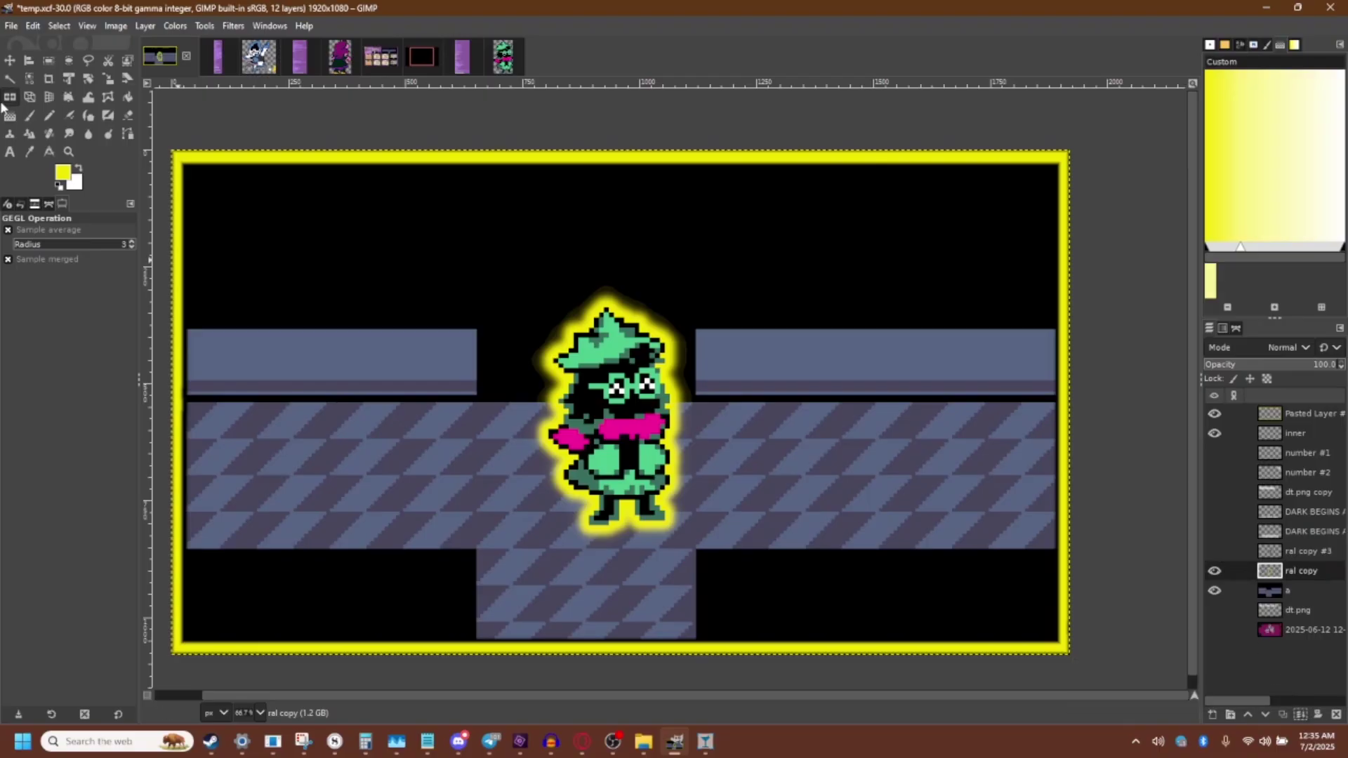
{"action": "left_click", "coordinate": [9, 62]}
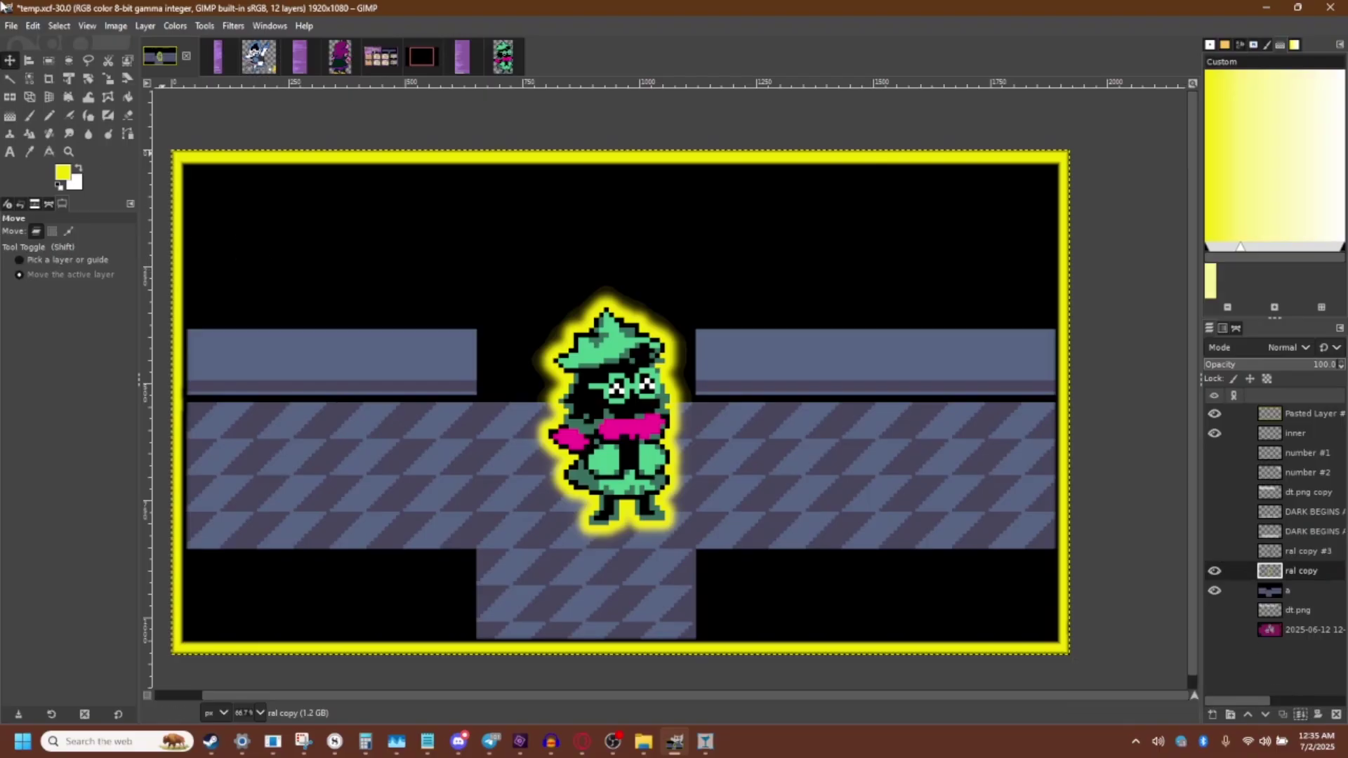
Step: Crop the glowing Ralsei layer to its content and nudge it slightly up and left
{"action": "mouse_move", "coordinate": [636, 418]}
{"action": "left_mouse_down"}
{"action": "mouse_move", "coordinate": [516, 317]}
{"action": "mouse_move", "coordinate": [489, 348]}
{"action": "mouse_move", "coordinate": [725, 445]}
{"action": "mouse_move", "coordinate": [852, 445]}
{"action": "mouse_move", "coordinate": [679, 445]}
{"action": "mouse_move", "coordinate": [849, 446]}
{"action": "mouse_move", "coordinate": [818, 418]}
{"action": "mouse_move", "coordinate": [653, 400]}
{"action": "left_mouse_up"}
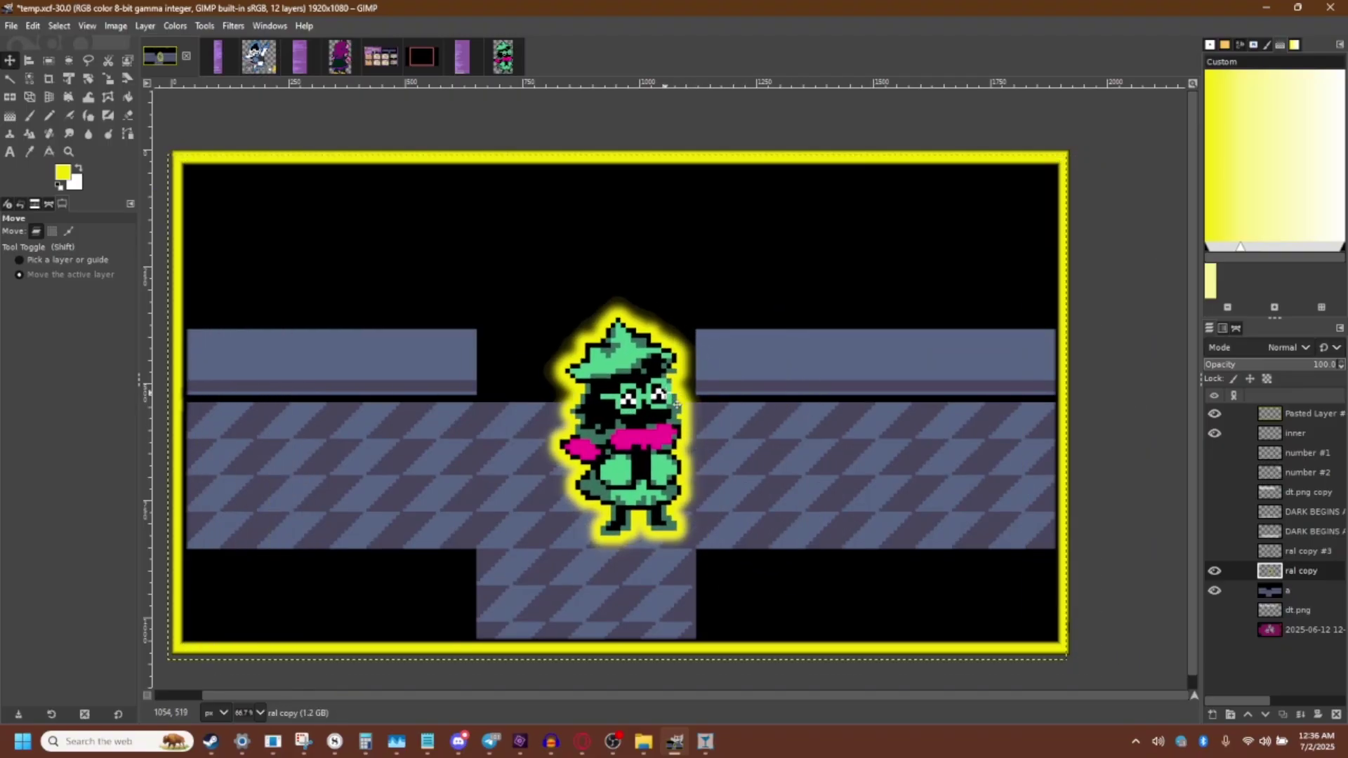
{"action": "left_click", "coordinate": [115, 27]}
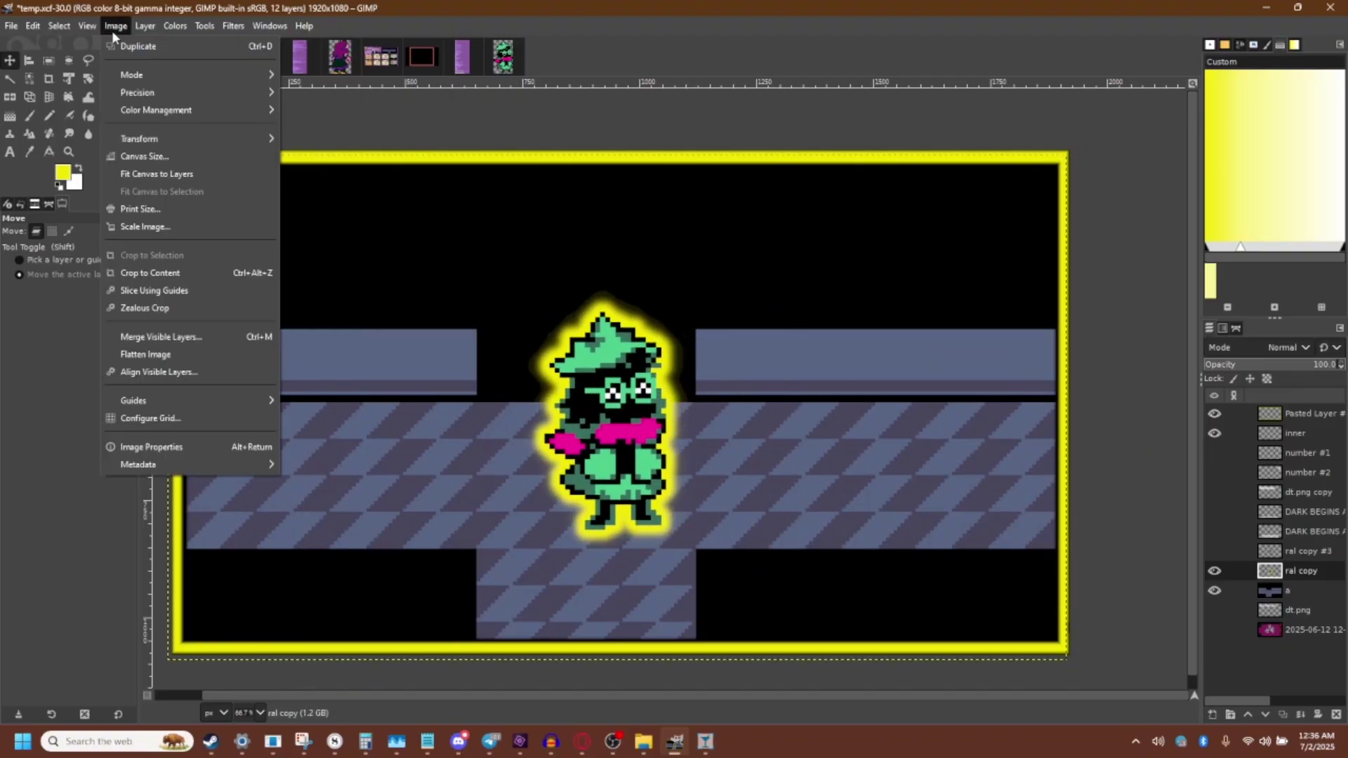
{"action": "mouse_move", "coordinate": [144, 27]}
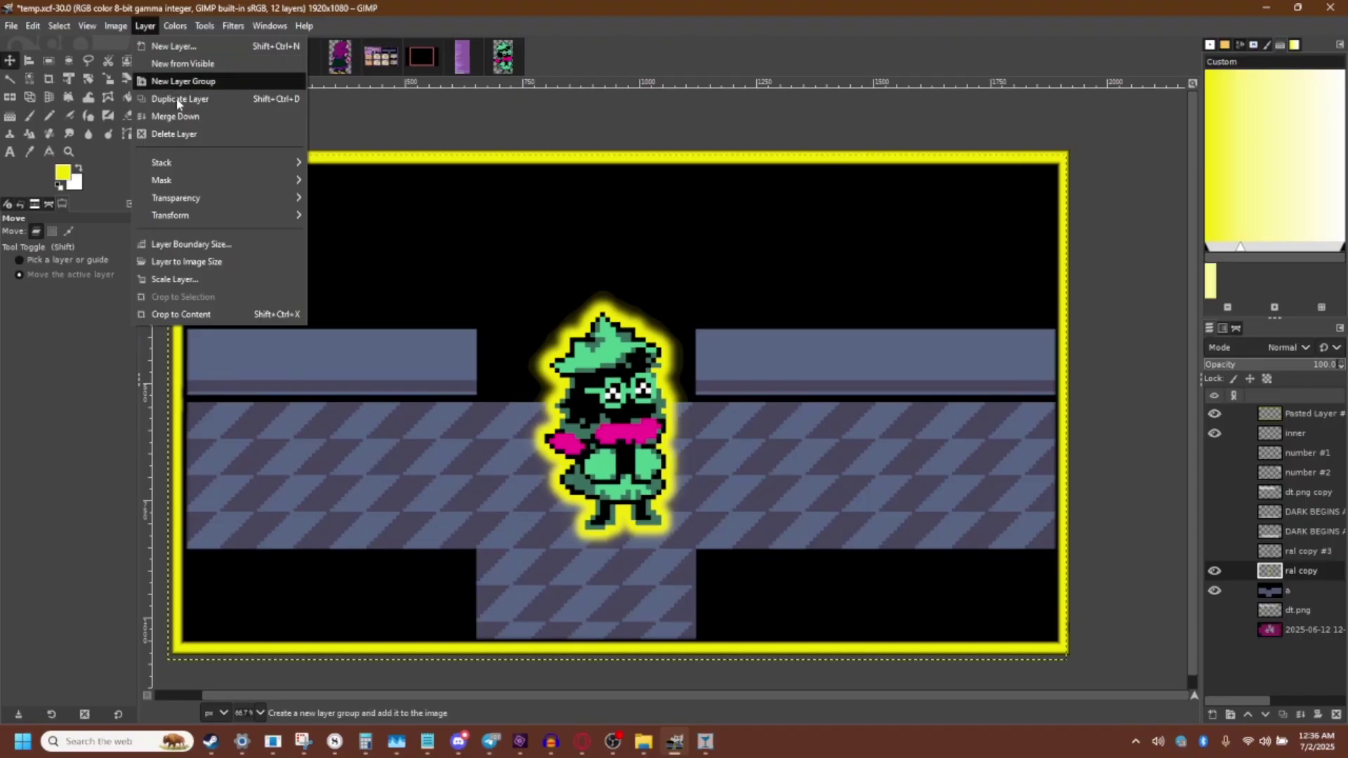
{"action": "left_click", "coordinate": [208, 314]}
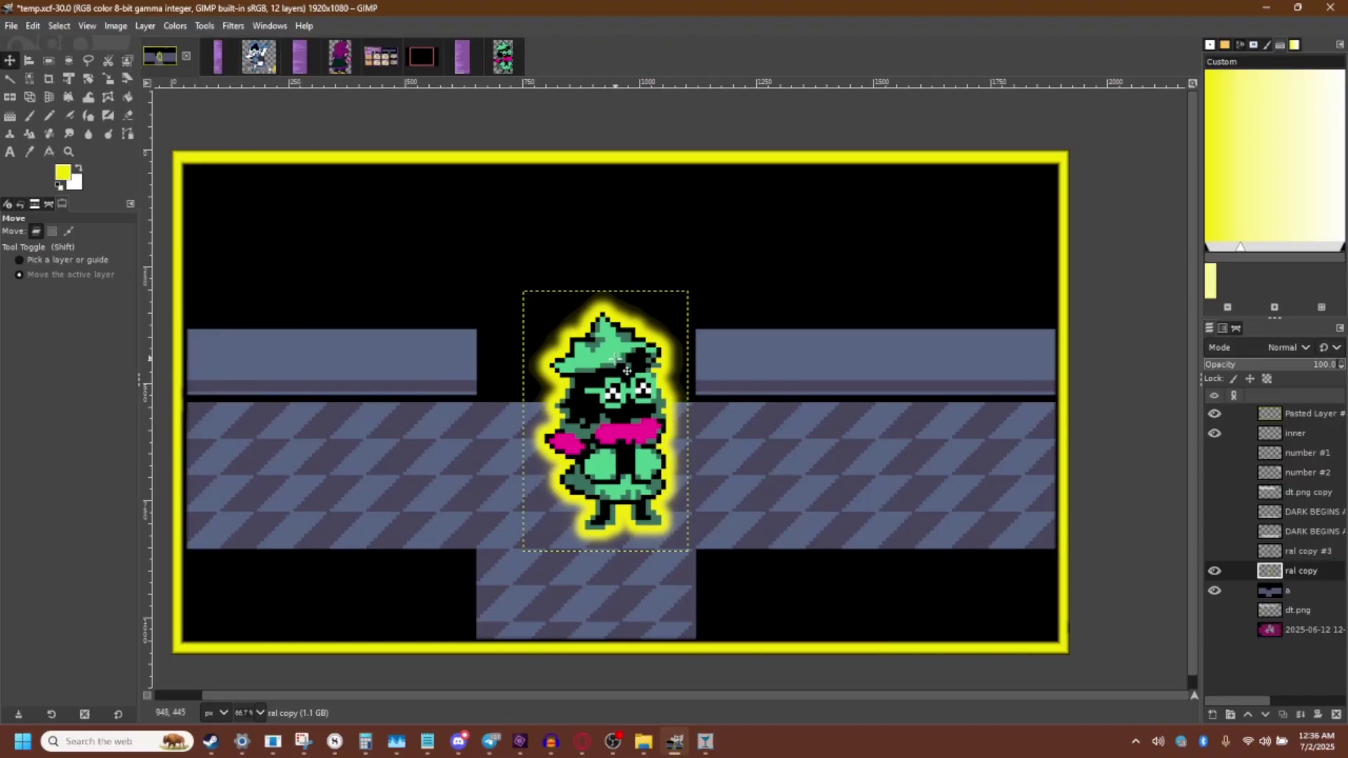
{"action": "mouse_move", "coordinate": [626, 405]}
{"action": "left_mouse_down"}
{"action": "mouse_move", "coordinate": [642, 401]}
{"action": "mouse_move", "coordinate": [617, 399]}
{"action": "left_mouse_up"}
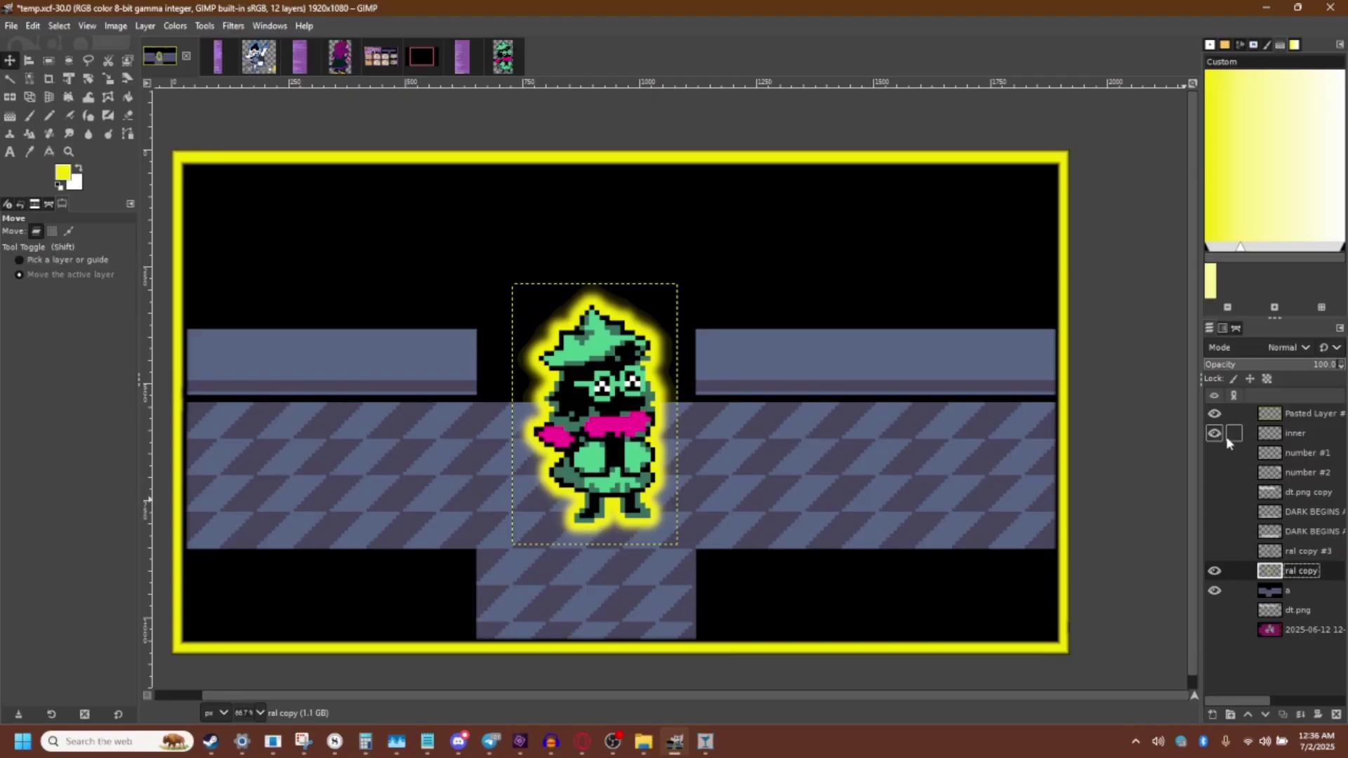
Step: Toggle the deltarune logo layer's visibility and keep the Ralsei layer at 100 opacity
{"action": "left_click", "coordinate": [1215, 492]}
{"action": "left_click", "coordinate": [1215, 491]}
{"action": "left_click", "coordinate": [1215, 492]}
{"action": "left_click", "coordinate": [1215, 491]}
{"action": "left_click", "coordinate": [1242, 368]}
{"action": "left_click_drag", "start_coordinate": [1286, 370], "coordinate": [1339, 370]}
{"action": "mouse_move", "coordinate": [716, 748]}
{"action": "left_click", "coordinate": [705, 691]}
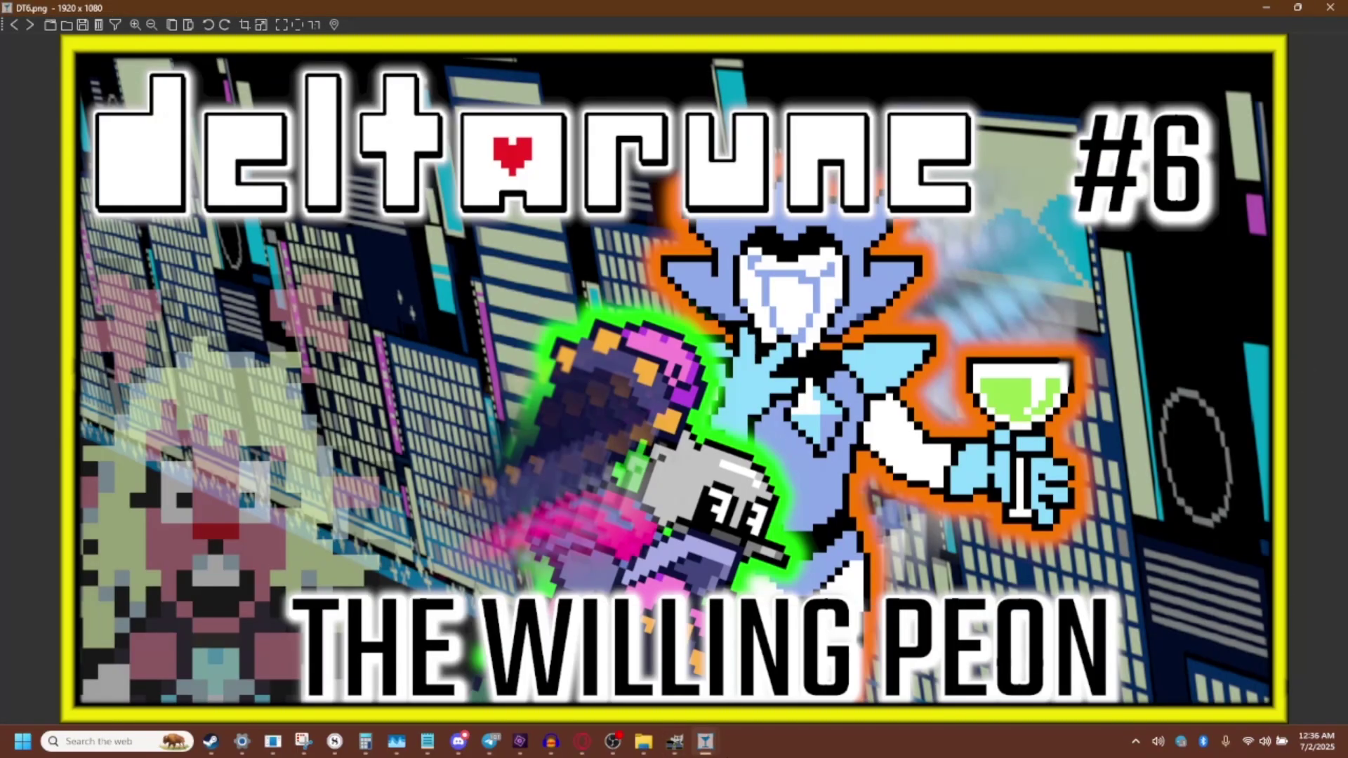
{"action": "left_click", "coordinate": [675, 741]}
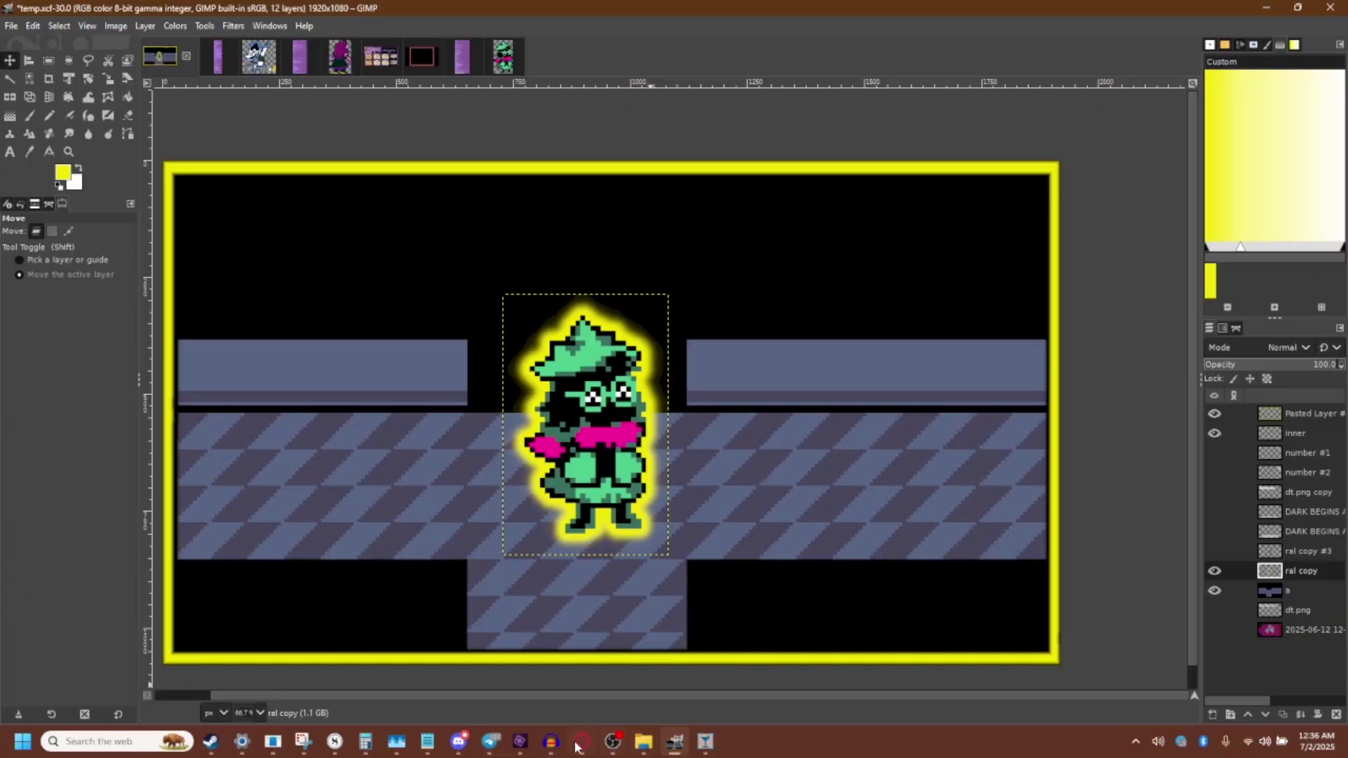
Step: Glance at the D77.prel Premiere Elements project, then copy GIMP's ral copy layer
{"action": "left_click", "coordinate": [520, 741]}
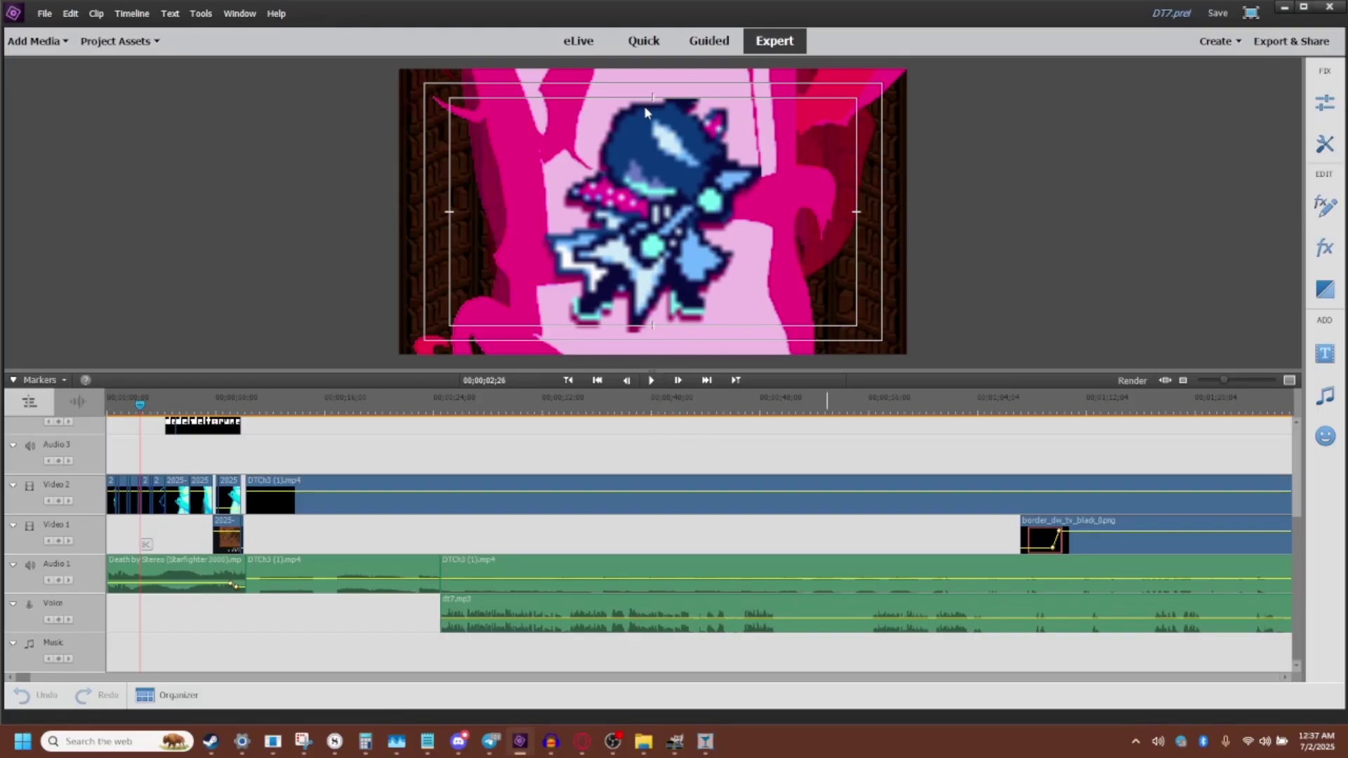
{"action": "left_click", "coordinate": [634, 752]}
{"action": "left_click", "coordinate": [679, 741]}
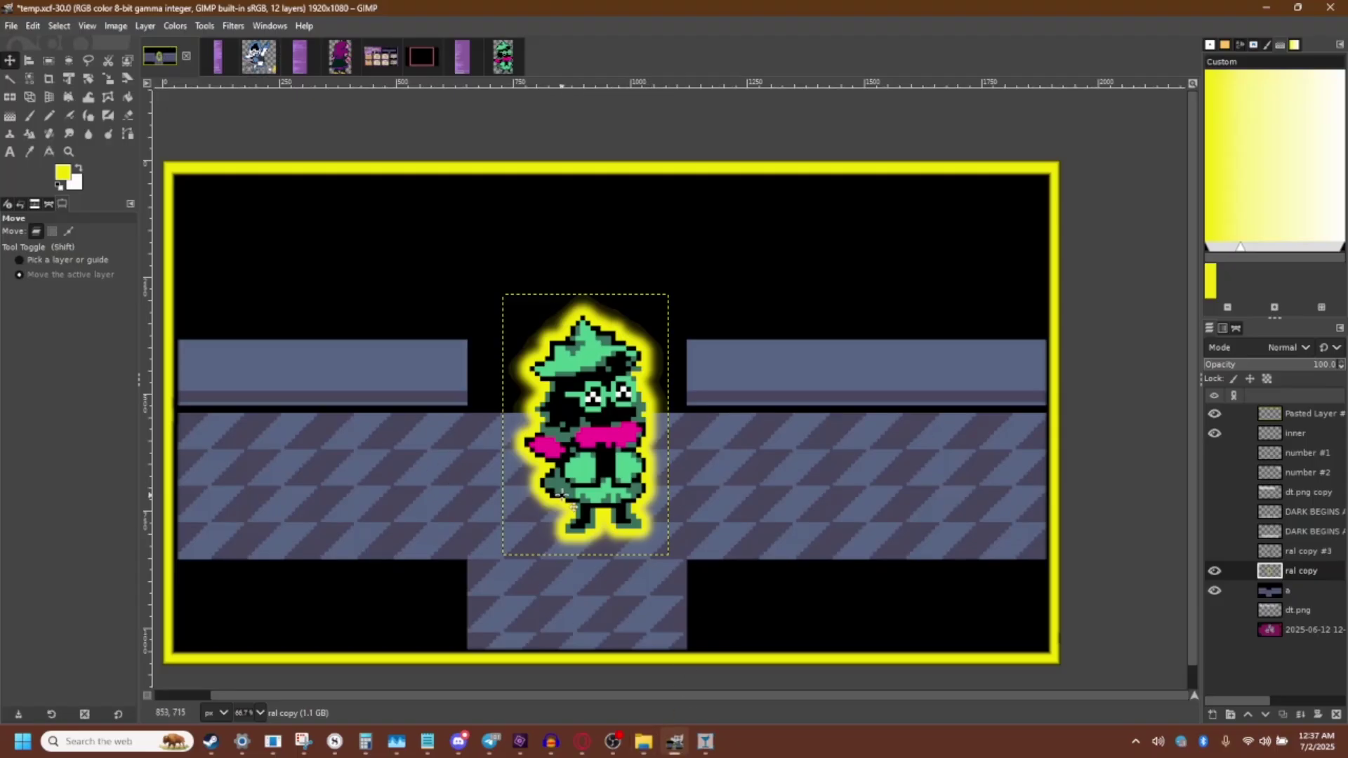
{"action": "key", "text": "ctrl"}
{"action": "key", "text": "ctrl"}
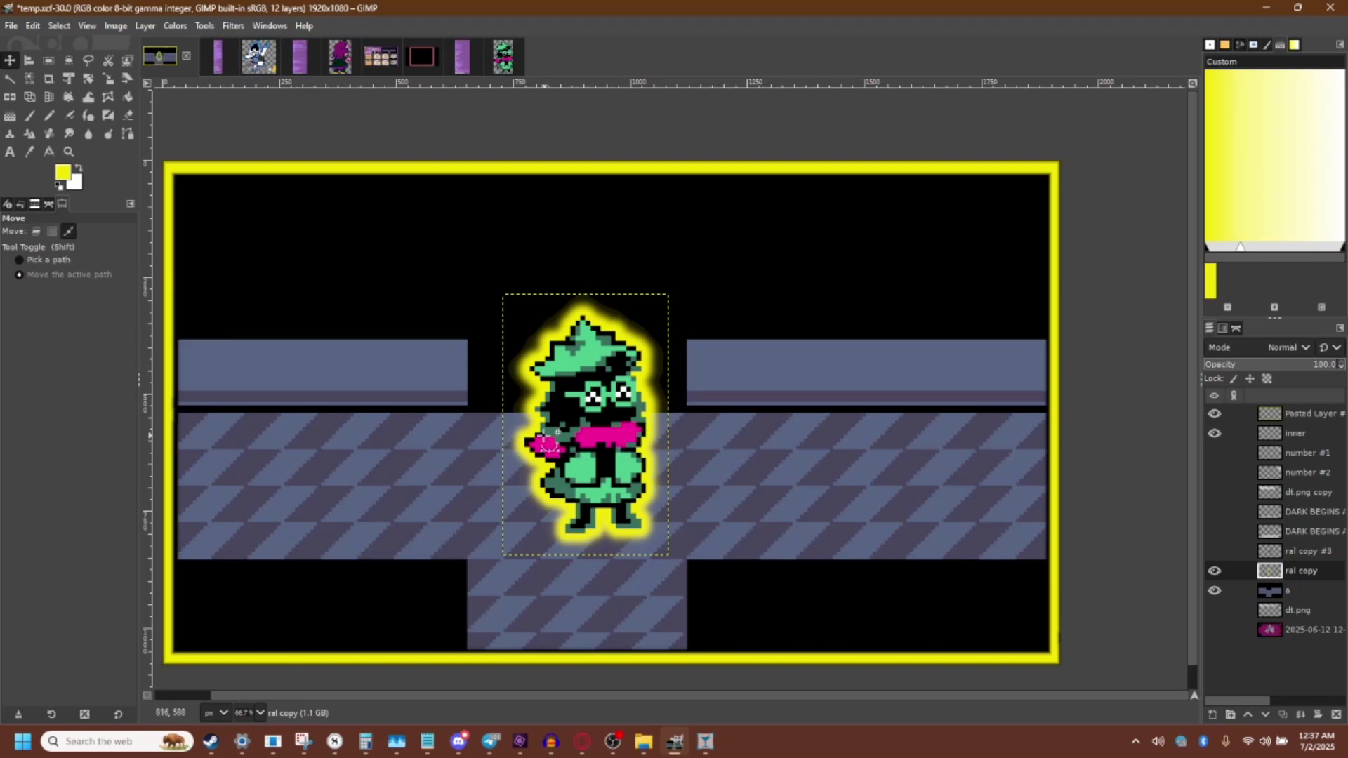
{"action": "key", "text": "ctrl+c"}
Step: Paste the copied glowing Ralsei as a new 353×559 image
{"action": "left_click", "coordinate": [116, 26]}
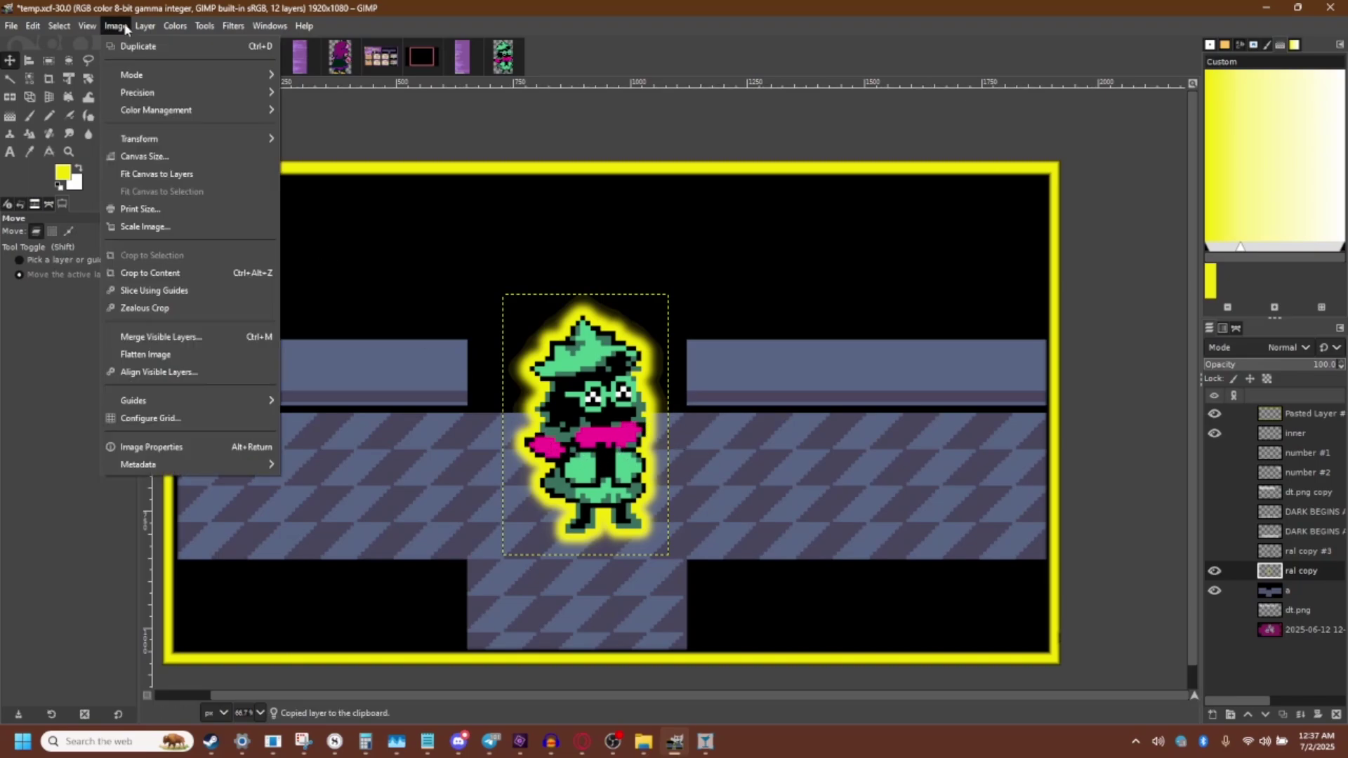
{"action": "mouse_move", "coordinate": [33, 26]}
{"action": "mouse_move", "coordinate": [126, 233]}
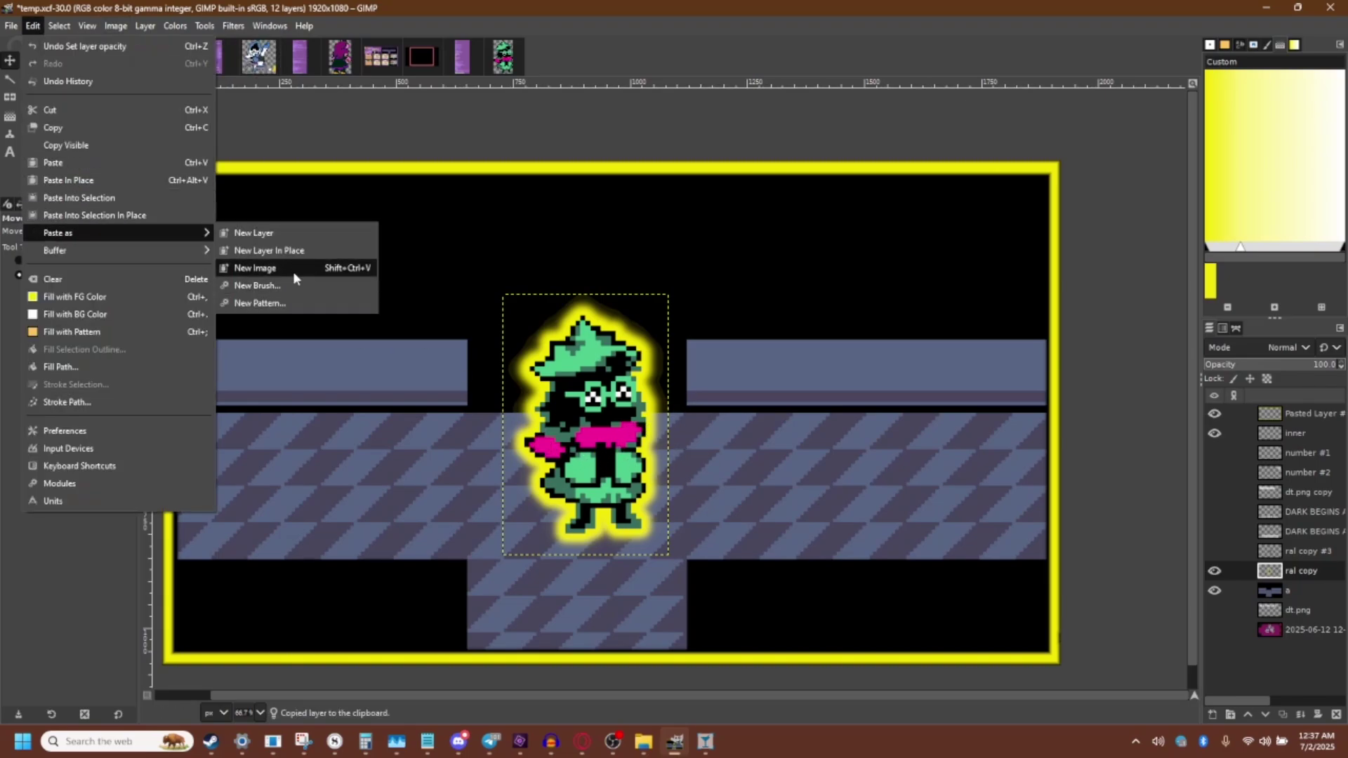
{"action": "left_click", "coordinate": [292, 271]}
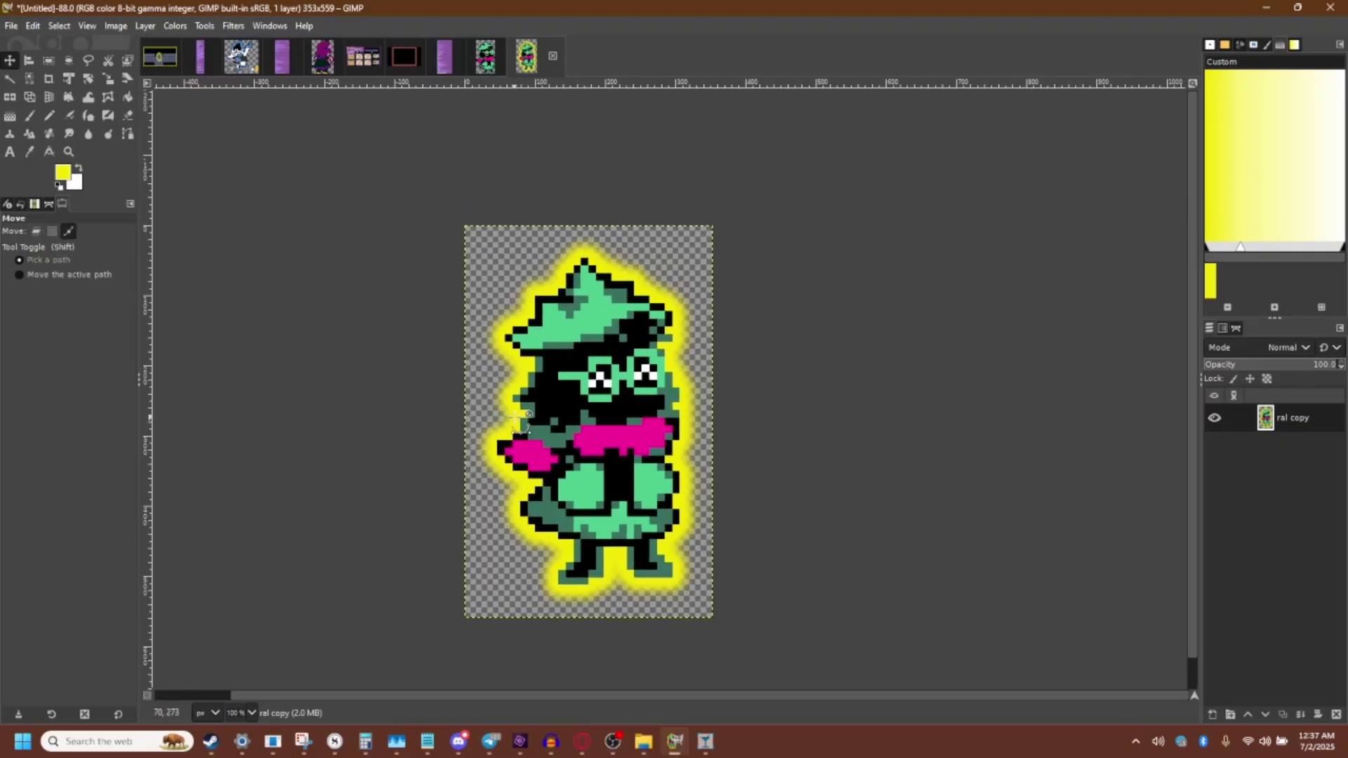
Step: Export the new image as ralblackhighligh.png into the Trans Sprites folder
{"action": "key", "text": "ctrl+shift+e"}
{"action": "type", "text": "ral"}
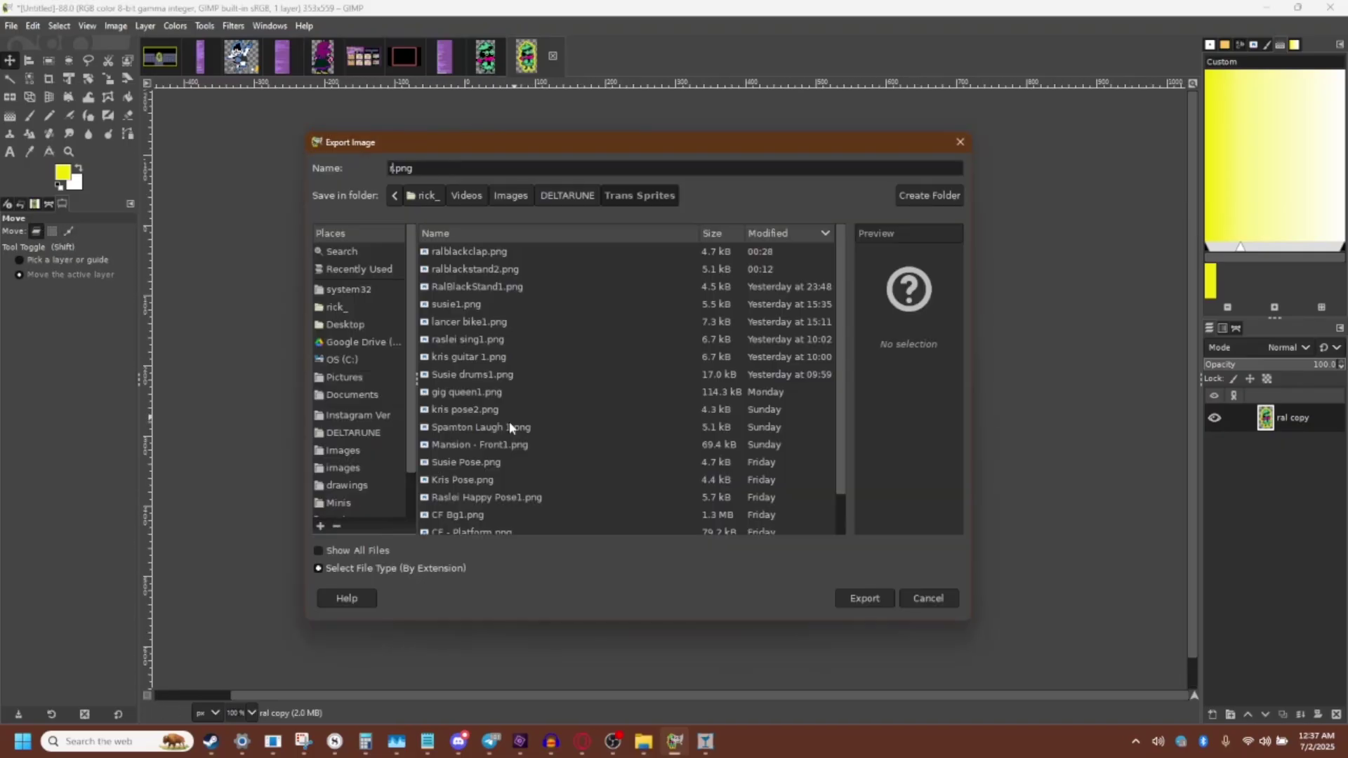
{"action": "type", "text": "black"}
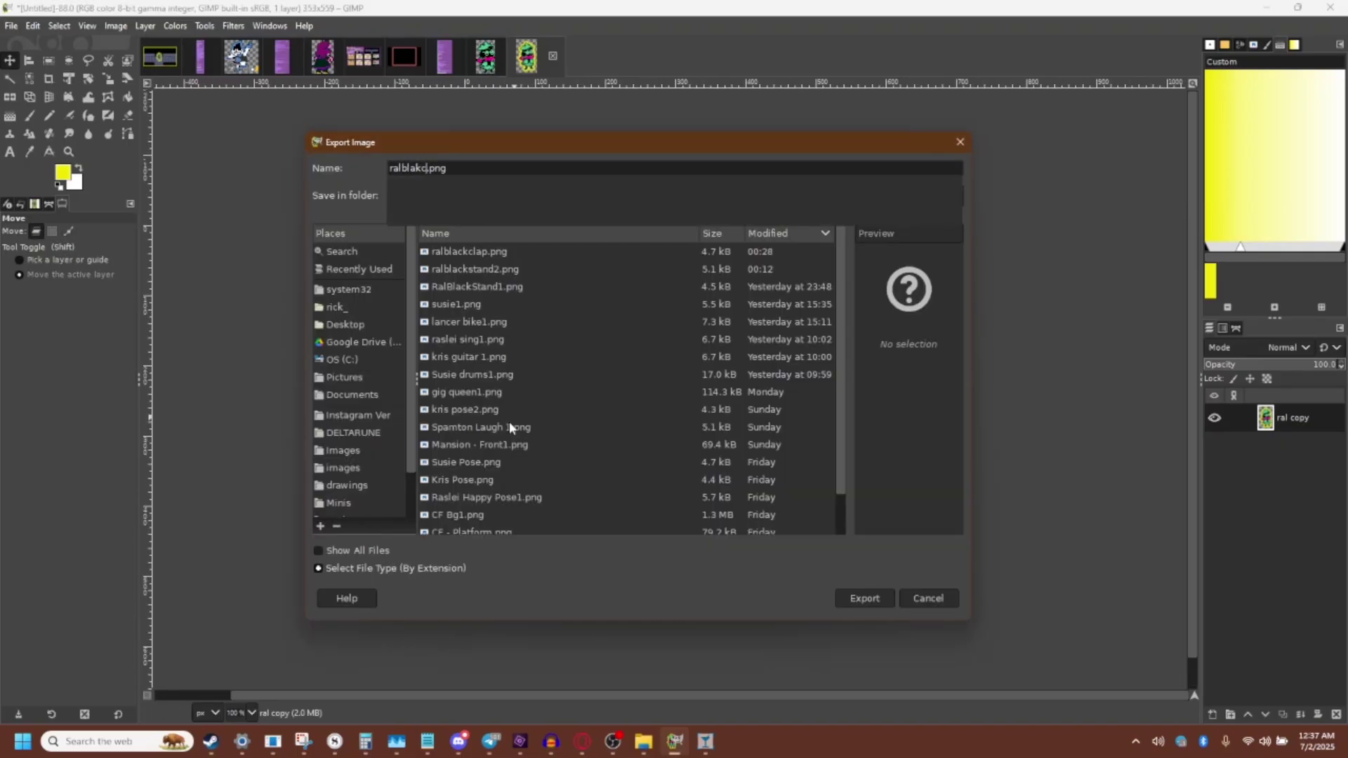
{"action": "type", "text": "highjump"}
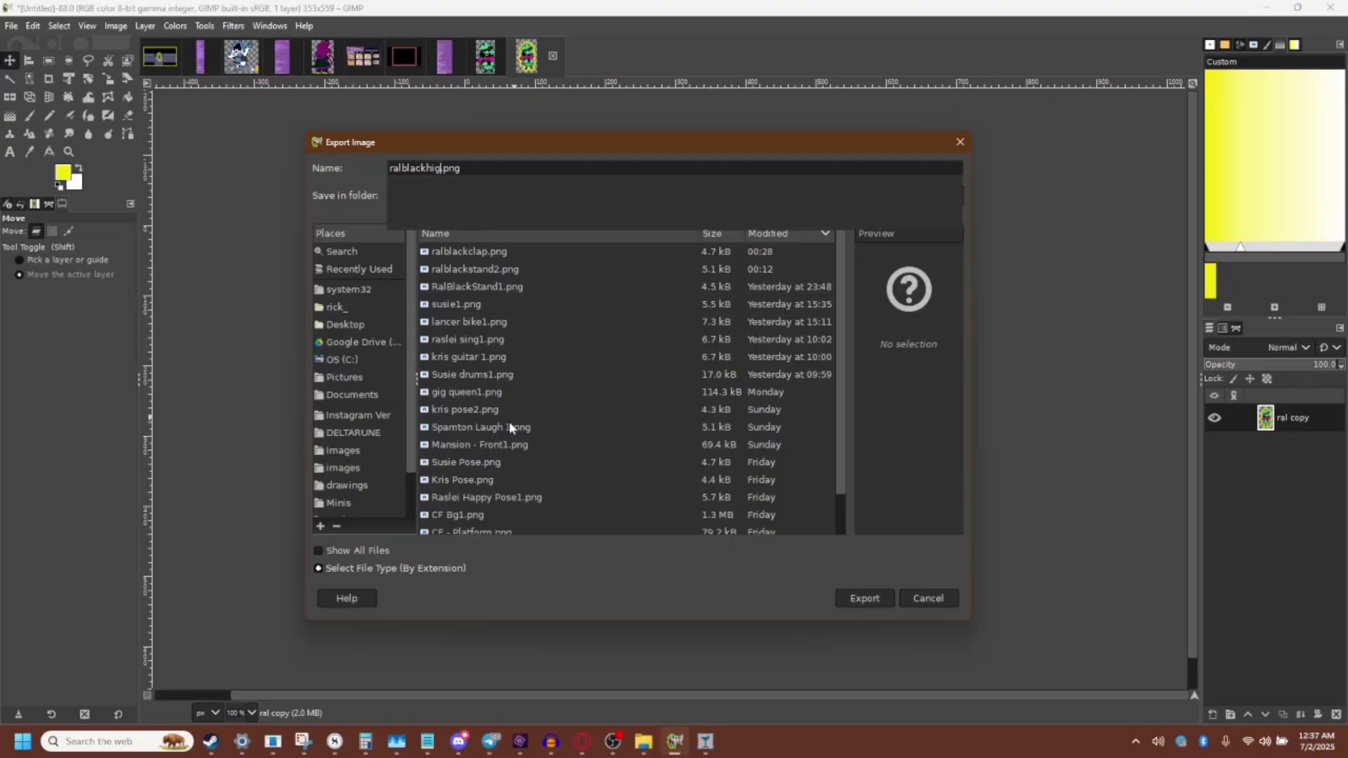
{"action": "key", "text": "Return"}
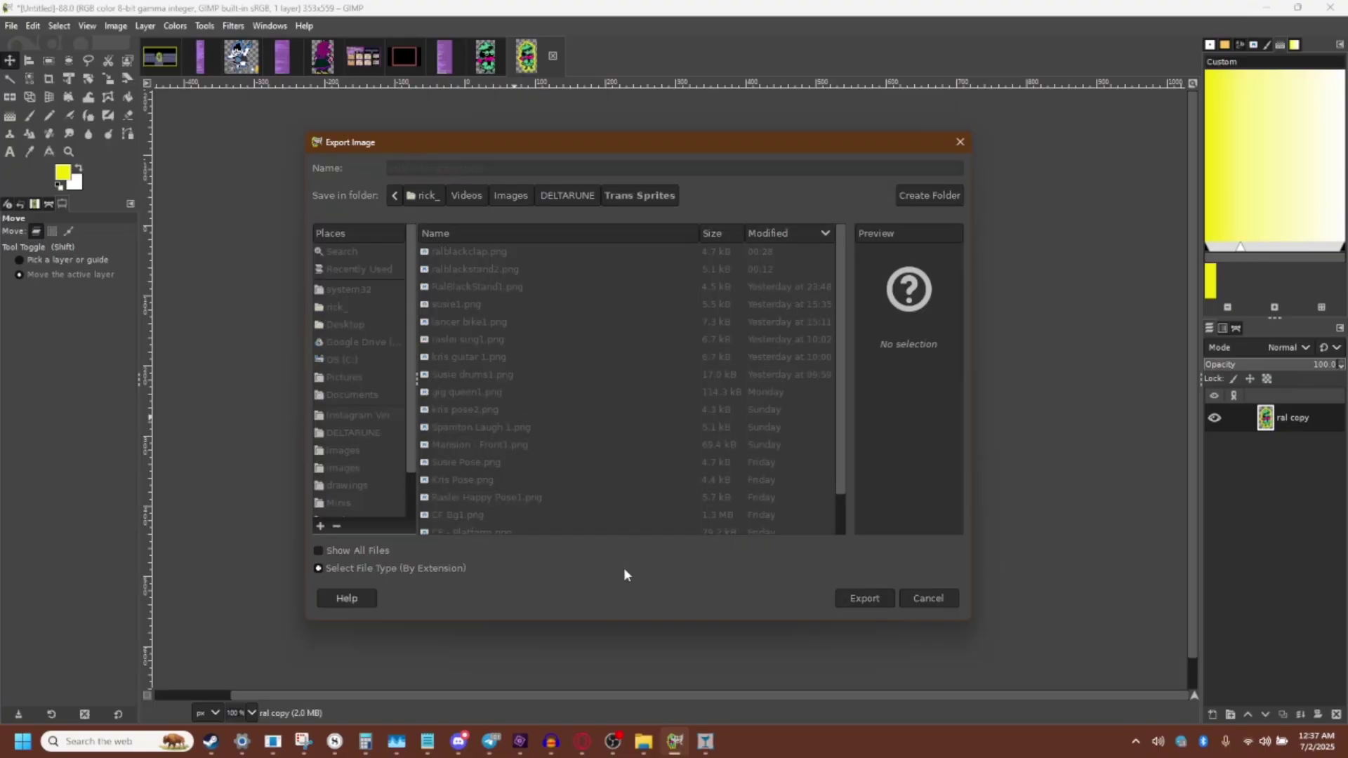
{"action": "left_click", "coordinate": [675, 546]}
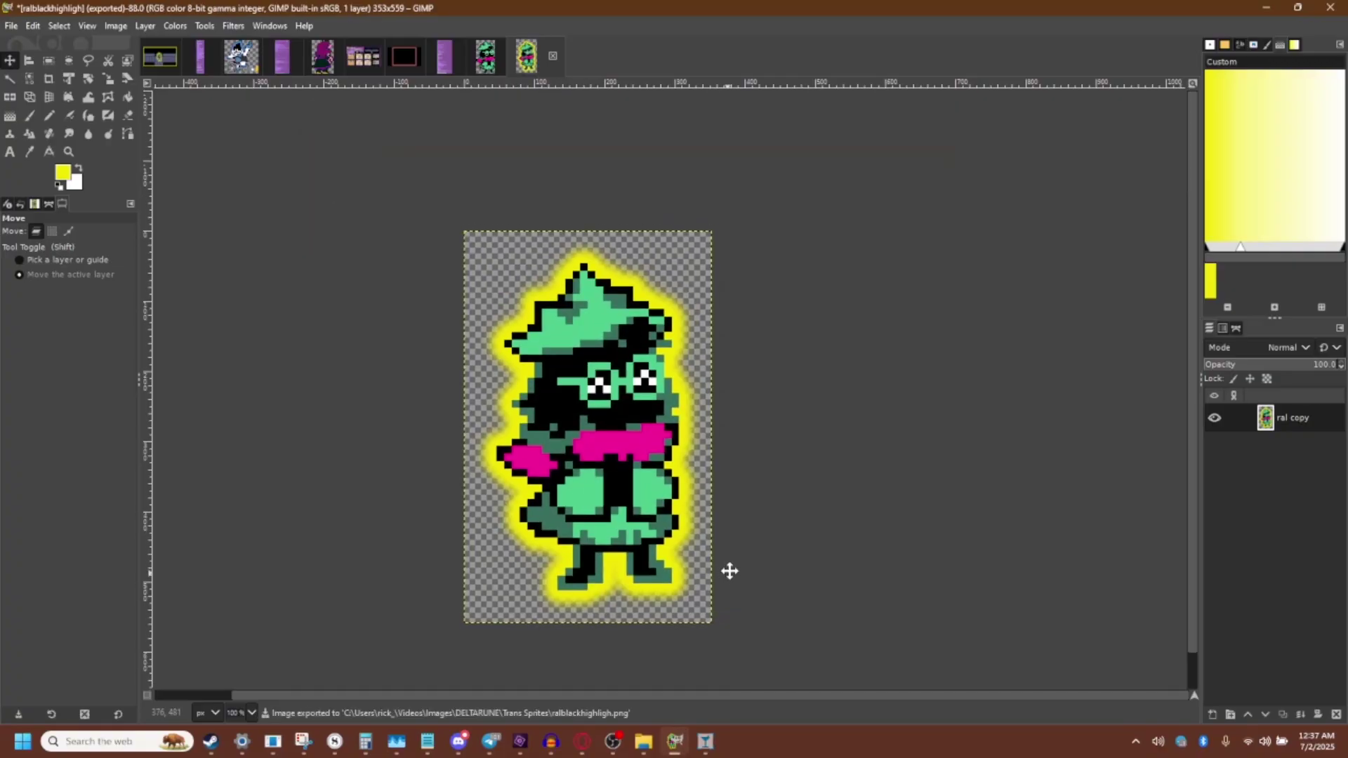
Step: Browse the Ch Ralsei sprite sheet, zooming and panning across it
{"action": "left_click_drag", "start_coordinate": [730, 571], "coordinate": [670, 531]}
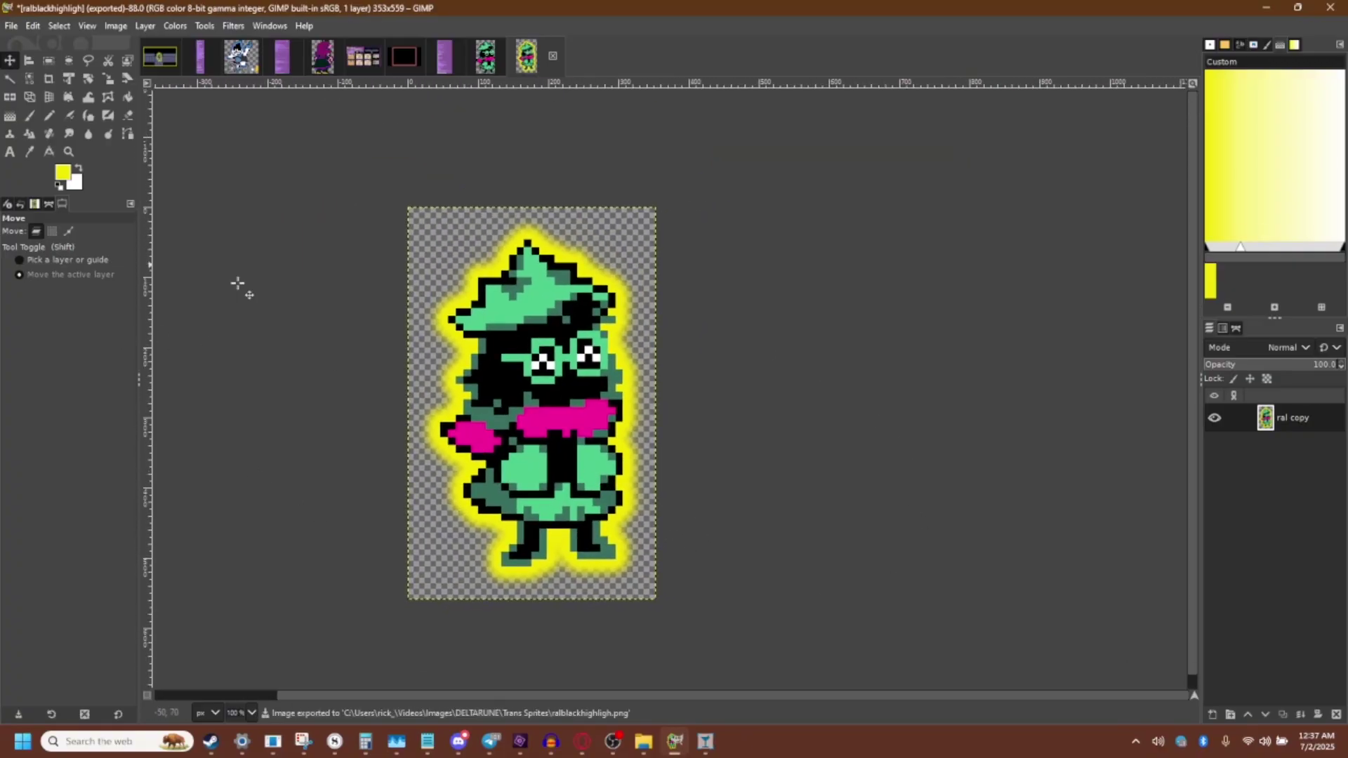
{"action": "scroll", "coordinate": [335, 259], "scroll_direction": "right", "scroll_amount": 2}
{"action": "left_click", "coordinate": [445, 56]}
{"action": "scroll", "coordinate": [446, 379], "scroll_direction": "down", "scroll_amount": 1}
{"action": "scroll", "coordinate": [481, 429], "scroll_direction": "down", "scroll_amount": 2}
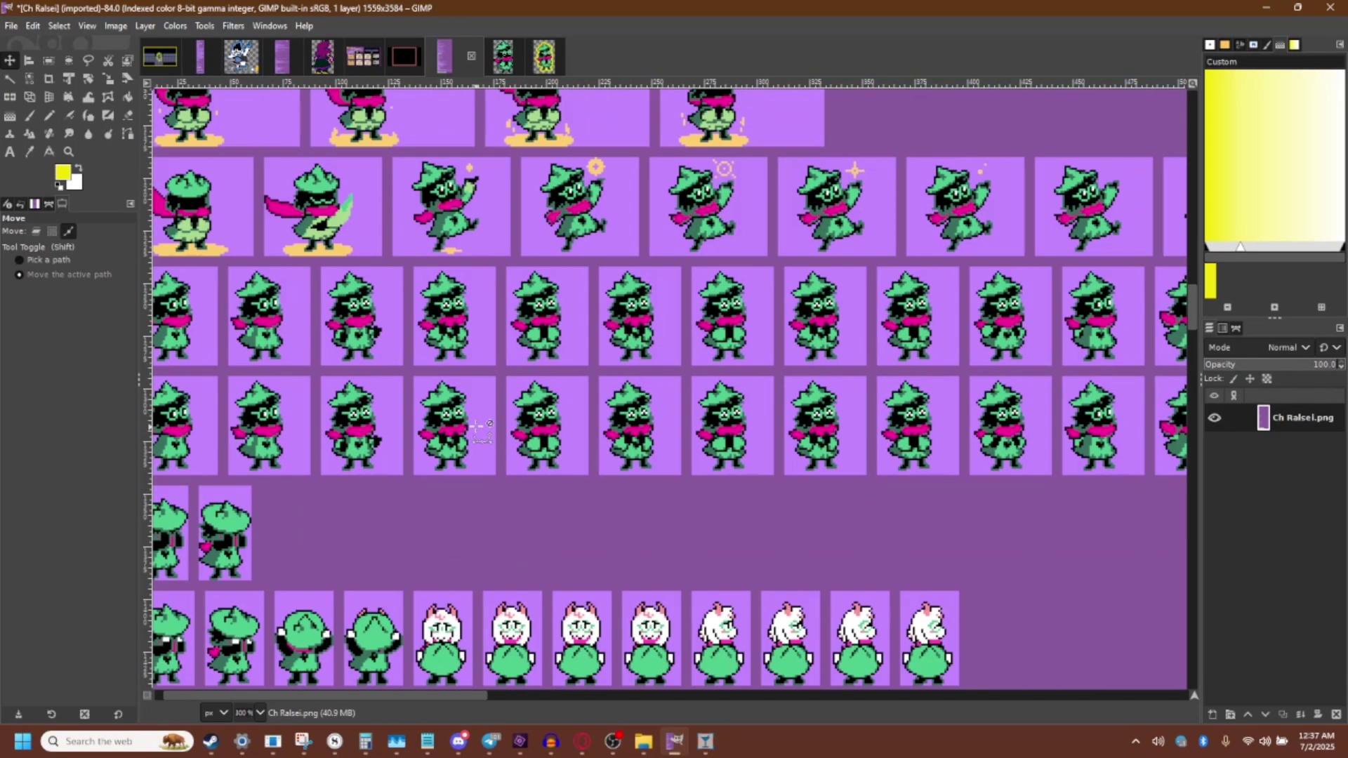
{"action": "scroll", "coordinate": [466, 424], "scroll_direction": "down", "scroll_amount": 1}
{"action": "scroll", "coordinate": [228, 430], "scroll_direction": "up", "scroll_amount": 4}
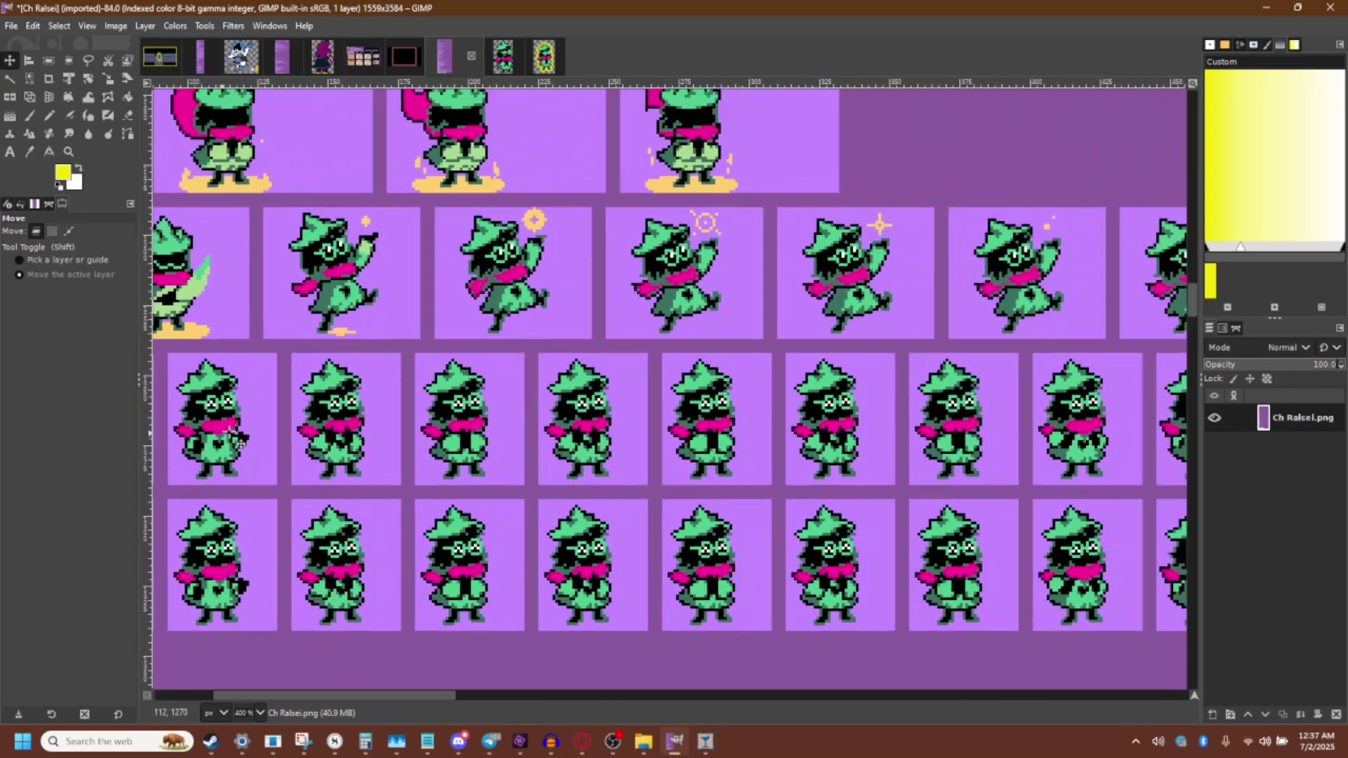
{"action": "scroll", "coordinate": [229, 430], "scroll_direction": "right", "scroll_amount": 10}
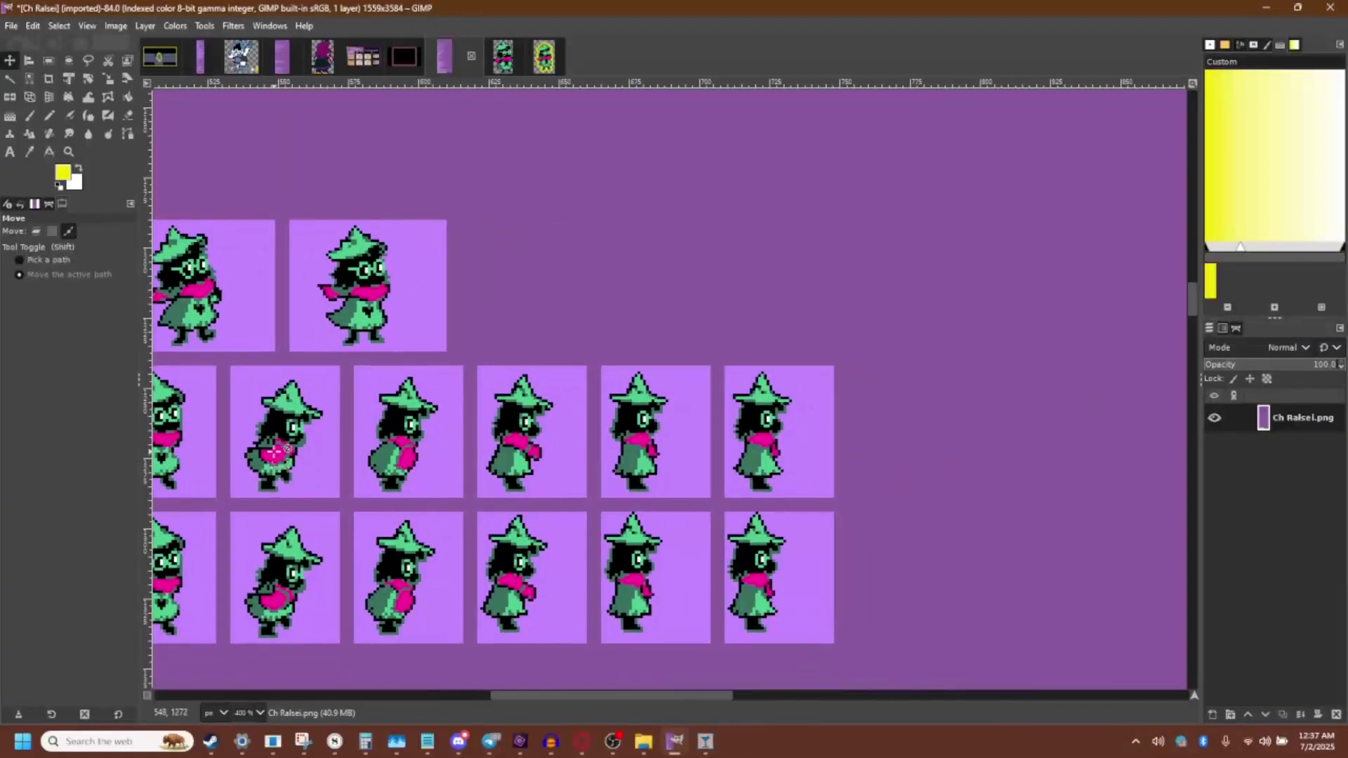
{"action": "scroll", "coordinate": [285, 449], "scroll_direction": "down", "scroll_amount": 1}
{"action": "left_click_drag", "start_coordinate": [284, 449], "coordinate": [864, 466]}
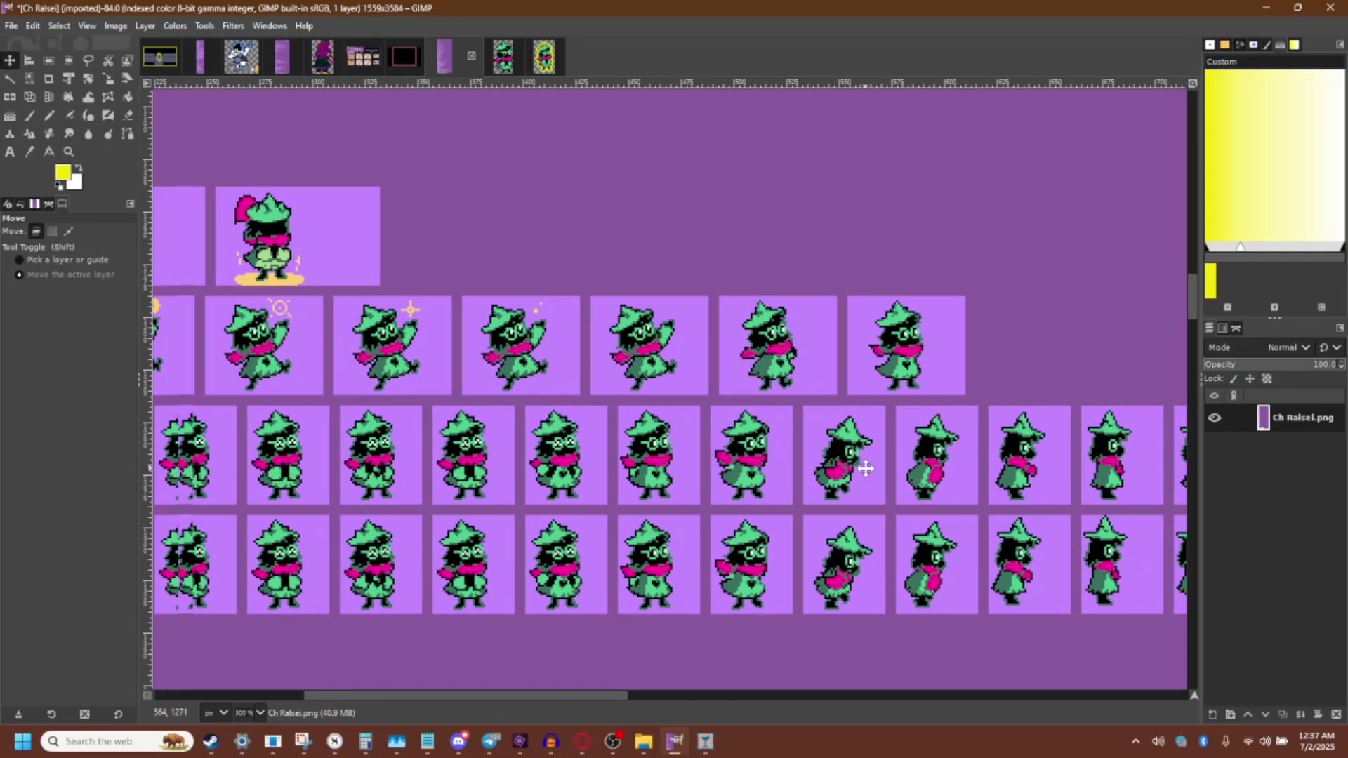
{"action": "left_click_drag", "start_coordinate": [540, 495], "coordinate": [1092, 450]}
{"action": "scroll", "coordinate": [509, 449], "scroll_direction": "down", "scroll_amount": 1}
{"action": "scroll", "coordinate": [554, 442], "scroll_direction": "up", "scroll_amount": 6}
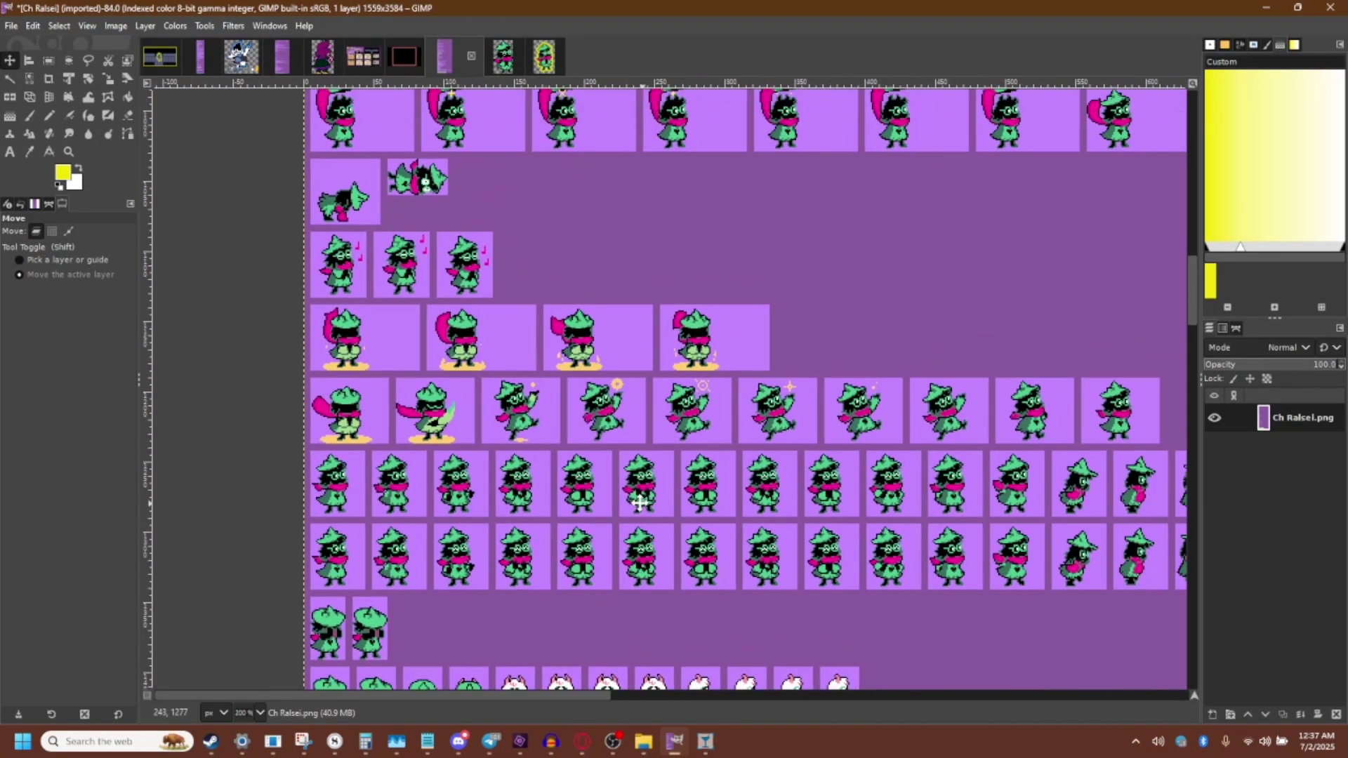
{"action": "scroll", "coordinate": [583, 485], "scroll_direction": "up", "scroll_amount": 5}
{"action": "scroll", "coordinate": [644, 571], "scroll_direction": "left", "scroll_amount": 2}
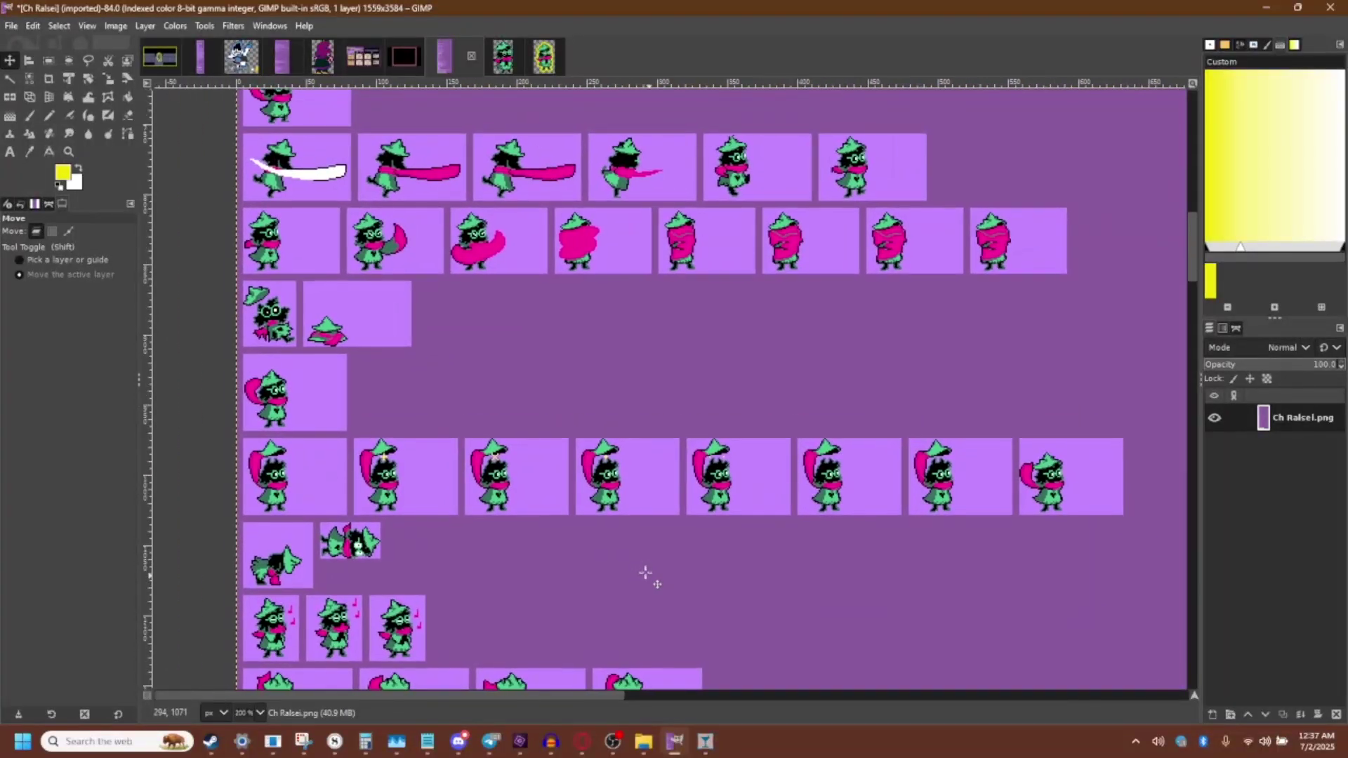
Step: Pass through the exported glowing Ralsei image back to the temp.xcf composition
{"action": "left_click", "coordinate": [498, 63]}
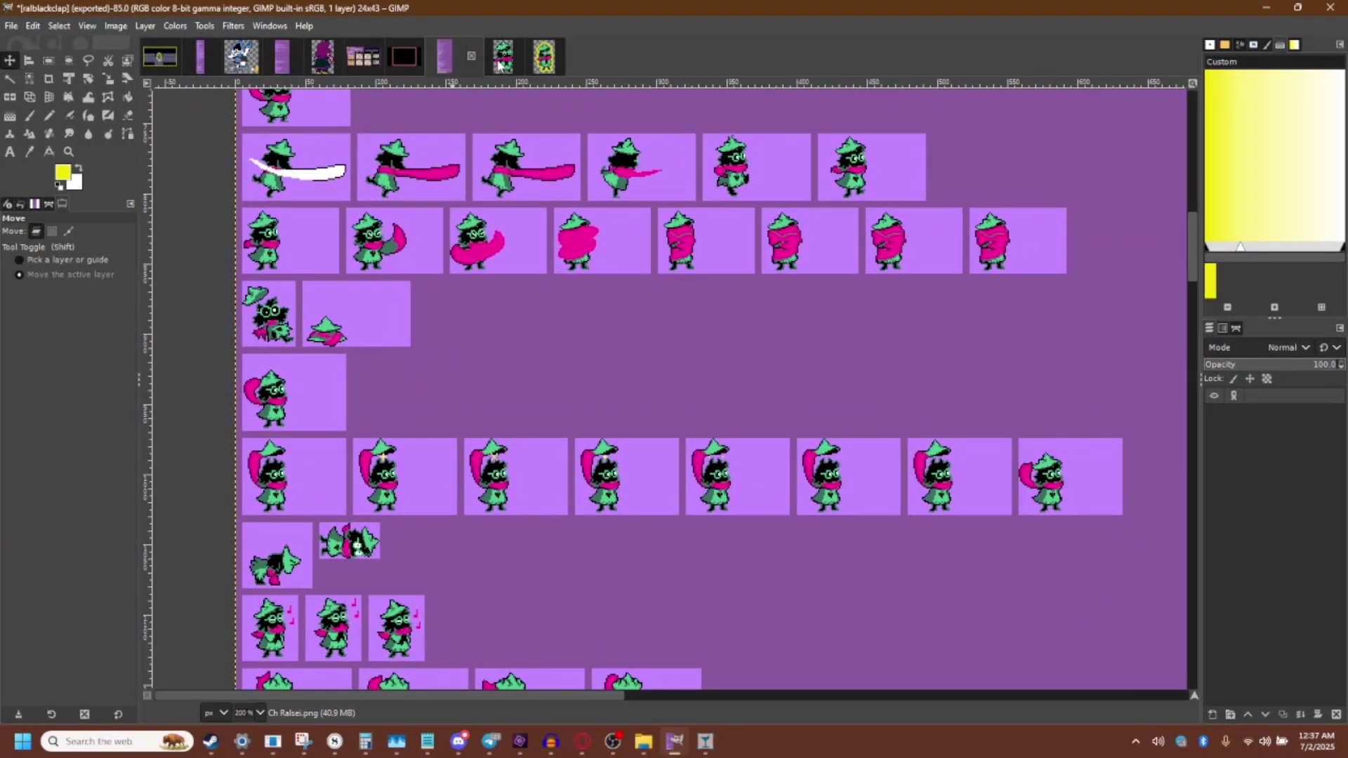
{"action": "left_click", "coordinate": [535, 62]}
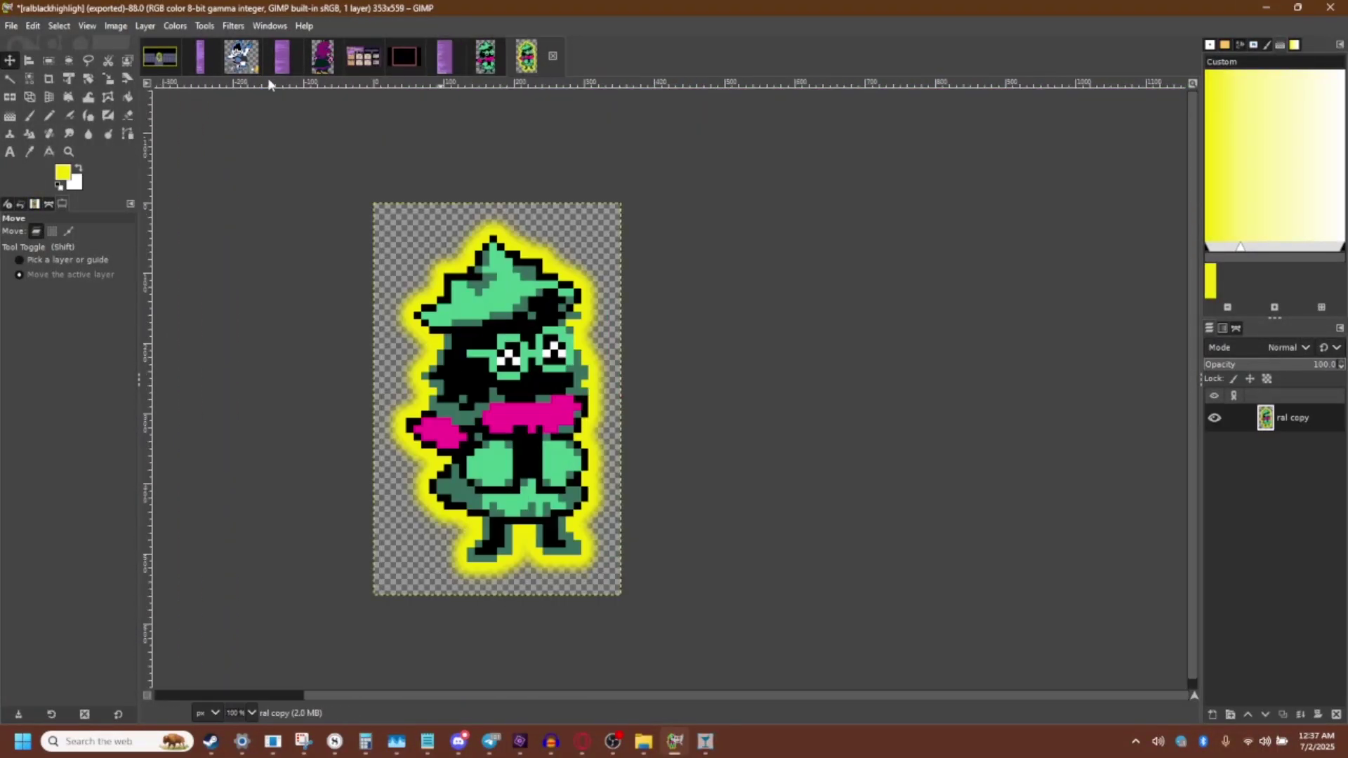
{"action": "left_click", "coordinate": [169, 59]}
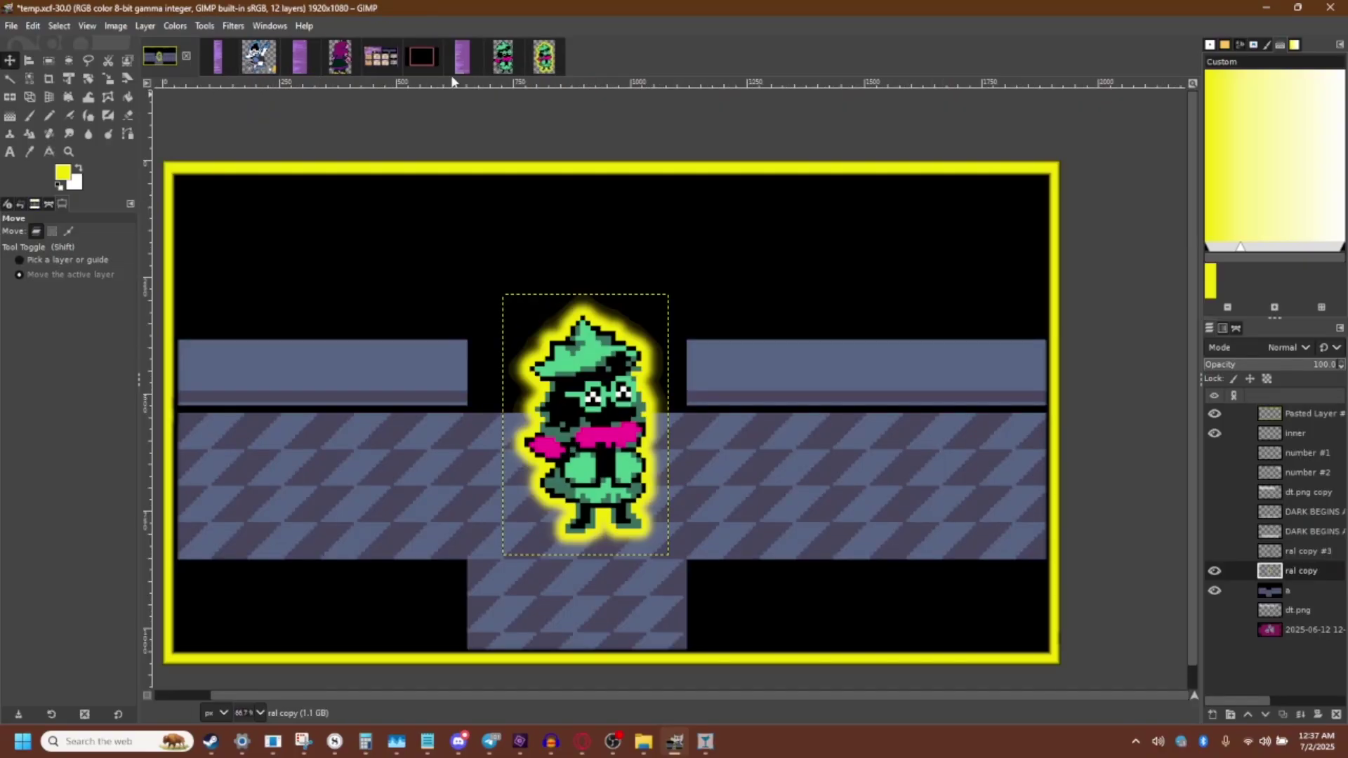